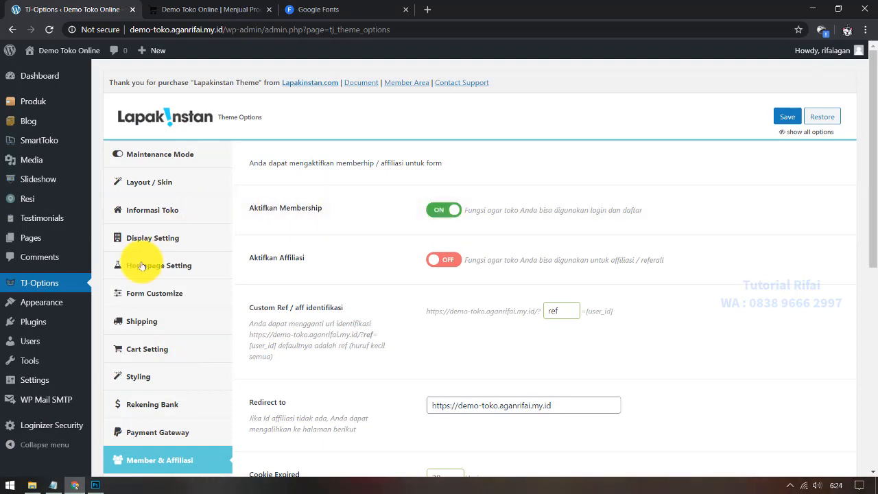
Step: Turn on 'Anyone can register' in the General settings
mouse_move(49, 382)
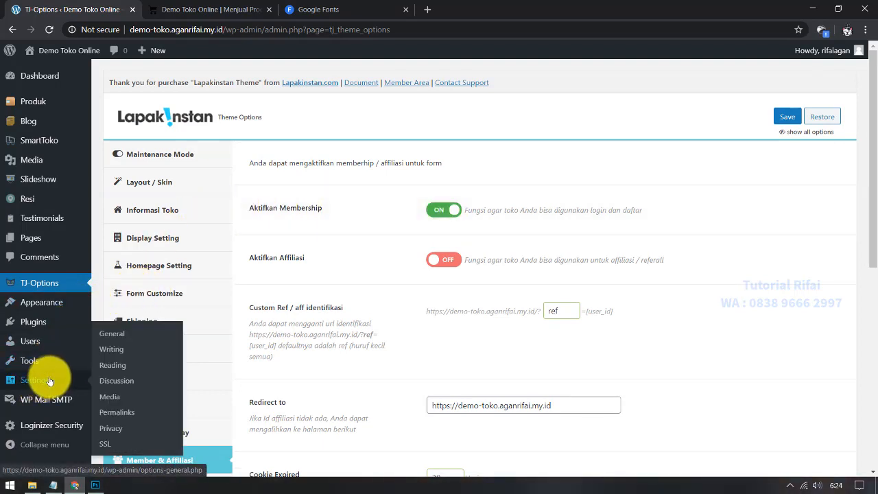
click(115, 336)
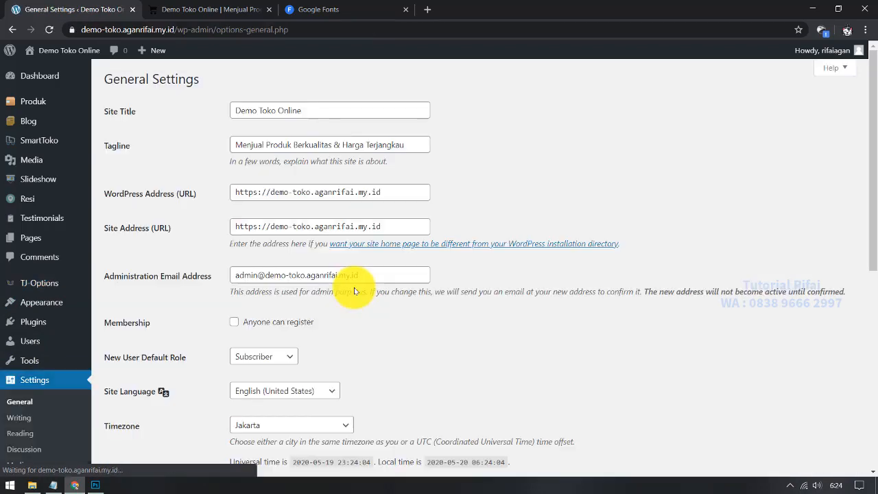
scroll(355, 286, down, 1)
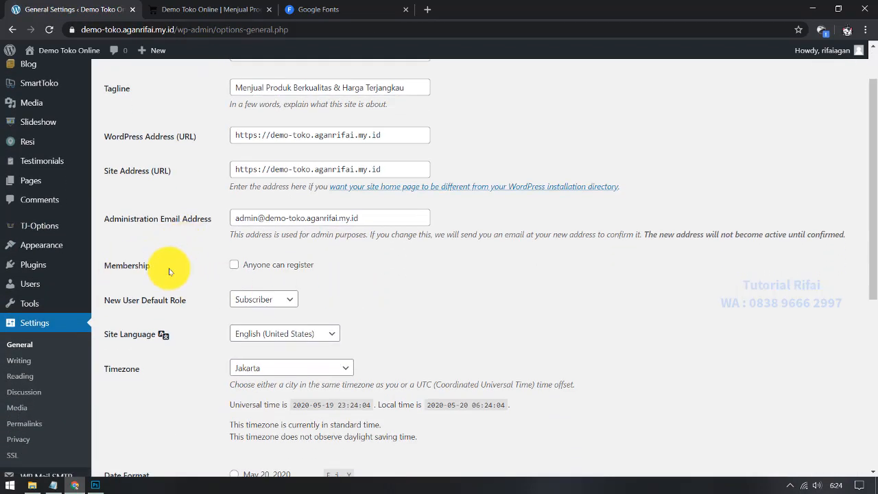
click(234, 265)
Step: Keep Subscriber as the new-user default role and save the settings
scroll(113, 284, down, 1)
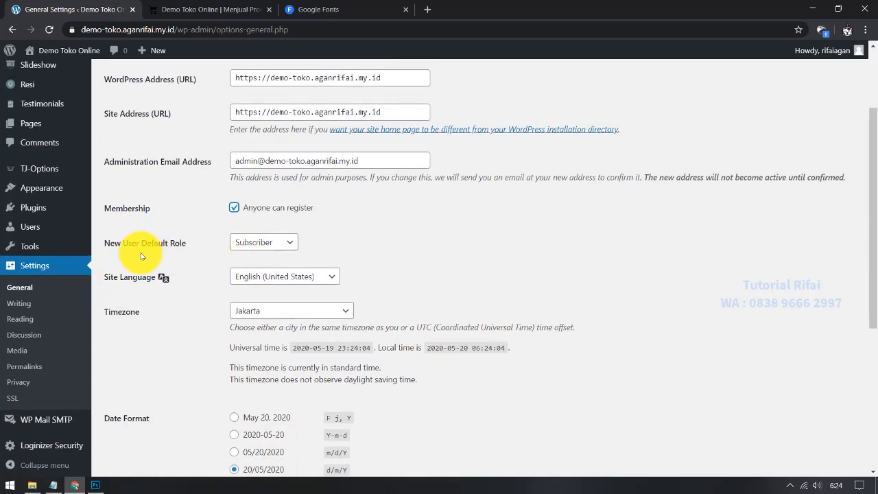
click(261, 242)
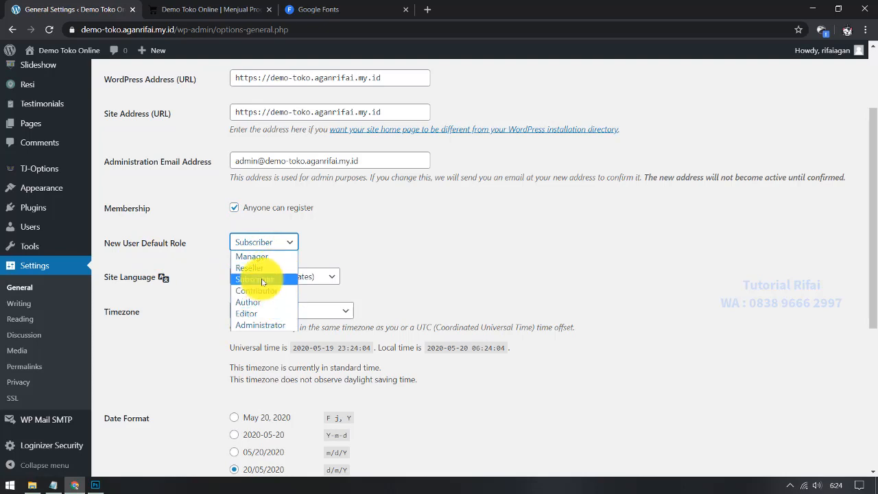
click(261, 280)
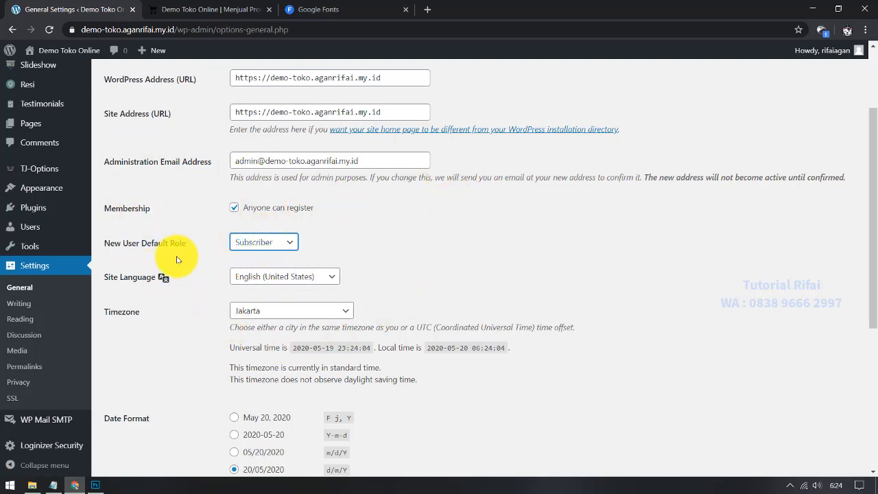
click(268, 243)
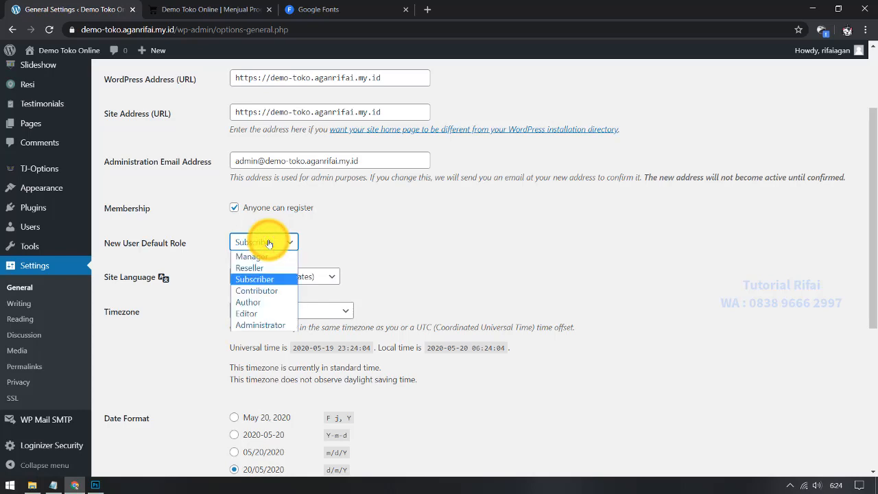
click(268, 243)
scroll(180, 346, down, 4)
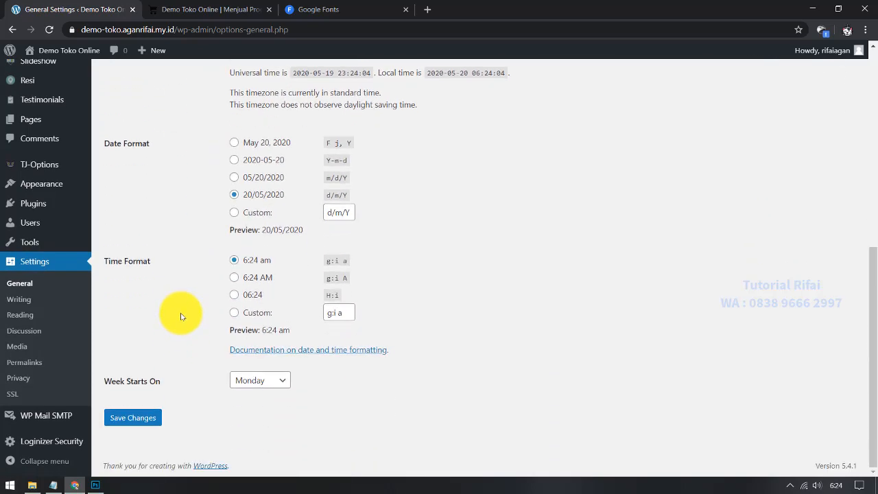
click(155, 422)
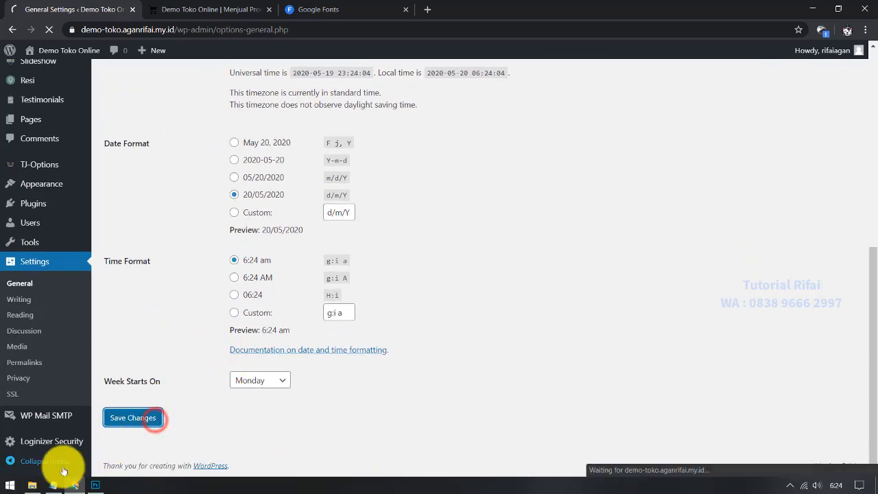
Step: Change the checklist's '- pages' line in Notepad to read 'pages / halaman'
click(53, 485)
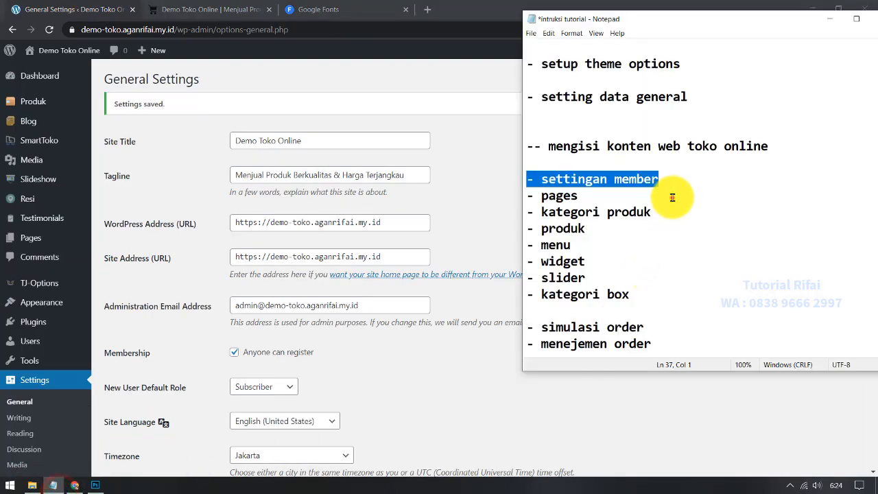
click(619, 198)
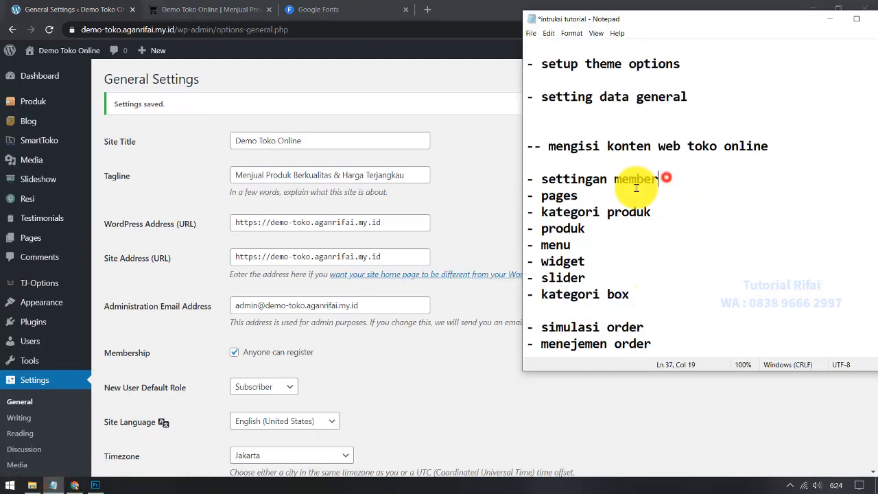
drag(602, 196, 486, 195)
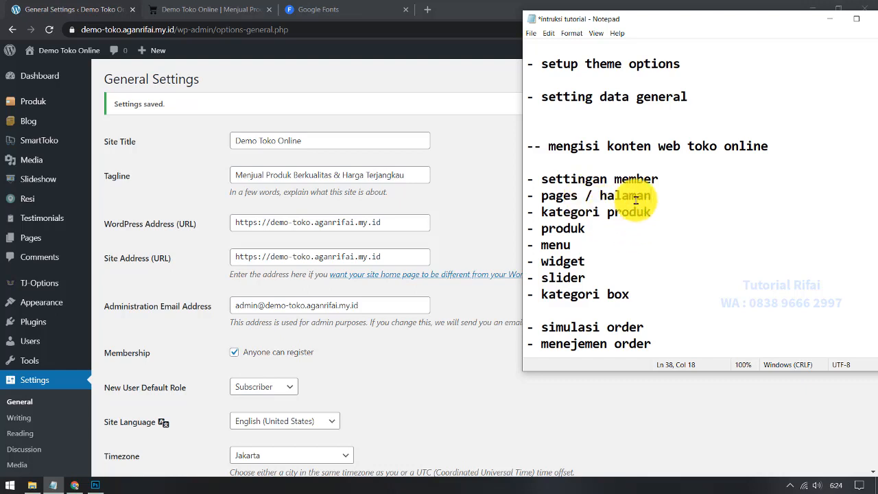
drag(652, 197, 501, 197)
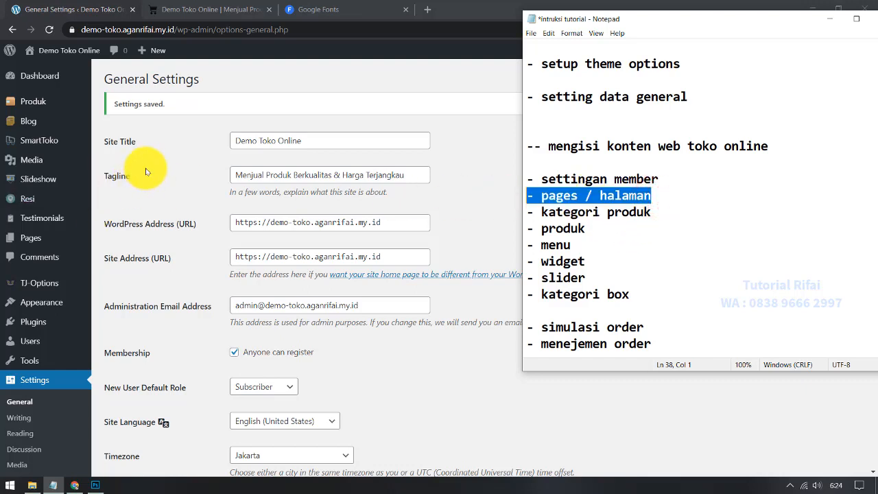
click(141, 171)
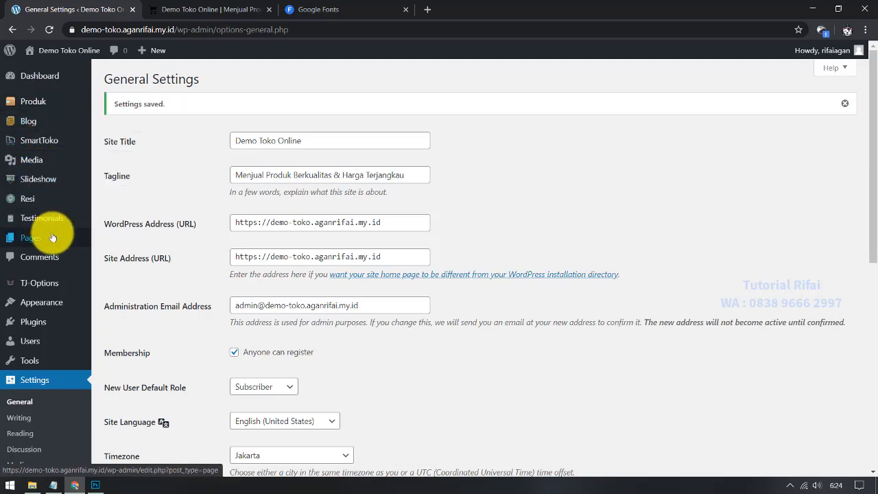
Step: Trash the Sample Page from All Pages and start a new blank page
click(115, 246)
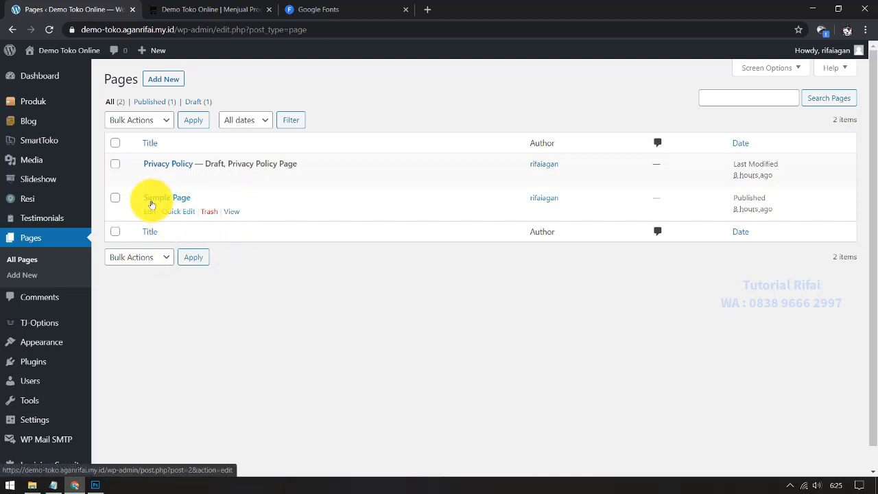
click(211, 212)
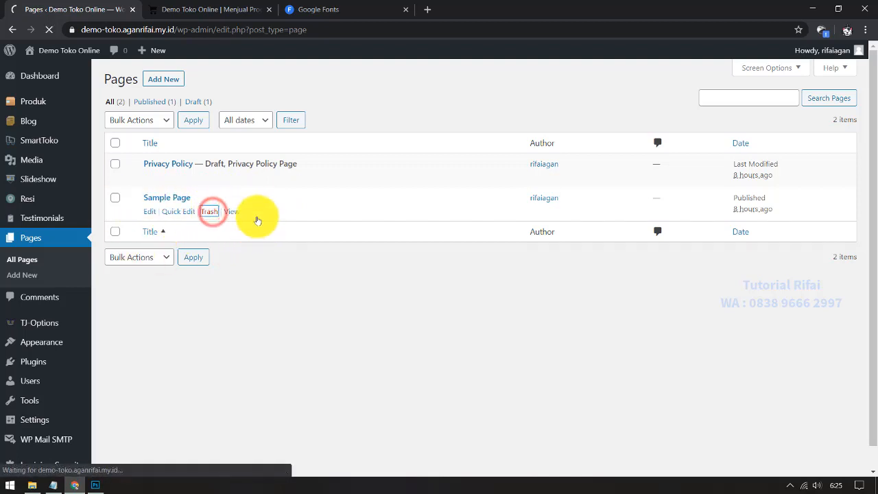
click(164, 80)
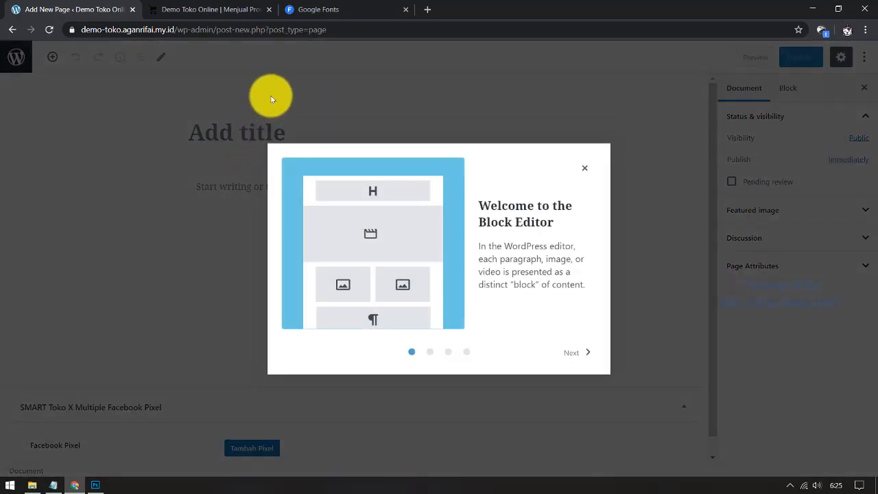
Step: Step through all pages of the block editor's Welcome Guide and choose Get started
click(578, 351)
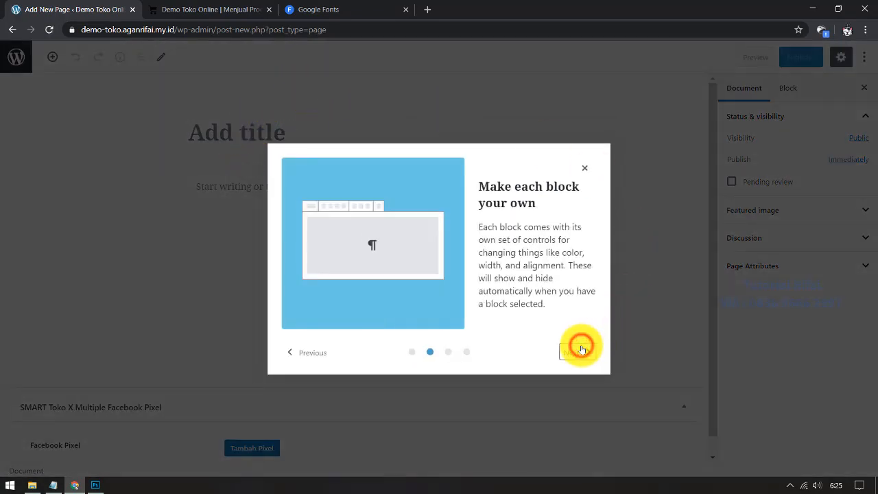
click(581, 349)
click(581, 349)
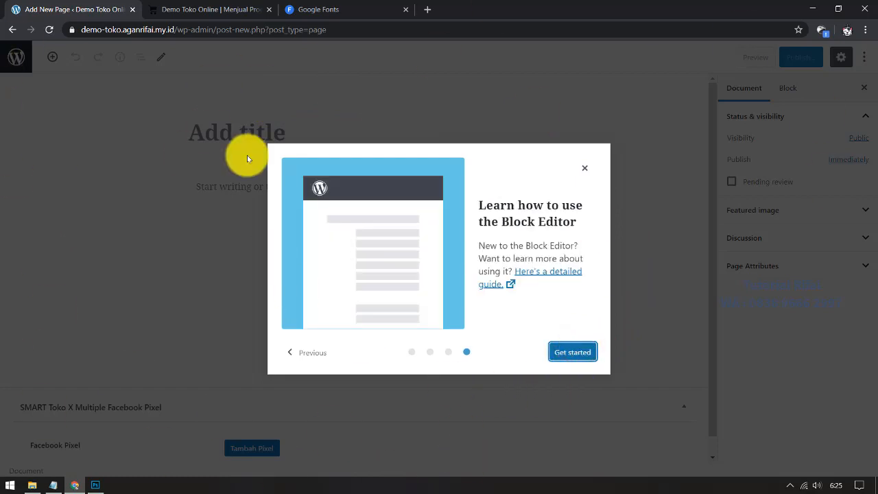
click(571, 352)
Step: Abandon the blank new page without saving and go back to the Pages list
click(237, 182)
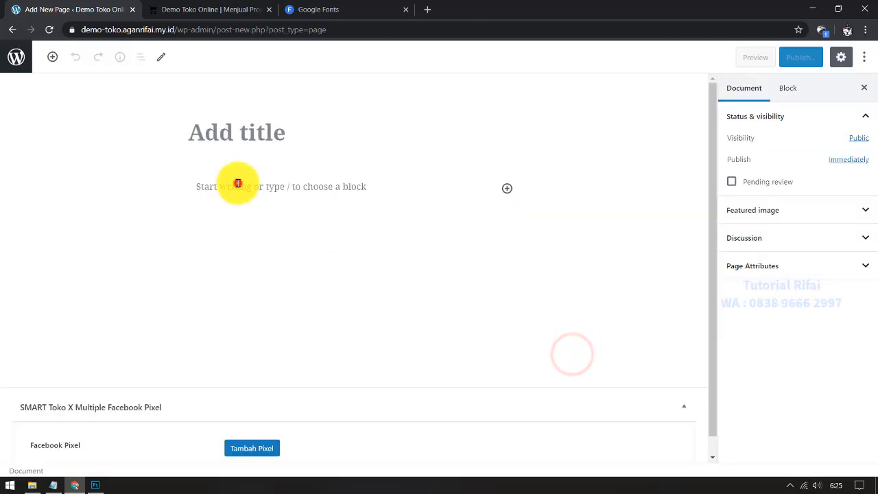
click(241, 130)
scroll(347, 354, up, 1)
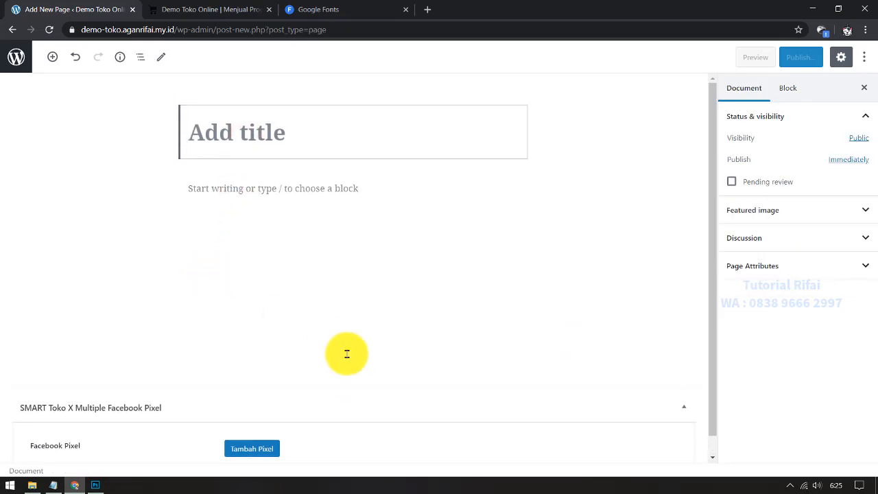
scroll(248, 370, down, 1)
scroll(102, 333, up, 1)
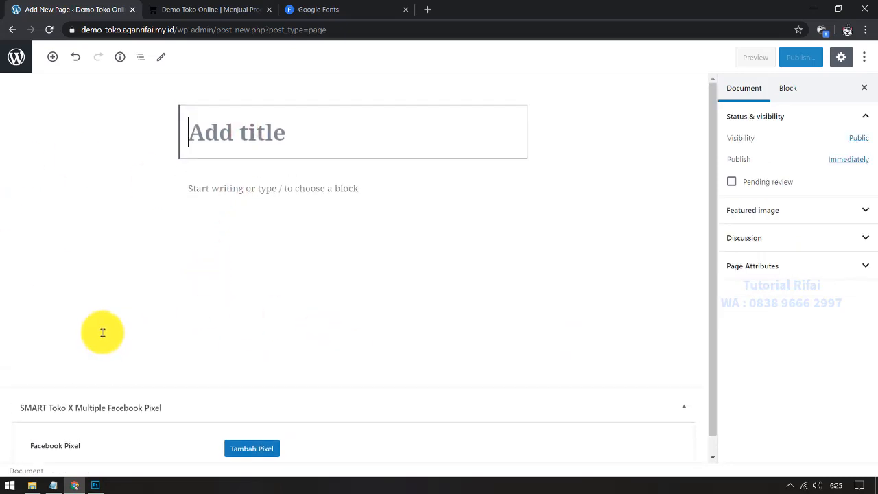
click(261, 133)
click(297, 205)
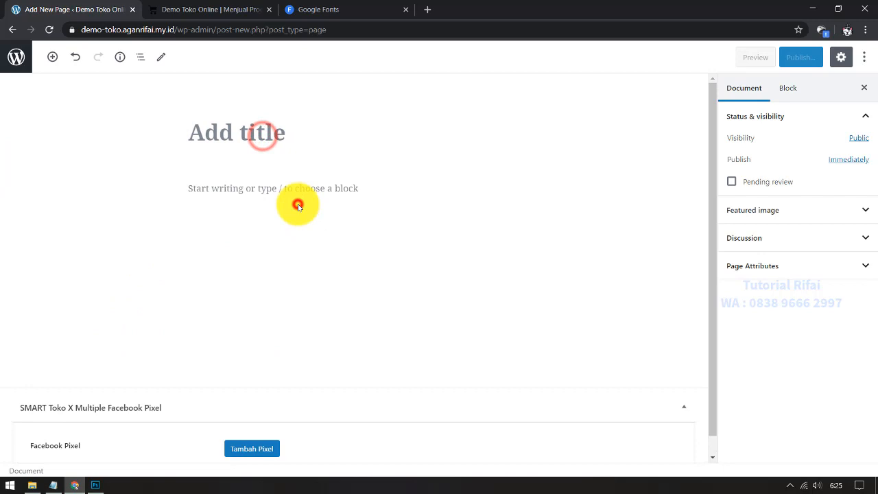
click(245, 136)
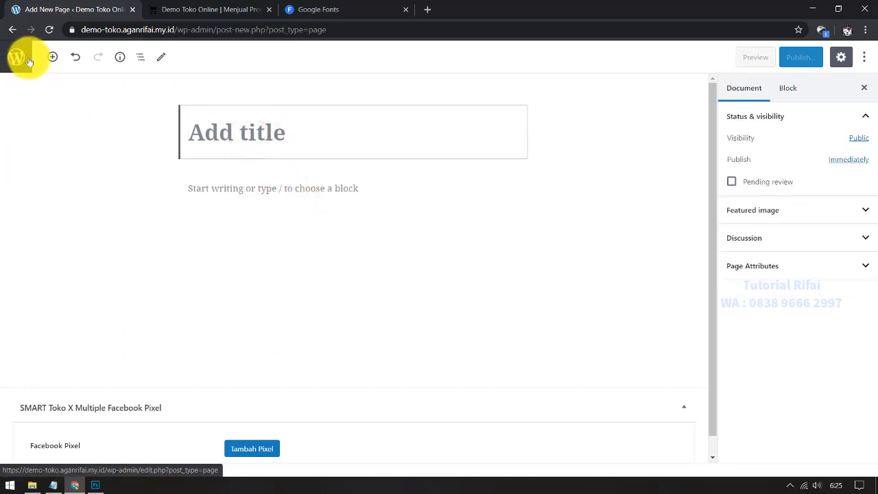
click(864, 58)
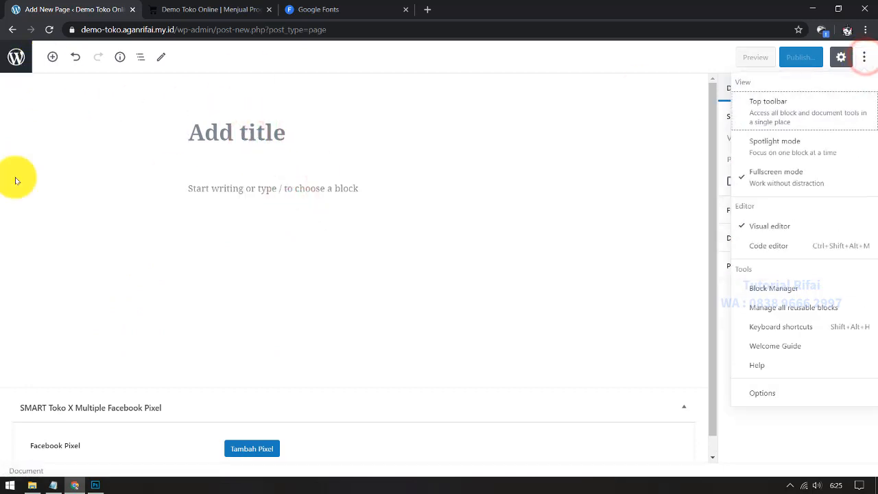
click(259, 307)
click(14, 30)
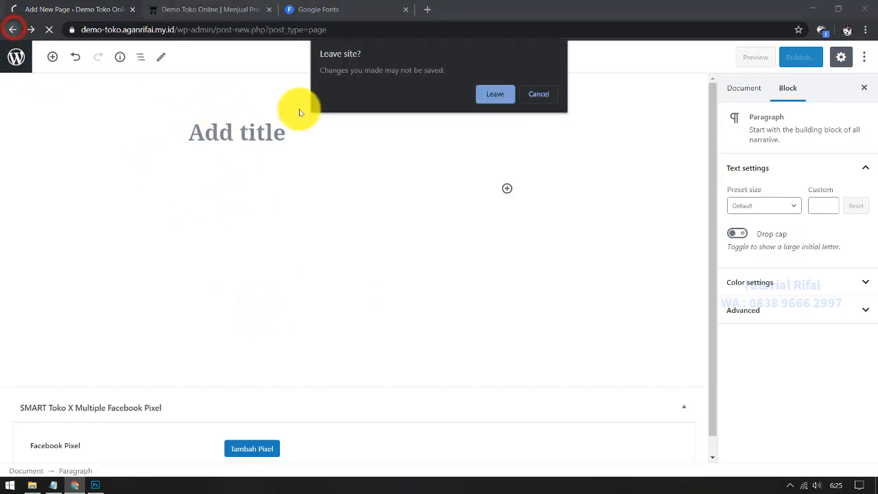
click(500, 90)
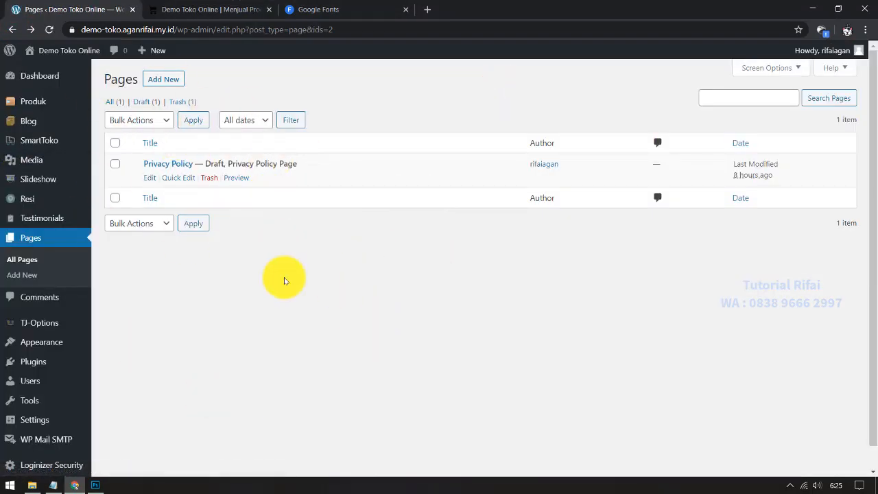
Step: Install and activate the Classic Editor plugin from Plugins > Add New
scroll(344, 290, down, 1)
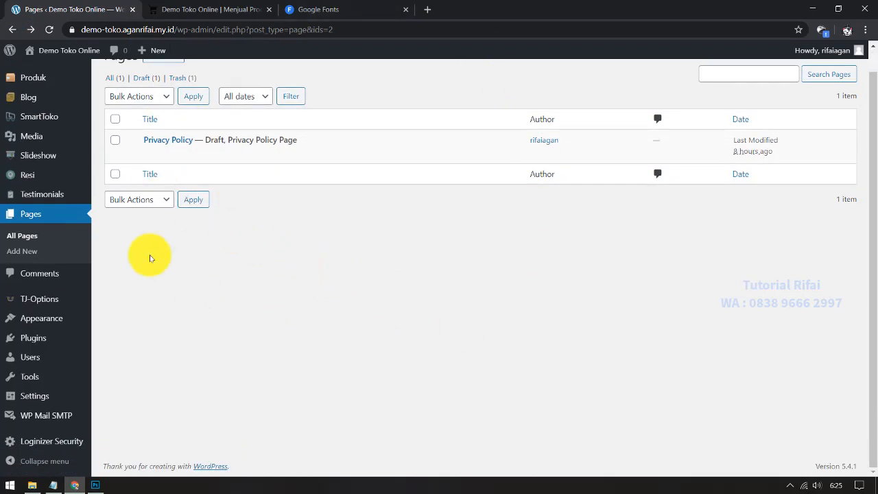
scroll(292, 354, up, 1)
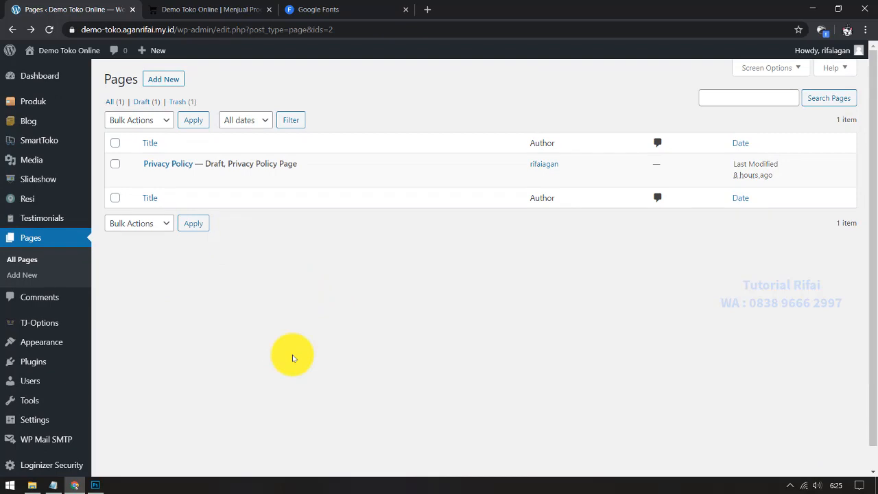
scroll(215, 349, down, 1)
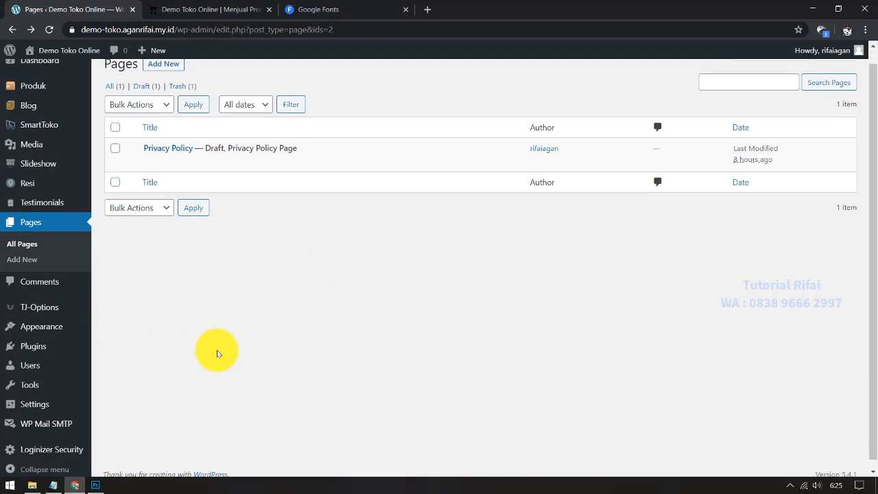
mouse_move(69, 336)
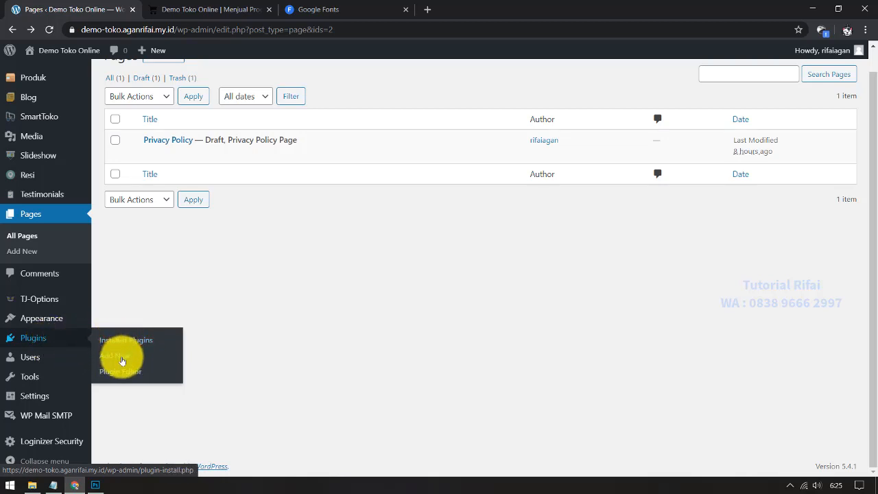
click(155, 363)
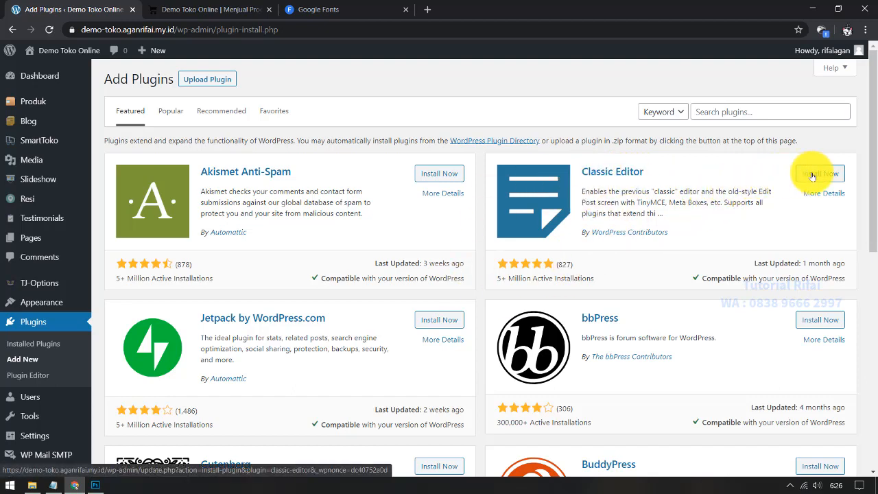
click(812, 176)
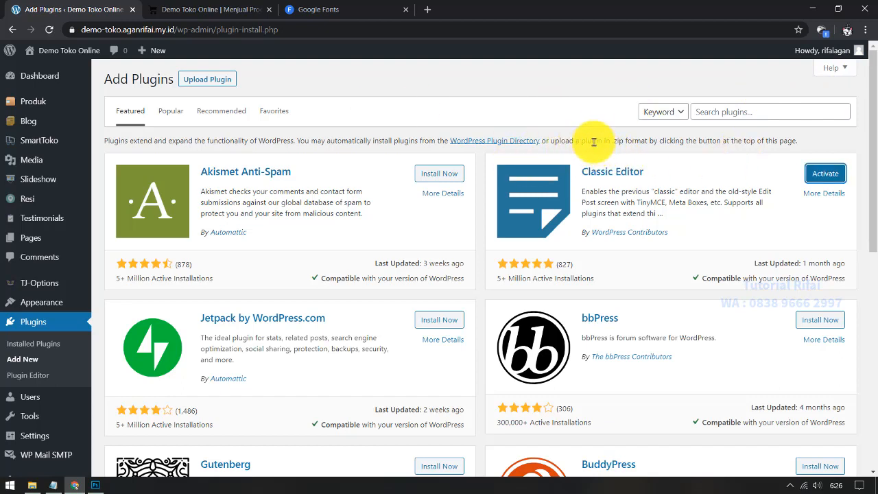
click(826, 177)
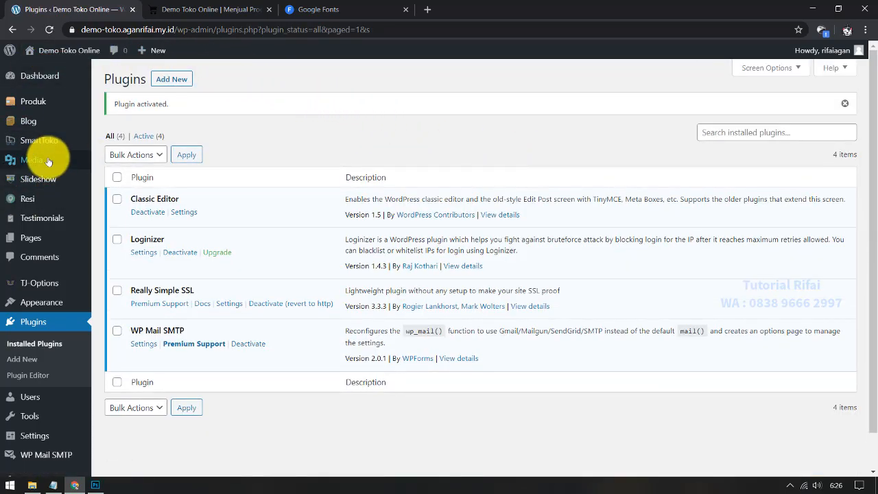
Step: Start a new page titled 'Cara Pemesanan'
mouse_move(42, 241)
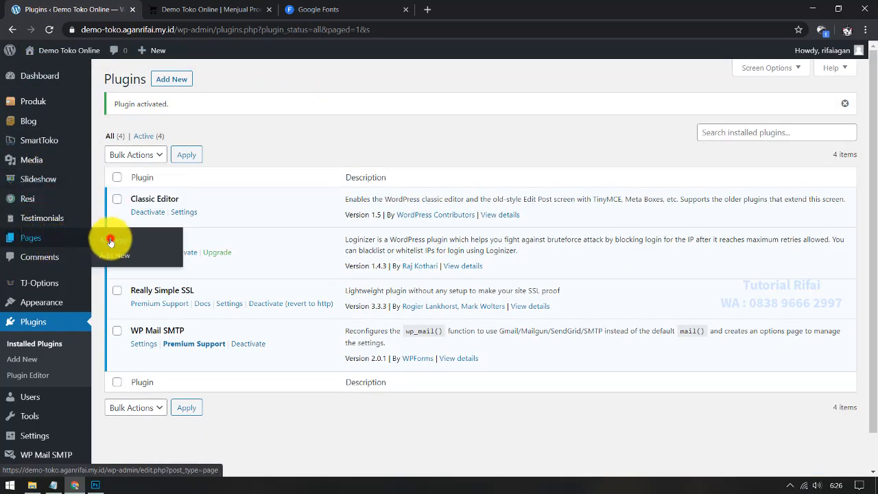
click(109, 241)
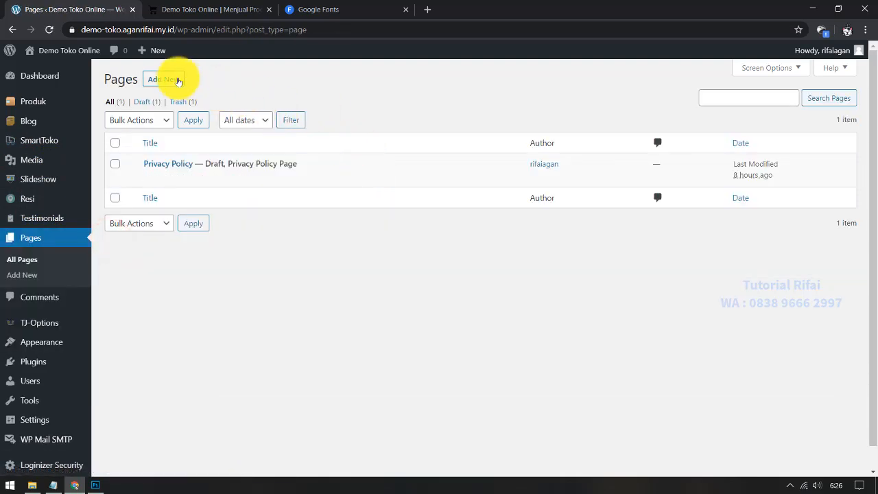
click(178, 81)
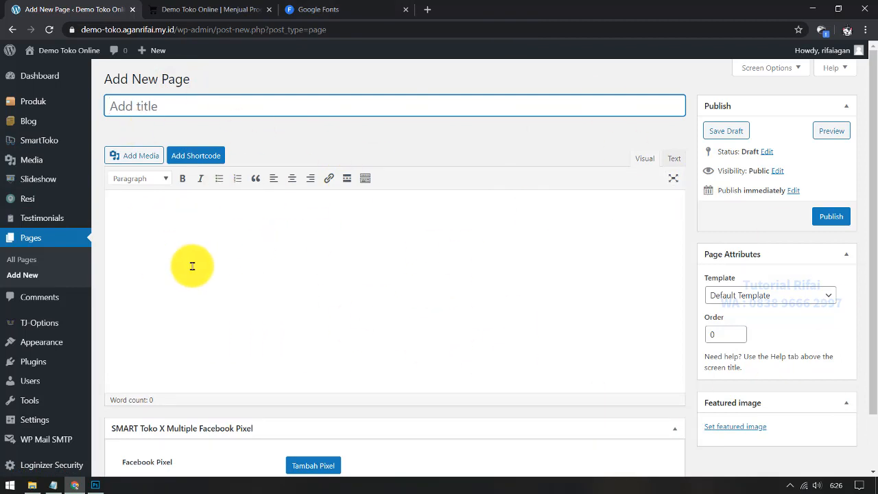
click(192, 266)
click(147, 105)
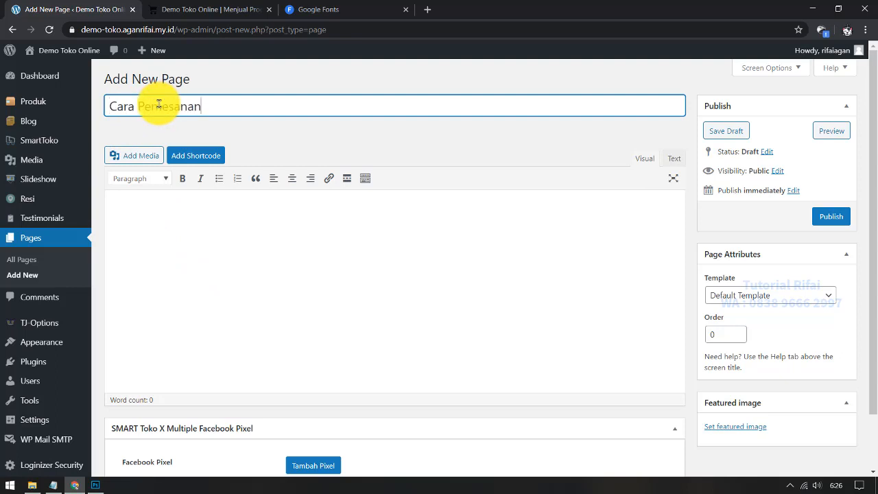
Step: Fill the page body with five placeholder ordering lines and publish it
click(221, 229)
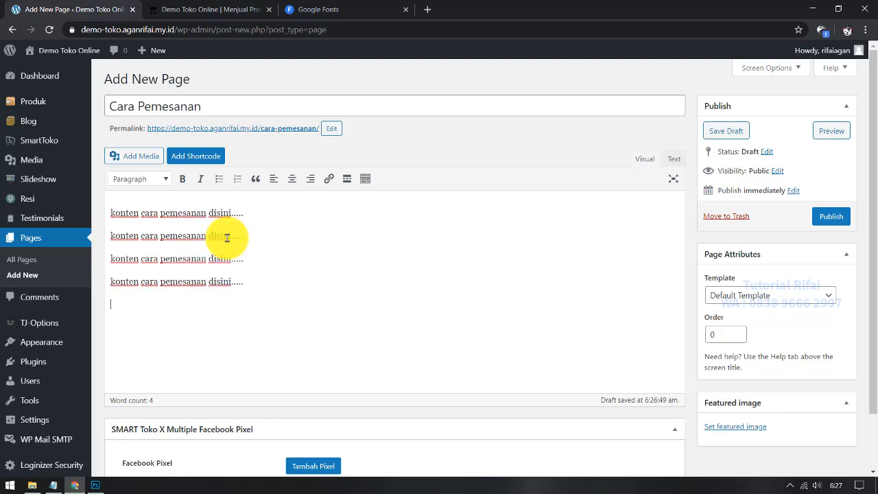
scroll(227, 237, down, 2)
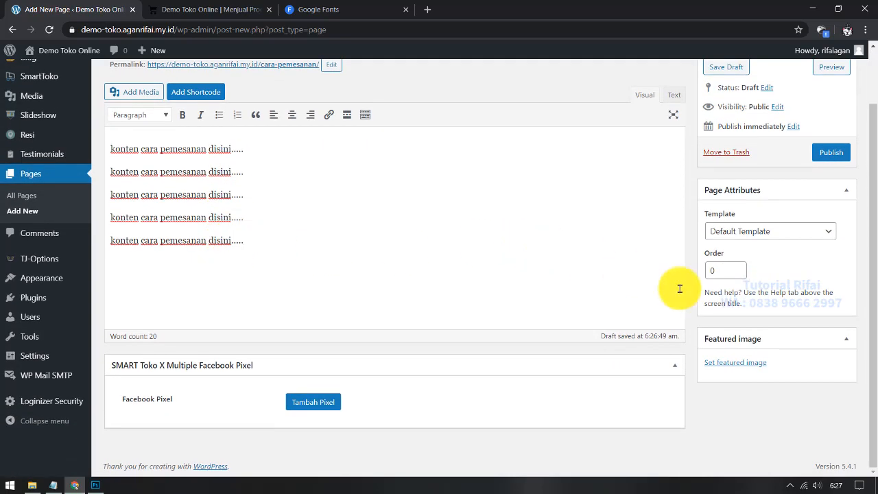
click(844, 197)
scroll(353, 317, up, 1)
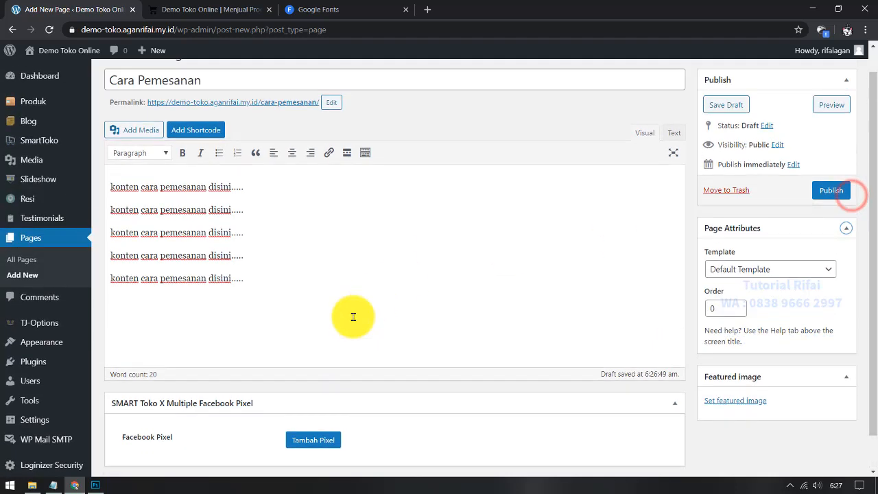
scroll(343, 319, down, 1)
drag(875, 405, 876, 353)
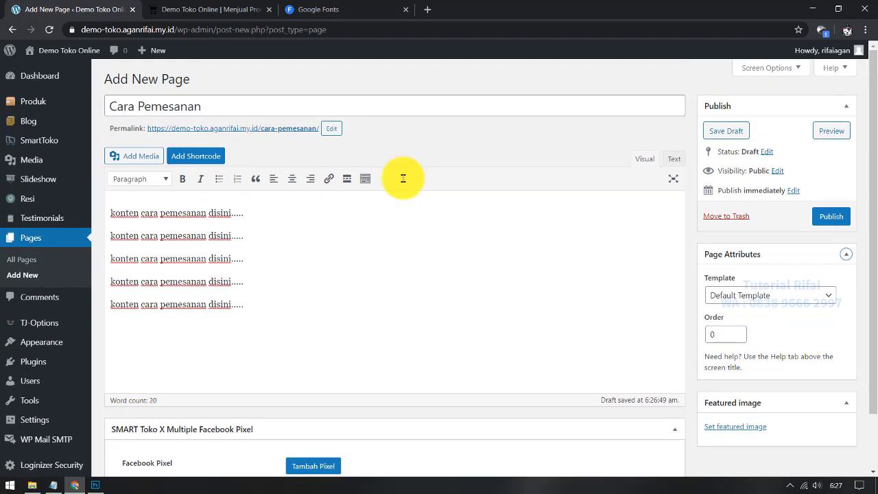
click(414, 256)
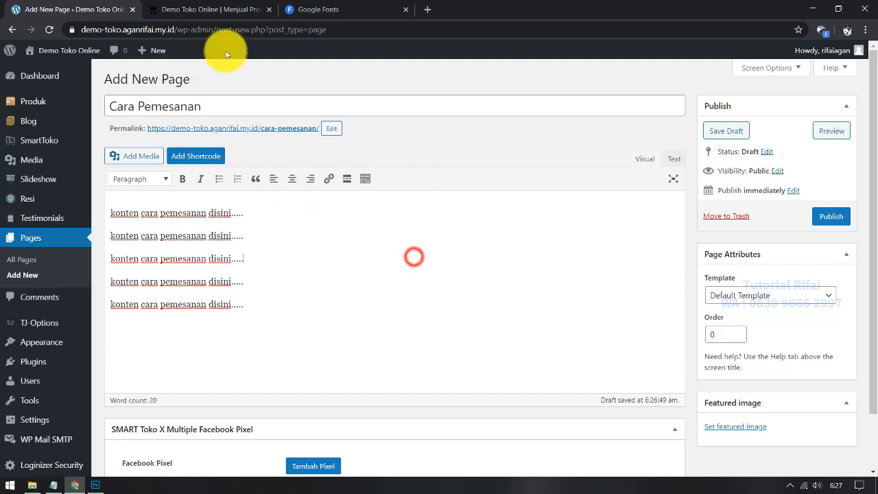
click(210, 102)
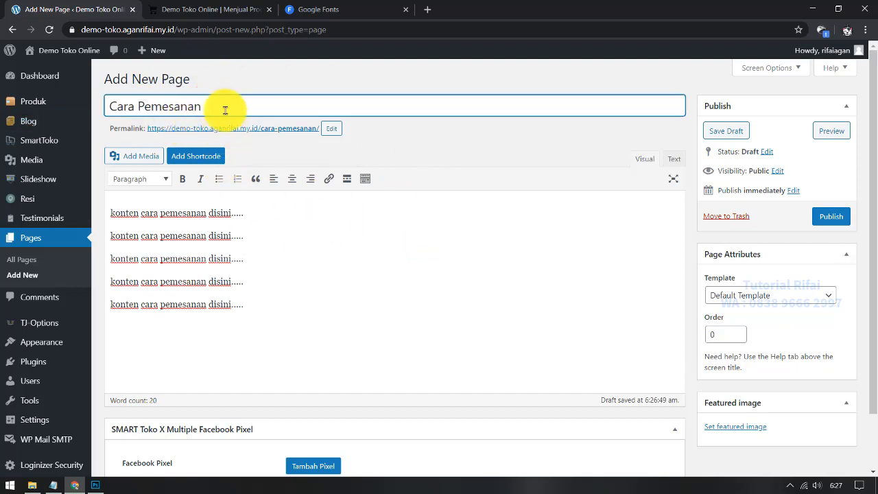
click(427, 350)
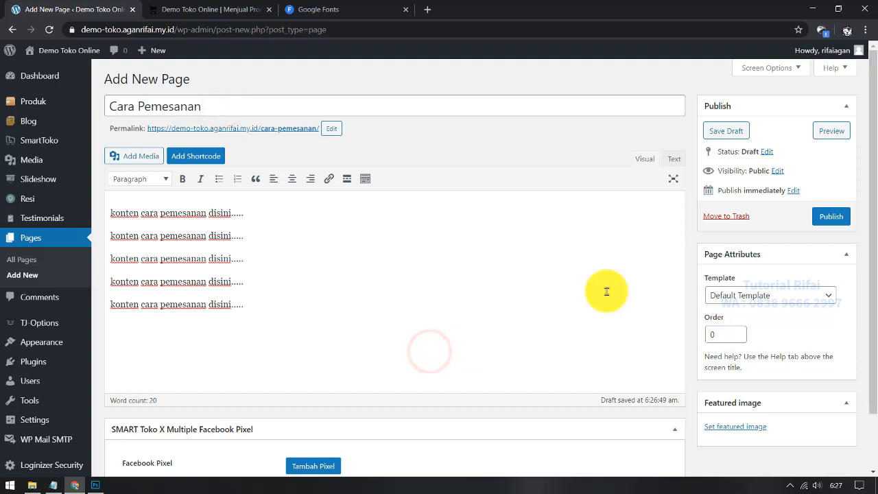
click(287, 282)
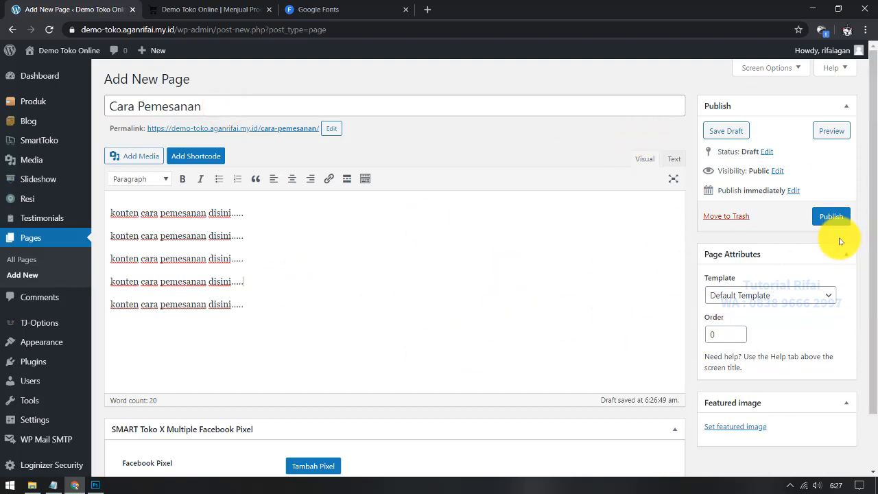
click(834, 217)
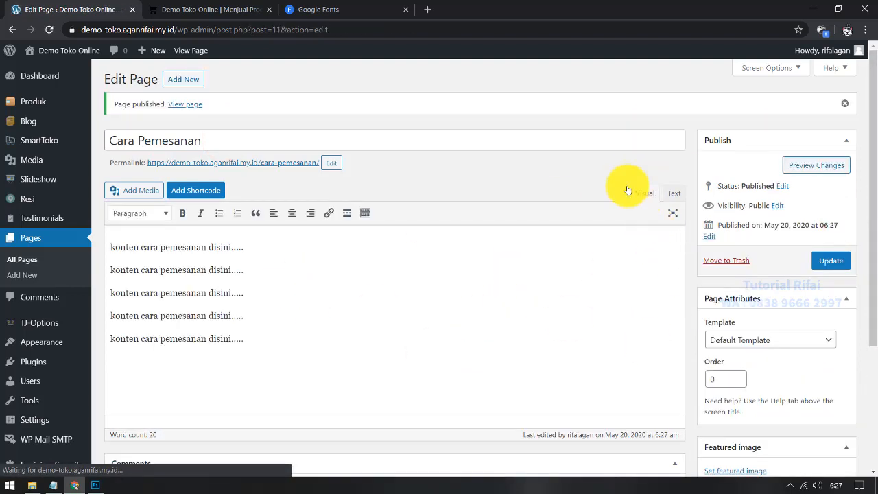
Step: Publish a 'Tentang Kami' page containing 'Artikel tentang kami ada disini .....'
click(195, 79)
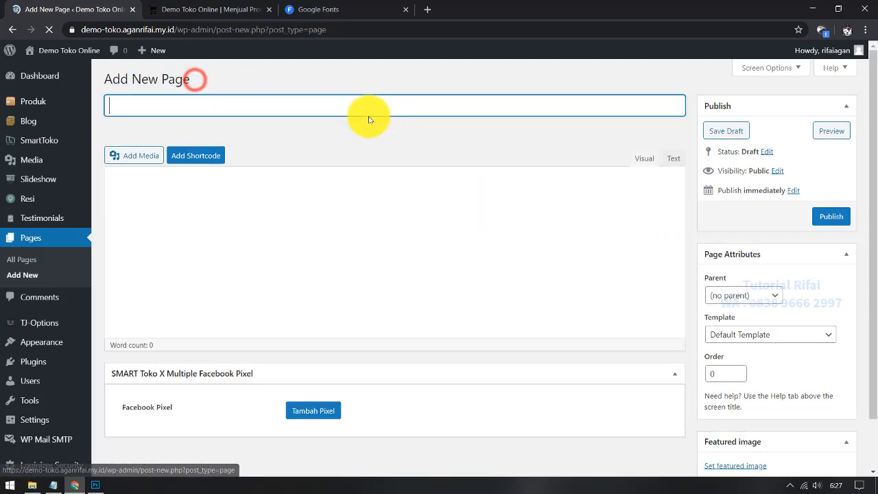
click(296, 107)
text(Tentang Kami)
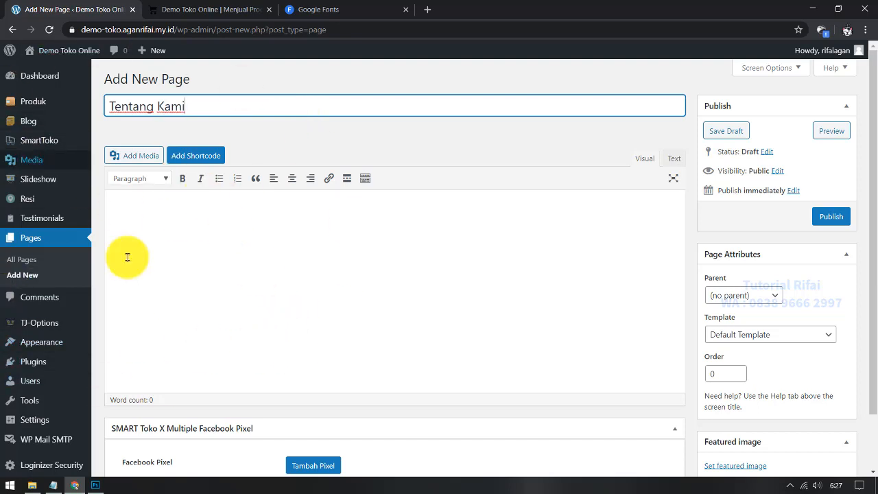
click(259, 278)
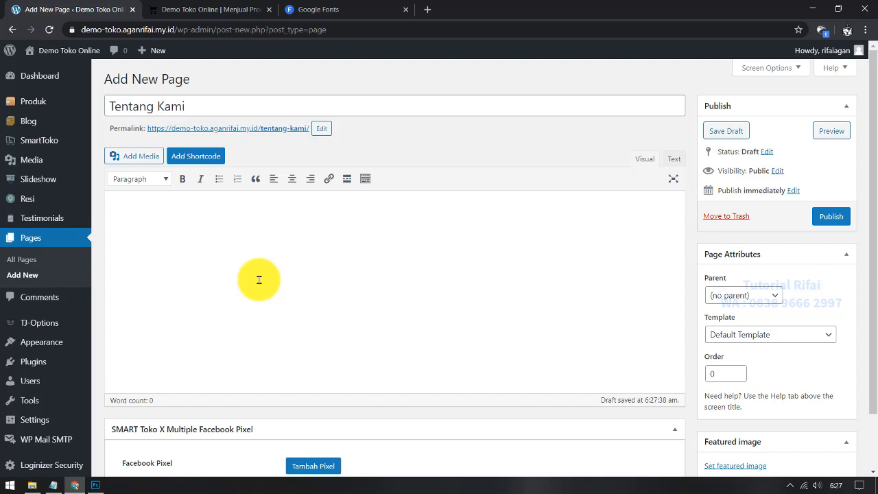
click(238, 268)
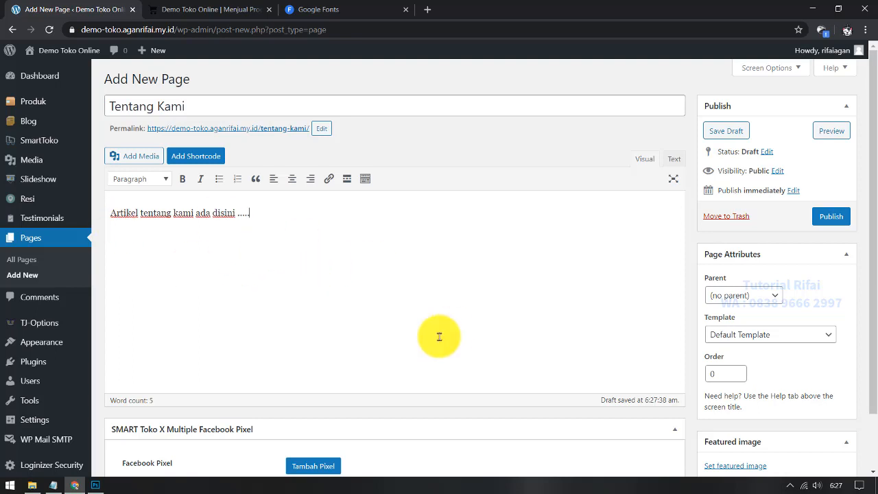
click(831, 217)
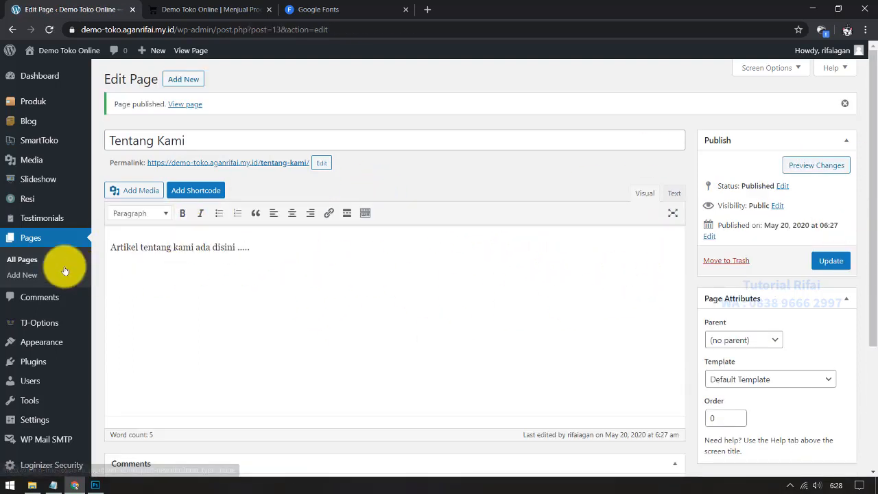
click(43, 260)
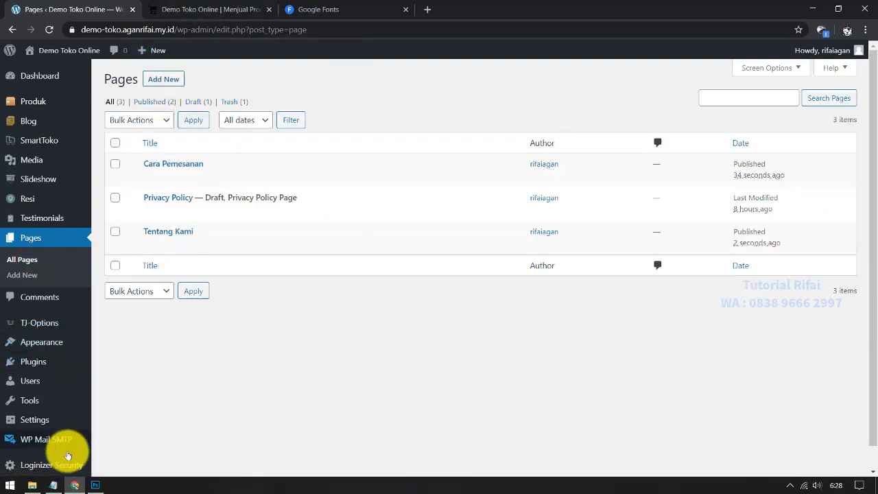
Step: Highlight the 'kategori produk' line in the Notepad checklist, then return to WordPress
click(54, 485)
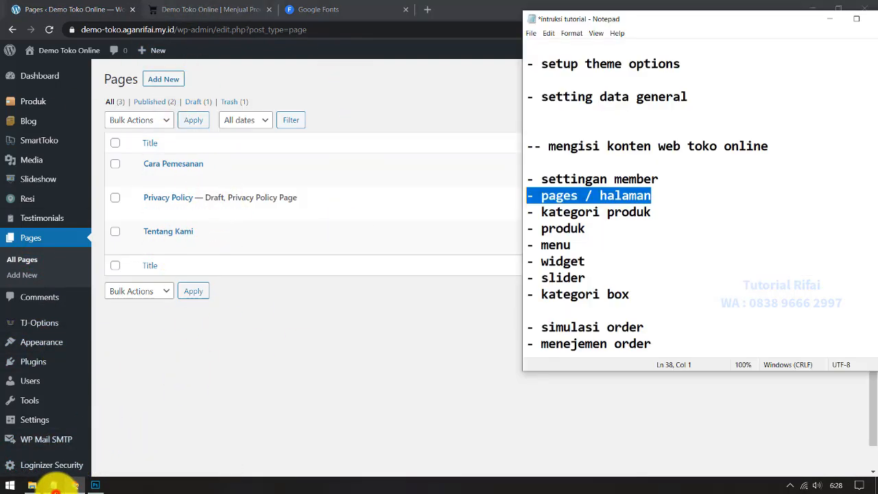
click(678, 213)
drag(678, 213, 512, 212)
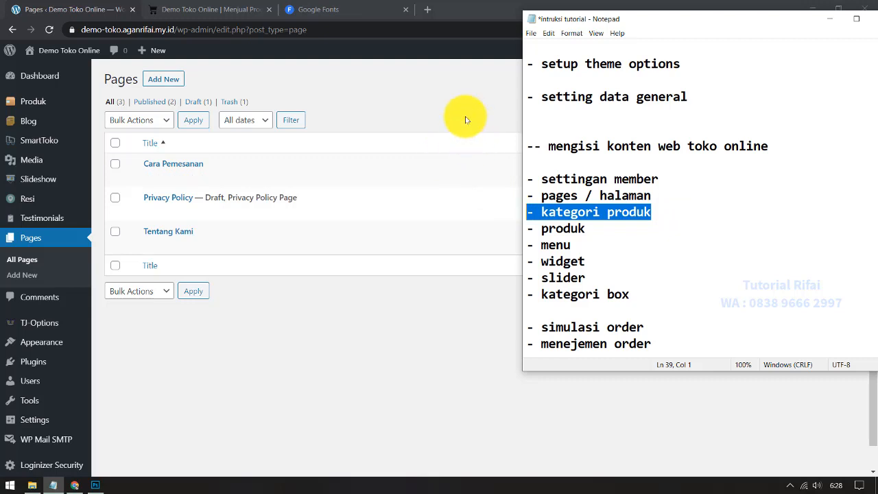
click(432, 419)
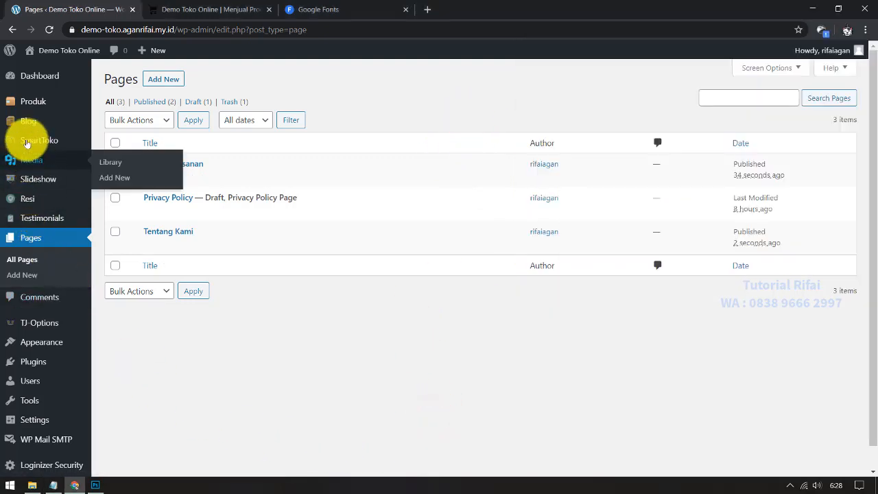
mouse_move(24, 101)
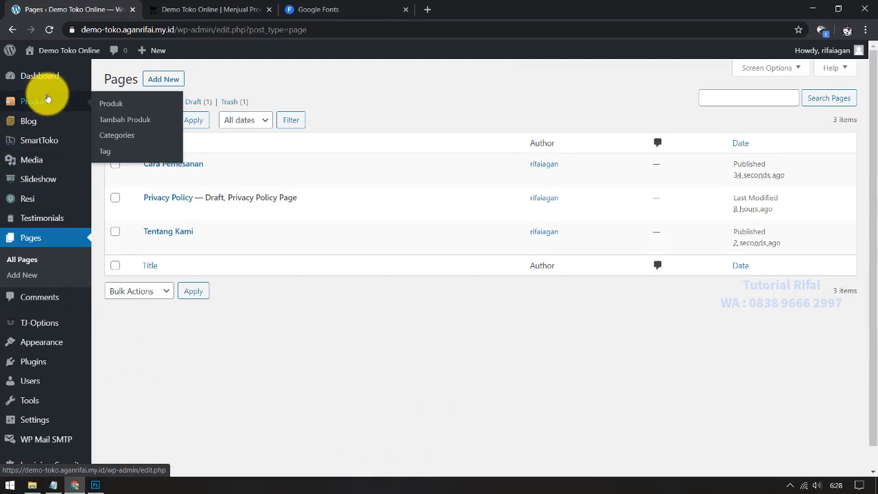
Step: Quick-edit the Uncategorized product category to name 'Lain lain' and slug 'lain-lain'
click(130, 135)
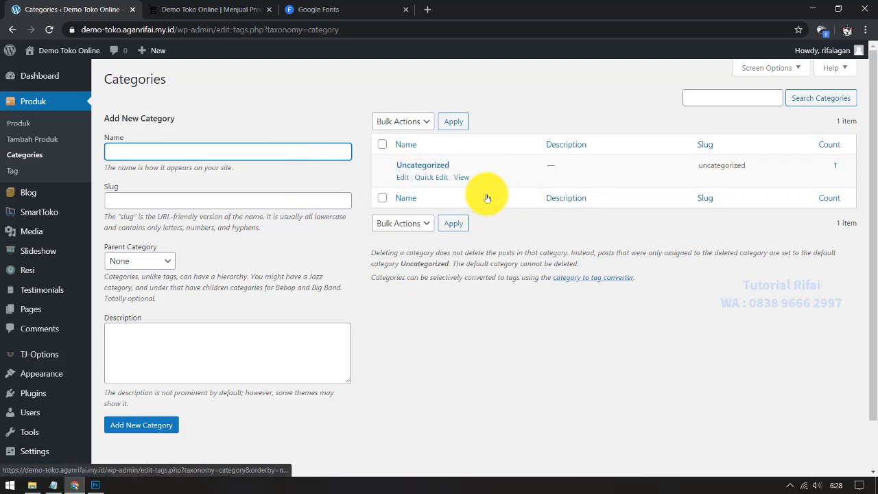
click(439, 179)
drag(496, 183, 378, 183)
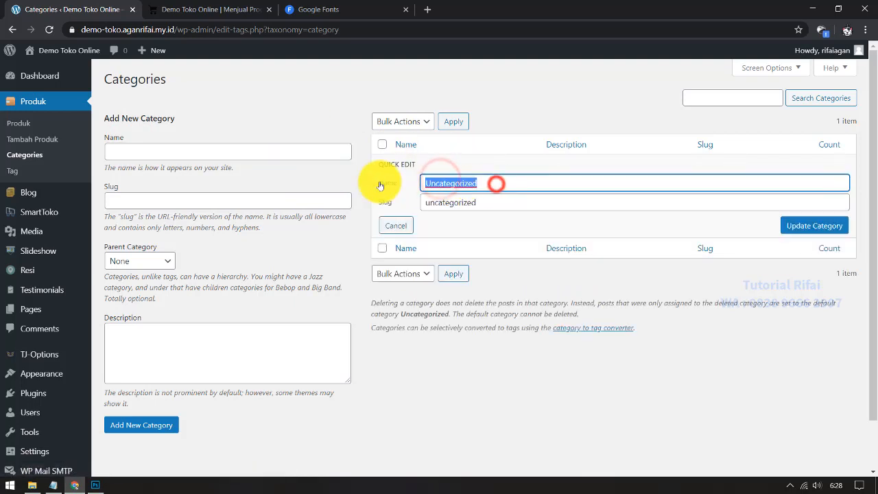
text(Lain lain)
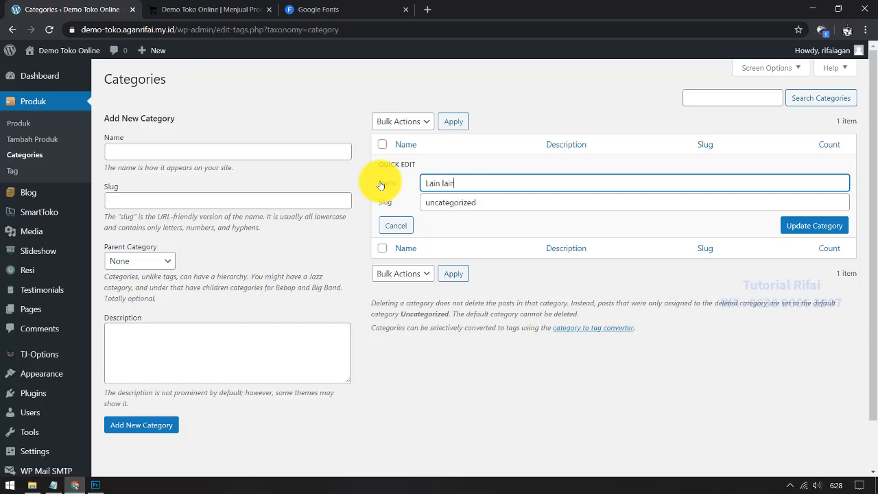
key(Tab)
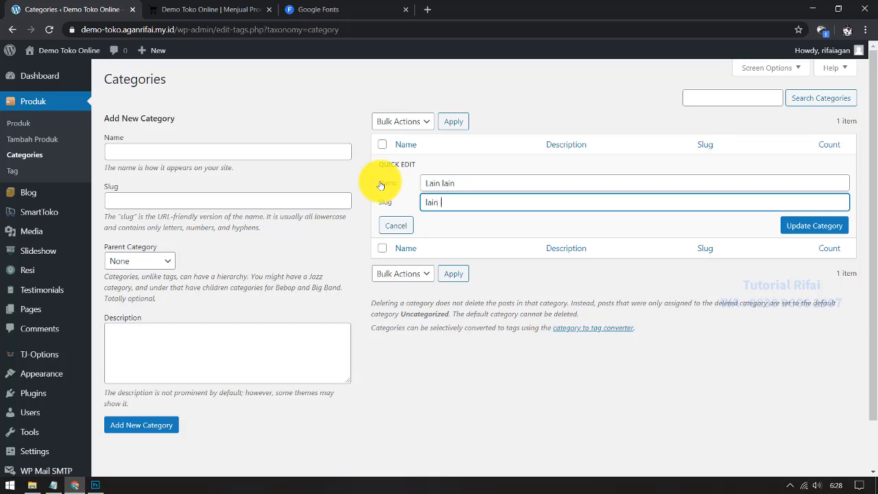
key(Return)
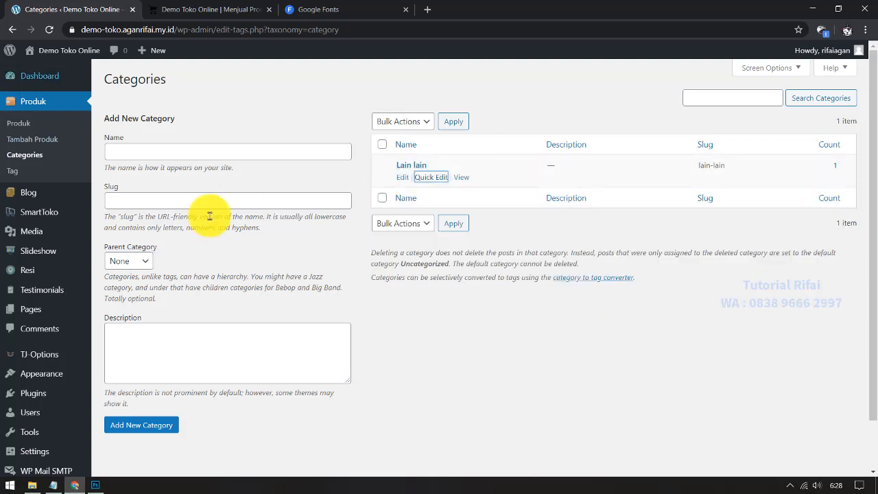
click(145, 153)
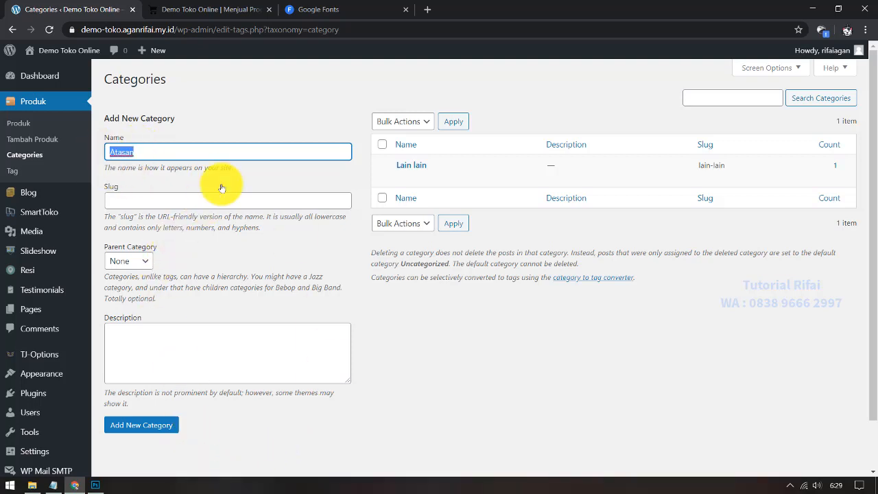
Step: Create the product categories 'Fashion Pria' and 'Fashion Wanita' through Add New Category
text(Fashion Pri)
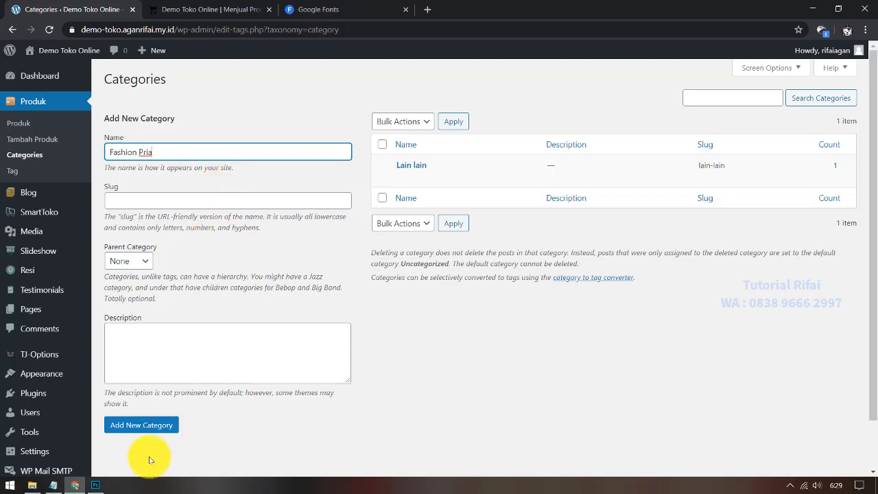
click(145, 426)
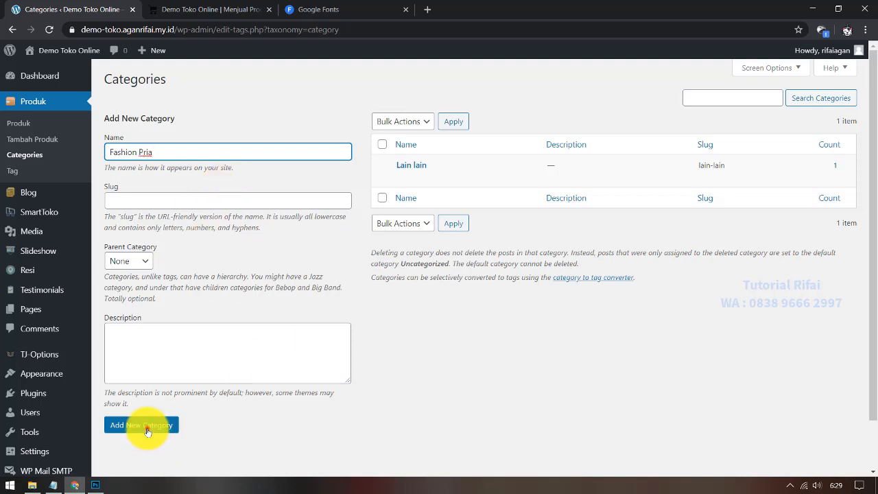
click(167, 150)
text(Fashion Wanita)
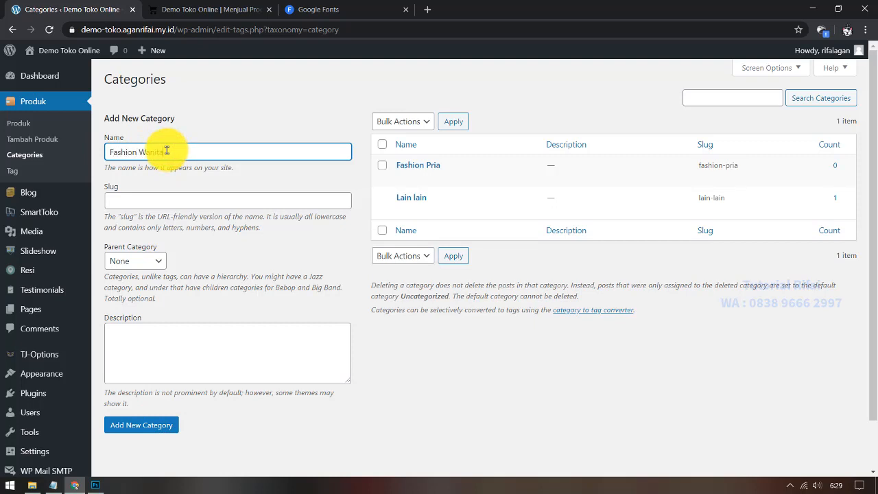
click(165, 425)
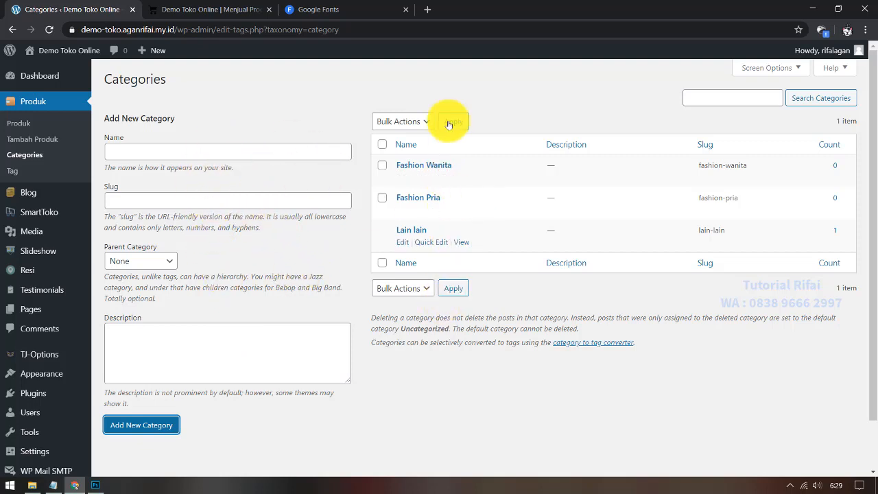
click(158, 151)
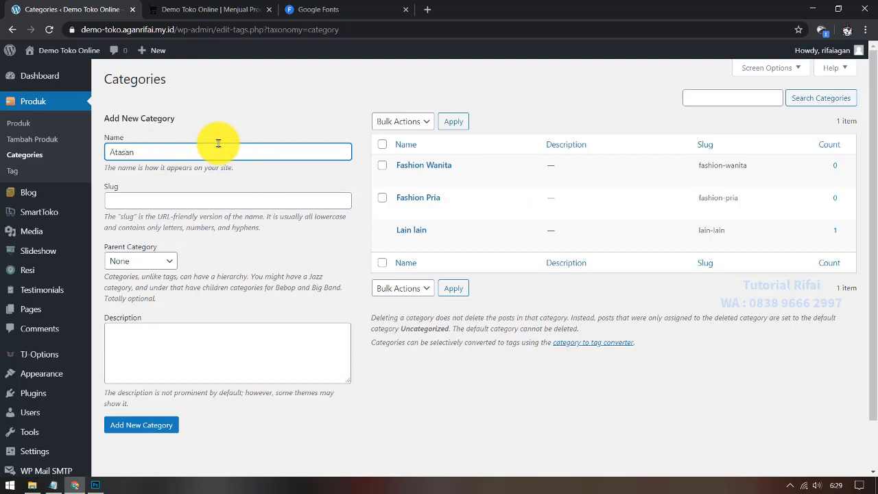
Step: Add Atasan and Bawahan as subcategories under Fashion Wanita
click(168, 261)
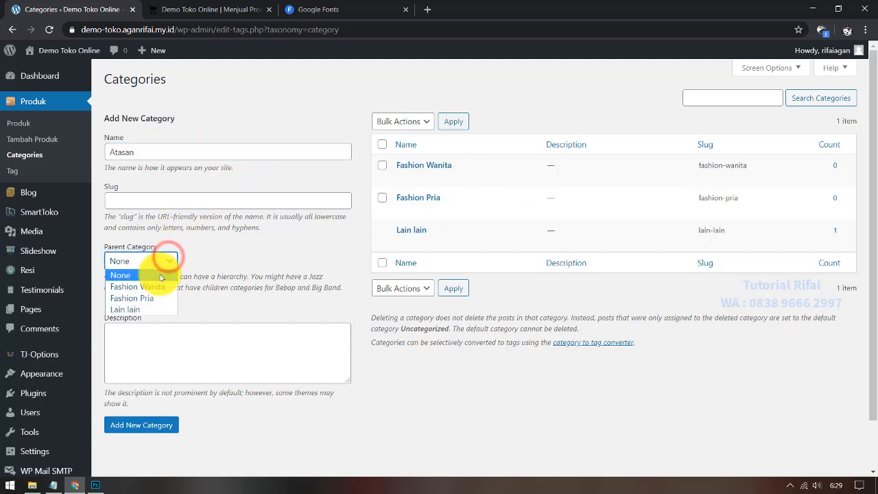
click(157, 287)
click(162, 426)
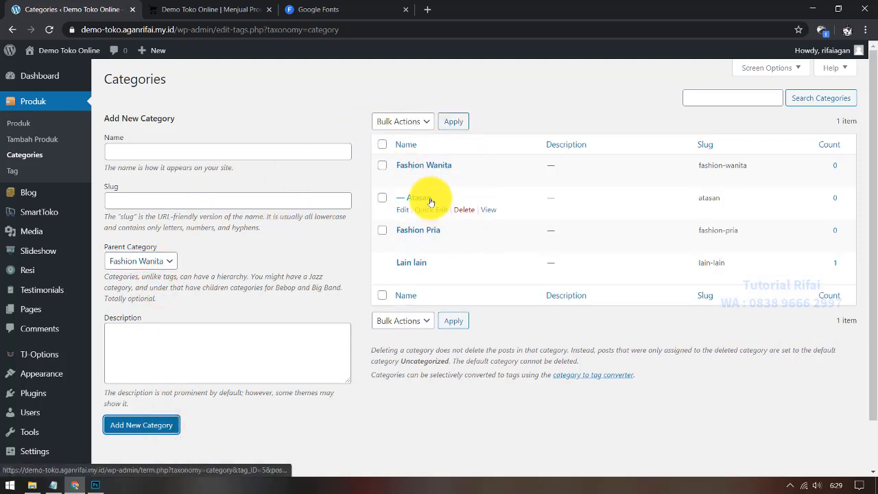
click(233, 149)
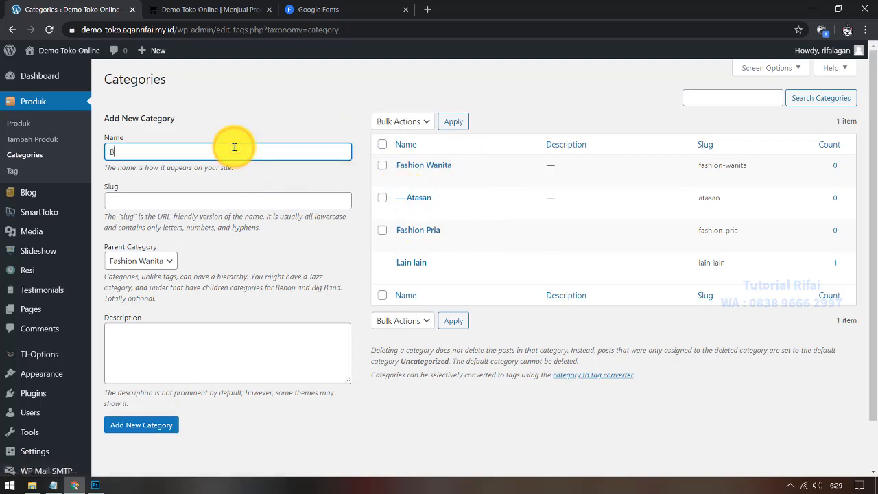
text(Bawahan)
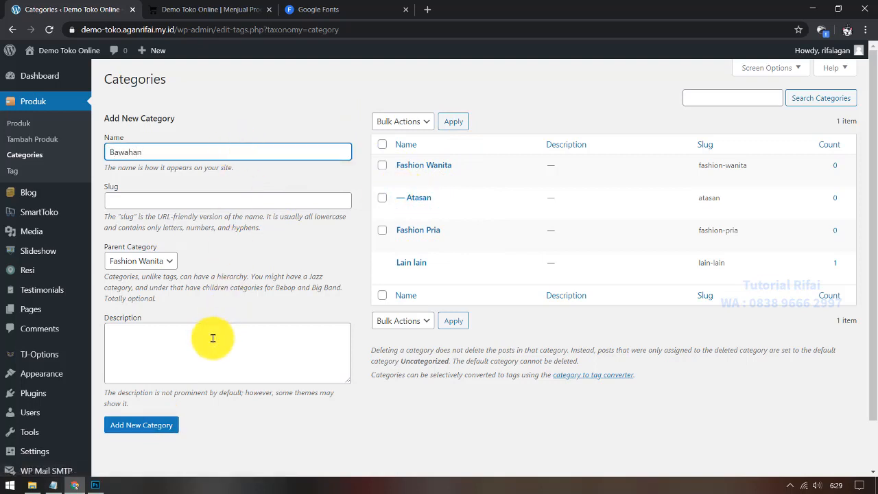
click(157, 260)
click(157, 261)
click(142, 425)
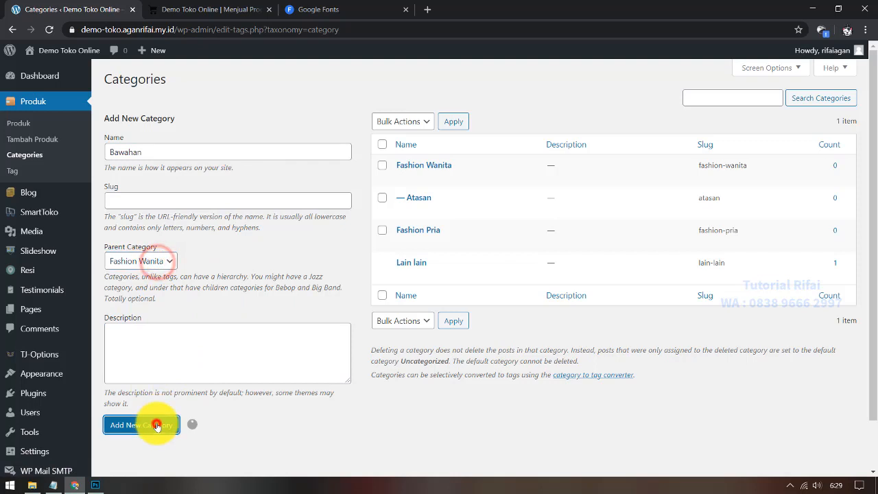
Step: Add T-Shirt and Celana as subcategories under Fashion Pria
click(156, 153)
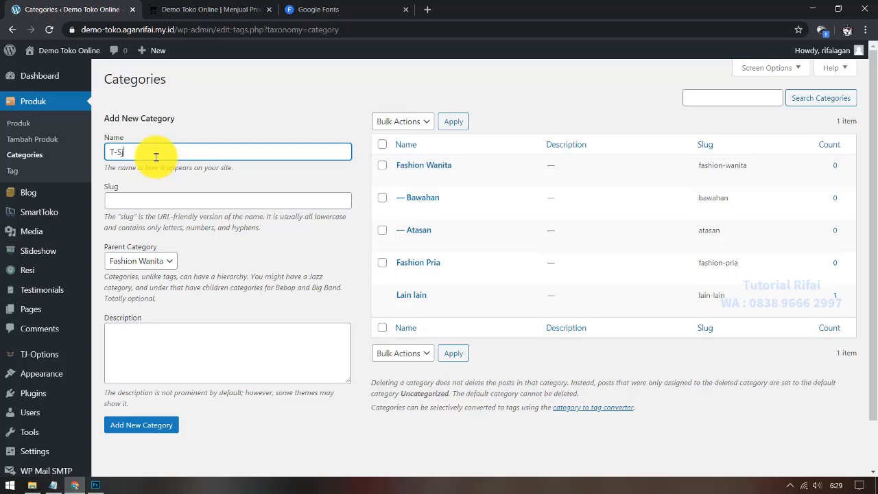
click(169, 255)
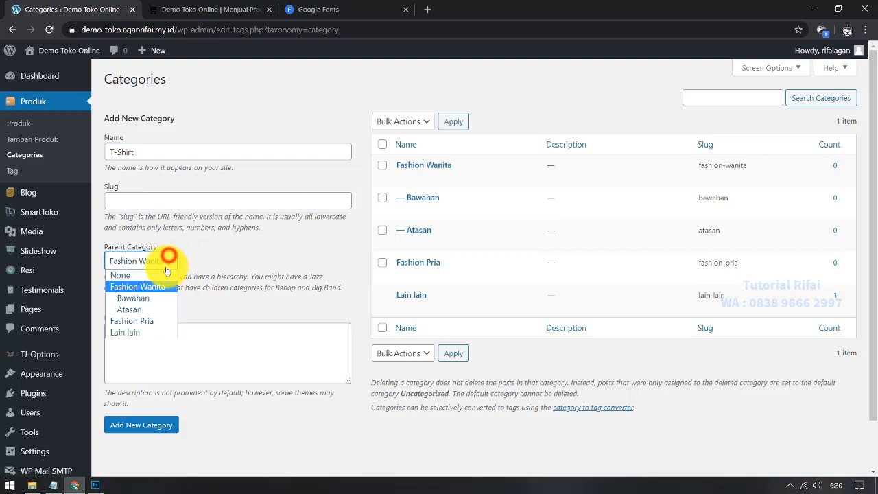
click(145, 320)
click(166, 429)
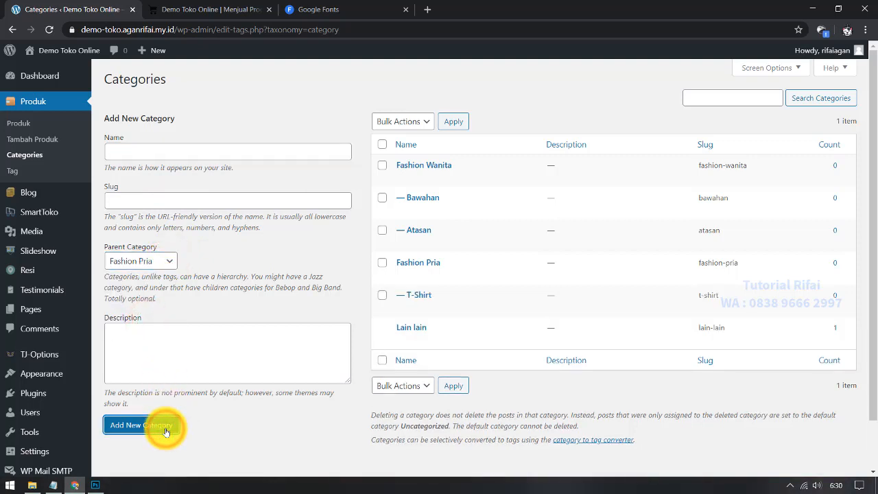
click(142, 151)
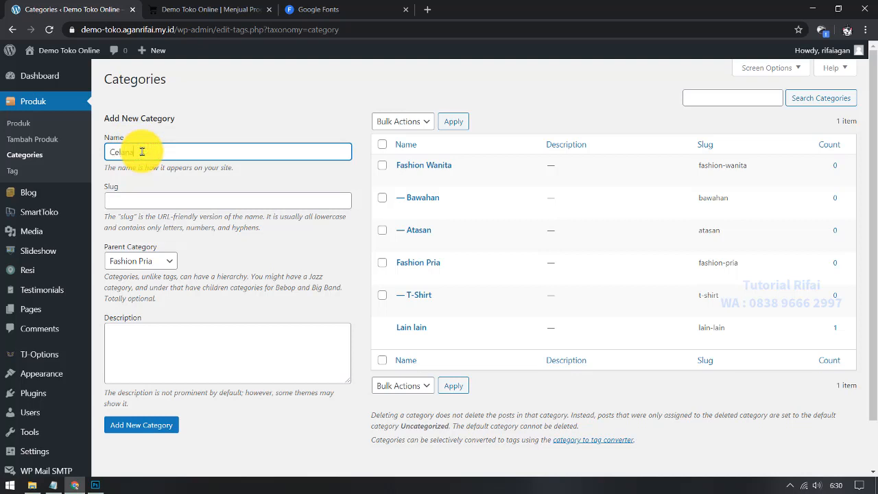
click(162, 427)
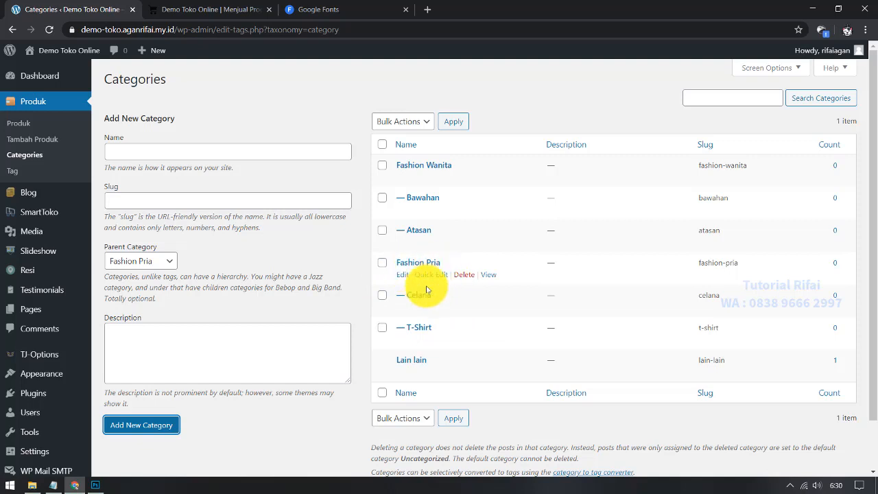
click(178, 147)
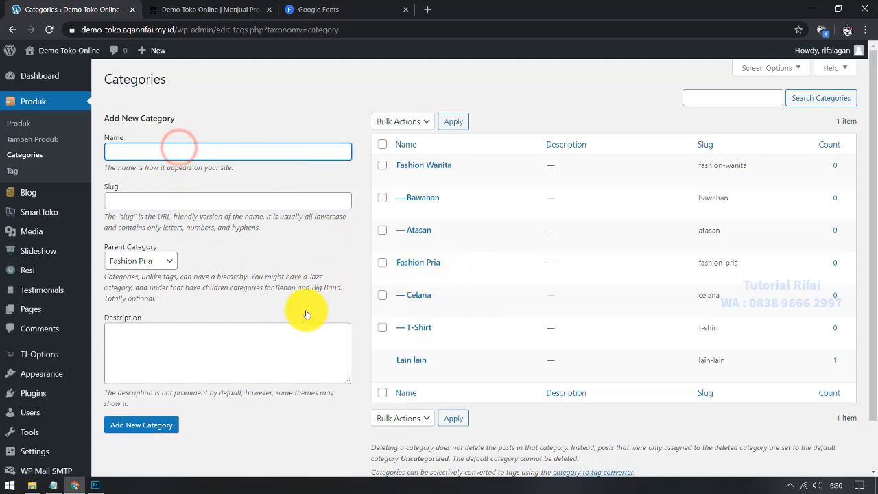
click(225, 226)
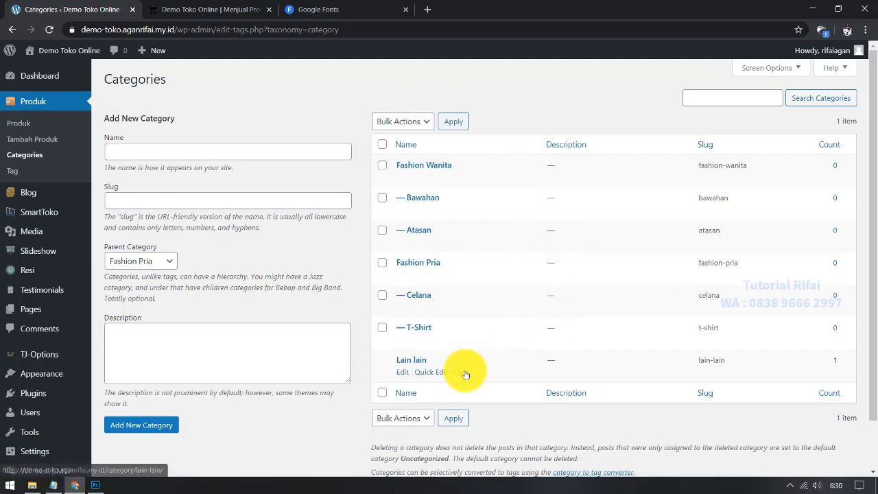
click(213, 9)
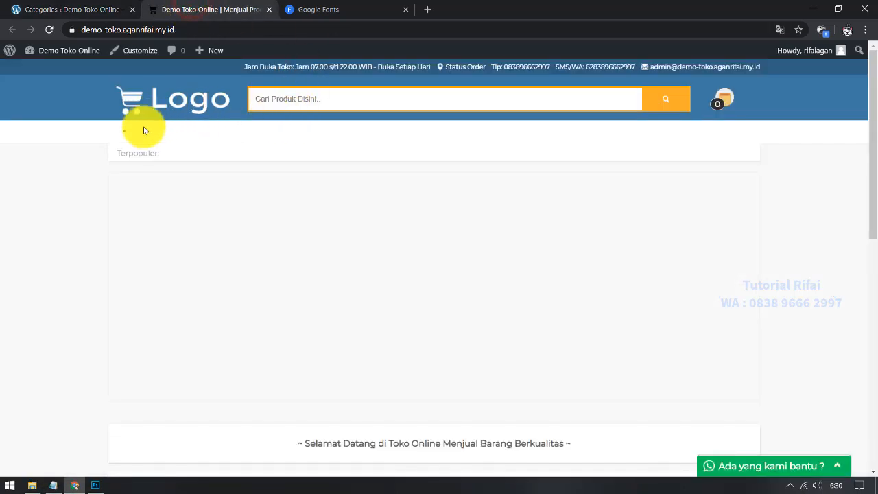
click(94, 6)
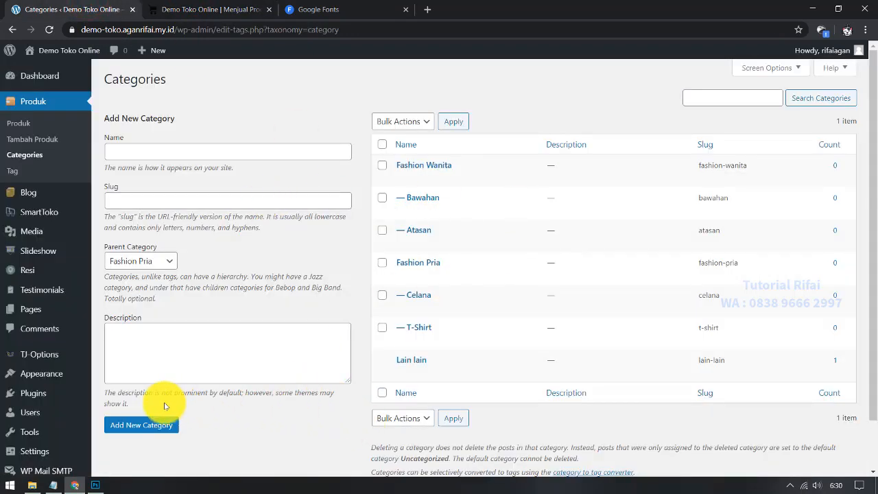
click(53, 485)
drag(621, 230, 514, 233)
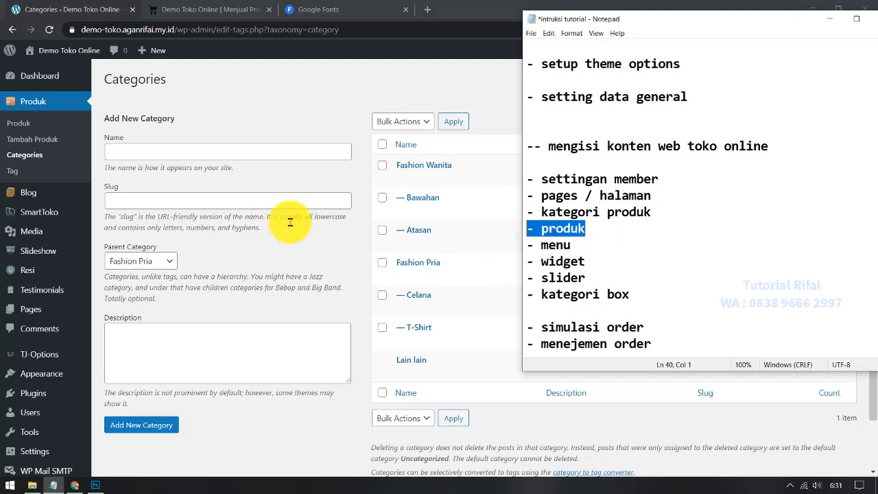
click(261, 110)
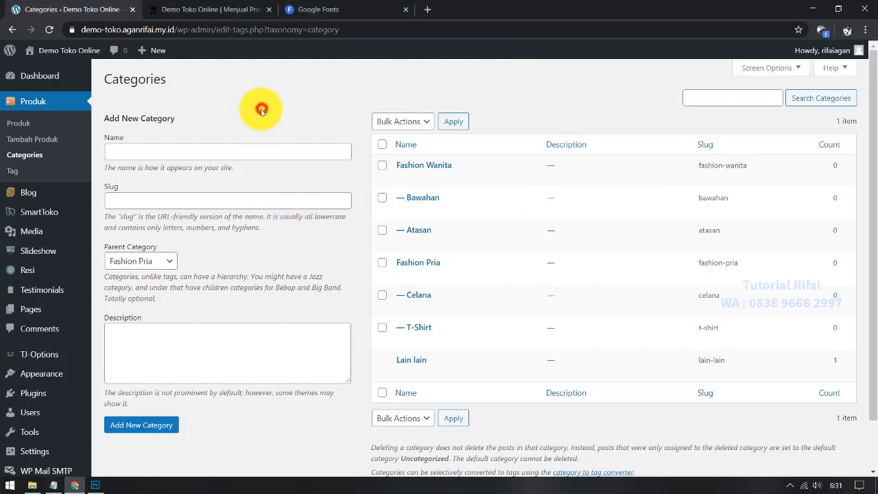
Step: Start a new product titled 'Celana Pria Murah Terbaru' and let the draft autosave
click(50, 139)
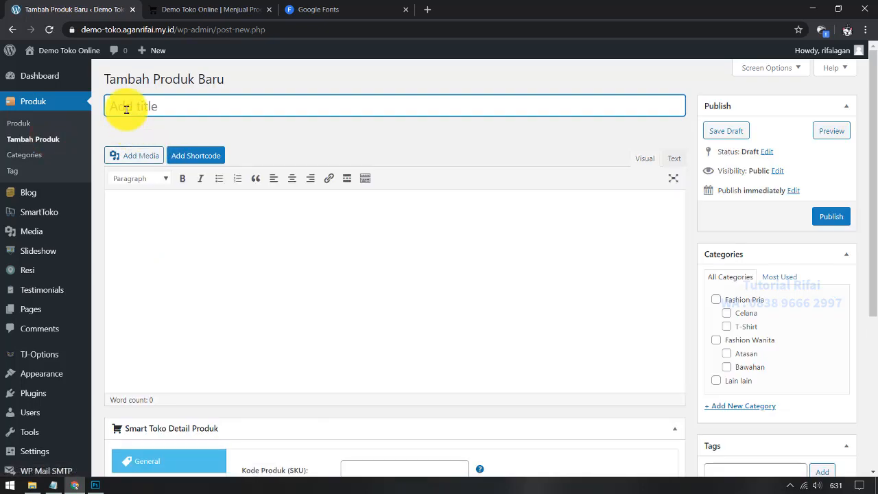
click(126, 109)
click(135, 108)
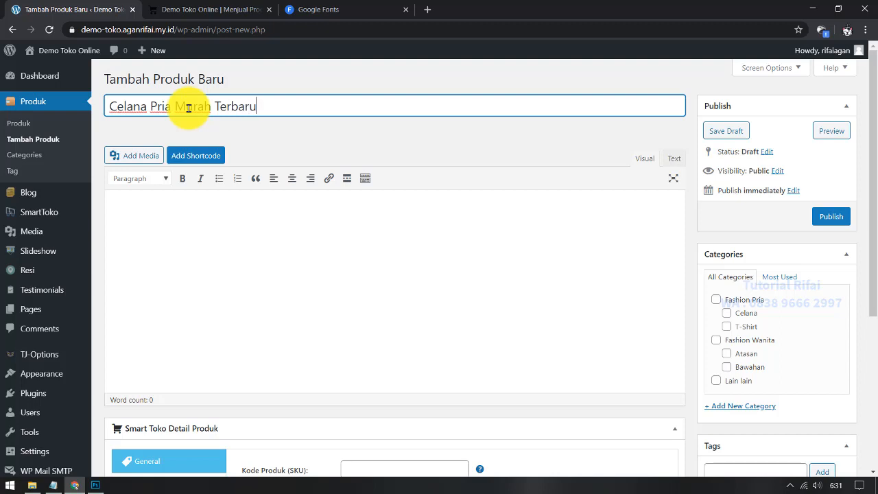
click(221, 260)
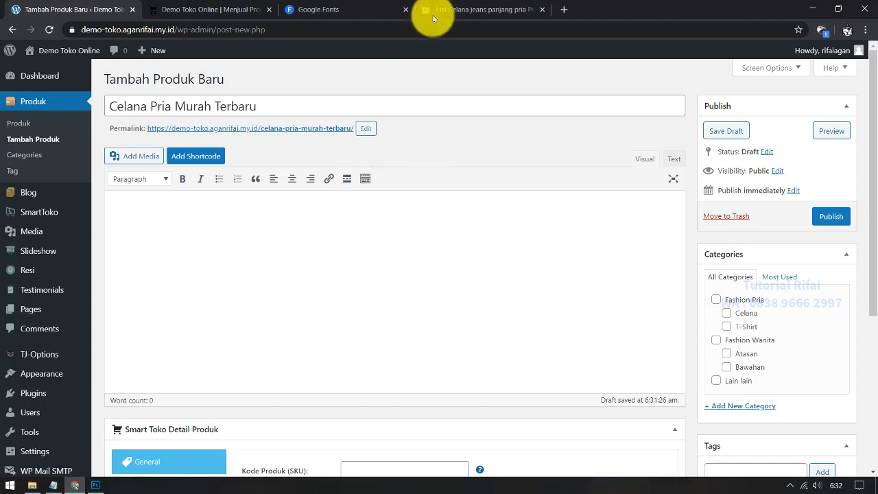
Step: Replace the product title with the name copied from the Tokopedia jeans listing
click(484, 9)
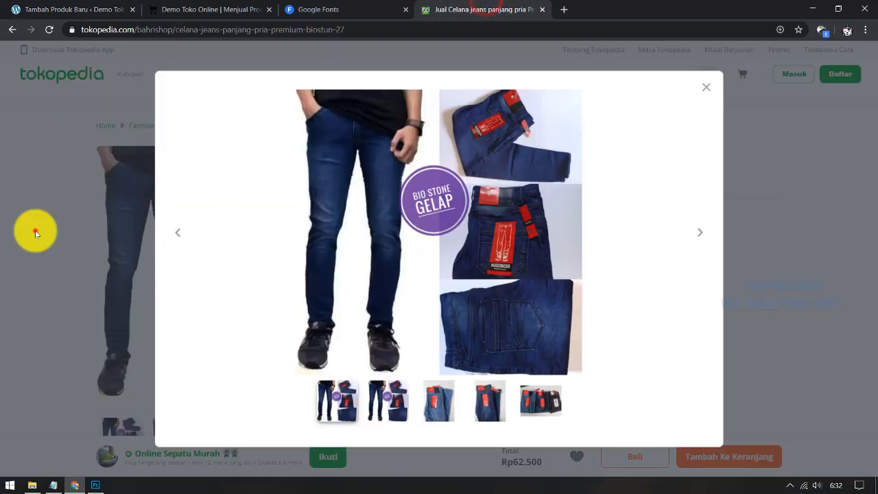
click(33, 231)
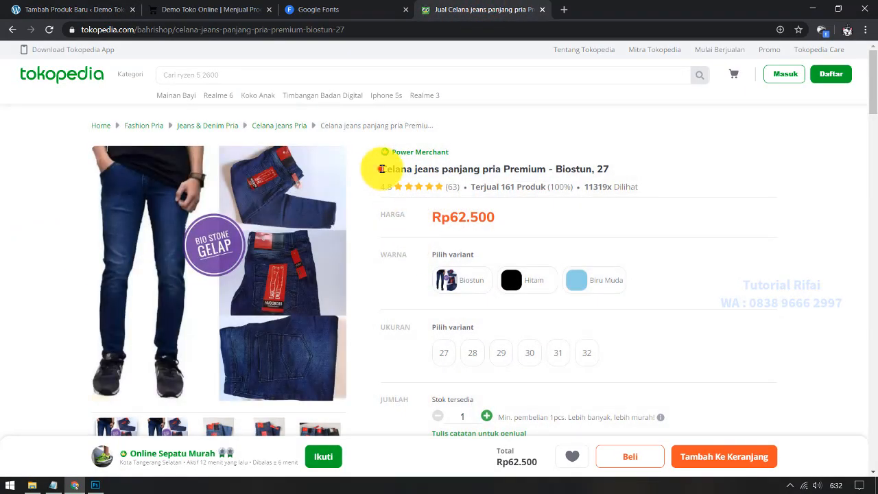
mouse_move(380, 168)
mouse_down()
mouse_move(605, 169)
mouse_move(378, 171)
mouse_up()
key(ctrl+c)
click(587, 172)
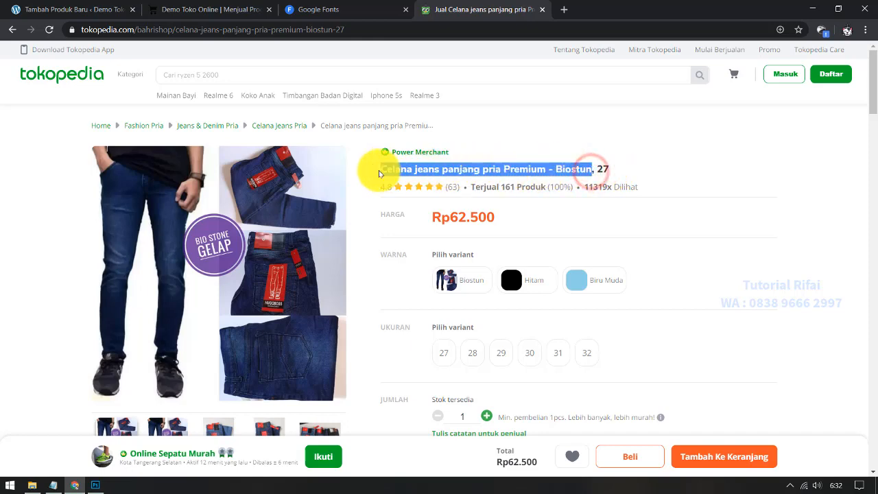
click(59, 8)
triple_click(201, 106)
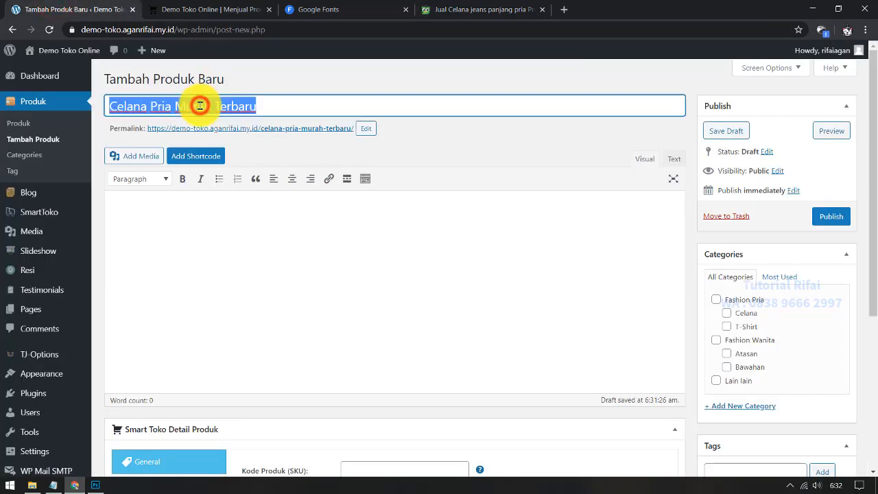
key(ctrl+v)
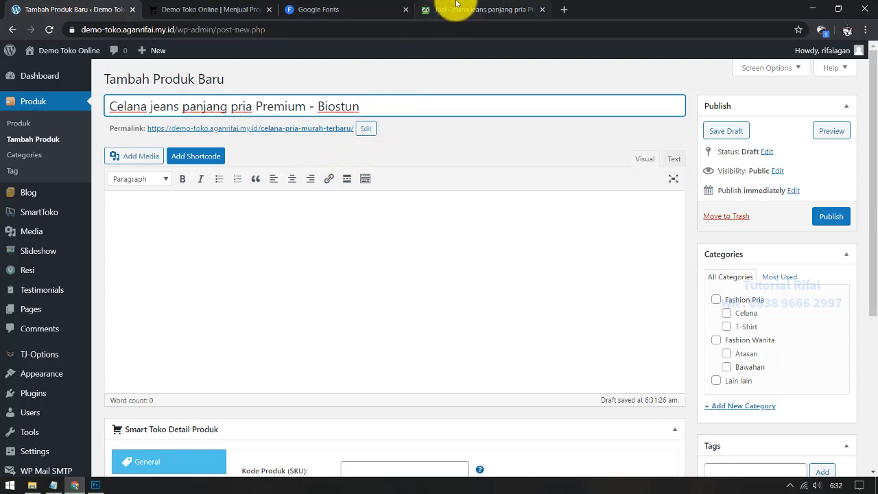
click(456, 5)
click(521, 172)
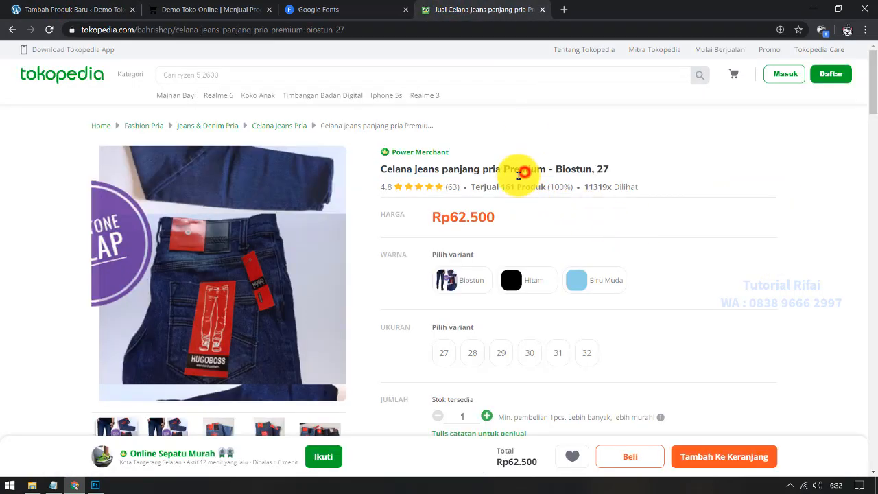
click(28, 10)
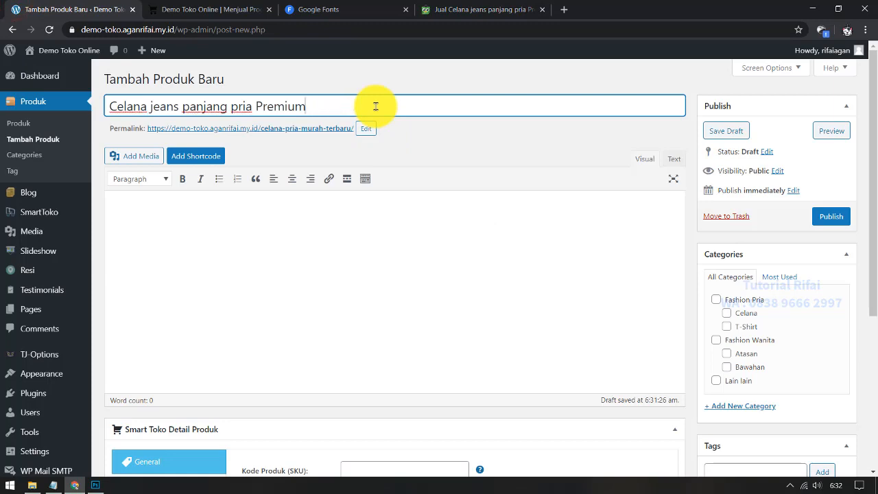
Step: Copy the Deskripsi text from the Tokopedia jeans listing
click(332, 263)
click(467, 8)
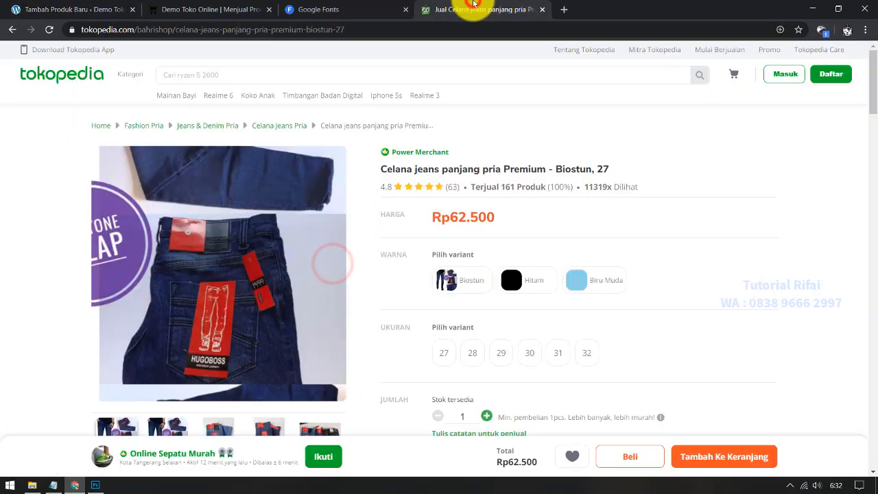
scroll(525, 186, down, 10)
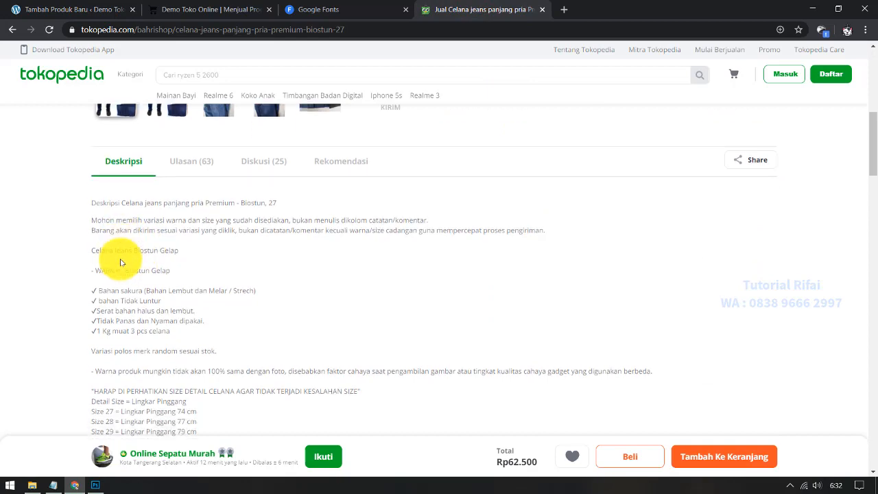
scroll(89, 178, up, 1)
drag(92, 169, 621, 282)
scroll(184, 247, down, 6)
scroll(183, 247, up, 2)
Step: Paste the Tokopedia description into the product body as plain text and compare it
click(99, 3)
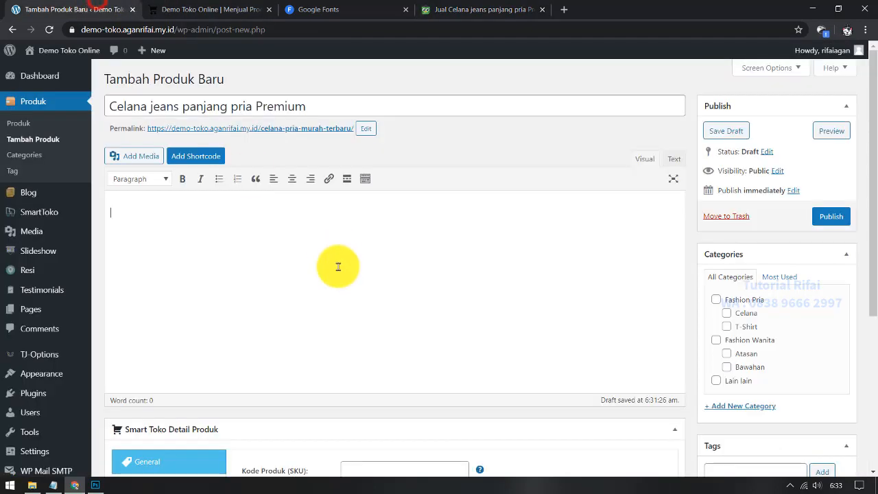
click(337, 265)
right_click(164, 226)
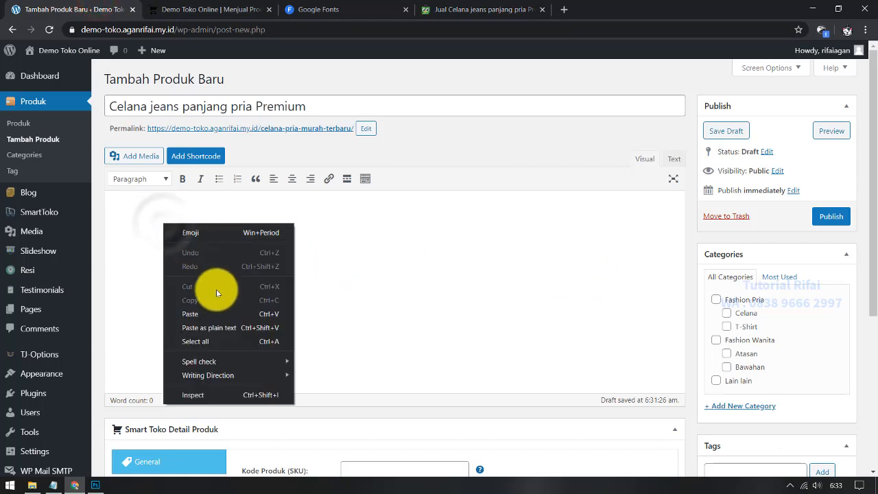
click(223, 331)
scroll(251, 319, down, 5)
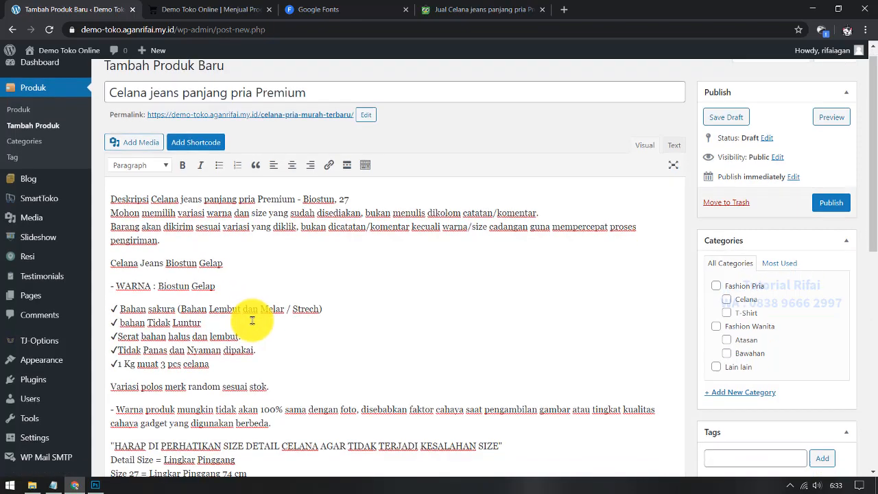
click(488, 9)
scroll(450, 273, up, 10)
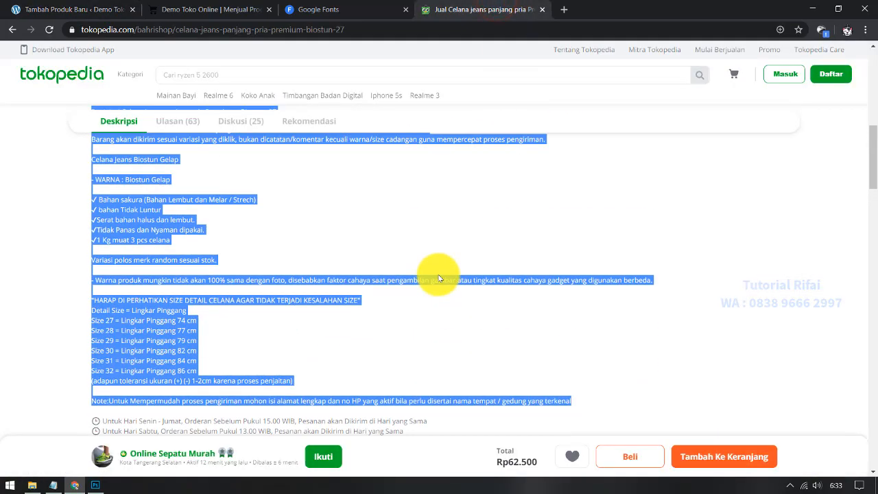
click(116, 9)
scroll(417, 283, up, 5)
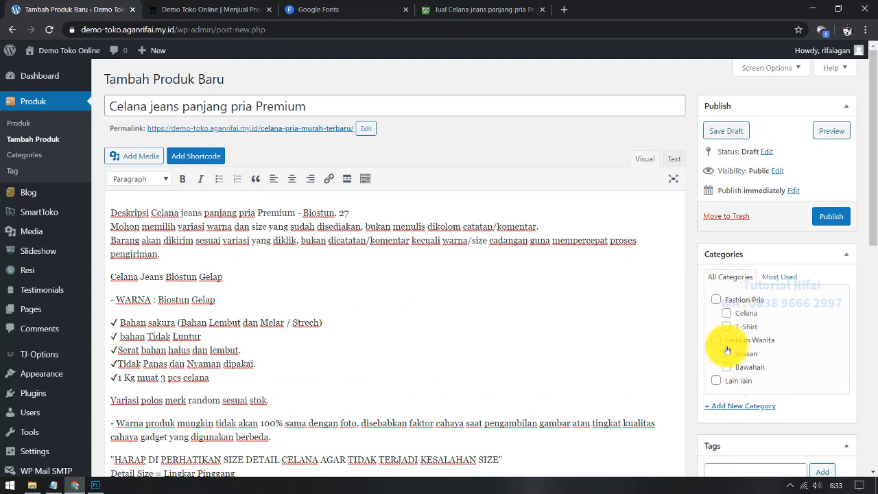
Step: Assign the product to the Fashion Pria category and its Celana subcategory
click(717, 302)
click(726, 313)
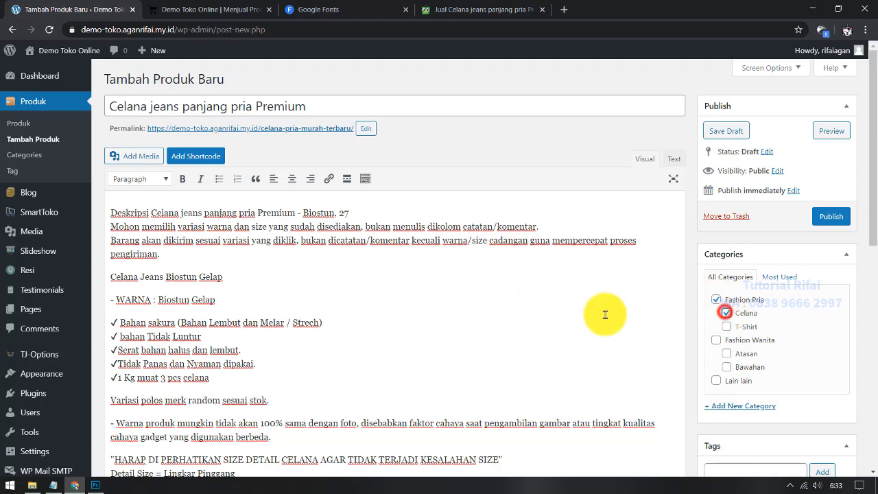
scroll(582, 290, down, 3)
scroll(328, 200, down, 4)
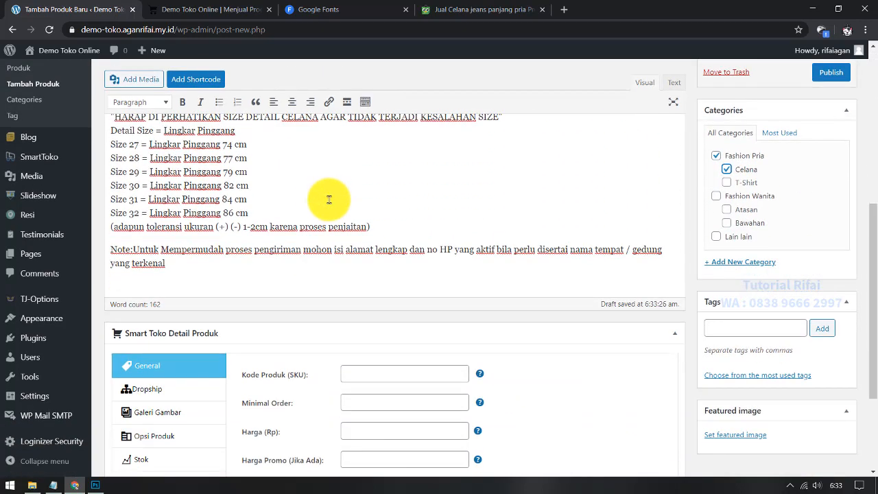
Step: Fill in Kode Produk 001, checking the Tokopedia details, then reach the minimum order field
click(346, 259)
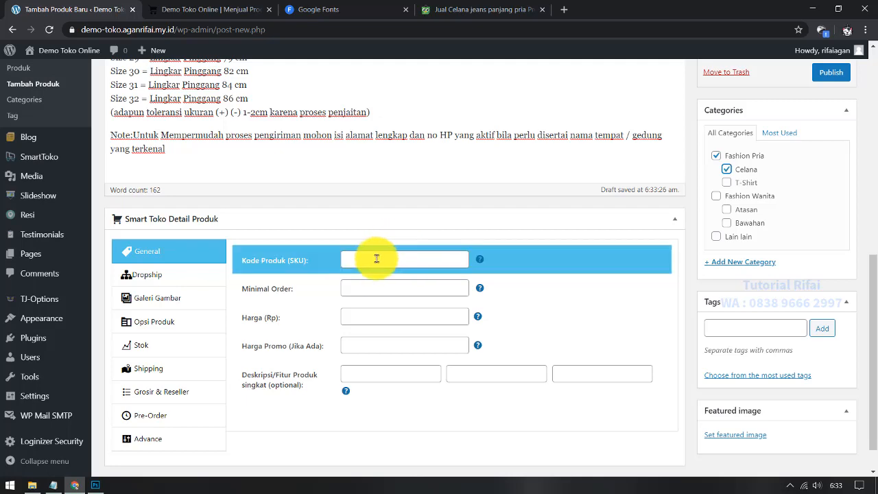
click(439, 9)
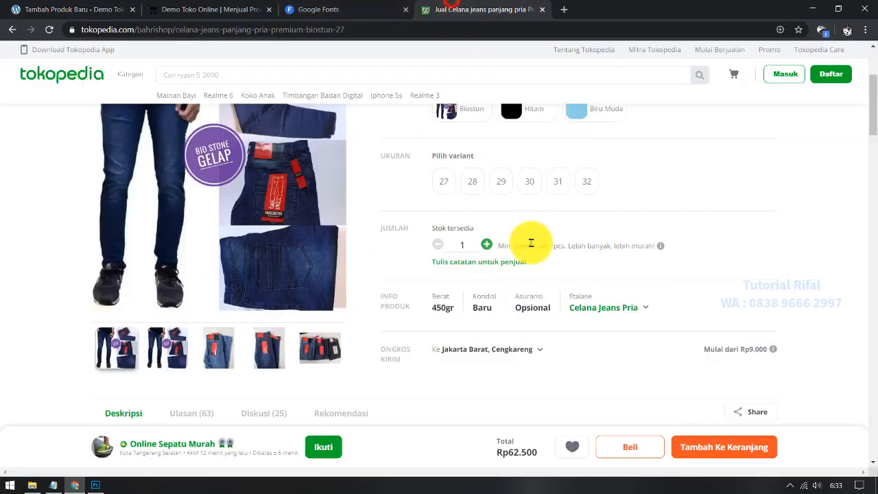
scroll(599, 359, up, 3)
click(27, 7)
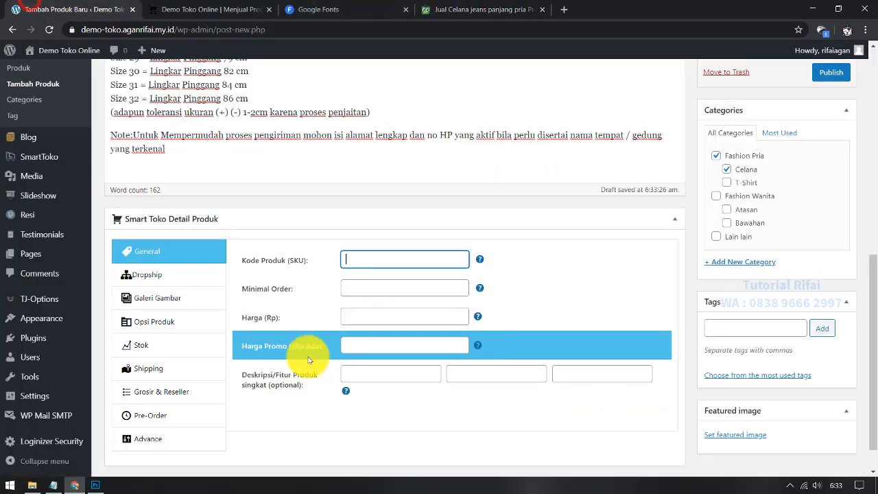
click(414, 295)
mouse_move(478, 291)
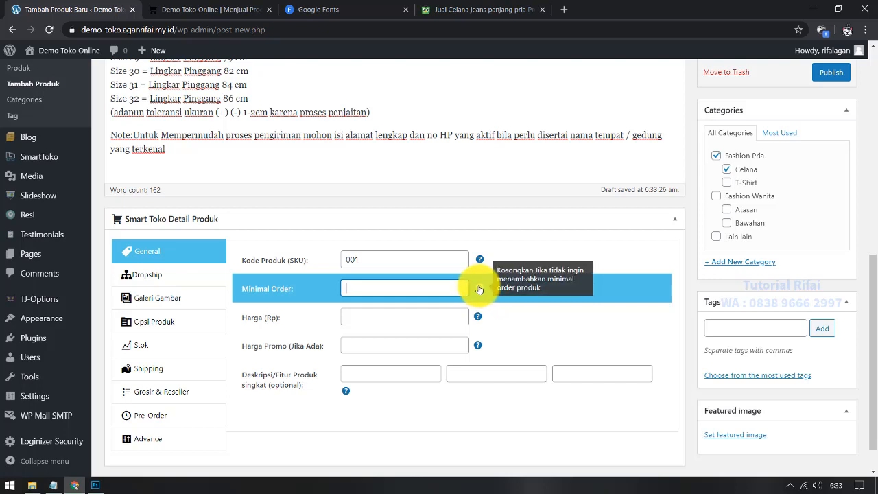
Step: Review the price field help and the Tokopedia colour variants Hitam, Biru Muda and Biostun
click(348, 323)
click(398, 310)
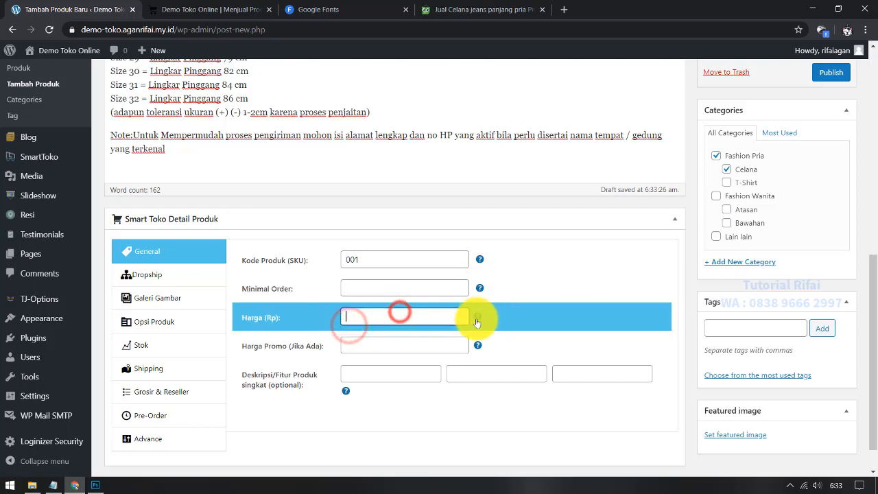
mouse_move(479, 323)
click(398, 316)
click(364, 8)
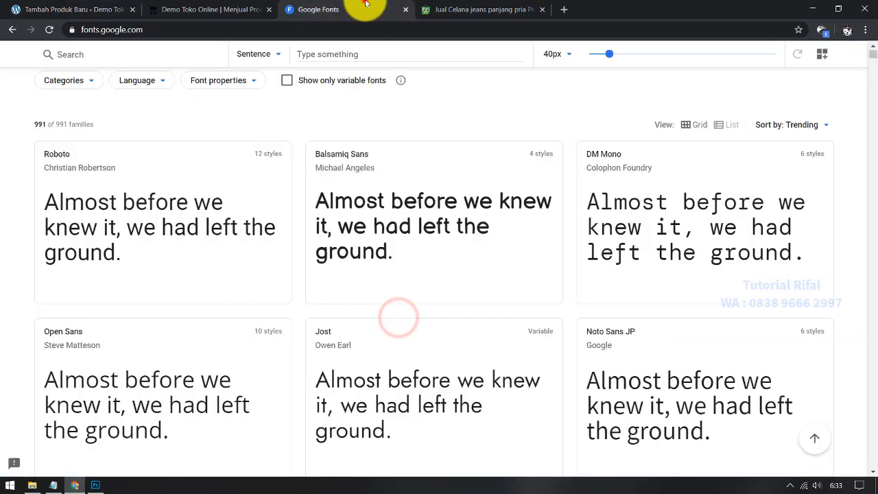
click(451, 7)
click(555, 274)
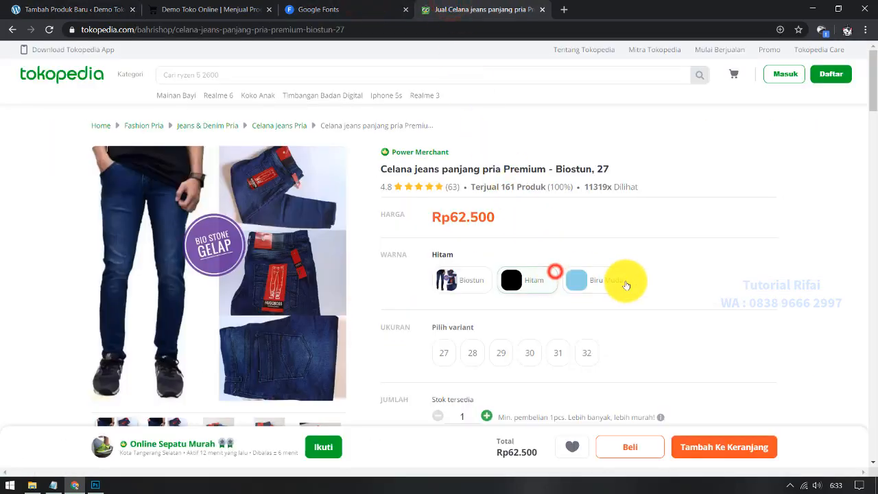
click(625, 280)
click(466, 283)
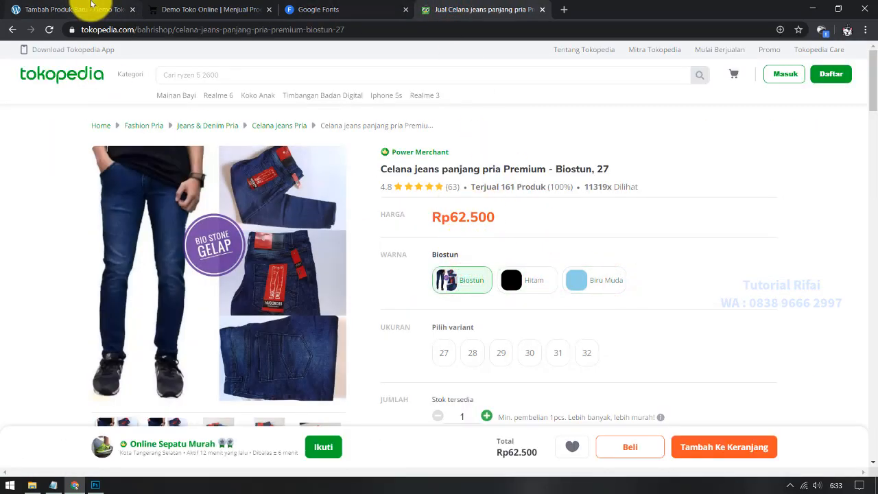
click(91, 3)
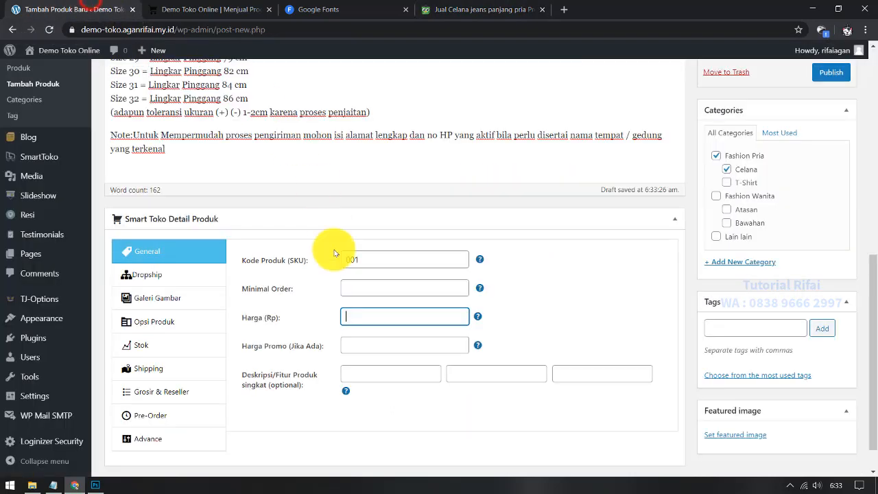
Step: Enter Harga 80000 and Harga Promo 62500
click(365, 323)
text(80000)
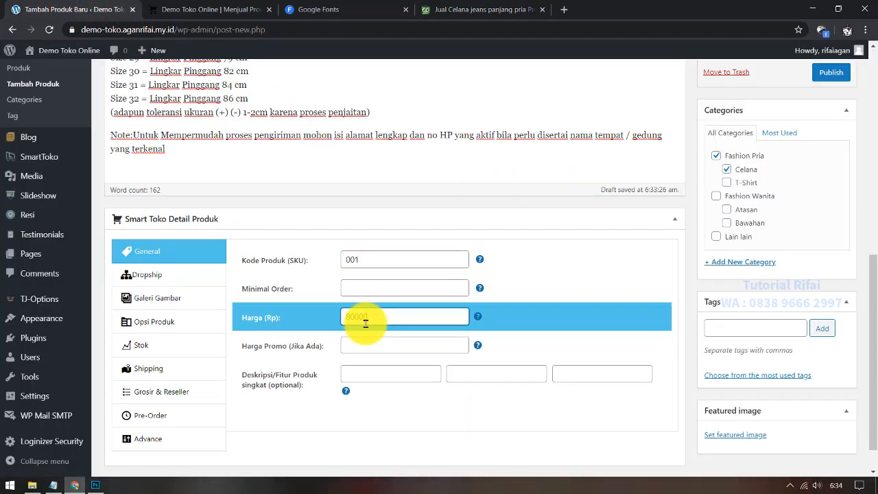
click(451, 9)
click(83, 9)
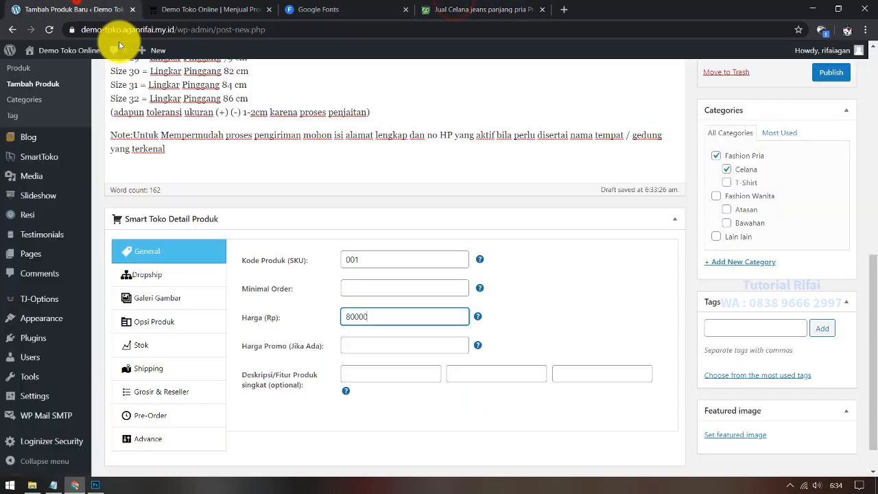
click(357, 339)
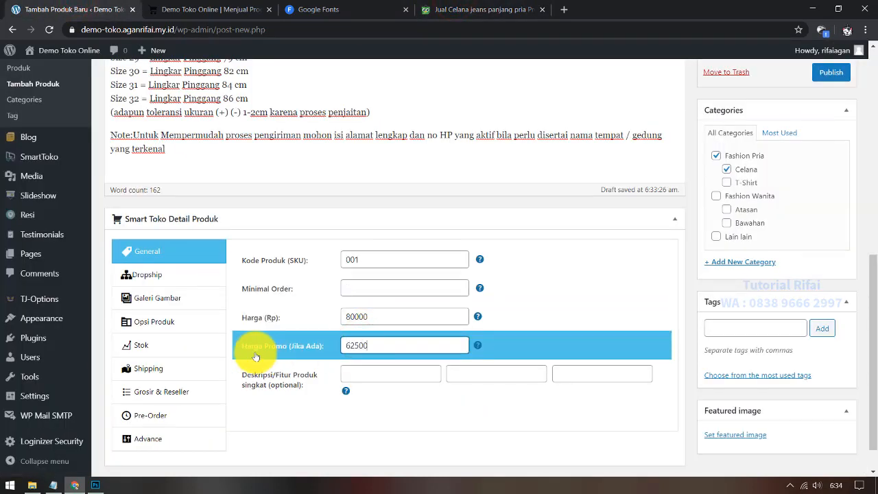
click(347, 374)
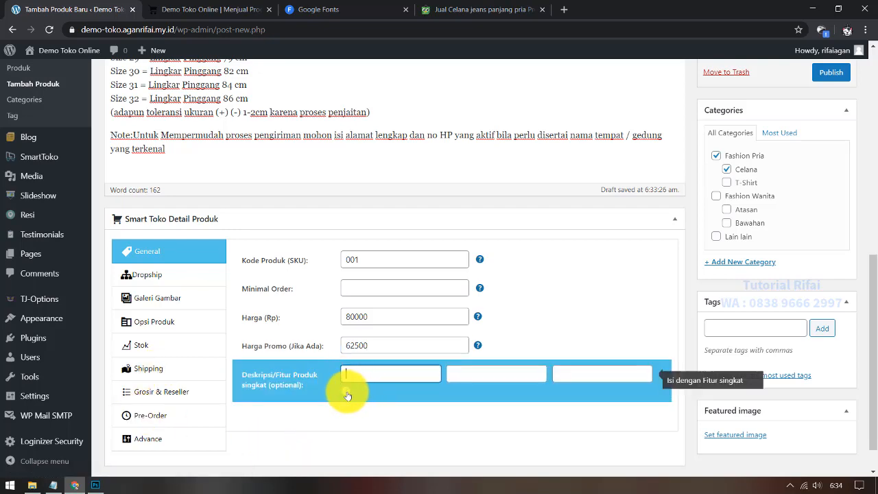
scroll(340, 356, up, 5)
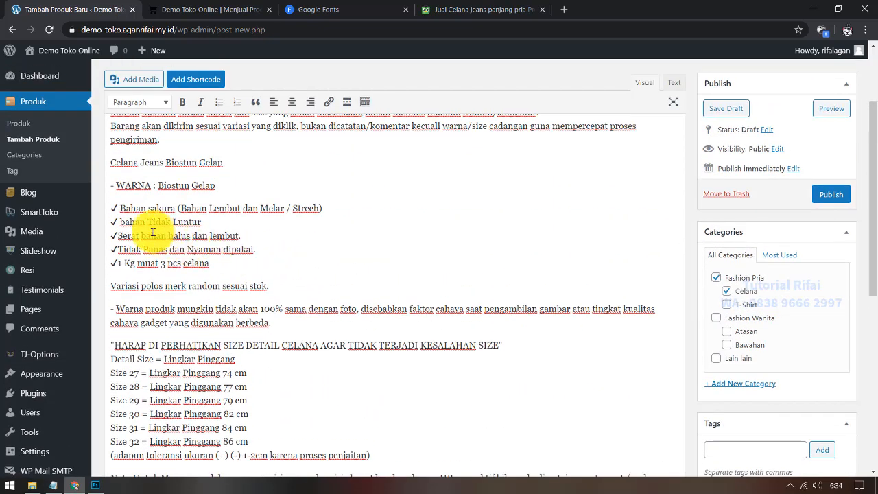
Step: Paste 'bahan Tidak Luntur' and 'Serat bahan halus dan lembut' into the first two feature boxes
triple_click(136, 223)
key(ctrl+c)
scroll(304, 240, down, 5)
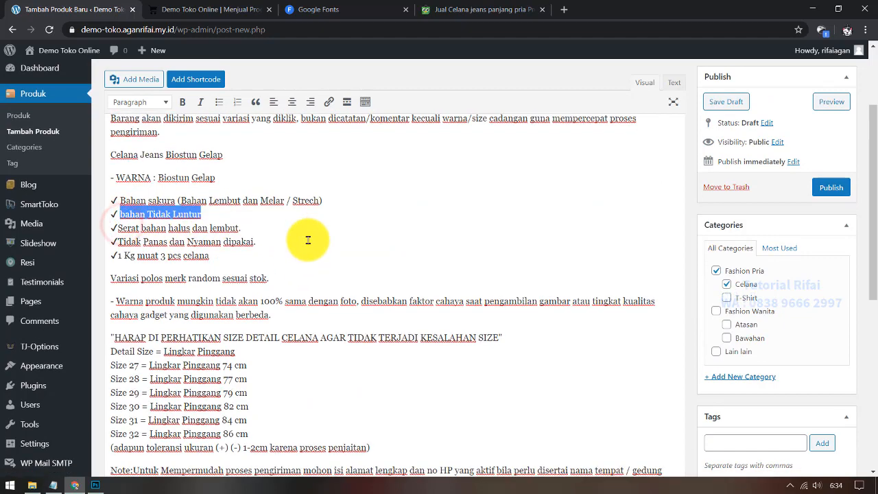
click(382, 378)
key(ctrl+v)
scroll(300, 280, up, 5)
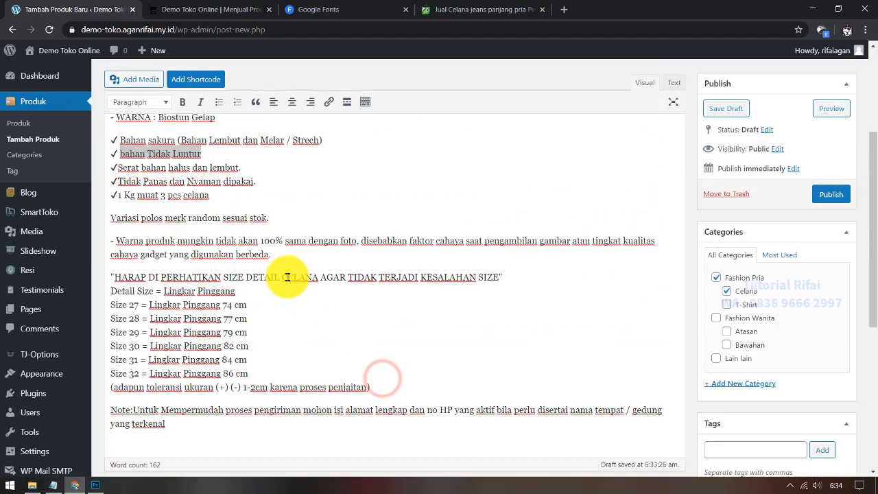
mouse_move(121, 237)
mouse_down()
mouse_move(257, 244)
mouse_move(238, 233)
mouse_move(124, 236)
mouse_up()
key(ctrl+c)
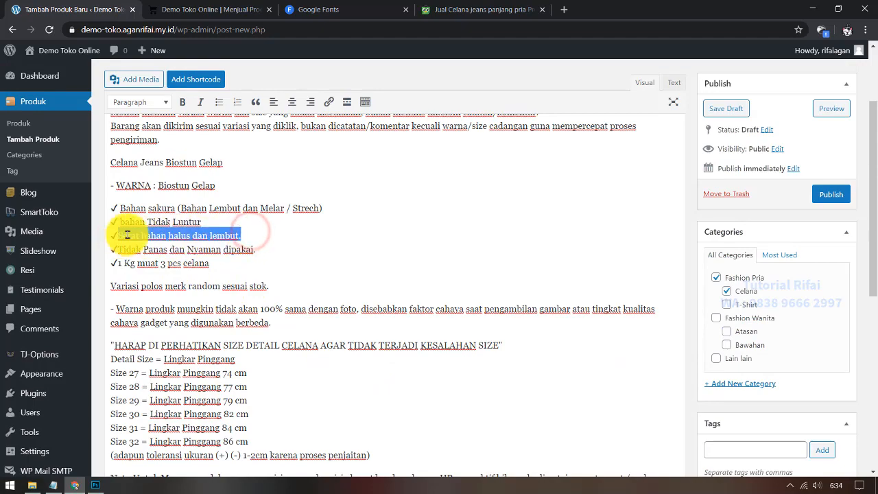
scroll(310, 294, down, 5)
click(460, 335)
key(ctrl+v)
scroll(358, 326, up, 4)
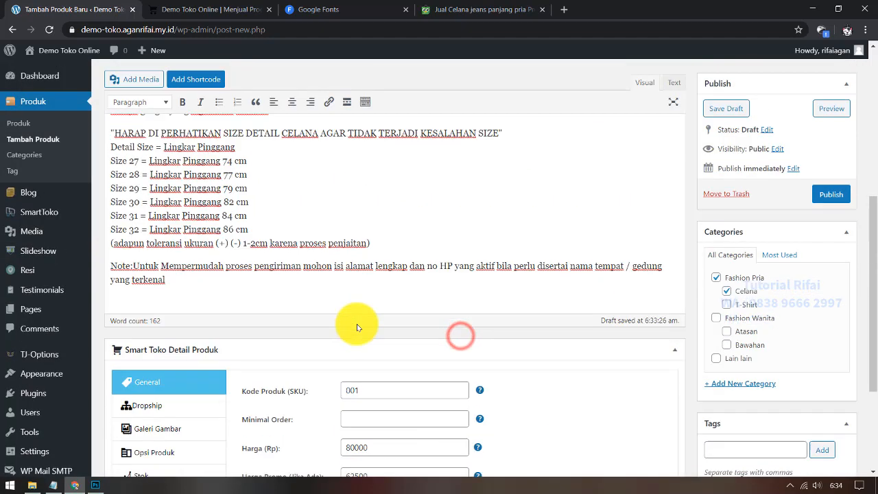
Step: Paste 'Tidak Panas dan Nyaman dipakai' into the third feature box and show the Dropship section
scroll(425, 347, down, 4)
drag(519, 340, 387, 340)
click(471, 340)
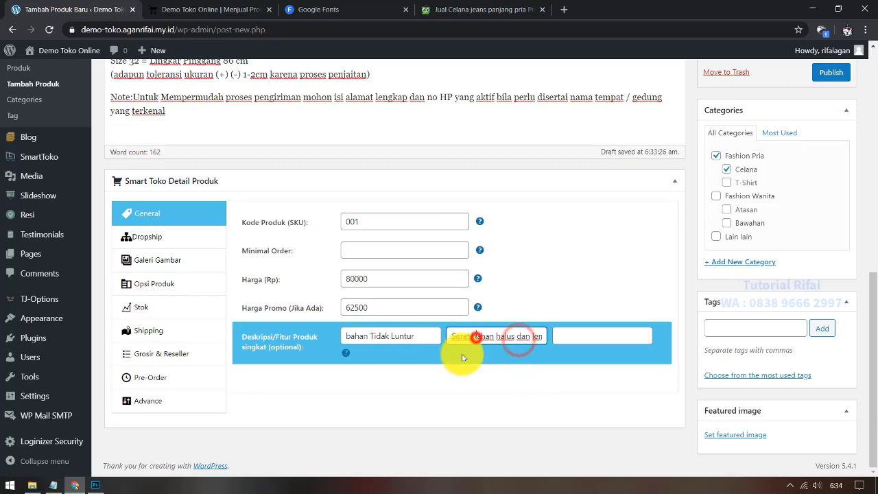
scroll(439, 357, up, 5)
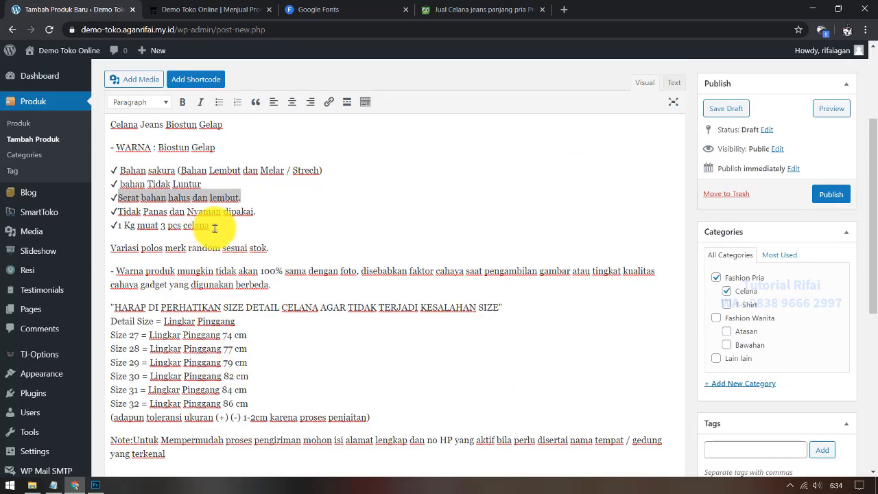
drag(268, 211, 118, 211)
key(ctrl+c)
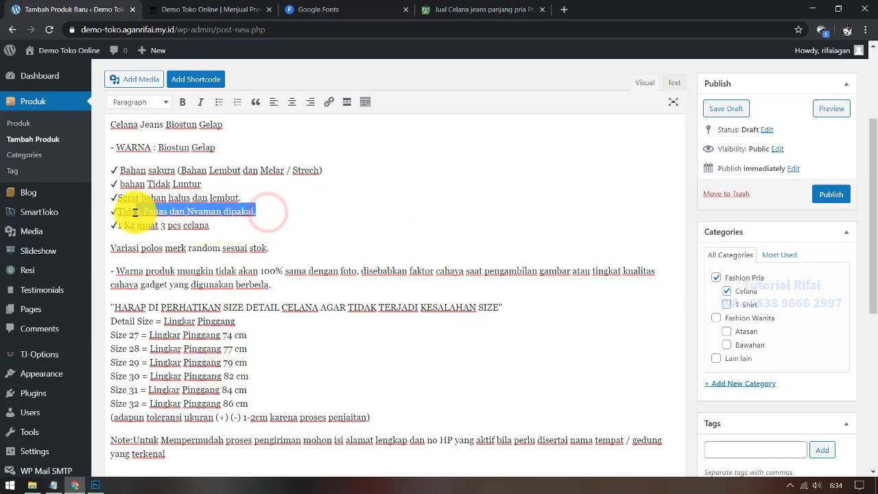
scroll(417, 312, down, 5)
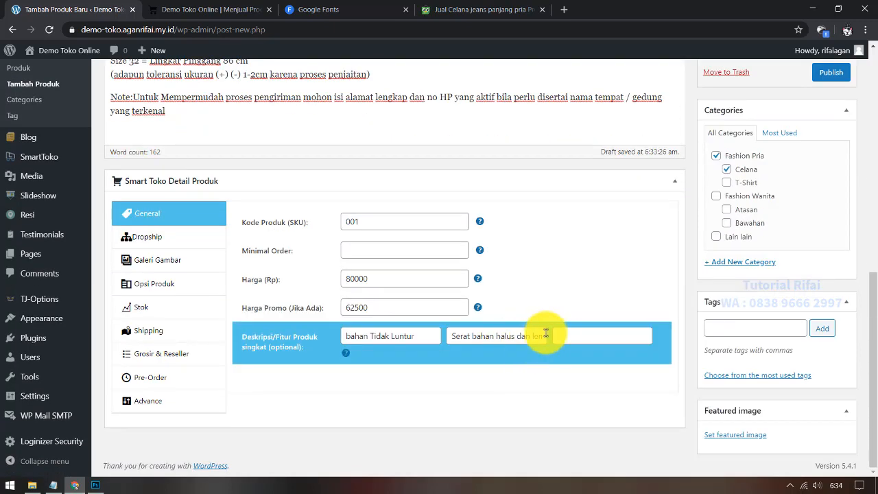
click(552, 332)
key(ctrl+v)
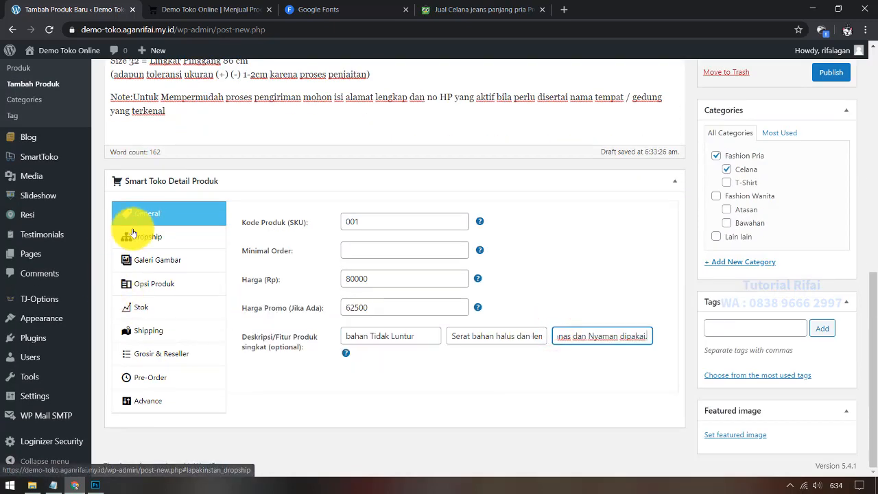
click(172, 238)
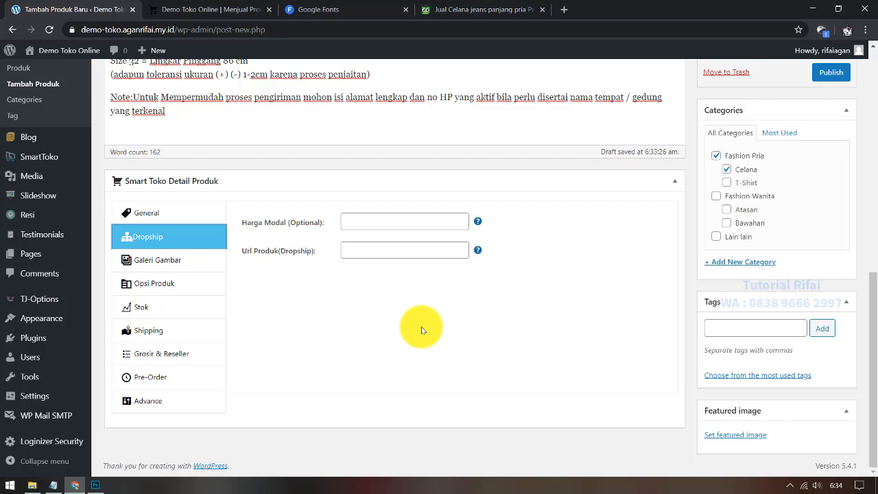
Step: Leave the dropship Url Produk blank, show Galeri Gambar, and return to the Tokopedia listing
click(383, 253)
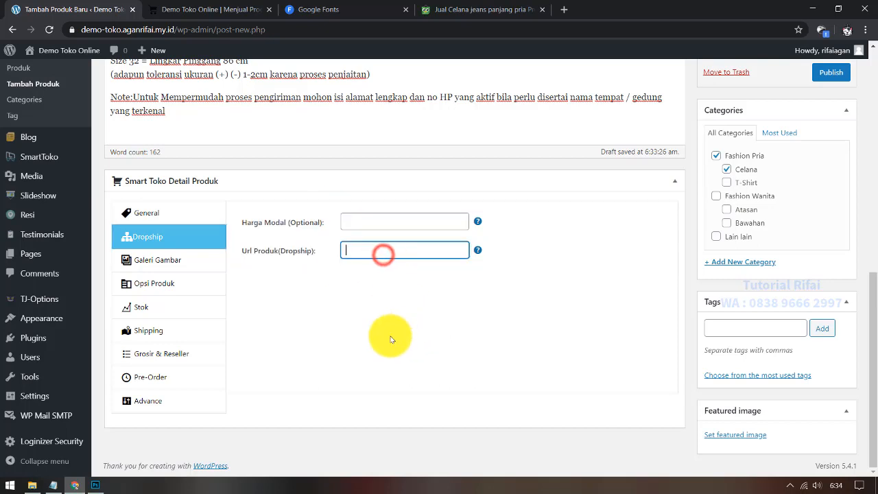
click(364, 254)
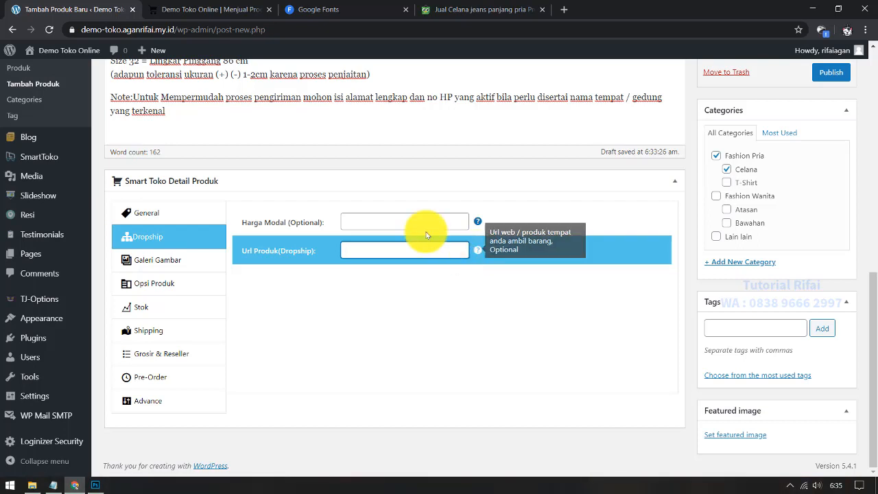
click(158, 263)
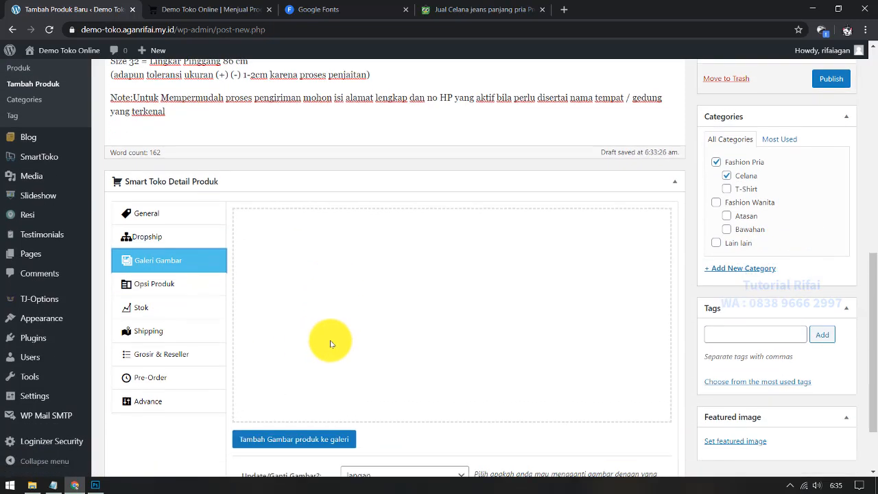
click(442, 10)
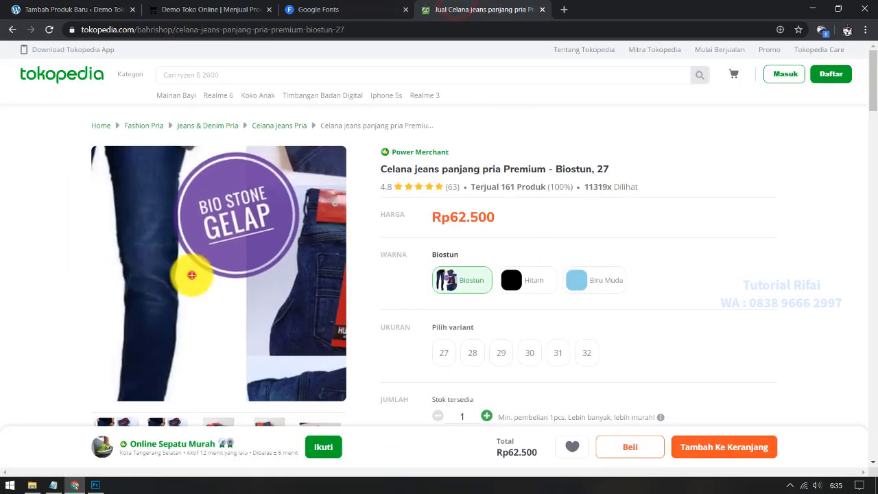
Step: Save the first enlarged Tokopedia jeans photo as celana.jpg
click(191, 275)
right_click(453, 204)
click(485, 234)
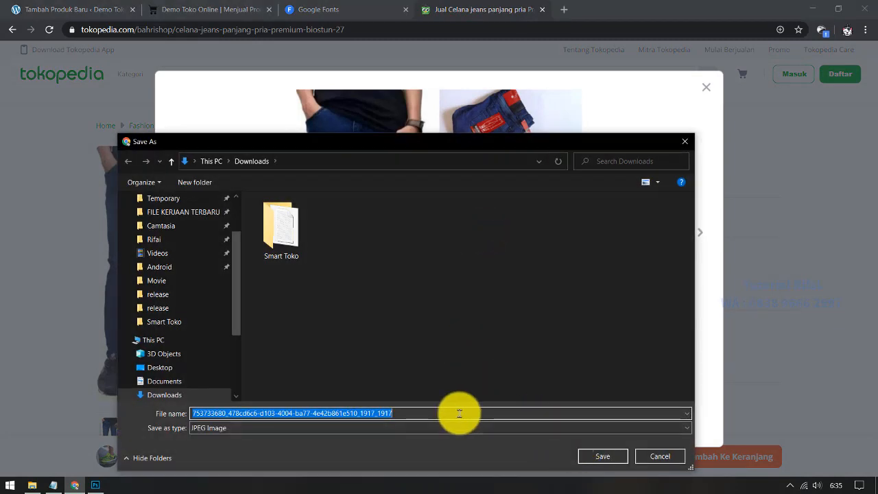
text(celana)
key(Return)
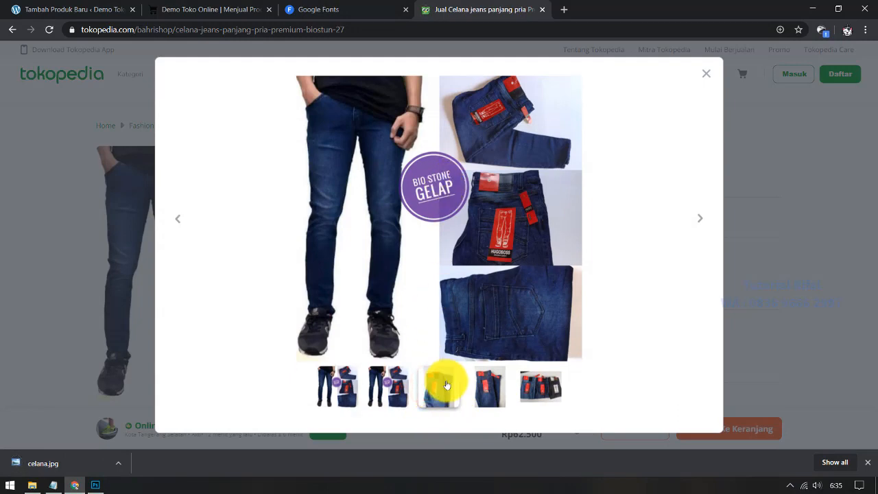
click(538, 387)
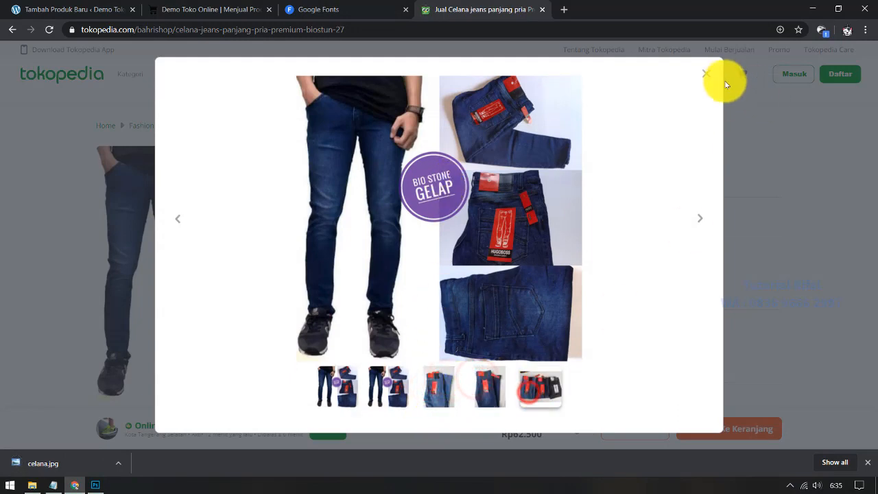
click(708, 73)
scroll(137, 370, down, 1)
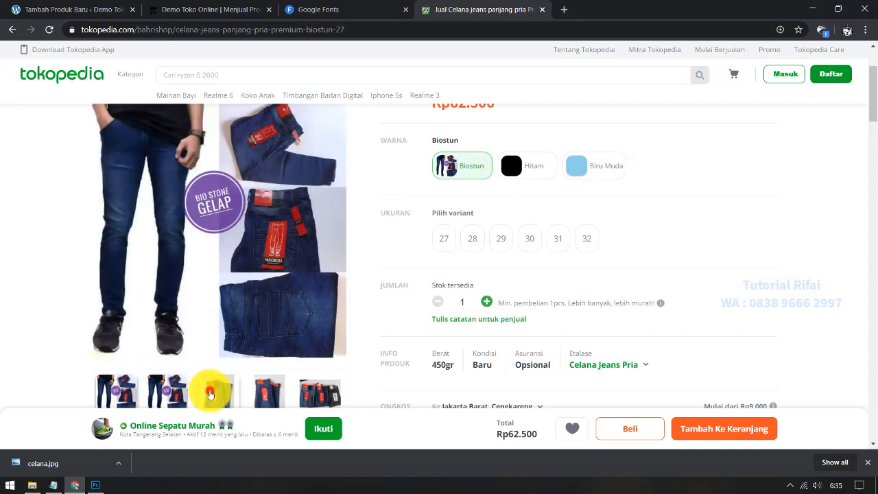
Step: Cancel saving the single-jeans photo and open it in its own tab instead
click(181, 196)
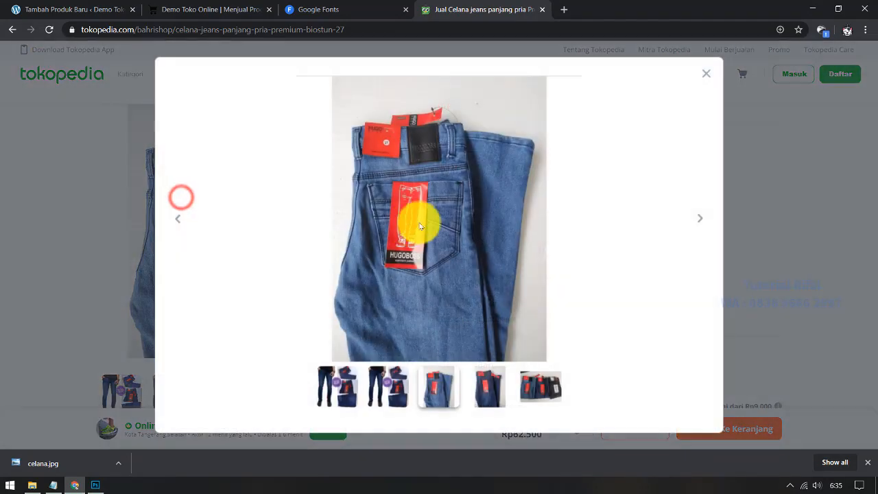
right_click(436, 219)
click(465, 240)
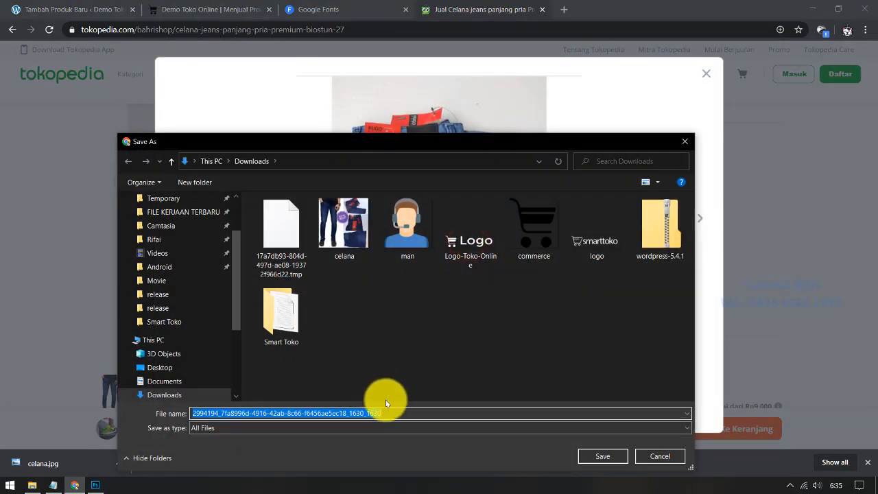
click(659, 456)
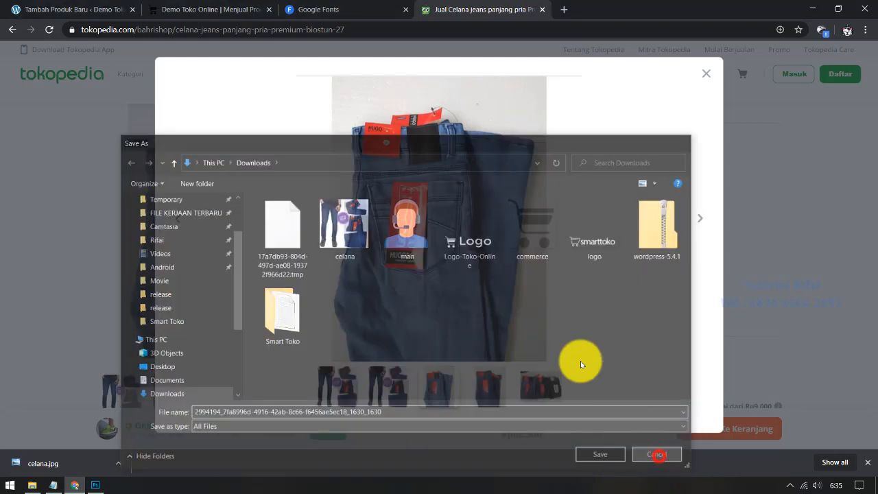
right_click(460, 209)
click(488, 218)
click(578, 9)
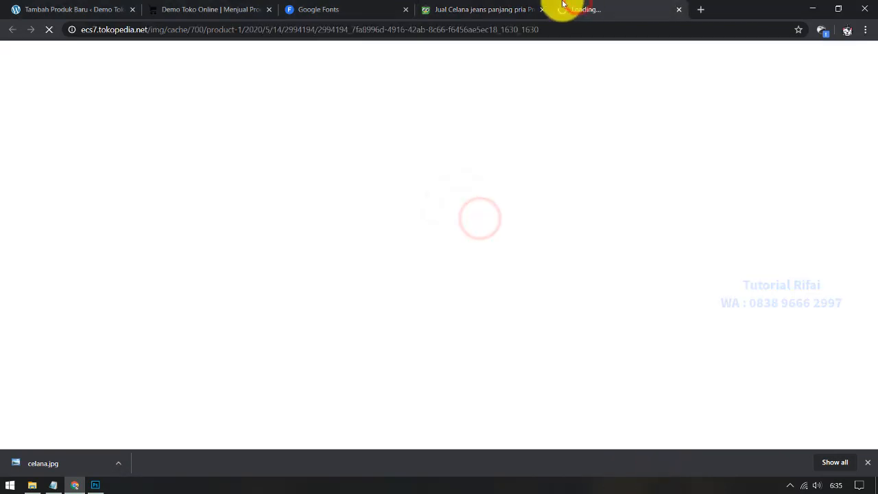
click(482, 7)
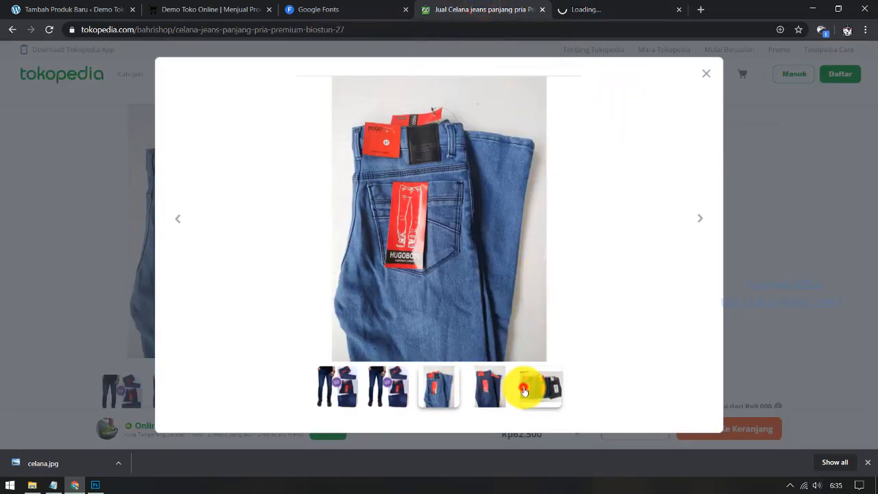
Step: Open the three-jeans photo in a new tab, then close both photo tabs and the gallery
click(524, 390)
click(580, 10)
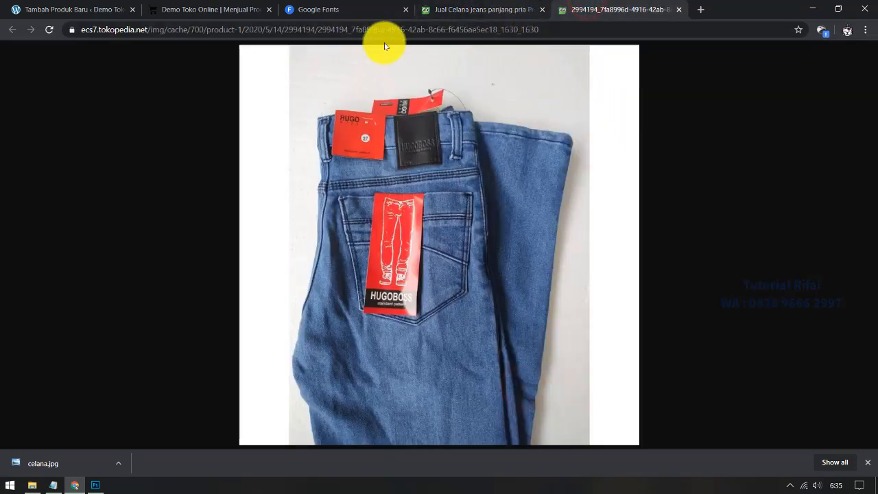
click(455, 7)
right_click(476, 236)
click(511, 242)
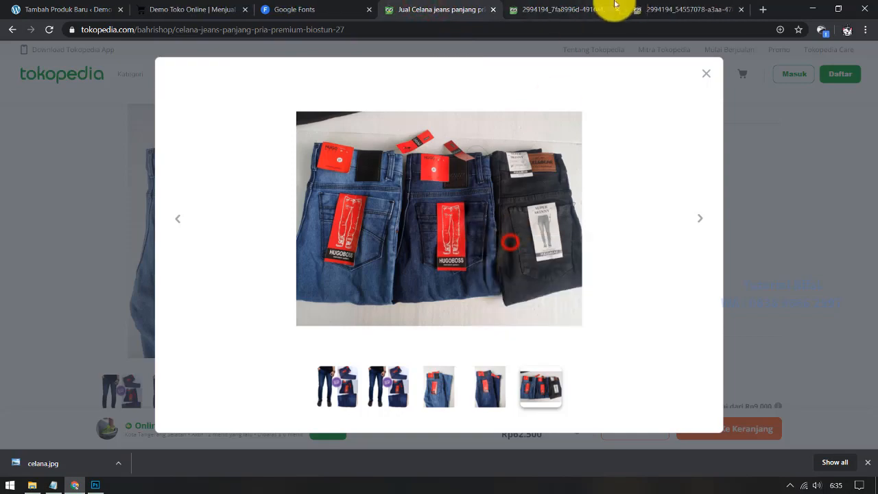
click(631, 10)
click(590, 9)
click(617, 10)
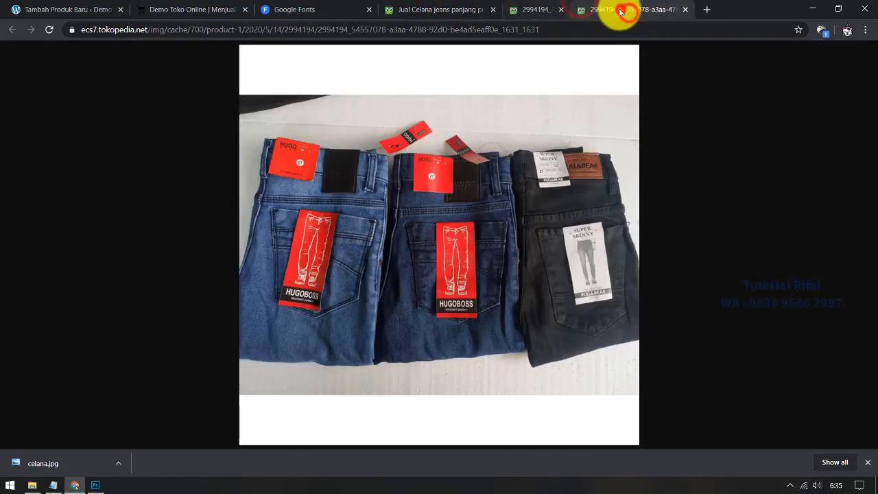
click(620, 10)
click(704, 74)
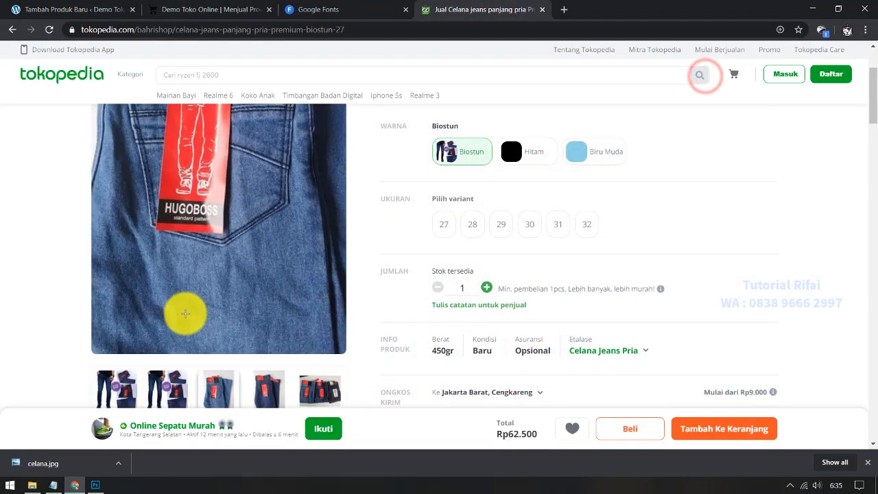
scroll(206, 343, down, 4)
scroll(212, 358, up, 3)
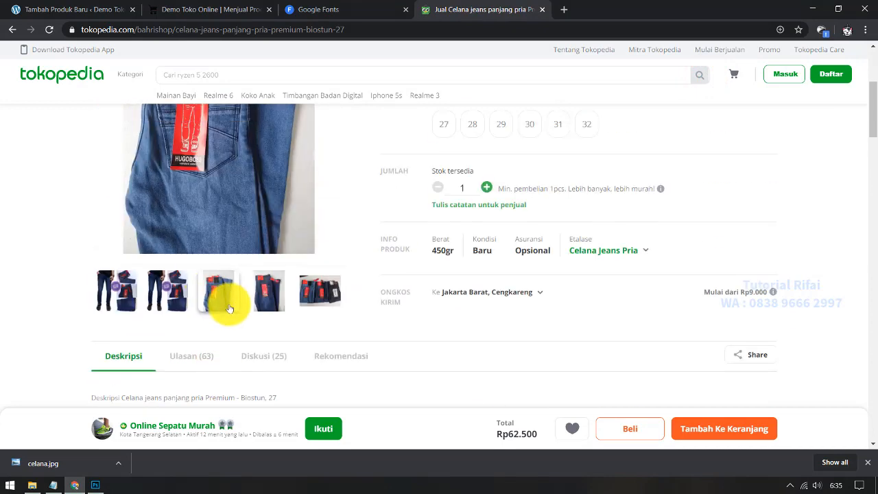
Step: Save the back-pocket jeans photo to Downloads as 'Celana 2'
click(273, 207)
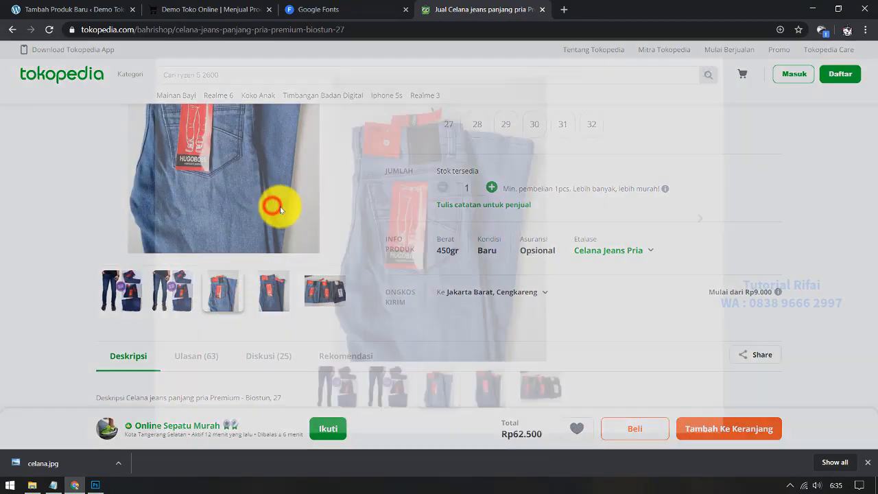
right_click(469, 208)
click(490, 229)
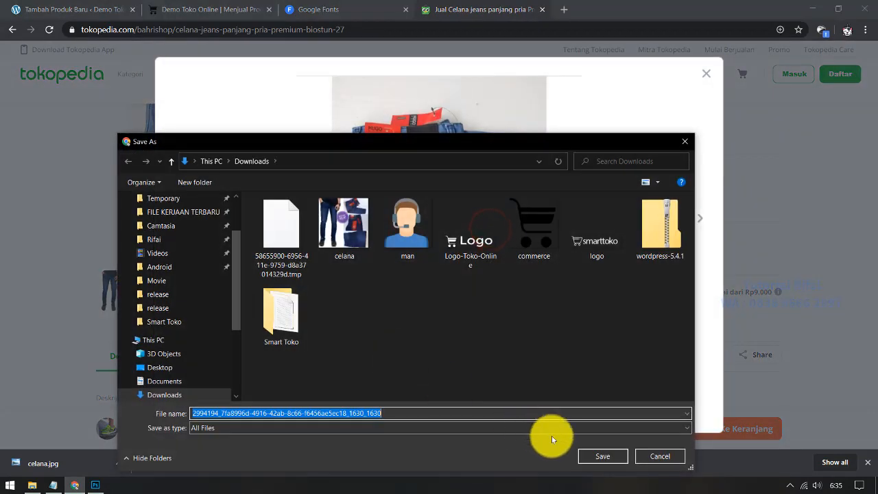
click(569, 427)
click(471, 469)
click(473, 412)
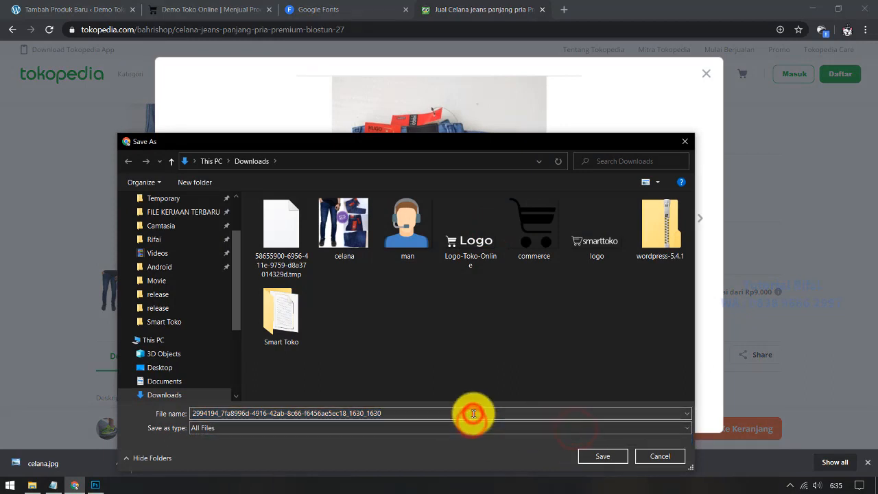
key(ctrl+a)
text(Celana 2)
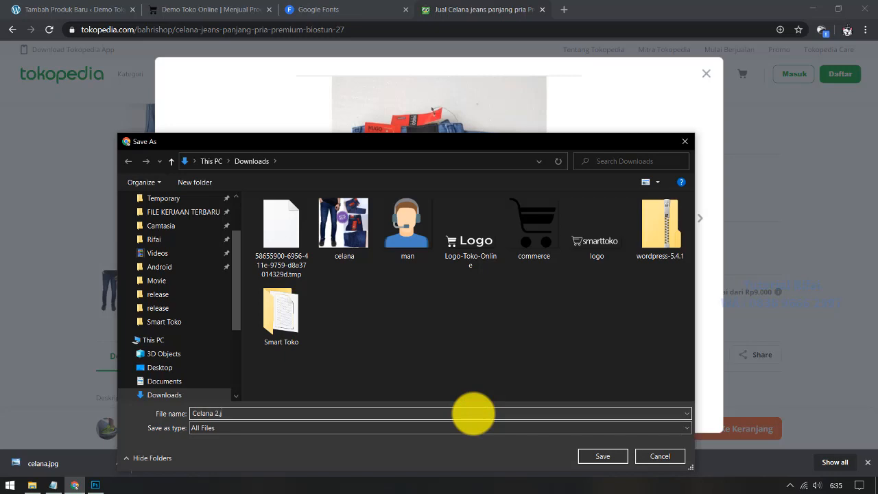
key(Return)
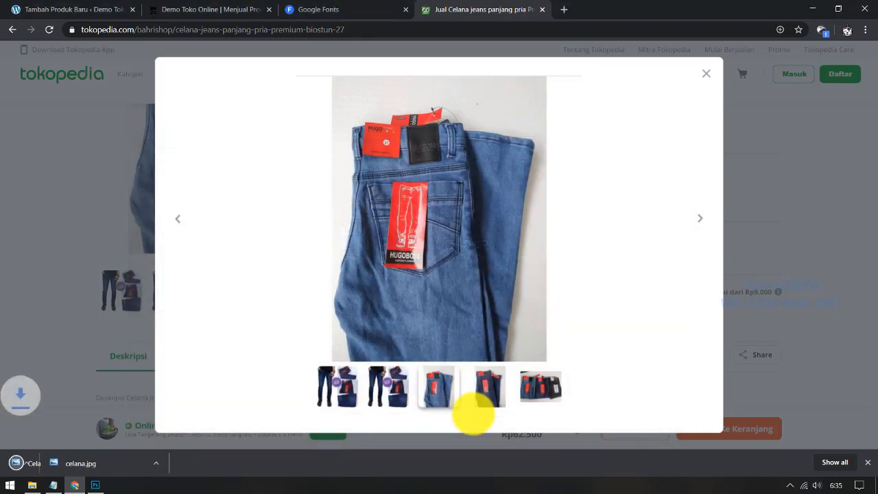
Step: Check Celana 2.jpg in its Downloads folder, then go back to the WordPress editor
click(123, 466)
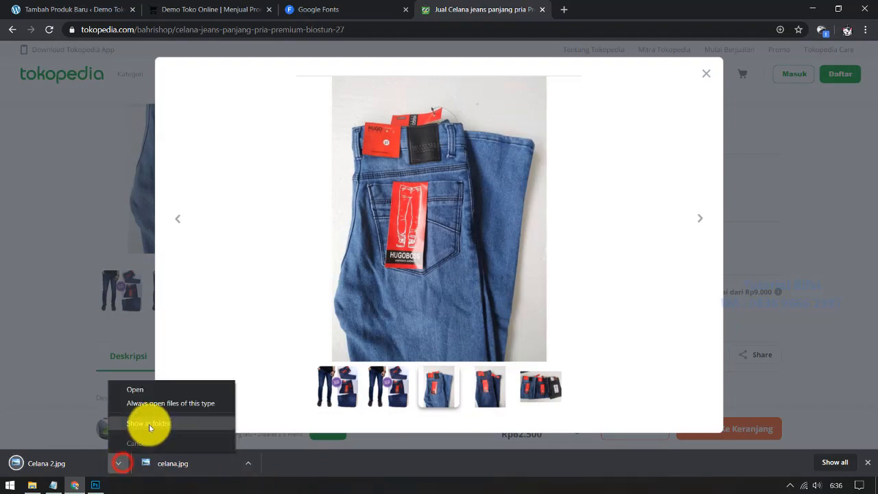
click(148, 423)
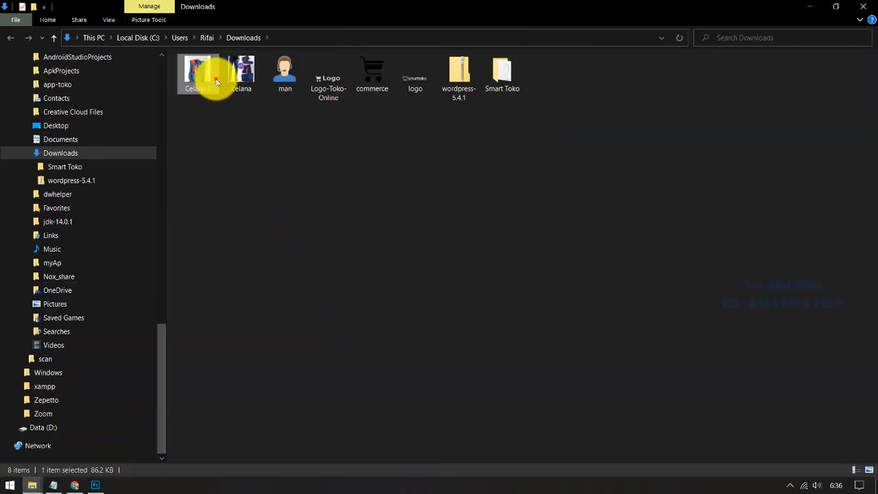
double_click(215, 81)
click(865, 6)
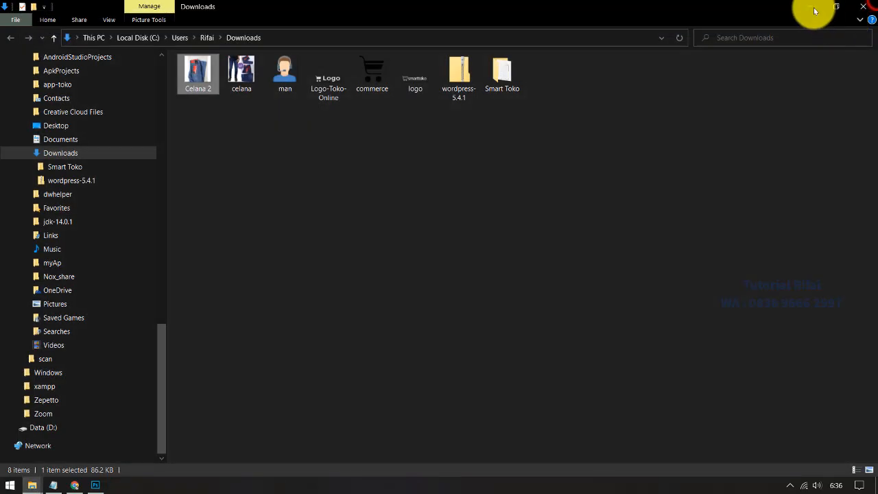
click(809, 7)
click(69, 10)
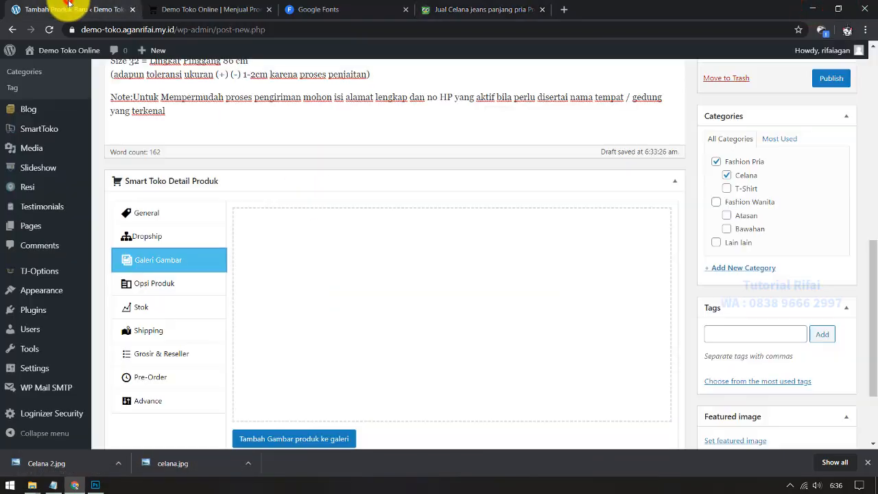
Step: Upload celana.jpg and Celana 2.jpg to the media library and add Celana 2.jpg to the gallery
click(310, 438)
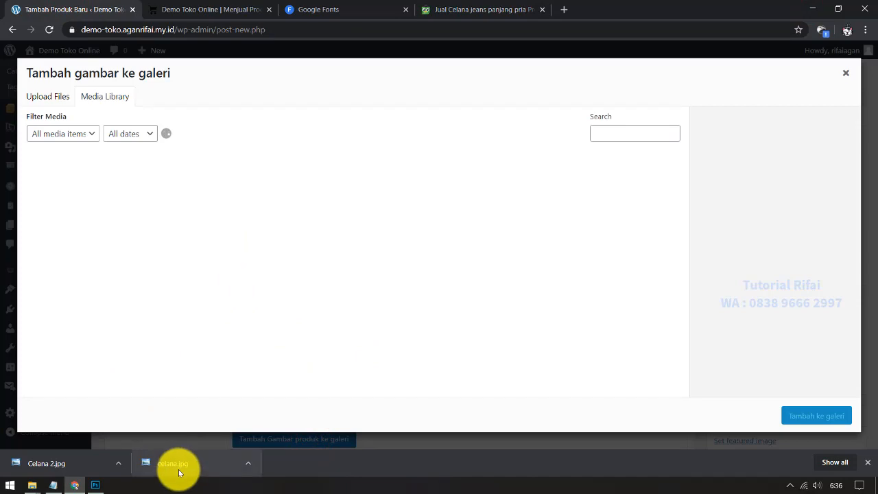
drag(176, 469, 125, 426)
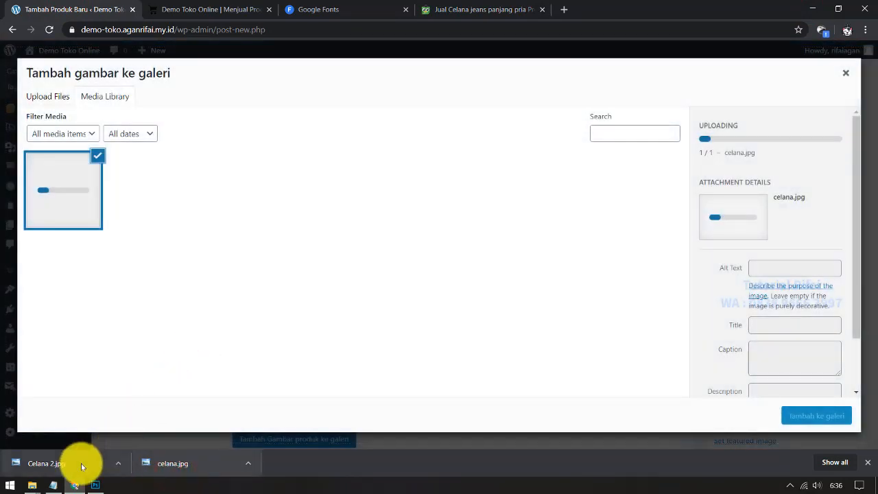
drag(82, 466, 133, 212)
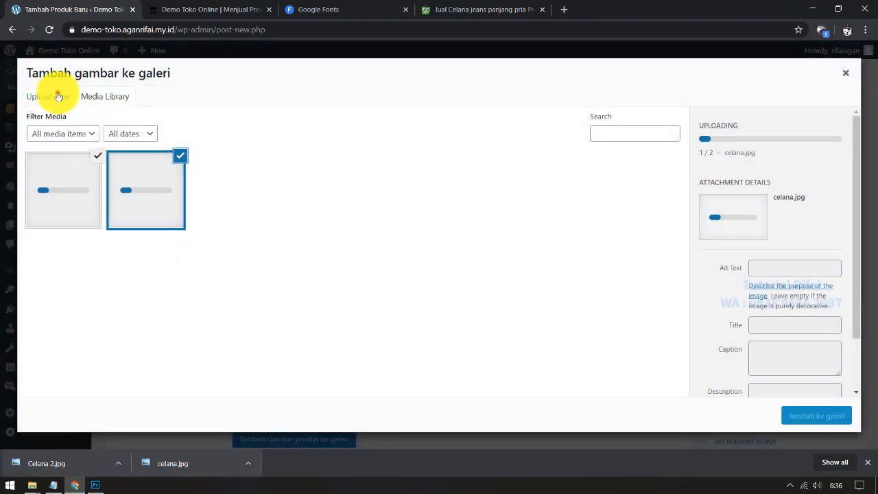
click(48, 96)
click(463, 255)
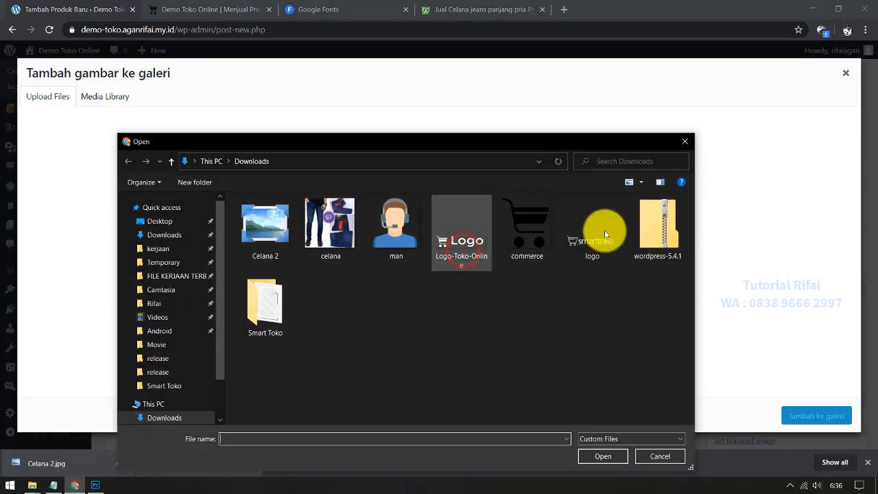
click(684, 140)
click(114, 95)
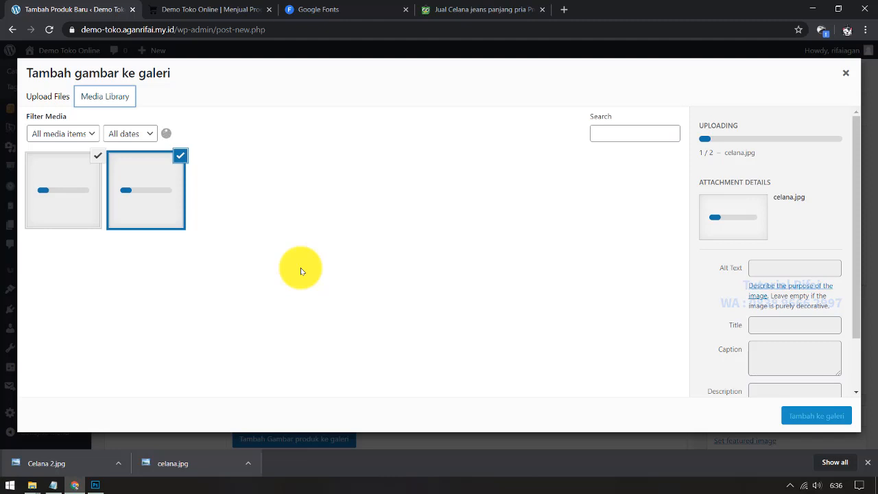
click(869, 461)
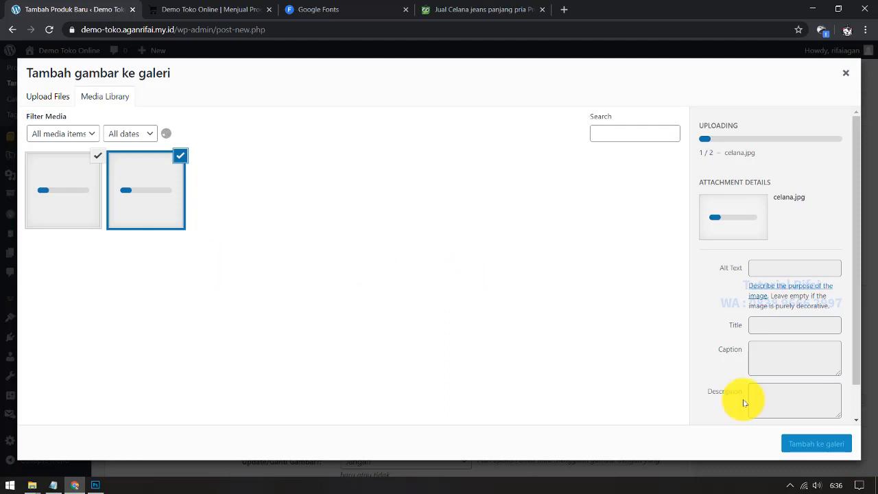
scroll(843, 263, down, 3)
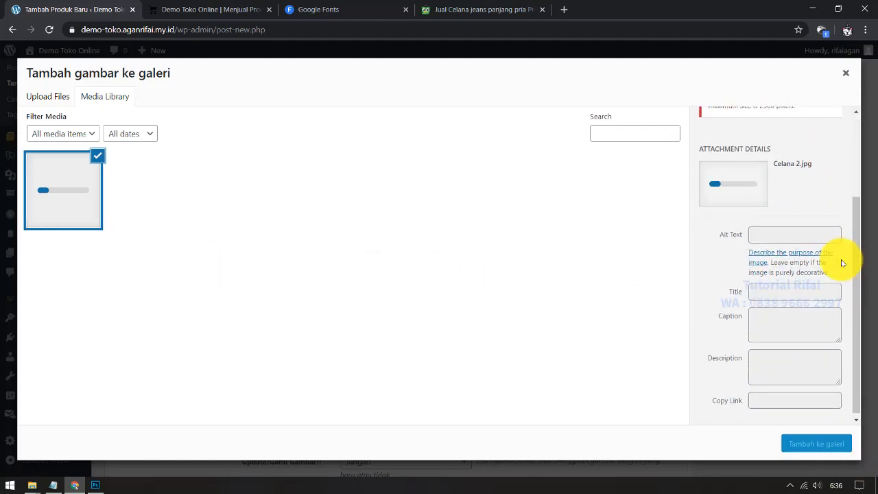
scroll(843, 264, up, 3)
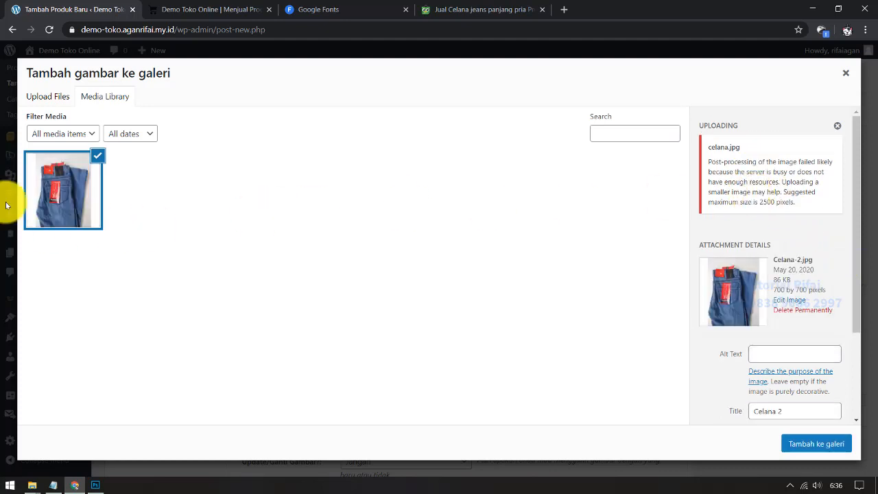
click(818, 443)
Step: Upload the celana.jpg photo through Select Files and add it to the product gallery
click(323, 424)
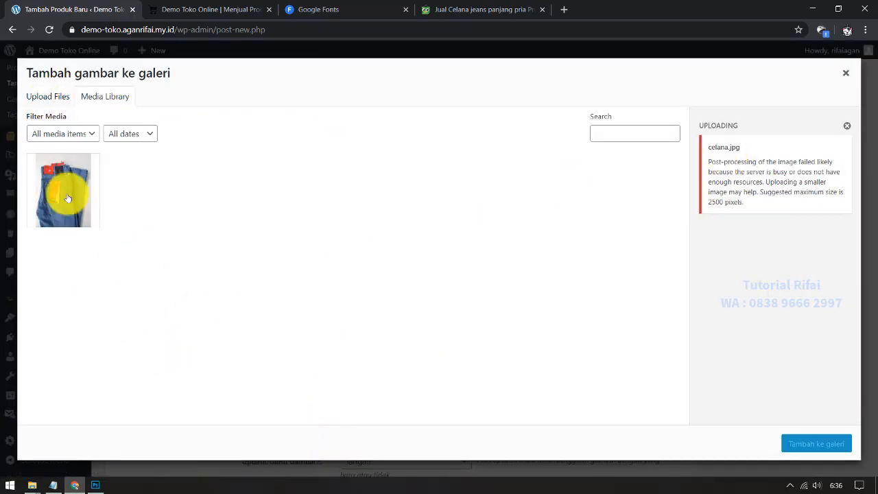
click(54, 95)
click(483, 261)
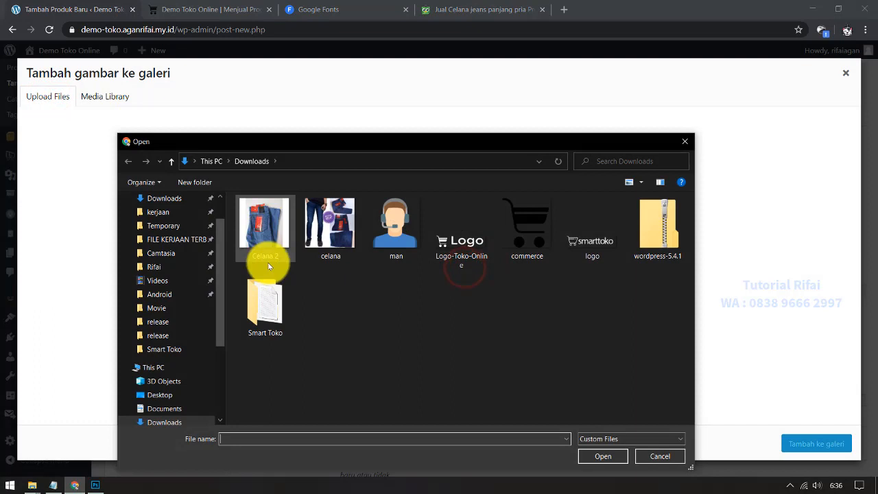
click(318, 237)
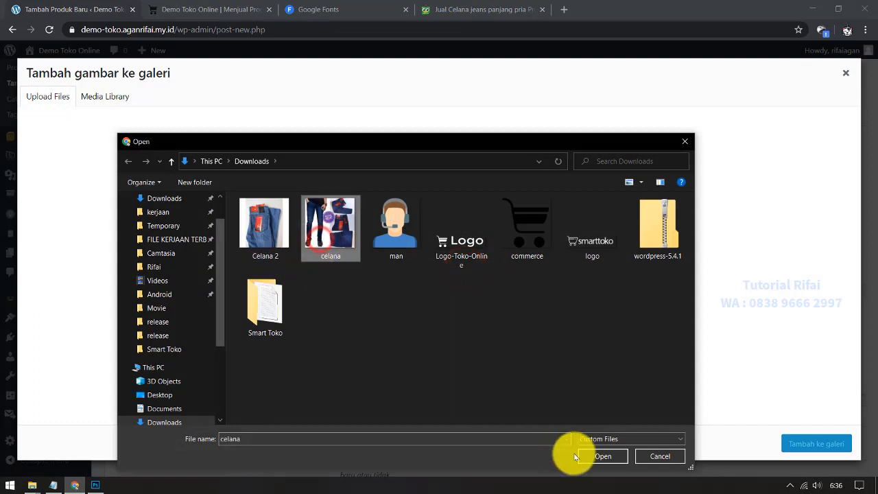
click(584, 453)
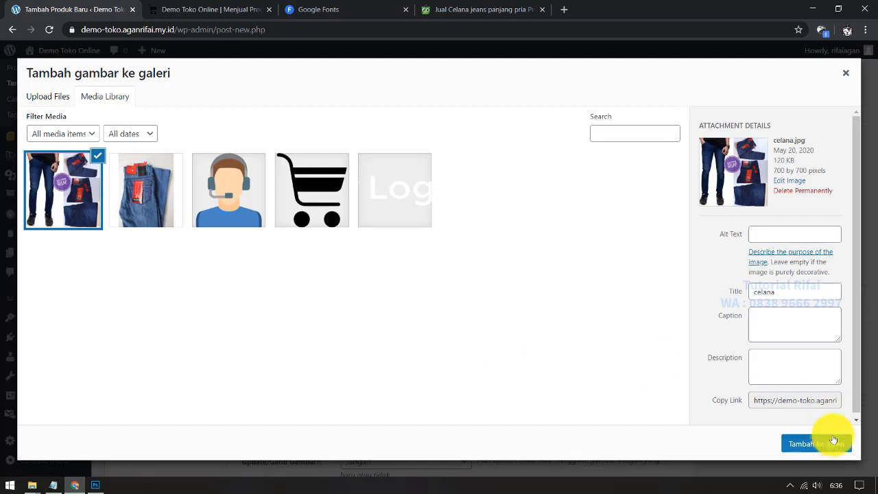
click(827, 445)
Step: Drag the model-wearing-jeans photo into the first gallery slot and show the Opsi Produk fields
drag(378, 247, 316, 275)
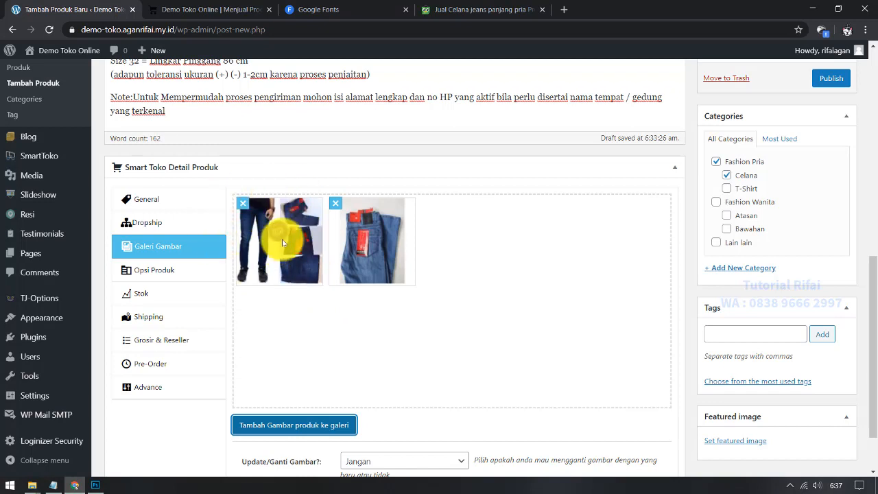
drag(399, 269, 286, 228)
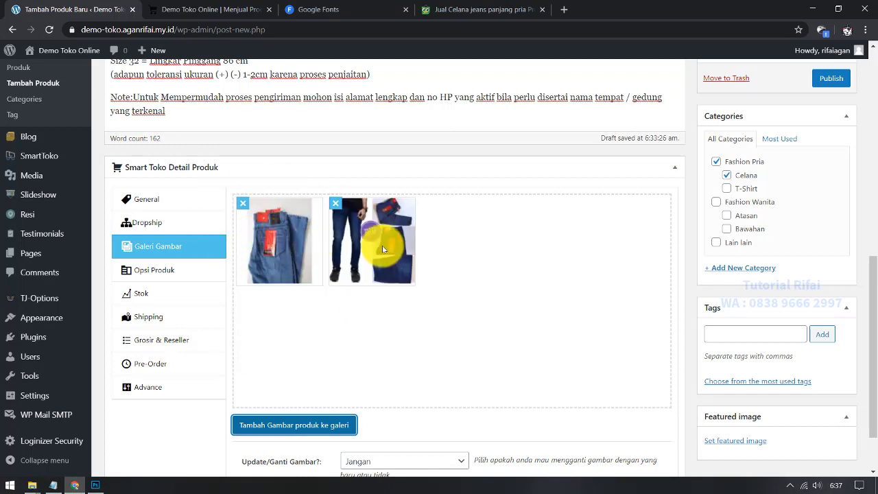
drag(383, 249, 284, 239)
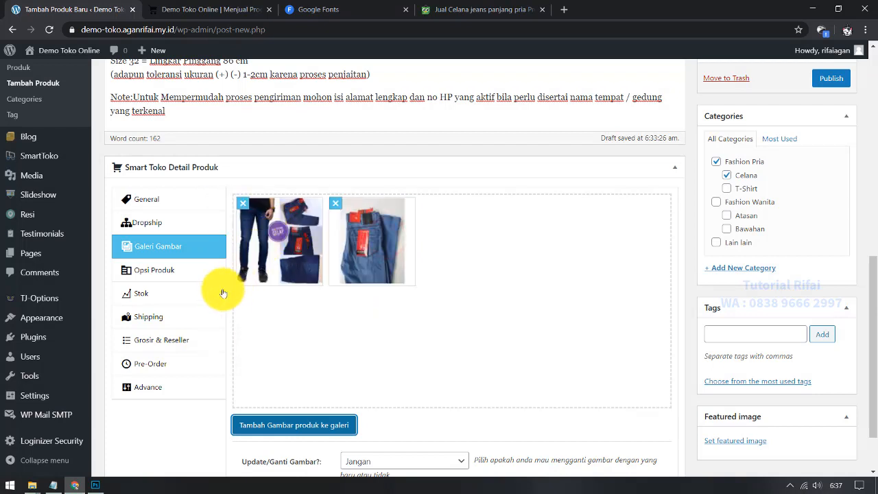
click(188, 272)
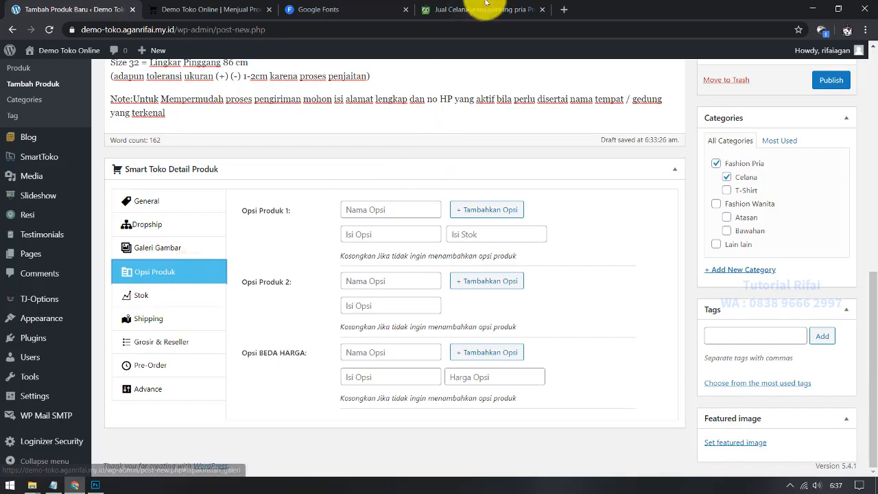
Step: Check the Tokopedia listing's colours and enter Biostun as the first Warna value
click(489, 9)
click(708, 89)
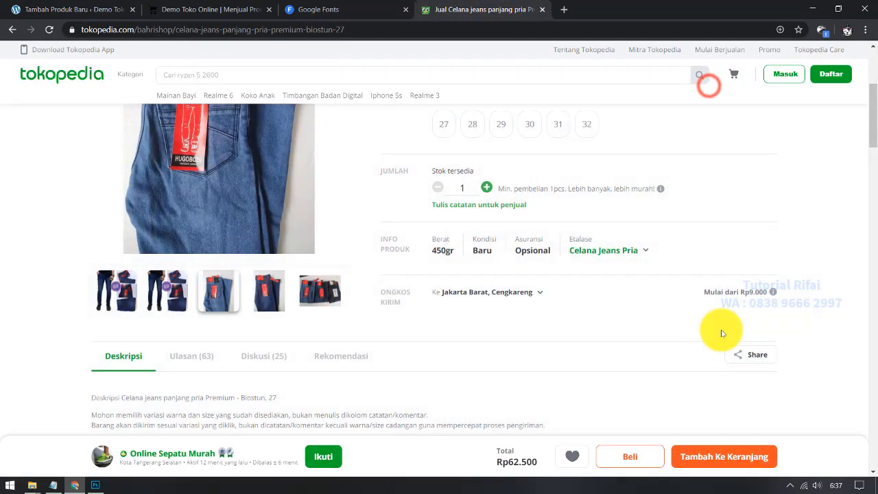
scroll(725, 331, up, 3)
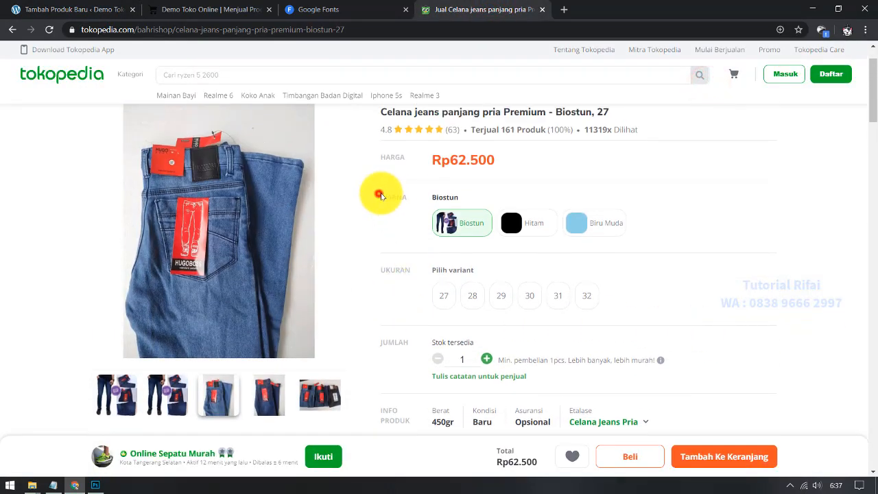
drag(382, 270, 400, 270)
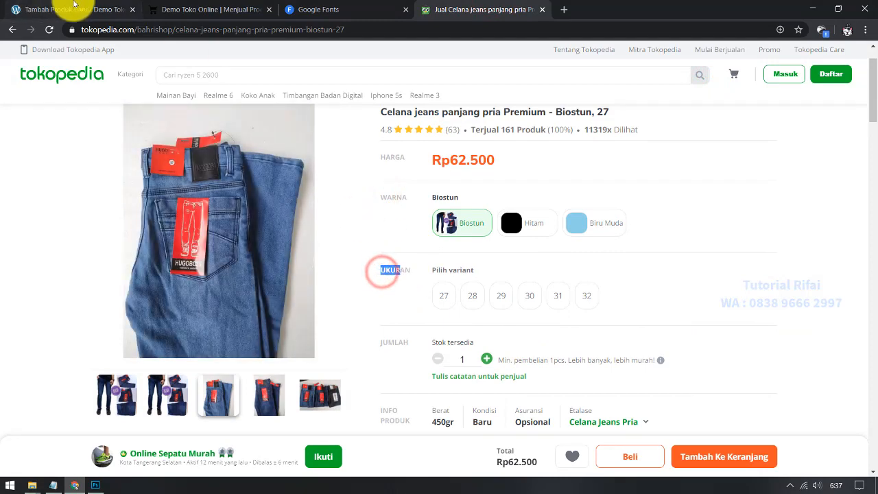
click(74, 5)
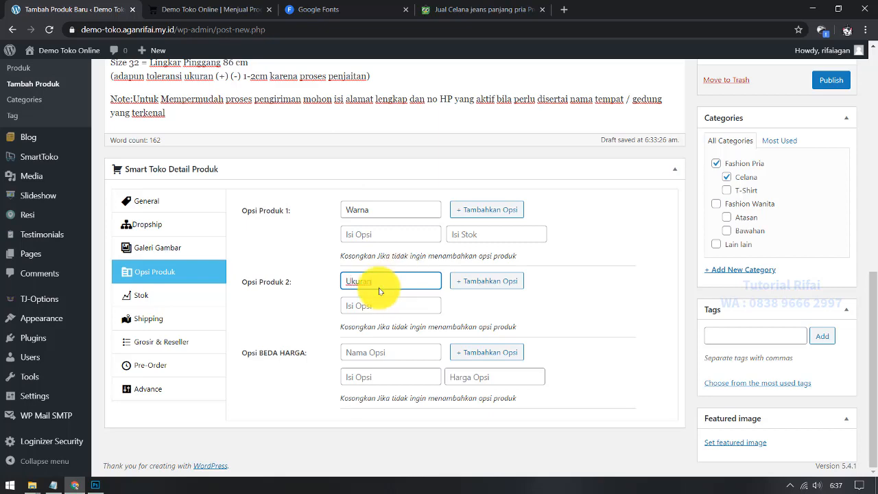
click(372, 234)
click(483, 9)
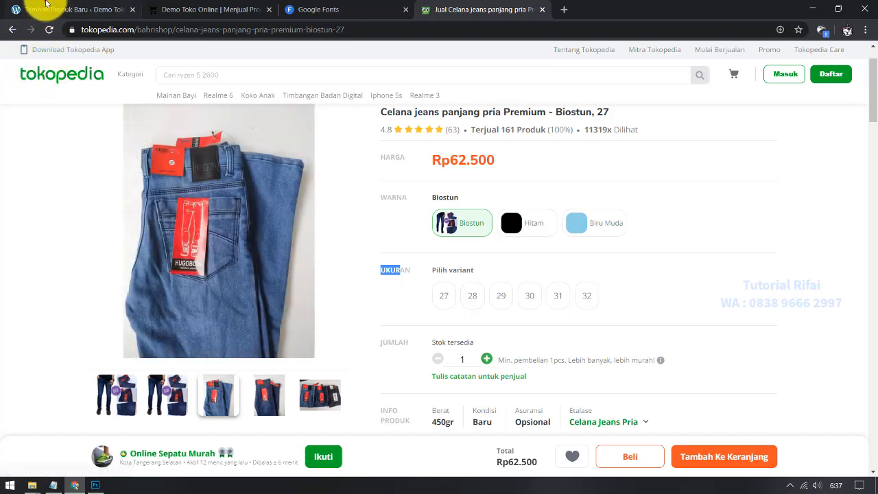
click(29, 9)
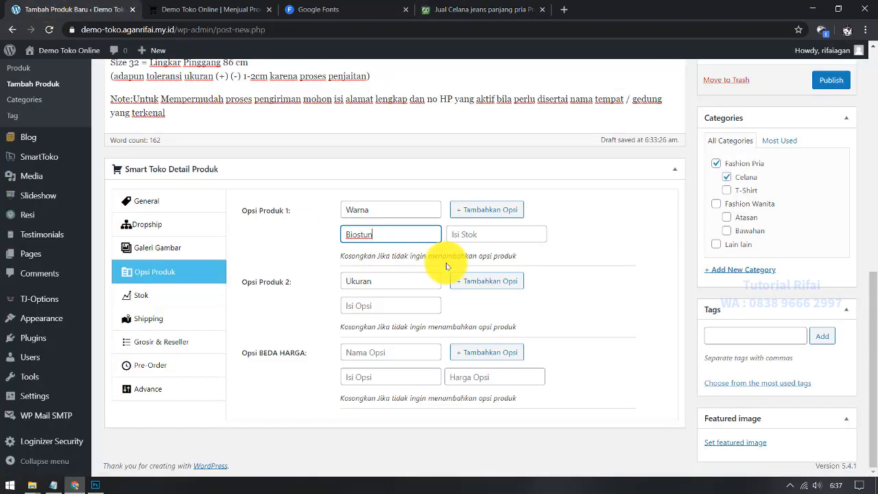
Step: Add colour rows for Hitam and Biru Muda, then name the second option Ukuran
click(486, 210)
click(424, 257)
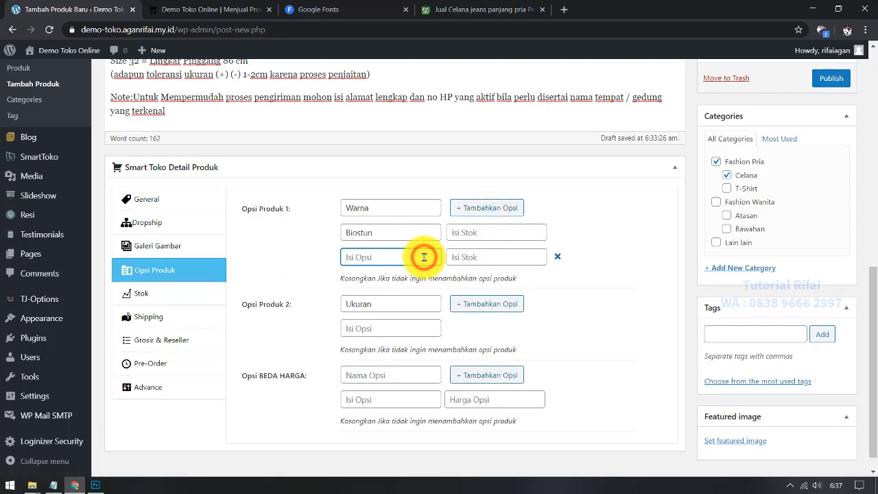
click(471, 213)
click(368, 284)
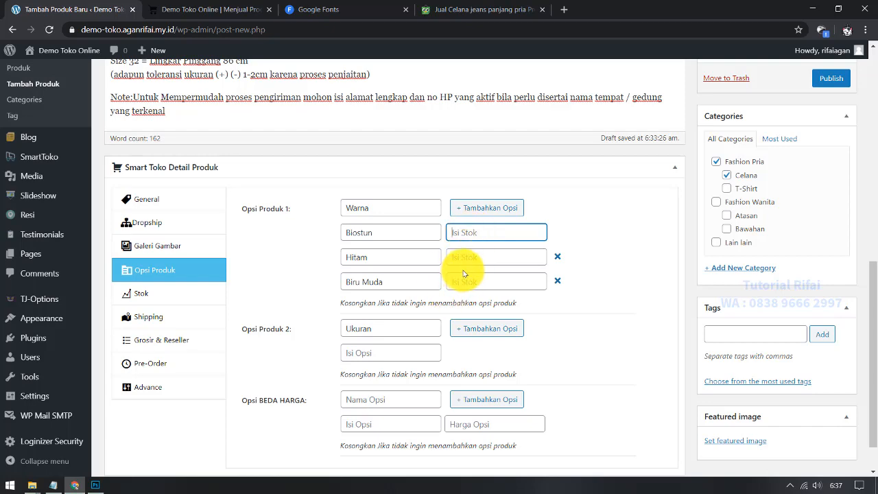
click(480, 256)
click(465, 10)
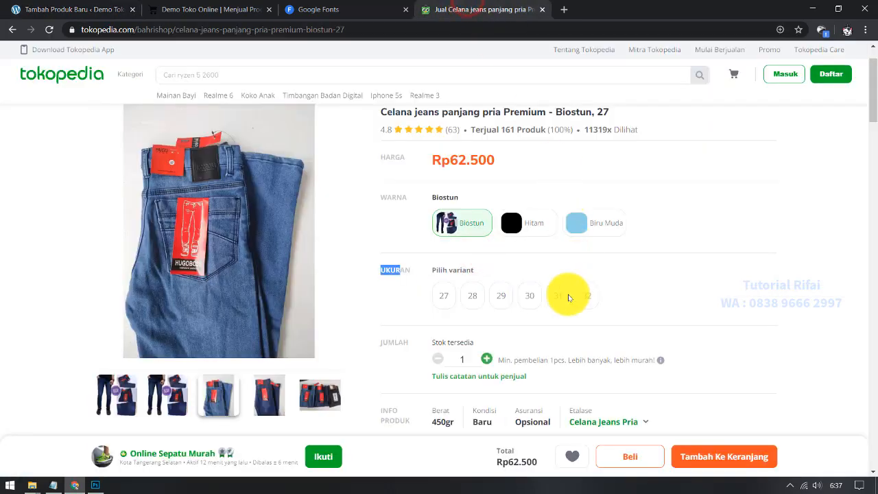
click(72, 10)
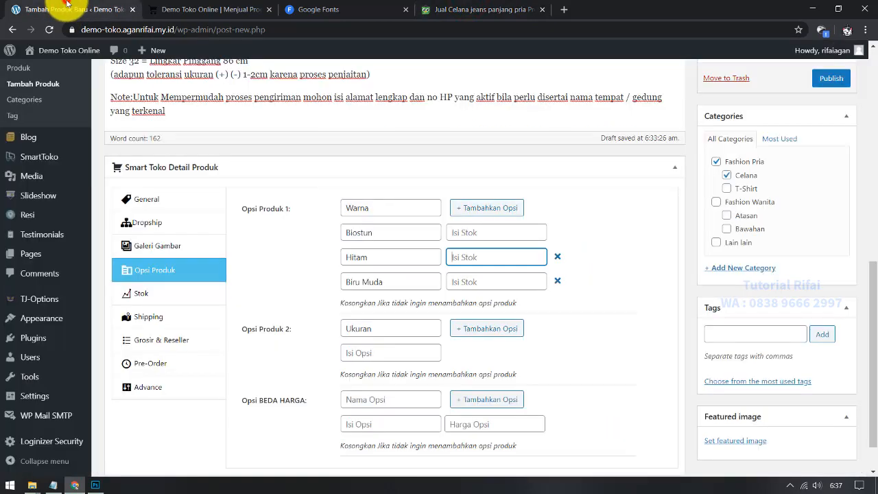
Step: Compare against the Tokopedia size list and add three extra value rows under Ukuran
click(376, 328)
click(359, 357)
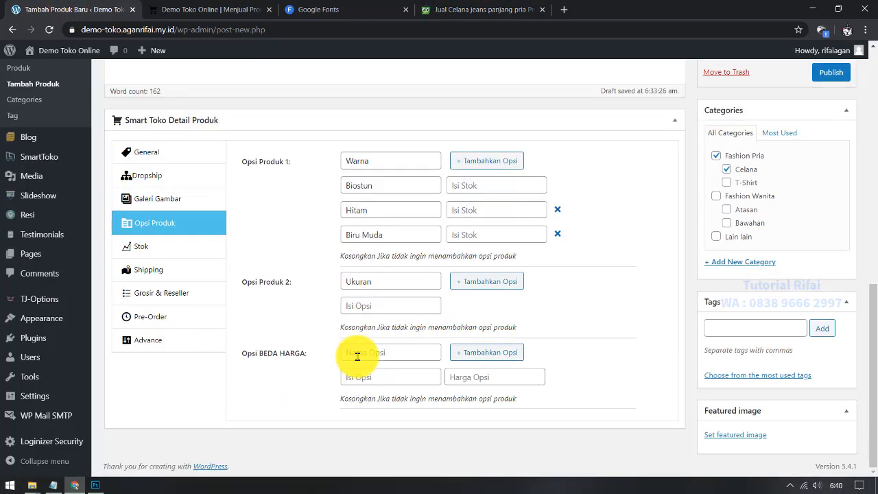
click(361, 305)
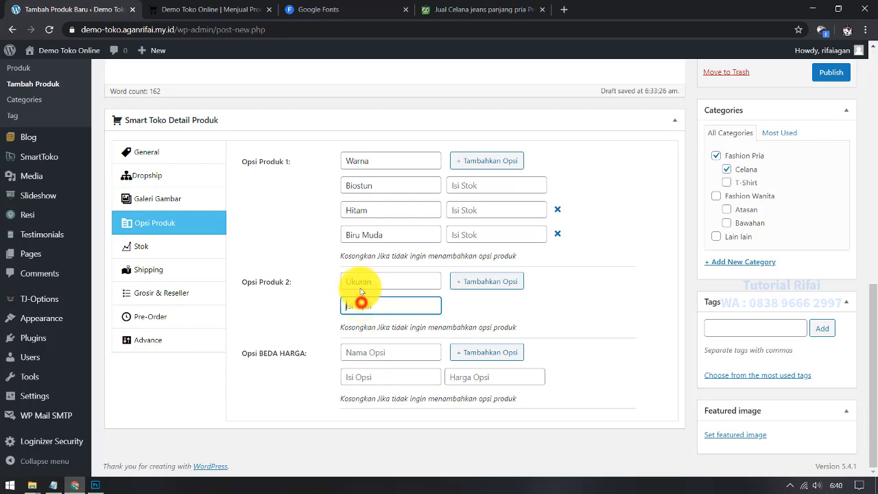
click(428, 7)
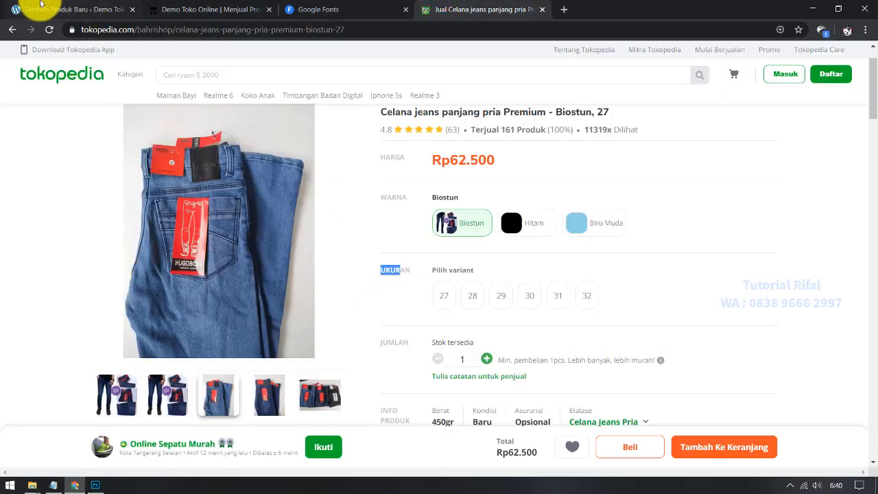
click(42, 4)
click(472, 280)
click(484, 284)
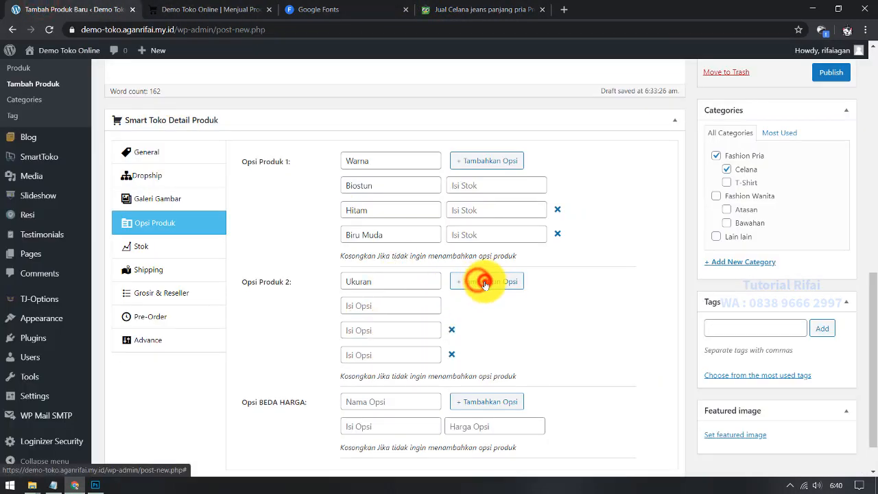
click(485, 282)
click(484, 282)
Step: Fill the Ukuran value rows with the sizes, ending with 31
click(406, 303)
text(2)
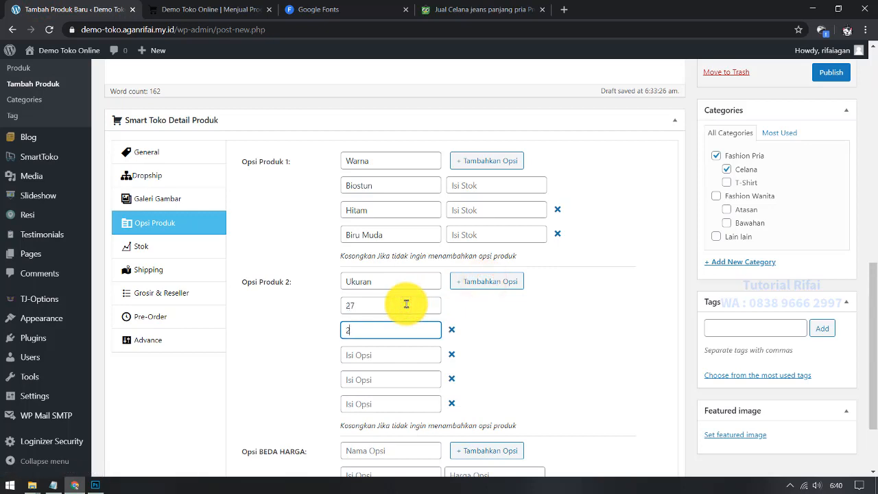
text(8)
key(Tab)
text(21)
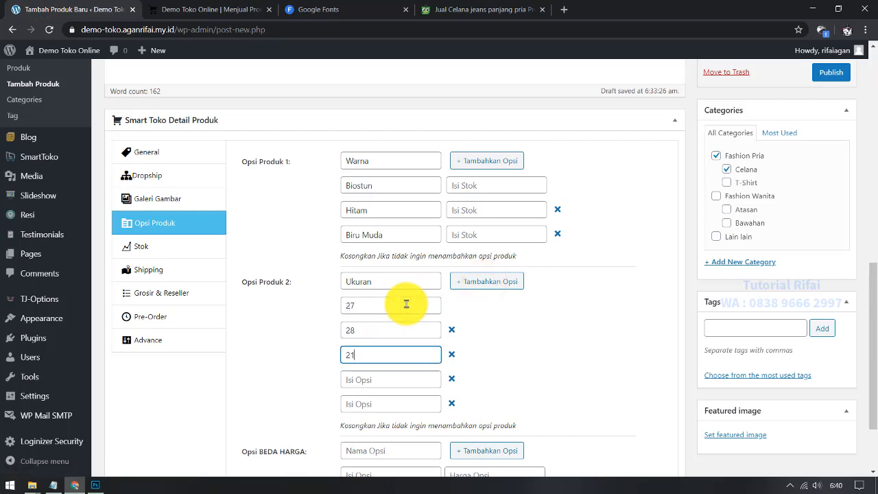
key(Tab)
key(Tab)
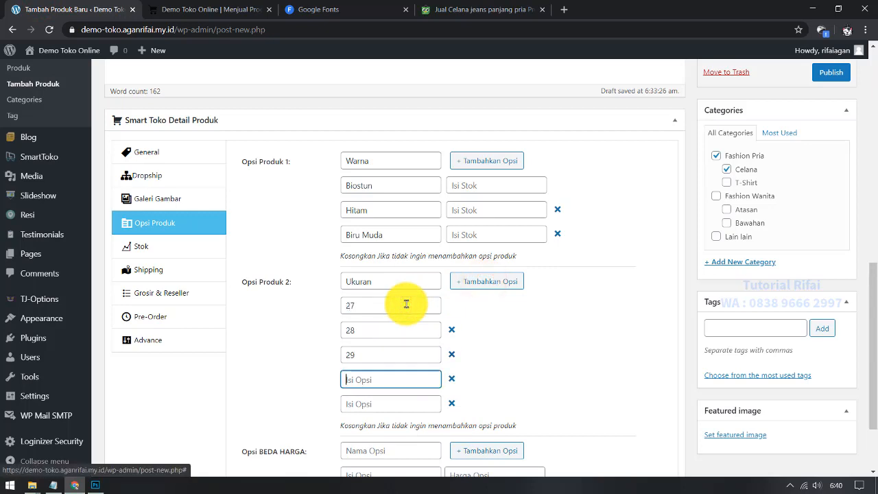
text(3)
key(Tab)
key(Tab)
text(31)
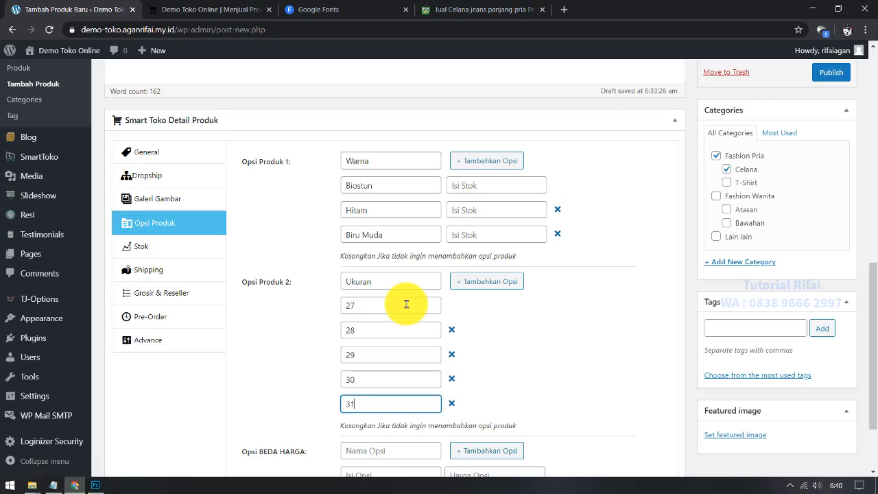
scroll(366, 313, down, 3)
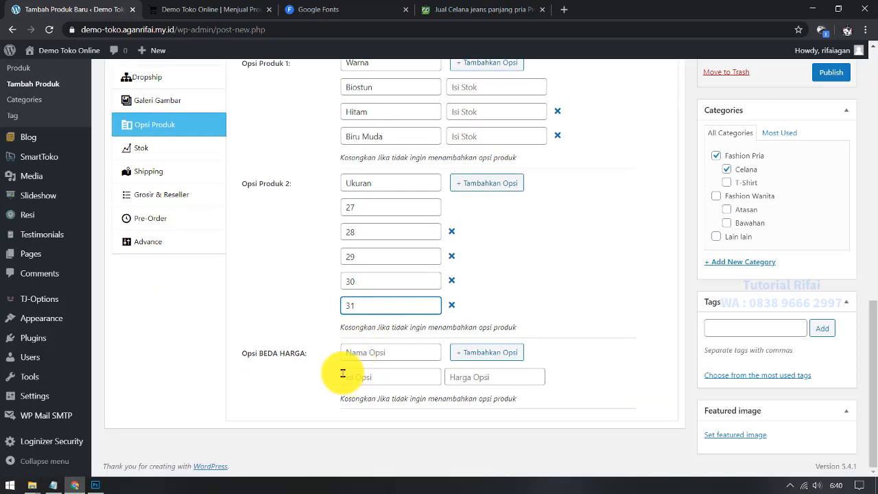
scroll(340, 367, up, 3)
scroll(330, 341, down, 2)
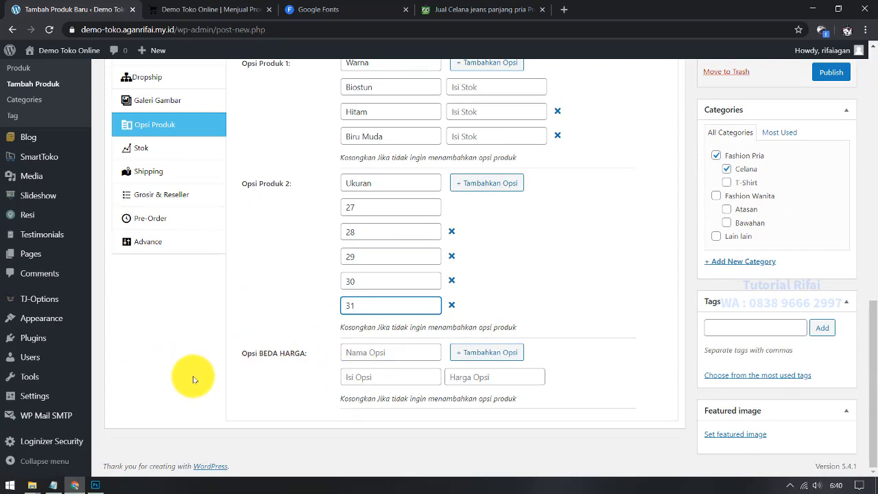
Step: Check the price-variant fields and verify sizes 27 and 28 against the Tokopedia listing
click(414, 351)
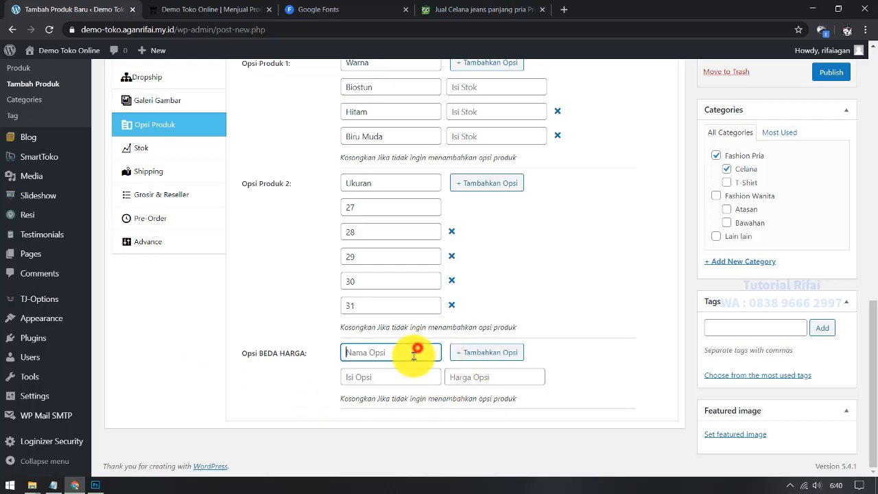
click(404, 374)
scroll(375, 385, up, 3)
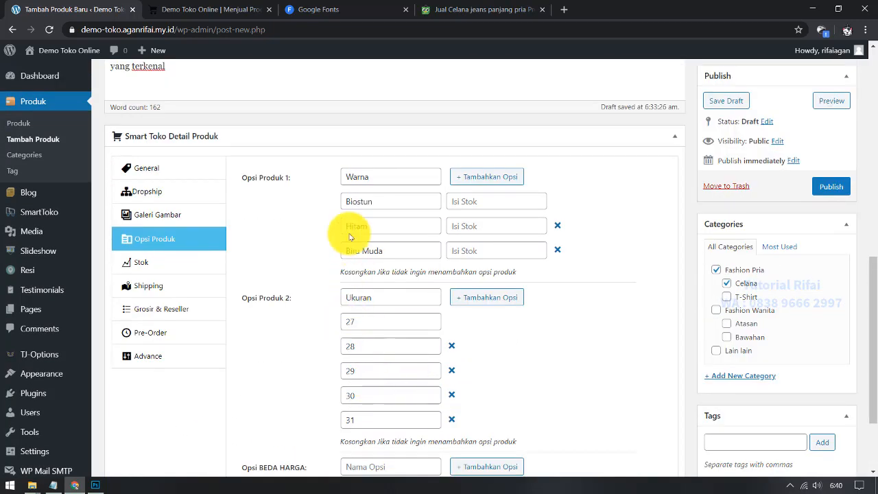
click(439, 6)
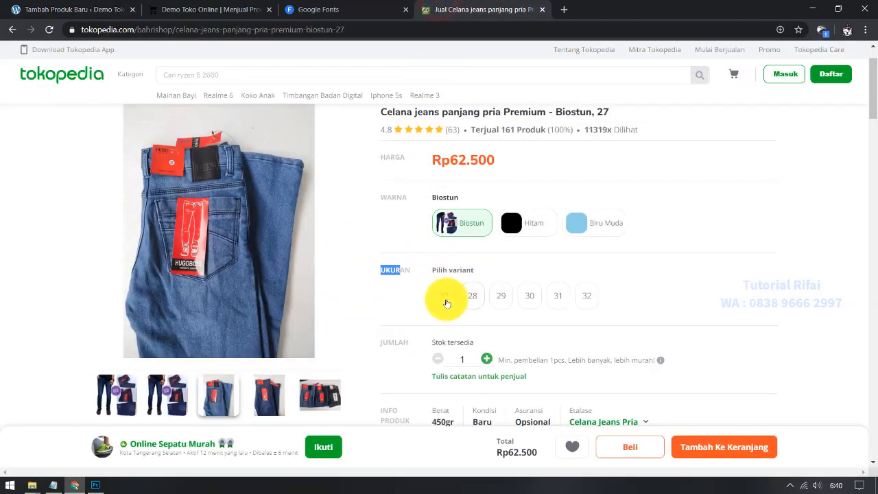
click(443, 295)
click(472, 295)
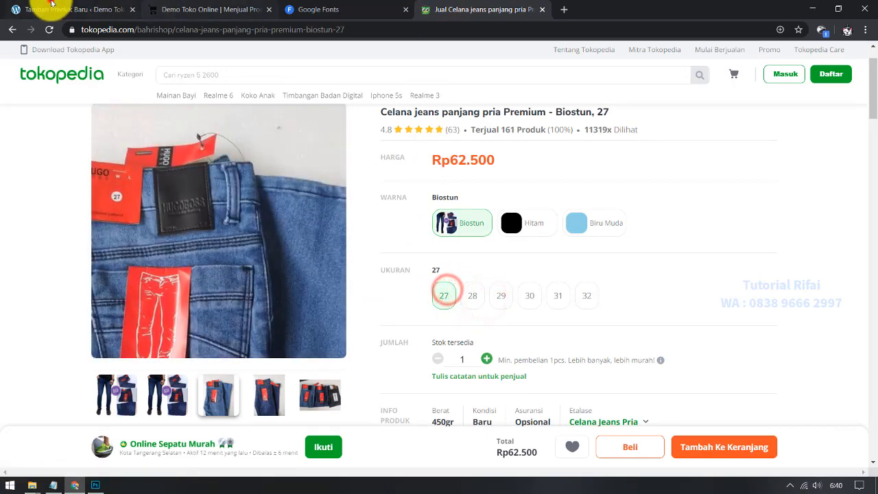
click(27, 10)
scroll(402, 392, up, 3)
scroll(331, 341, down, 3)
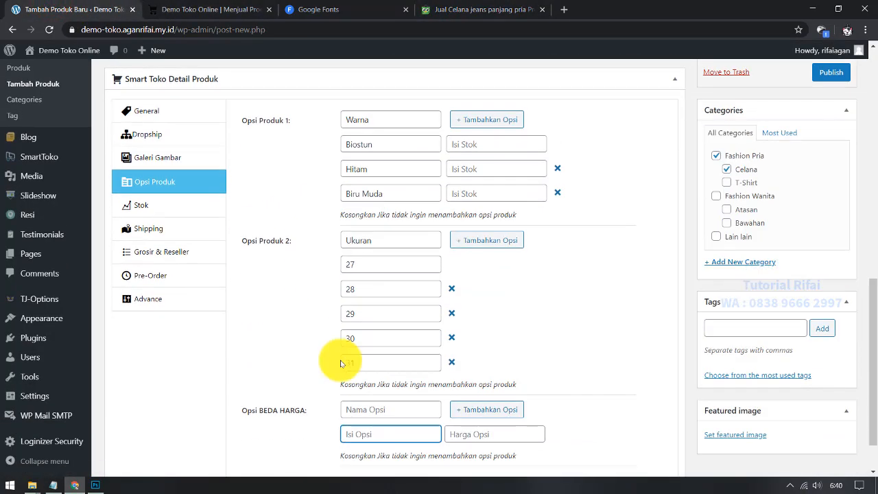
Step: Review Warna (Biostun, Hitam, Biru Muda) and Ukuran (27–31), then open the Stok settings
scroll(323, 280, up, 1)
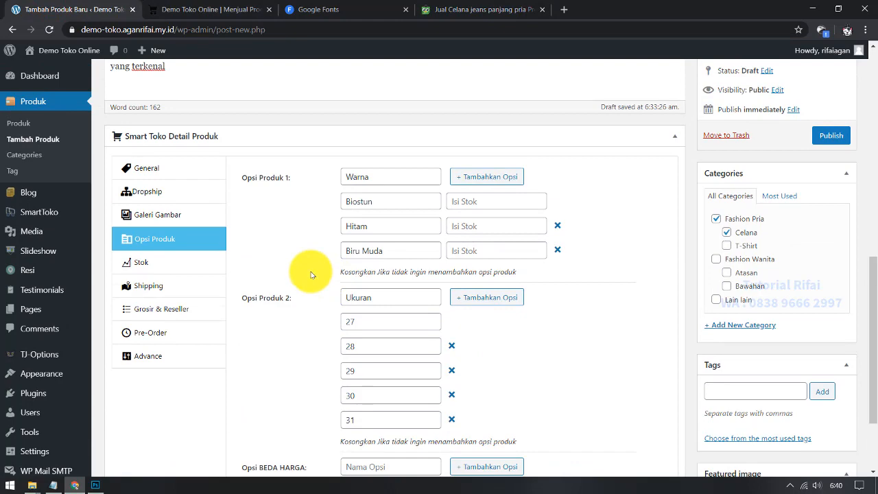
scroll(310, 274, up, 1)
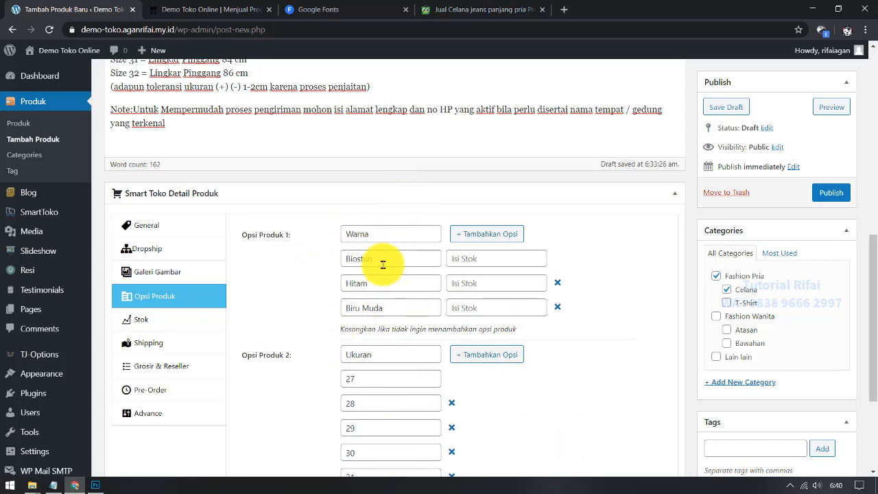
scroll(363, 239, down, 3)
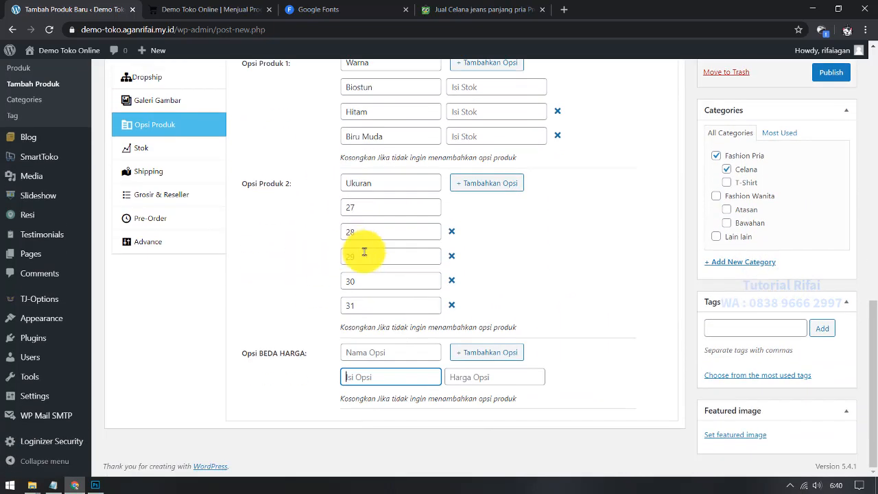
click(363, 255)
scroll(294, 295, up, 2)
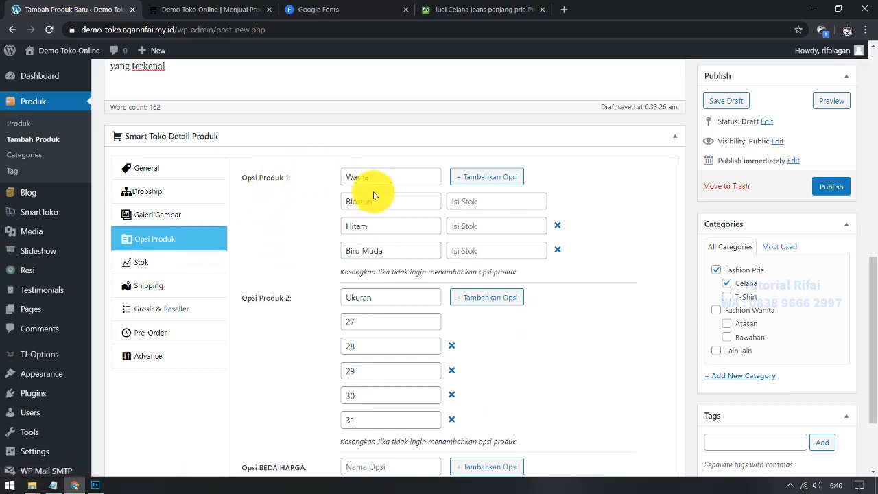
click(398, 202)
scroll(391, 297, down, 2)
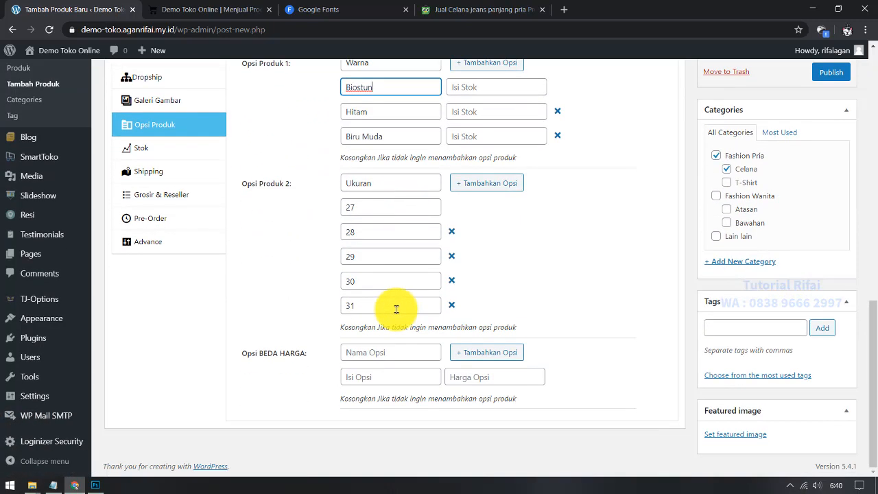
scroll(396, 308, up, 2)
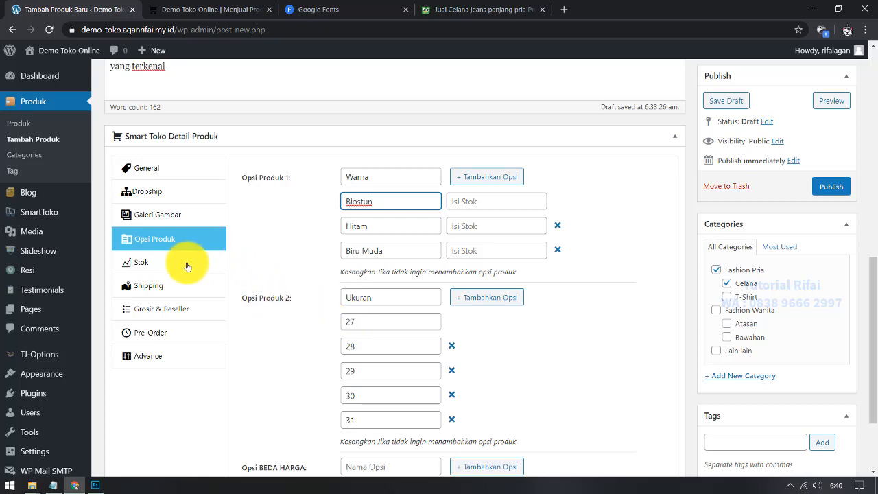
click(187, 265)
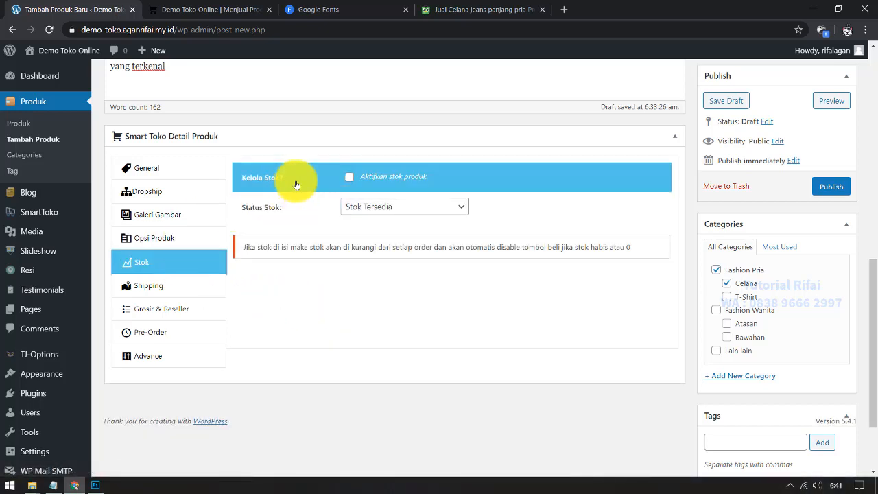
Step: Leave stock tracking off with Stok Tersedia and switch to the Shipping settings
click(351, 179)
click(350, 177)
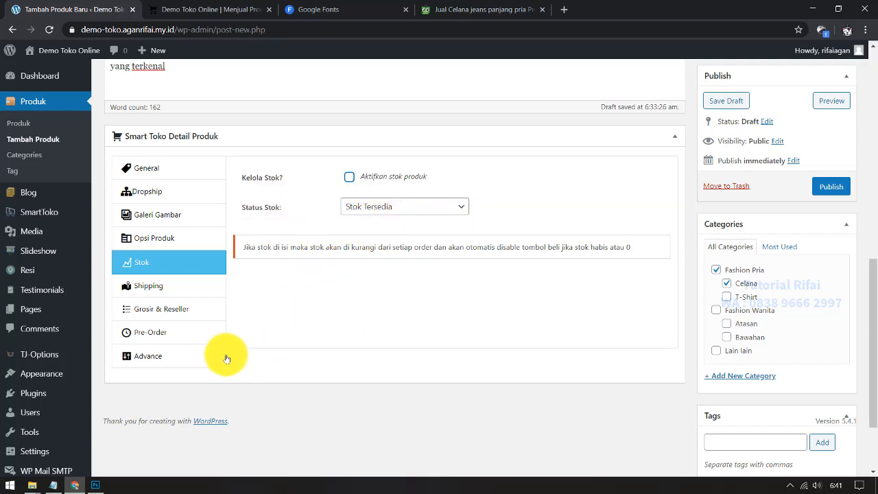
click(183, 290)
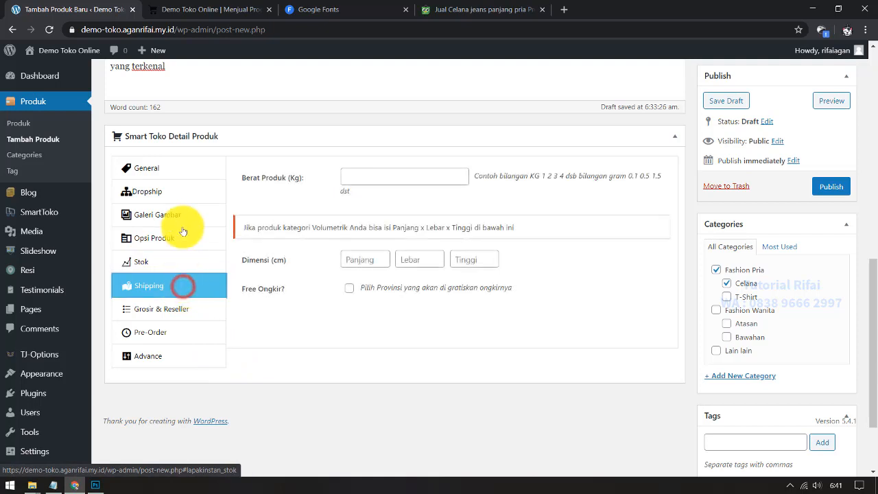
Step: Enter 0.5 in Berat Produk (Kg) and leave Free Ongkir unticked
click(384, 178)
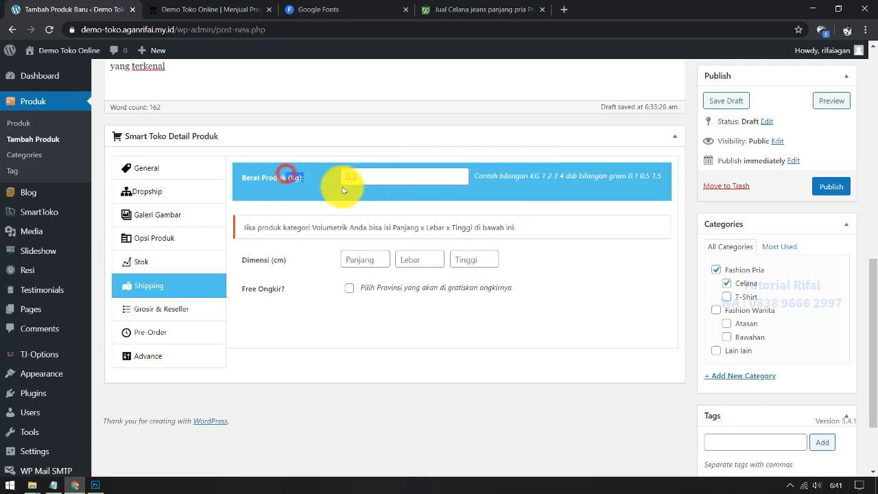
click(372, 178)
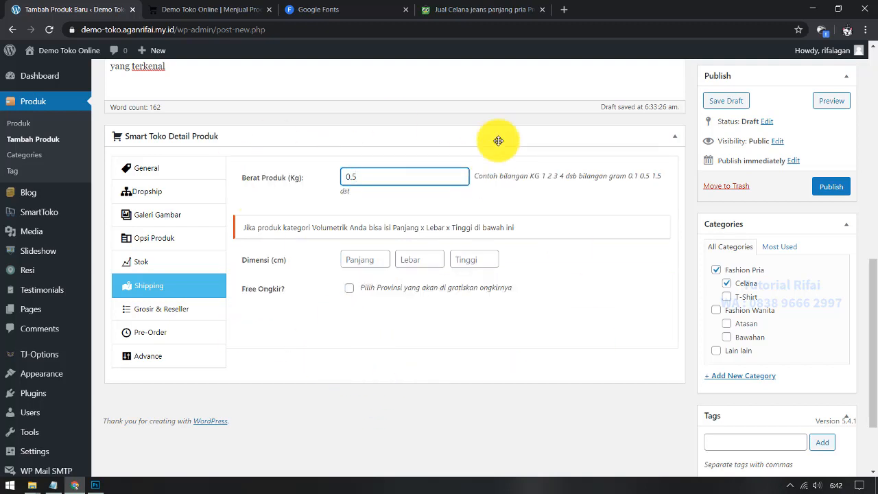
click(349, 290)
scroll(493, 348, down, 3)
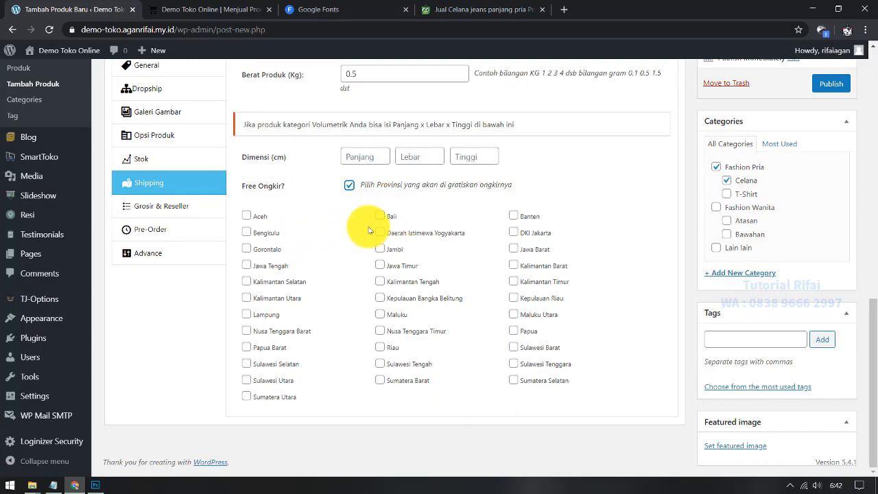
scroll(393, 209, up, 1)
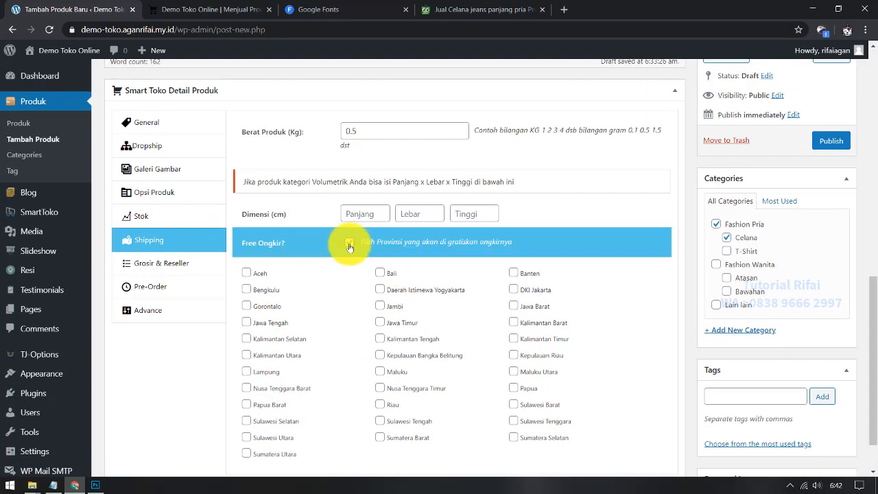
click(349, 244)
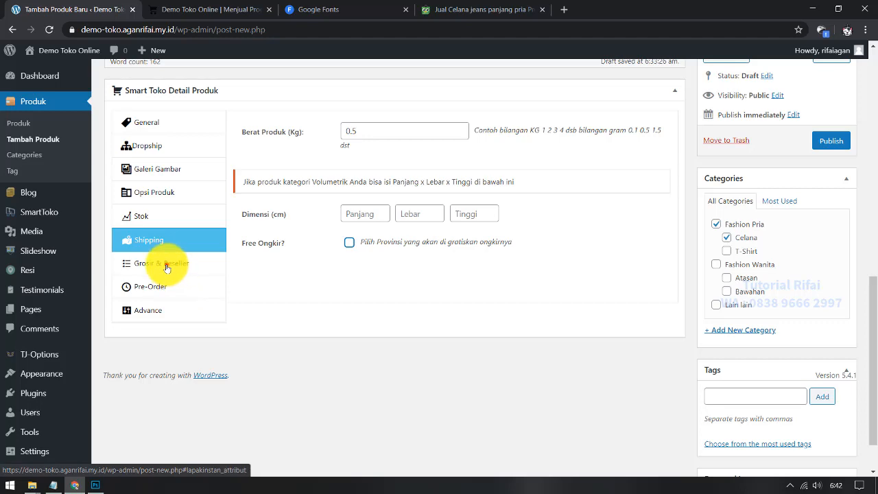
Step: Leave Grosir & Reseller prices empty, keep Aktifkan Pre-Order off, and go to the Advance tab
click(165, 265)
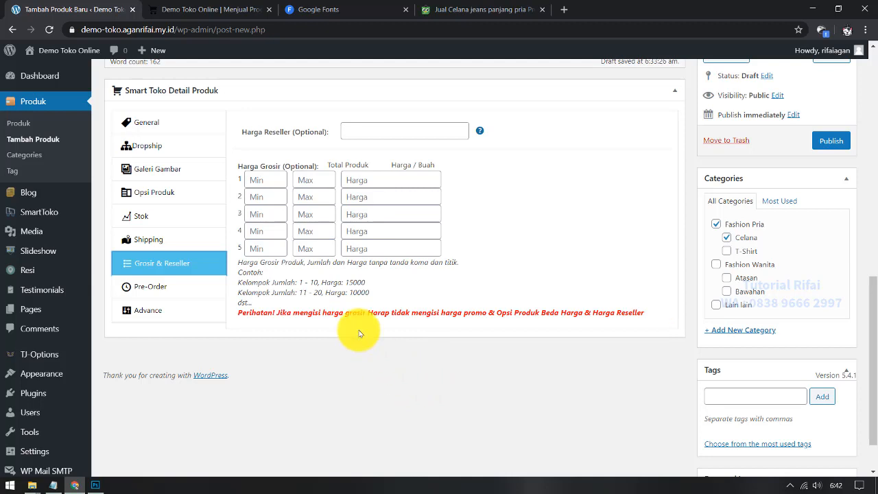
click(359, 130)
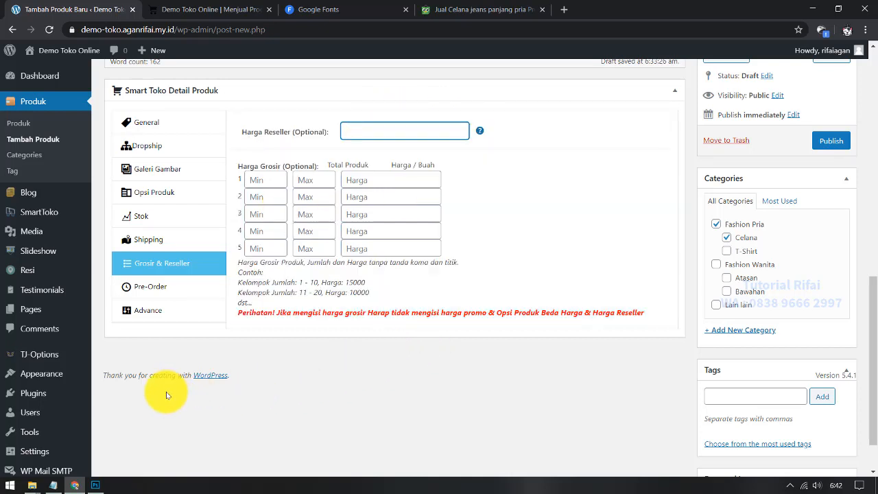
click(170, 291)
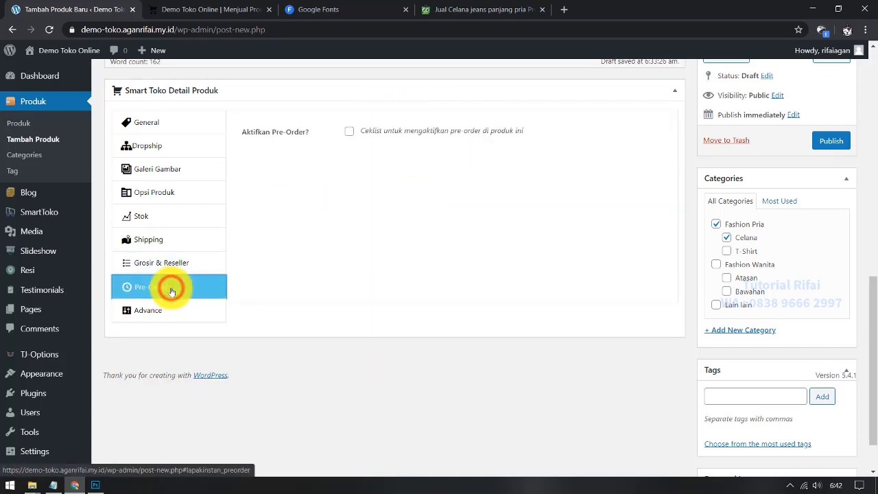
click(349, 130)
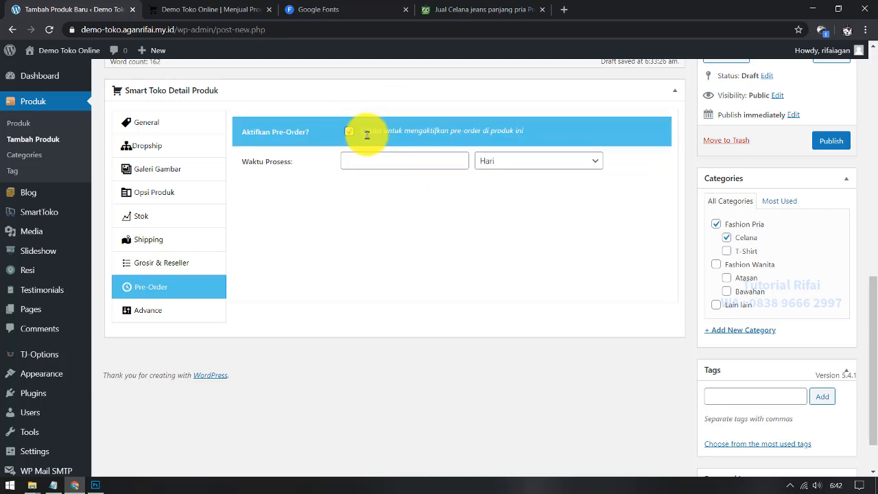
click(349, 131)
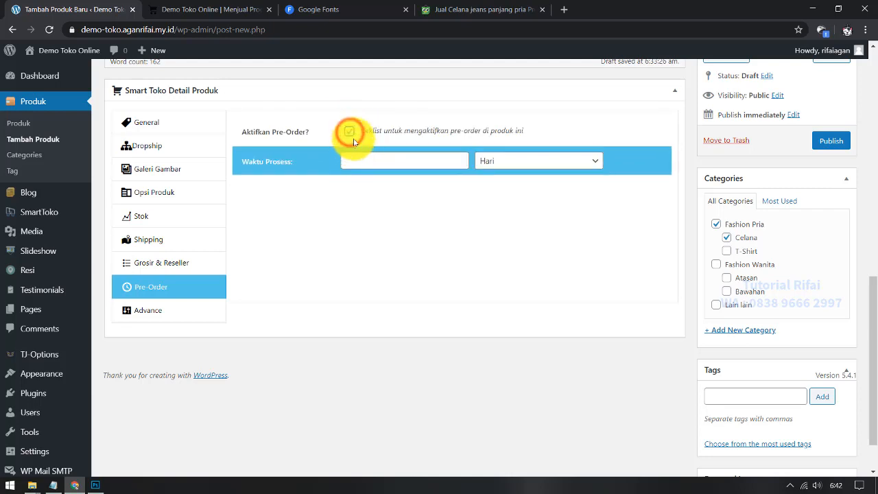
click(349, 131)
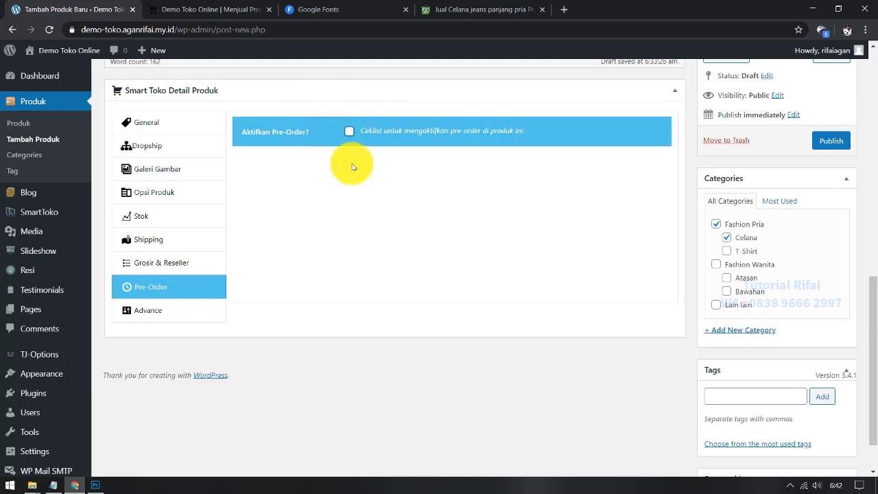
click(172, 312)
scroll(386, 345, up, 3)
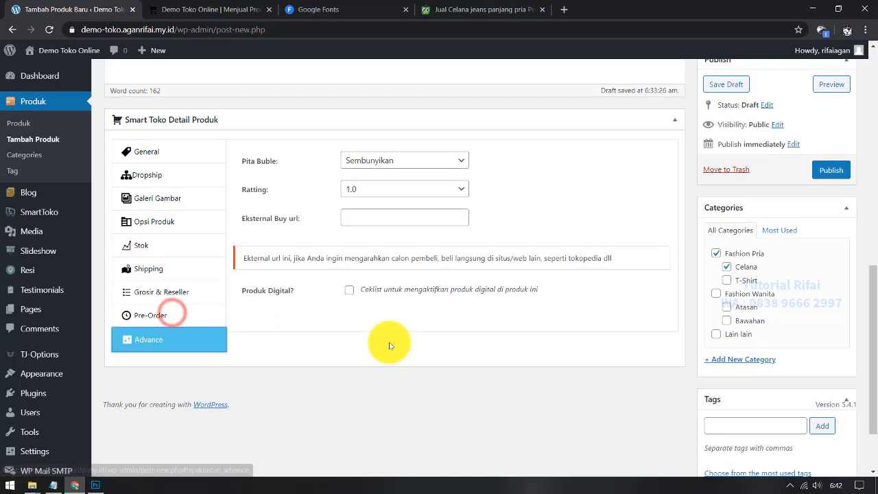
Step: Set Pita Buble to Produk Terlaris and Ratting to 5.0
click(392, 224)
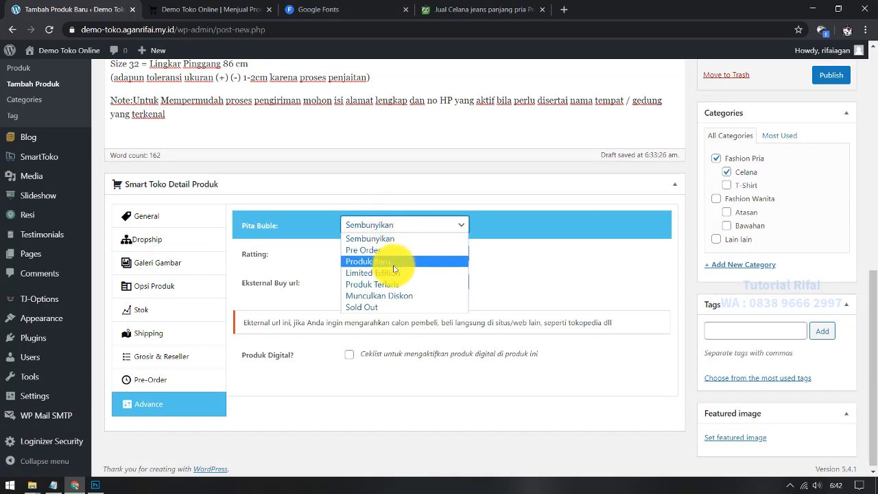
click(403, 283)
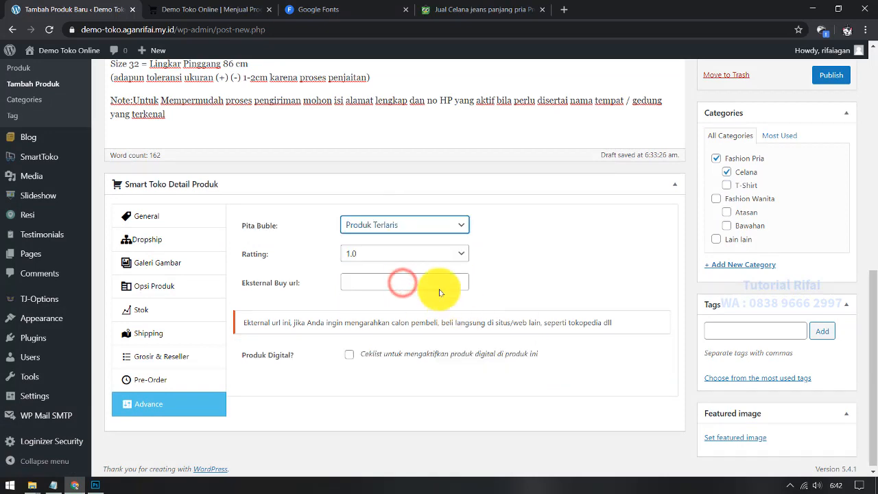
click(431, 253)
click(388, 357)
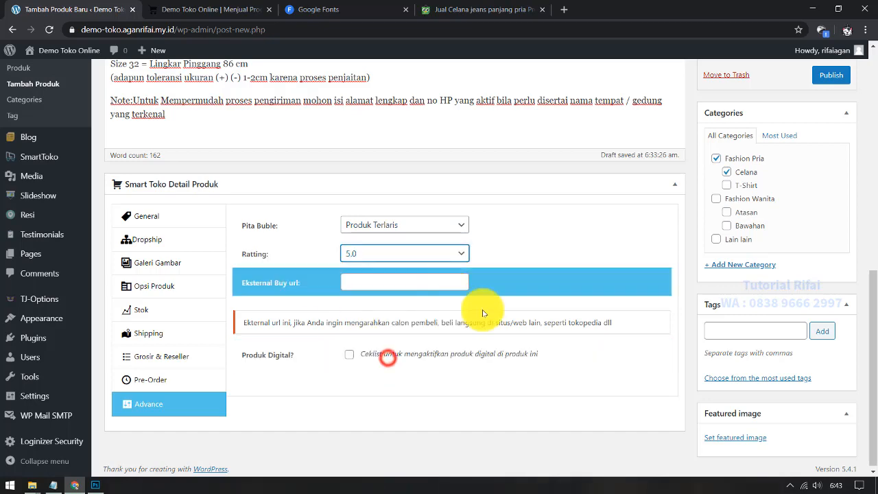
scroll(508, 350, up, 1)
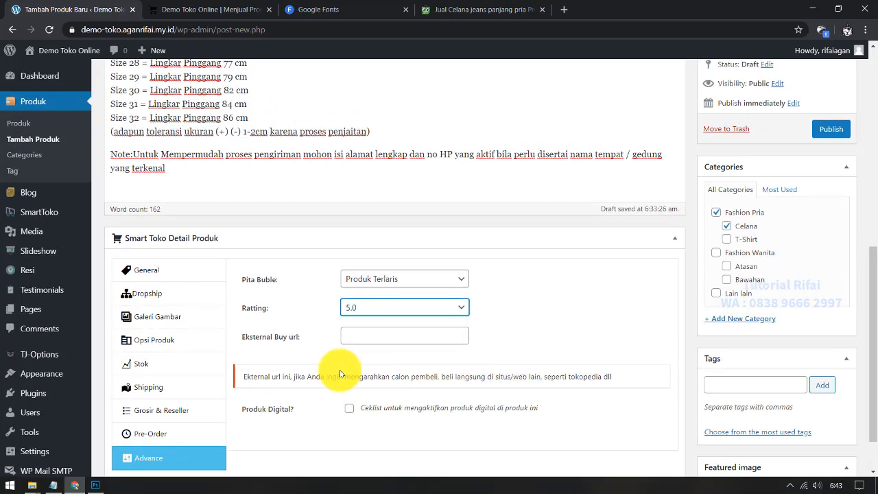
scroll(254, 337, down, 1)
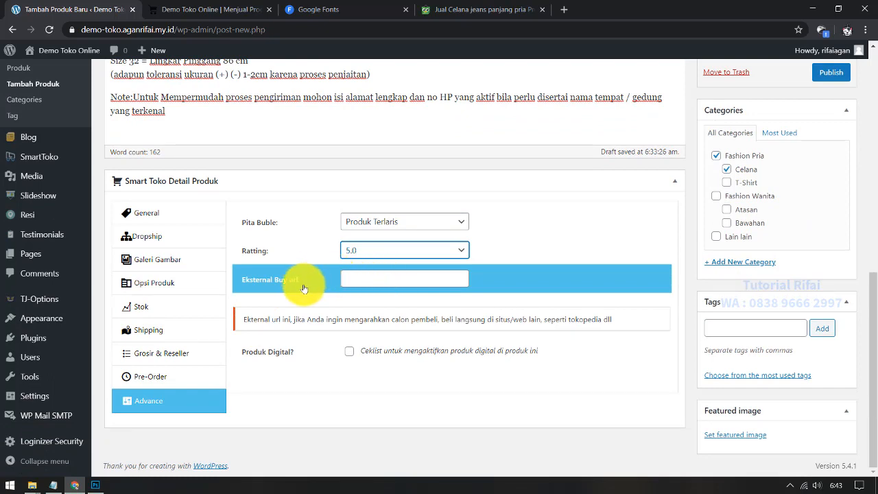
Step: Leave the external buy URL empty and keep Produk Digital unticked
click(358, 279)
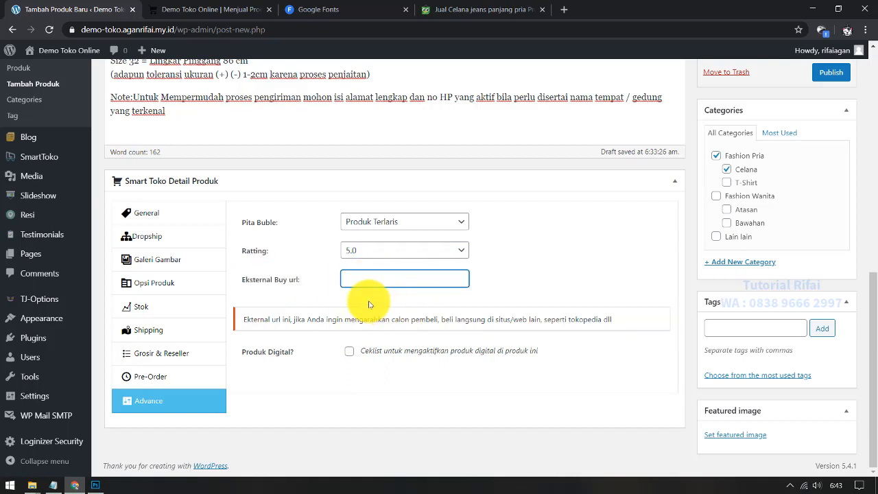
click(357, 276)
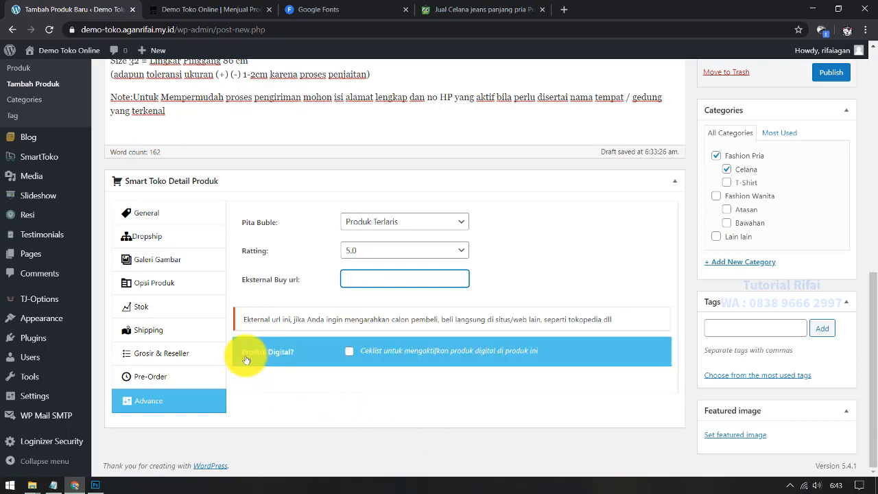
click(351, 352)
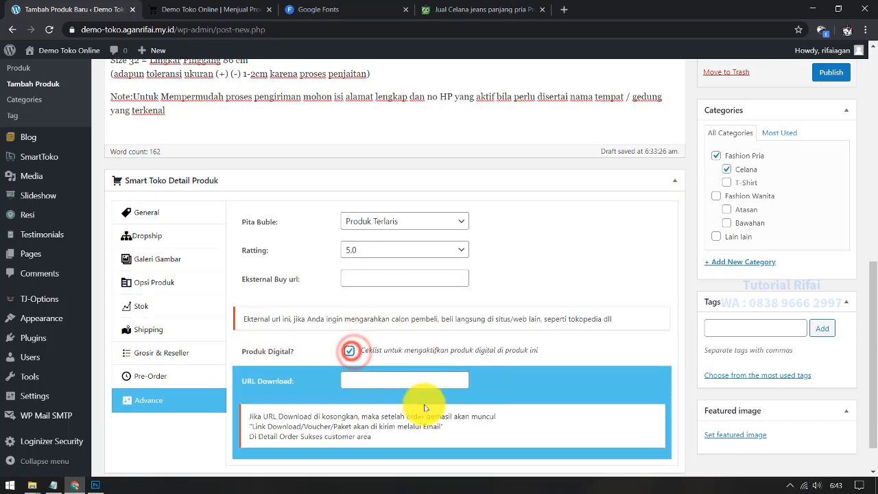
scroll(349, 330, down, 1)
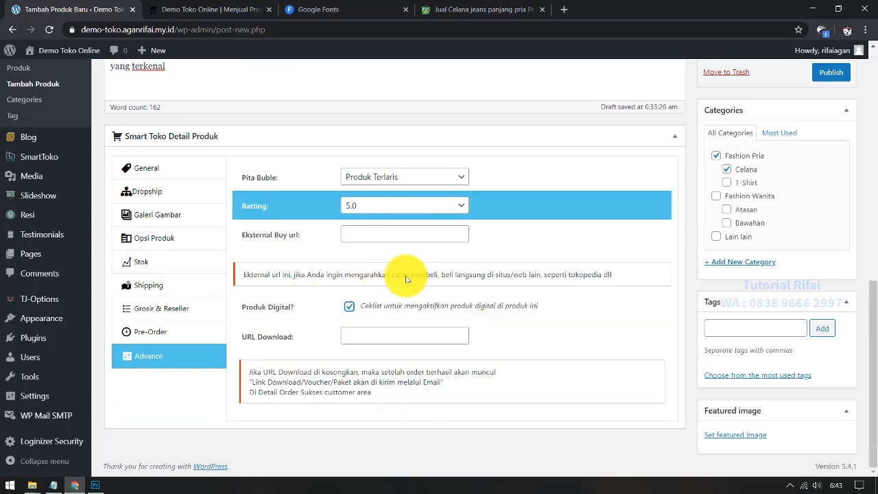
click(349, 307)
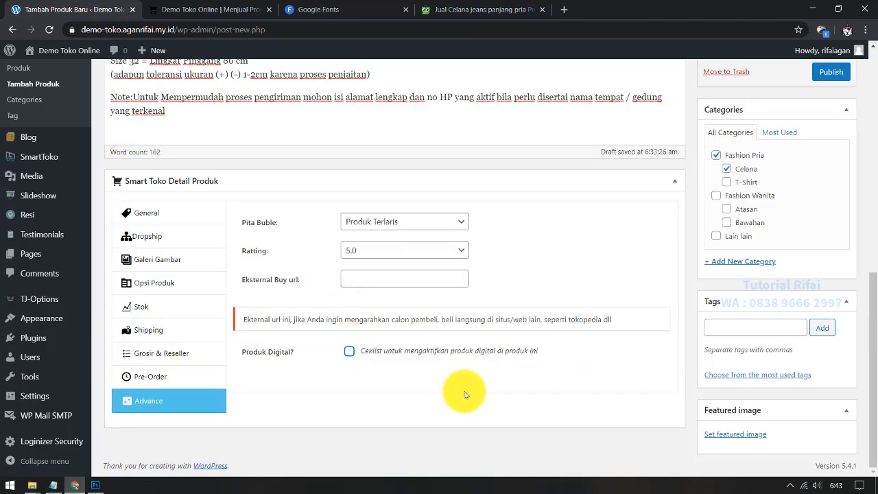
scroll(378, 377, up, 6)
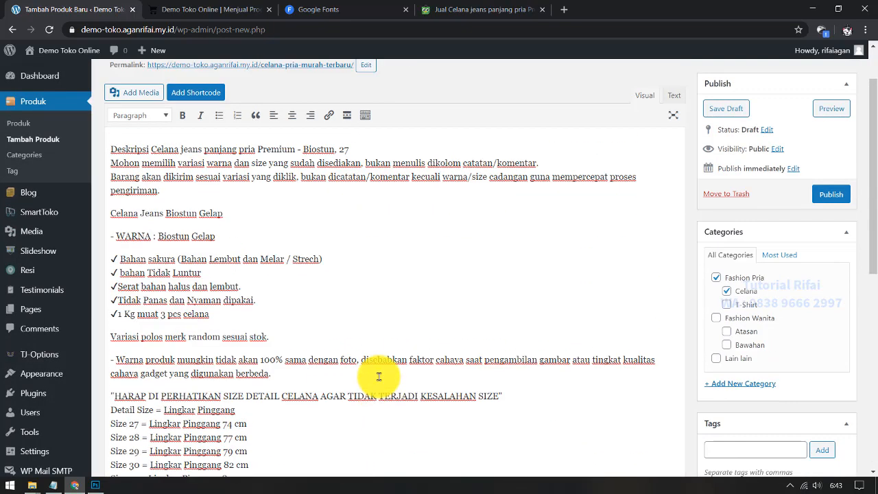
scroll(378, 374, up, 1)
scroll(374, 373, down, 7)
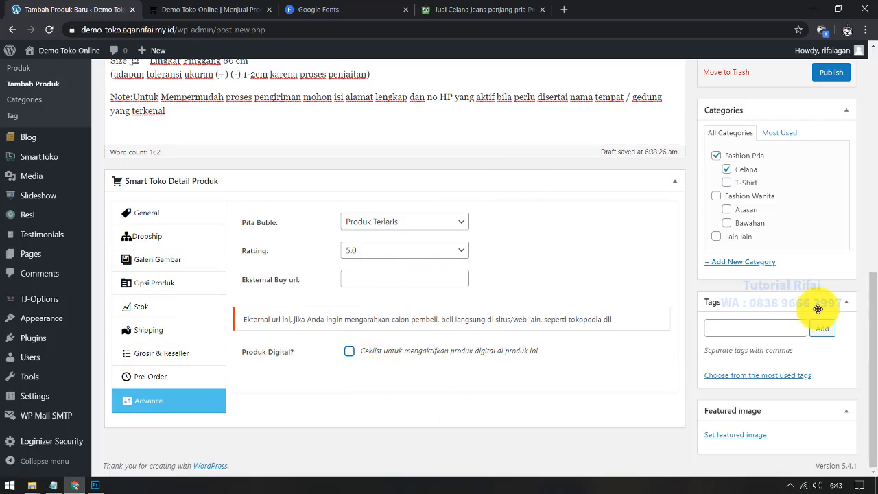
Step: Choose the celana.jpg model photo in the Media Library and confirm it as featured image
click(735, 436)
click(75, 203)
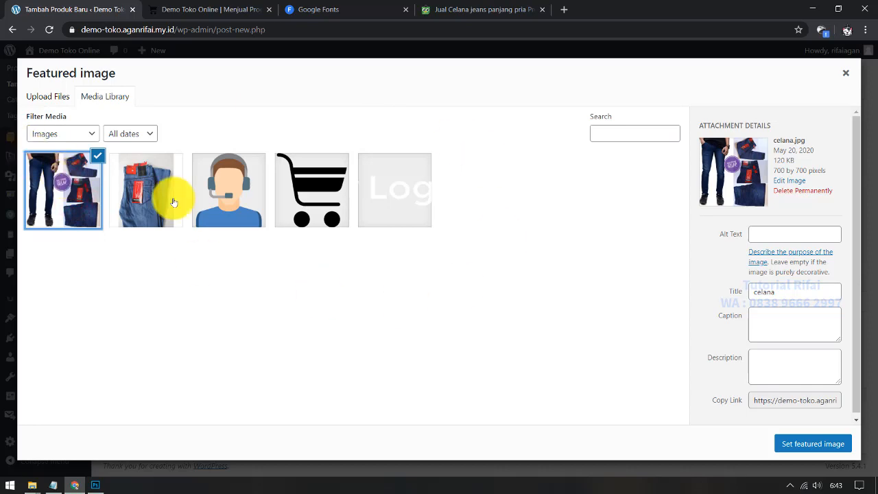
click(839, 445)
scroll(625, 350, up, 3)
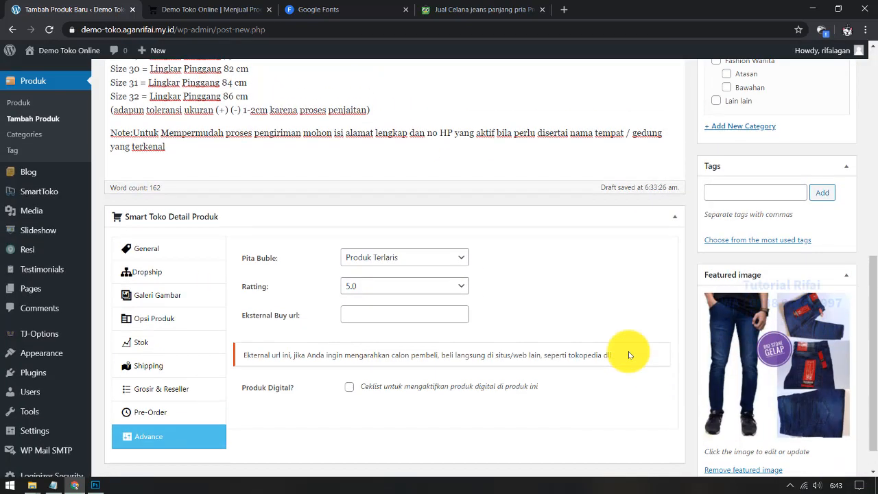
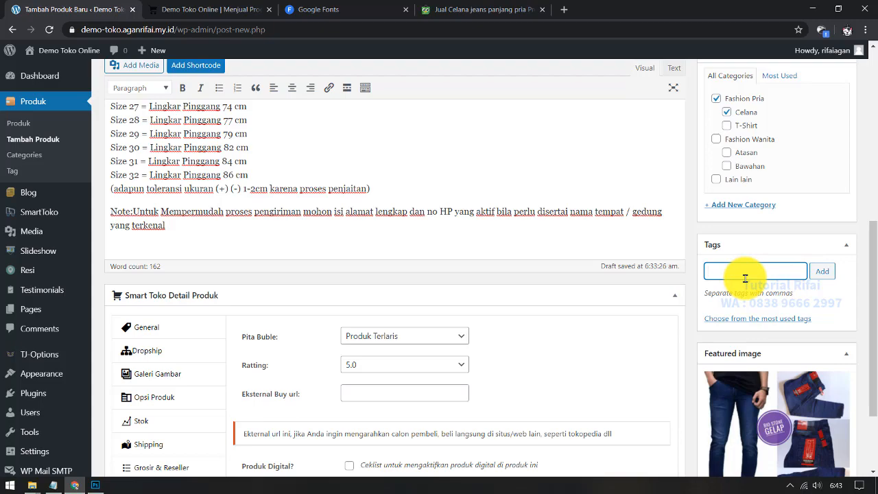
Step: Add the tags celana pria, celana jeans murah and jual celana jakarta pusat to the jeans product
scroll(745, 278, up, 4)
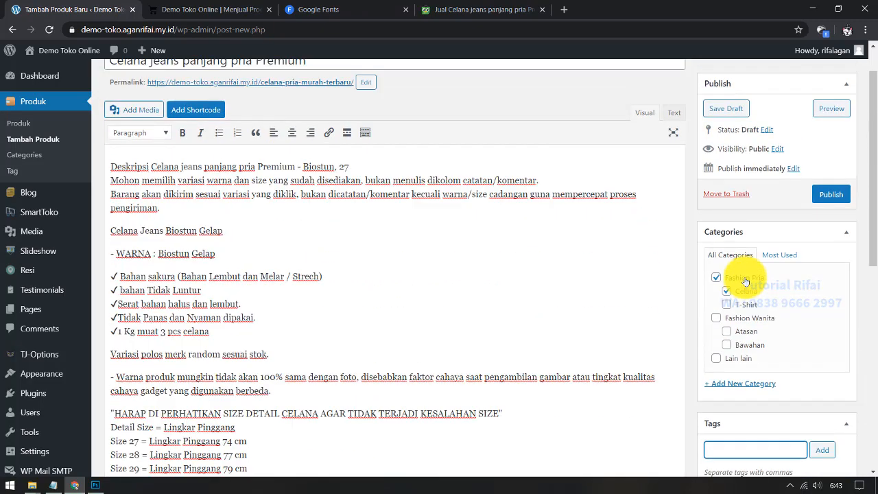
scroll(745, 277, down, 5)
text(celan)
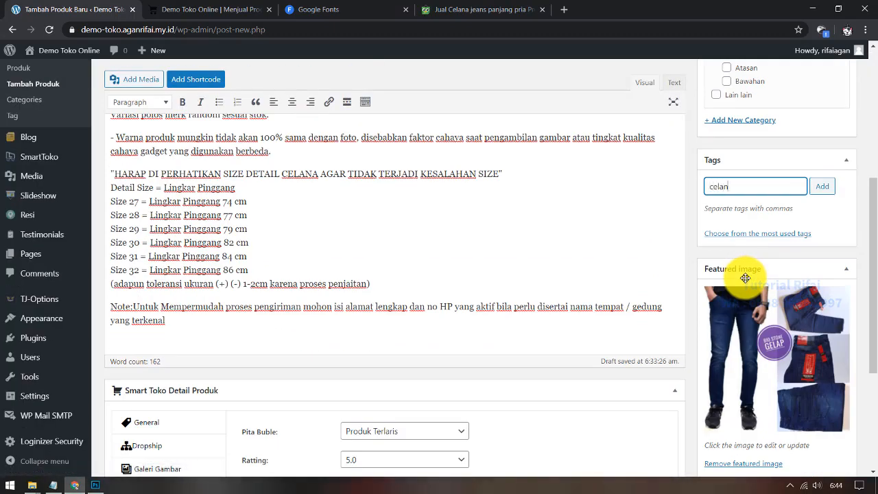
text(a pria)
key(Return)
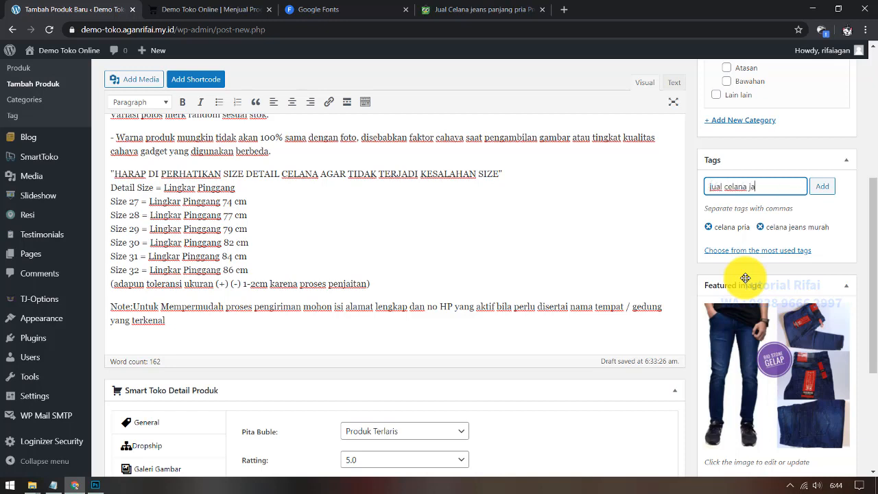
text(ta pusa)
key(Return)
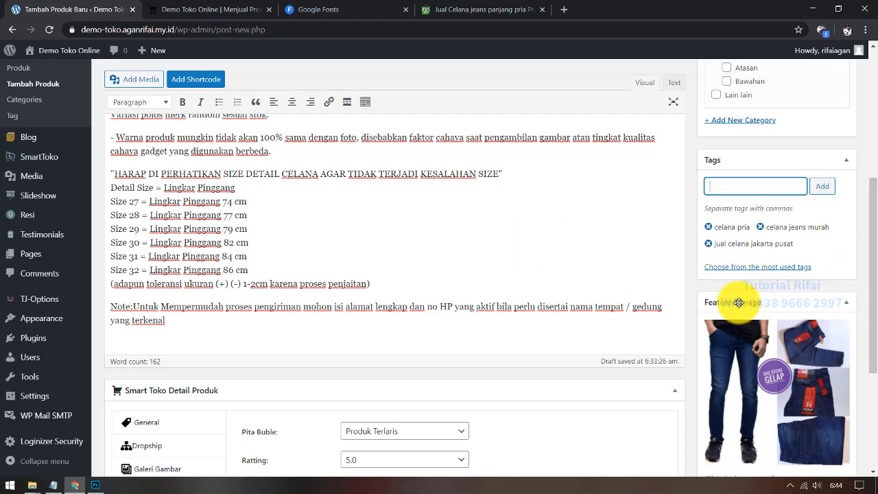
scroll(734, 299, up, 4)
scroll(573, 332, down, 2)
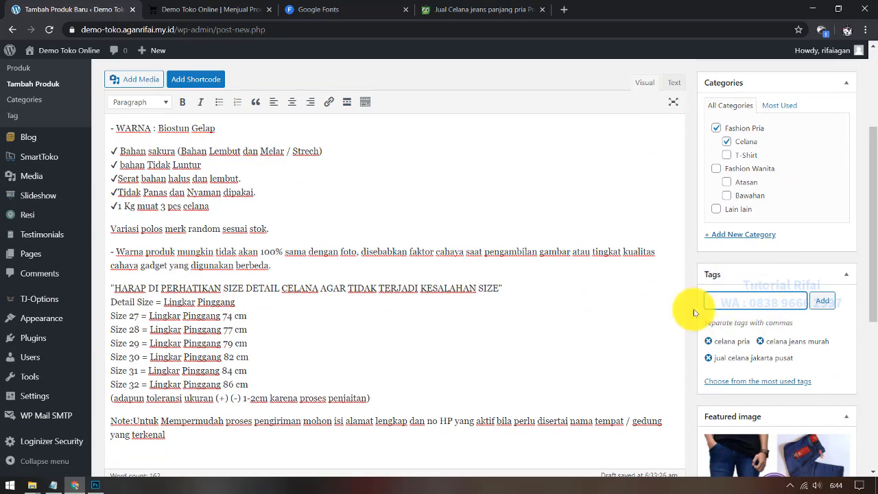
scroll(641, 309, up, 3)
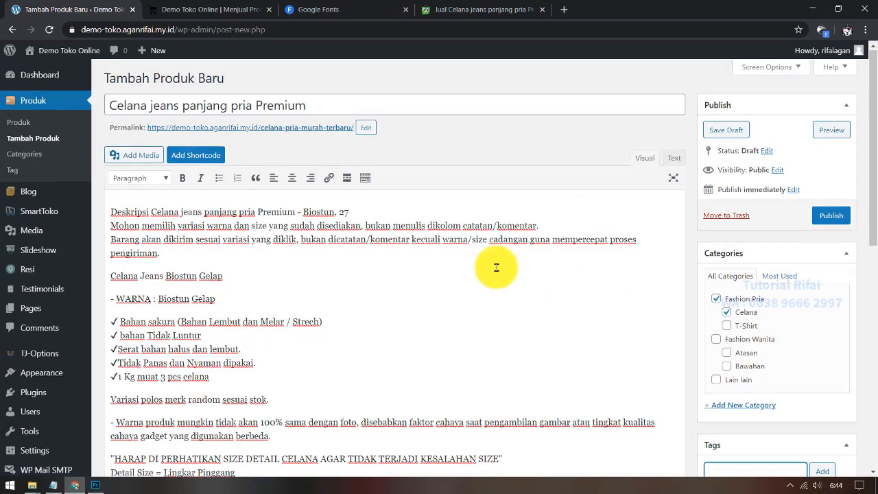
scroll(495, 265, down, 3)
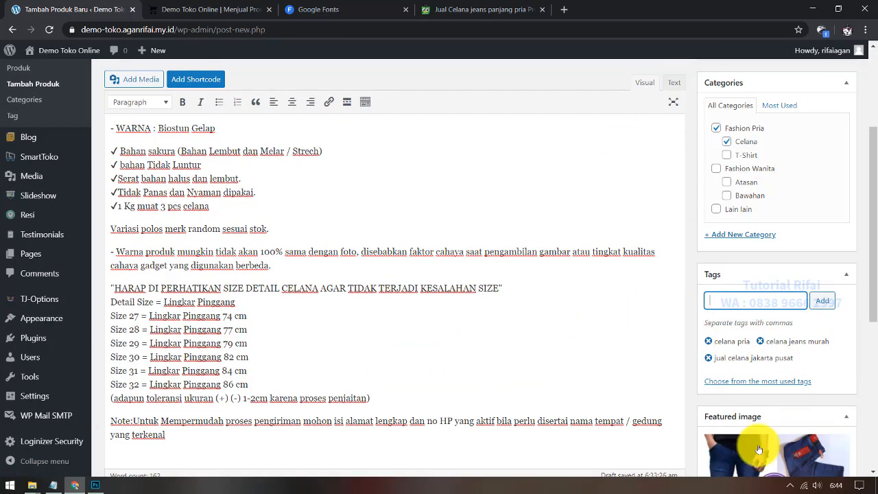
scroll(610, 345, up, 3)
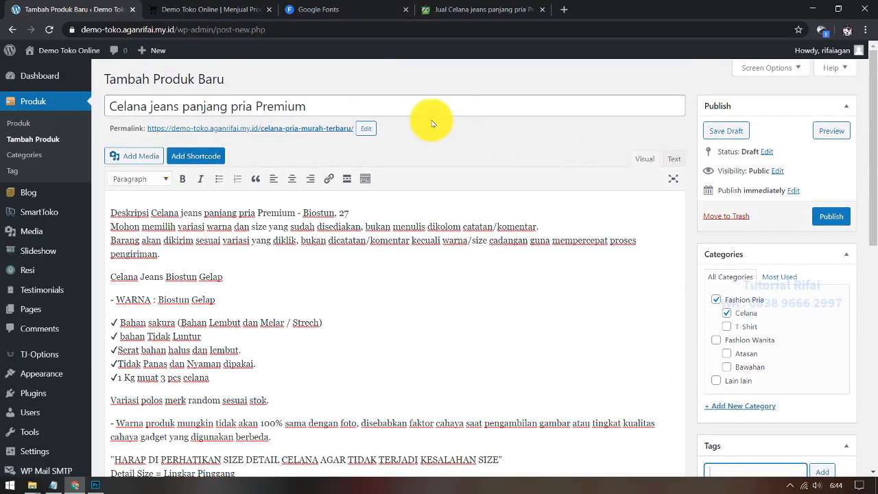
click(420, 105)
scroll(815, 313, down, 5)
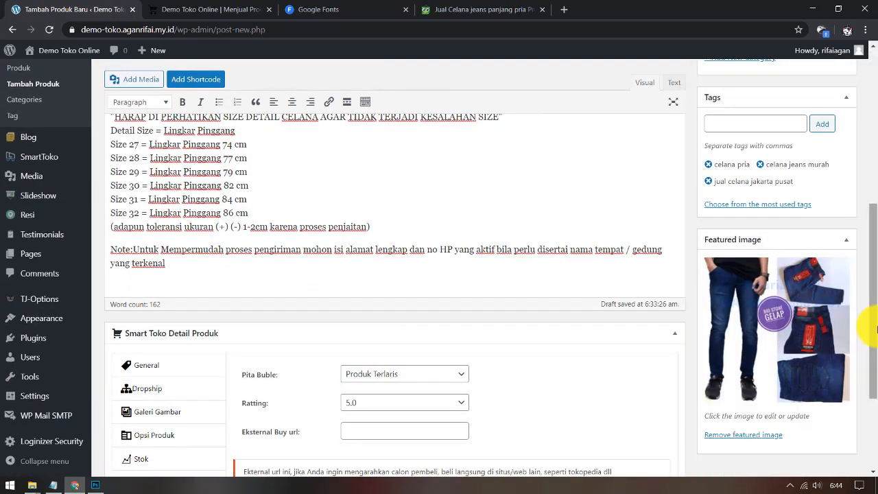
scroll(875, 328, up, 5)
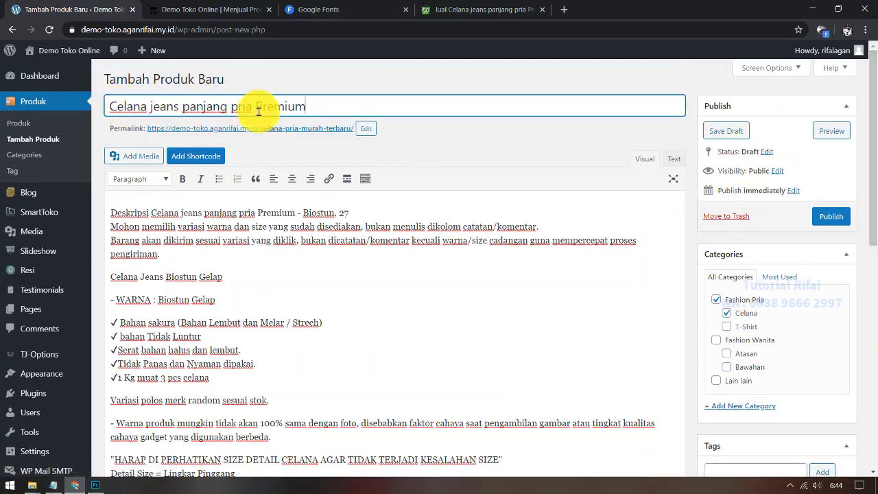
scroll(323, 302, down, 1)
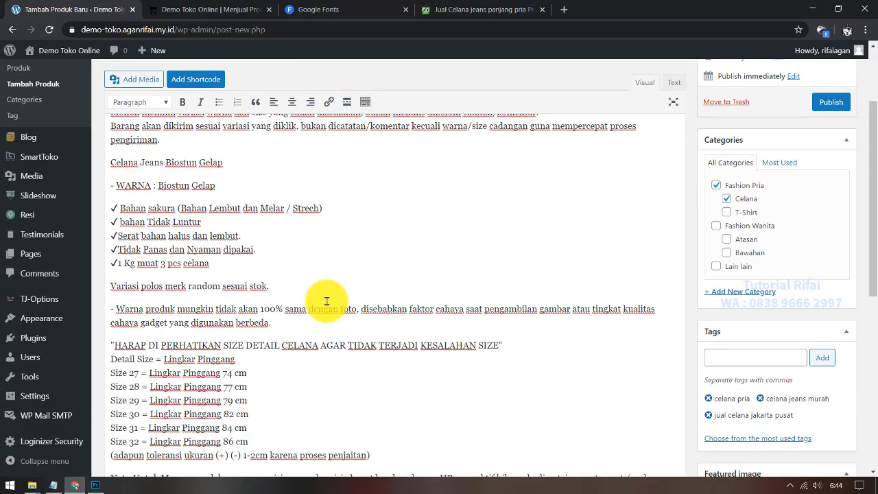
scroll(315, 281, up, 1)
click(310, 260)
scroll(372, 355, down, 3)
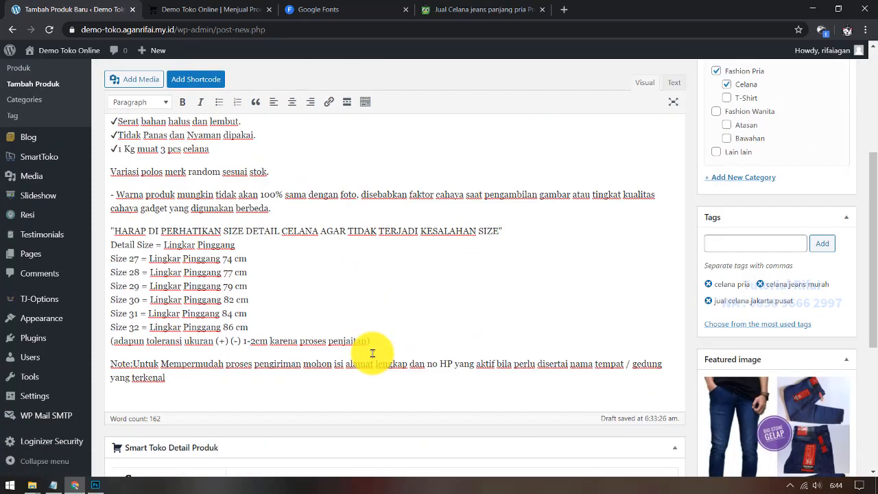
scroll(371, 309, down, 2)
click(337, 177)
scroll(465, 295, down, 3)
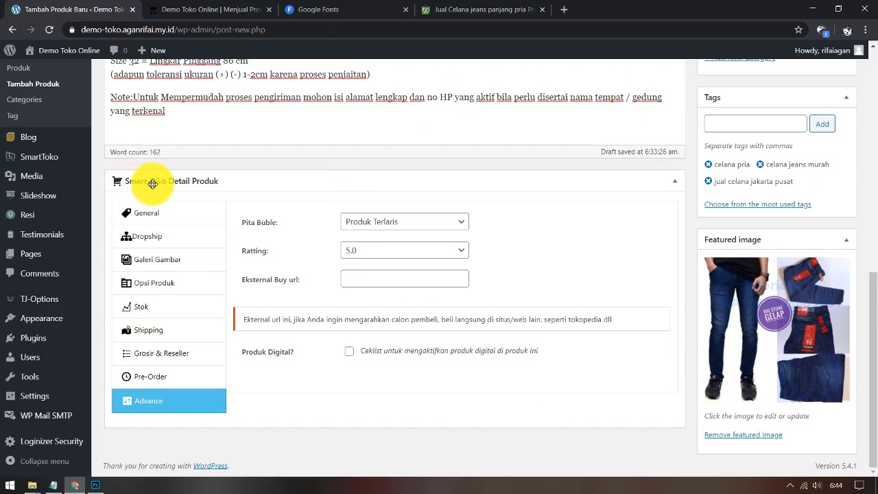
click(169, 211)
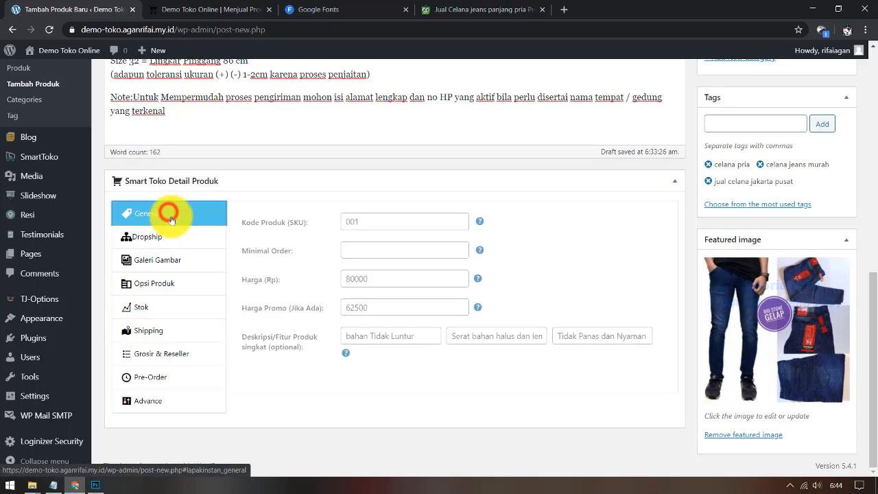
click(176, 237)
click(170, 260)
click(166, 285)
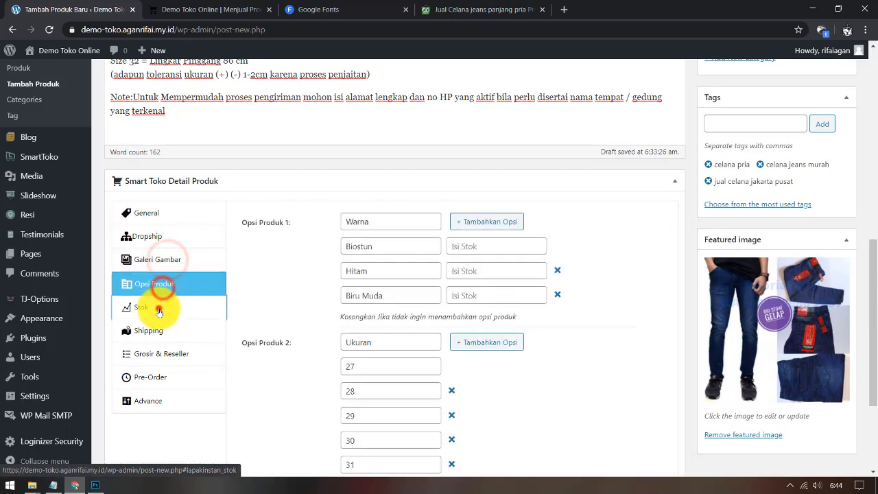
click(159, 307)
click(160, 331)
click(160, 353)
click(162, 401)
click(181, 375)
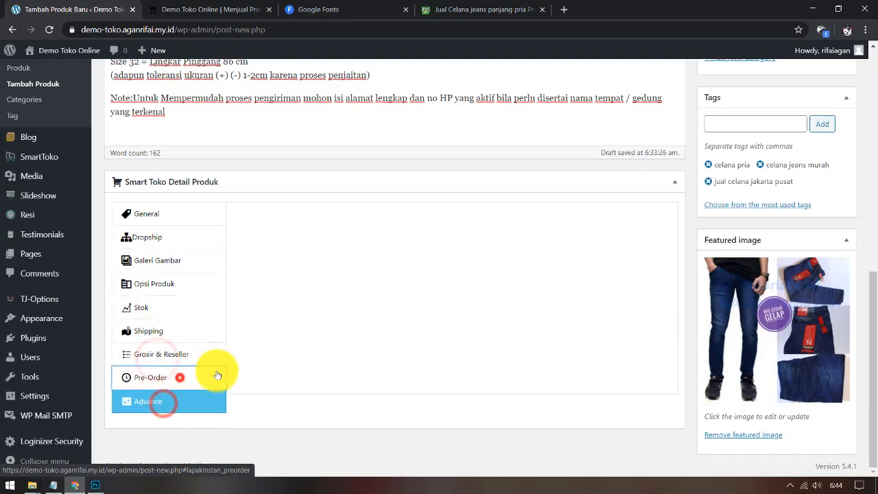
scroll(605, 384, up, 3)
scroll(607, 343, up, 3)
scroll(823, 288, down, 5)
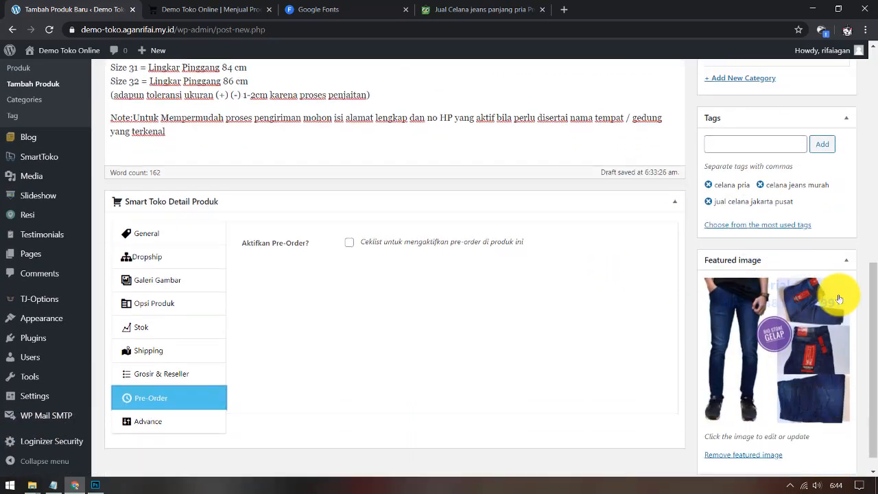
scroll(845, 417, up, 3)
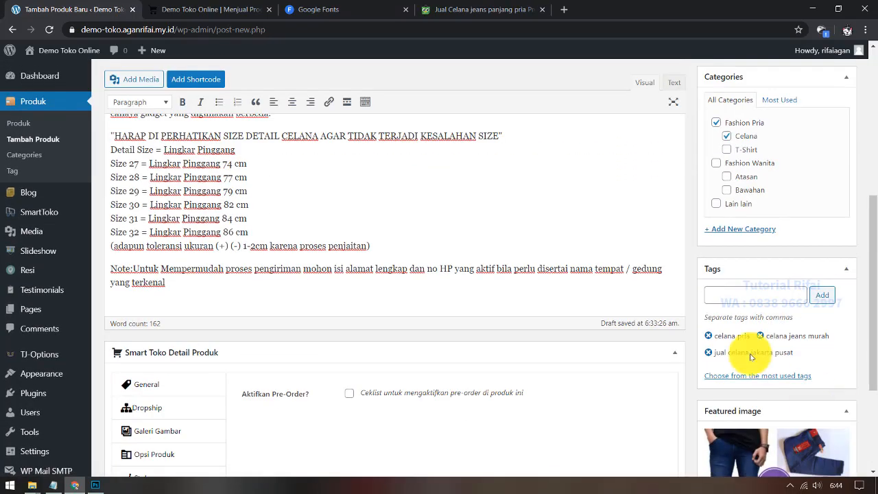
scroll(745, 350, up, 3)
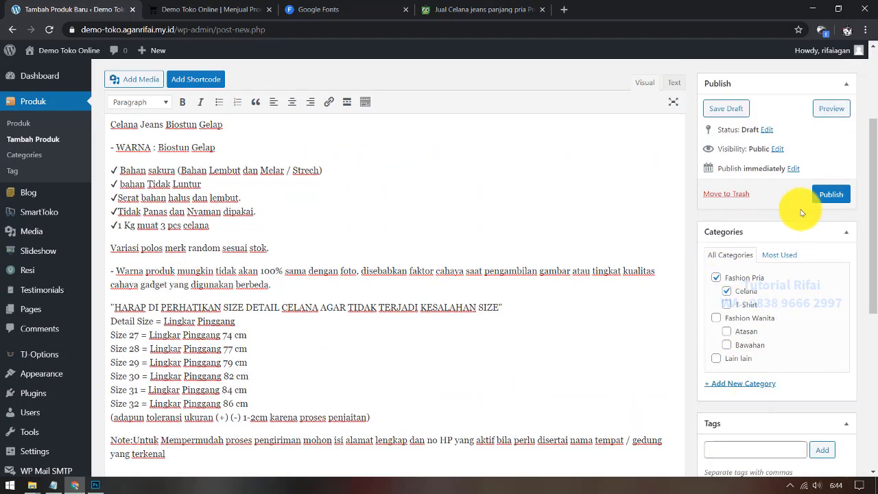
Step: Publish the jeans product and confirm it shows in Produk Terbaru at Rp 62.500, down from Rp 80.000
click(843, 199)
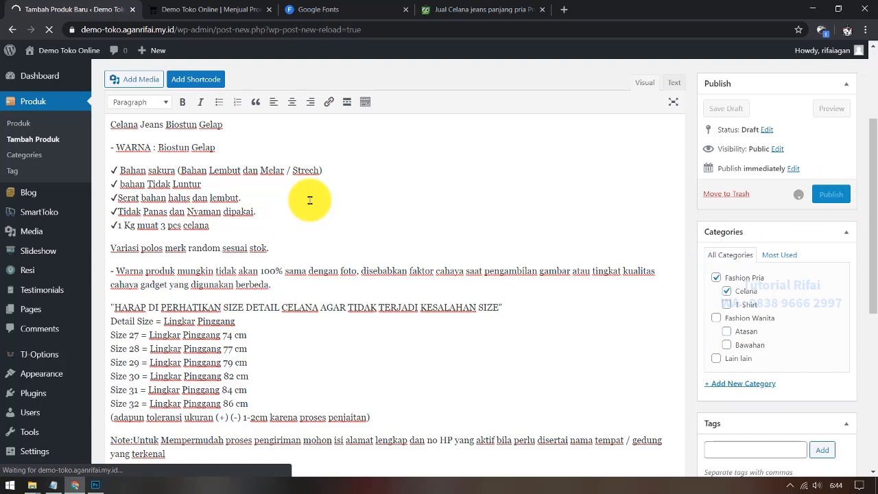
click(199, 9)
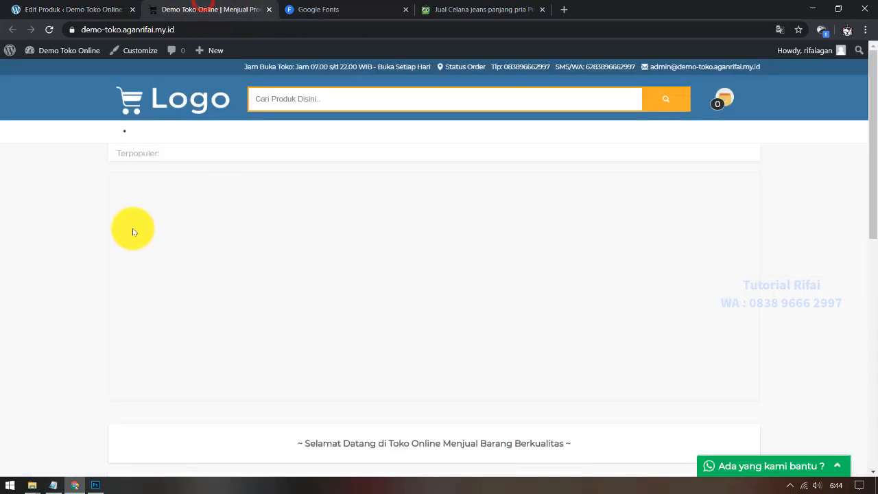
click(141, 101)
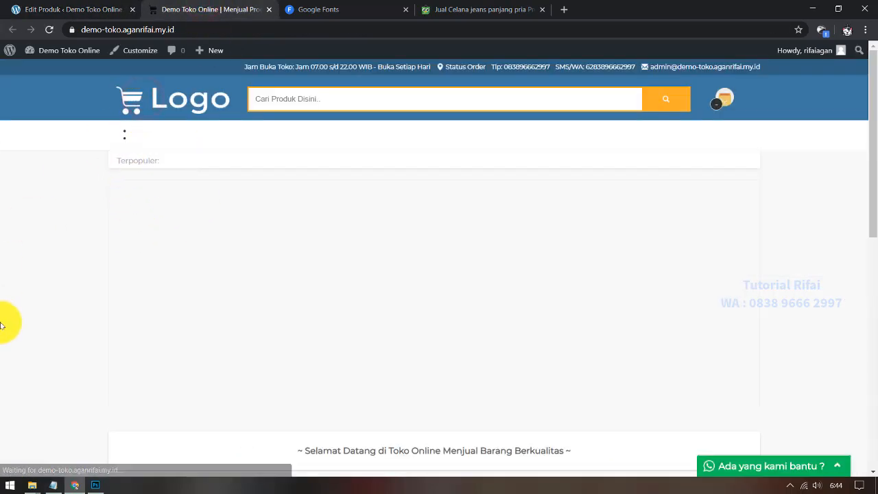
scroll(3, 316, down, 2)
scroll(4, 315, down, 3)
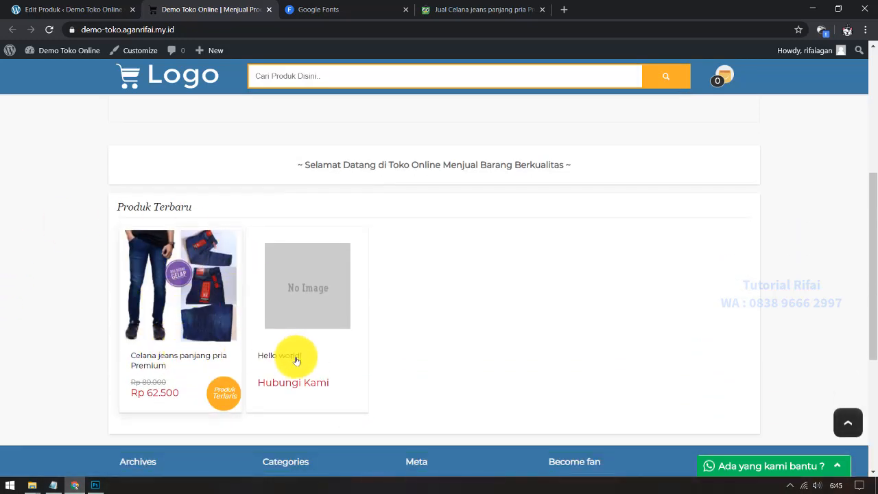
click(69, 9)
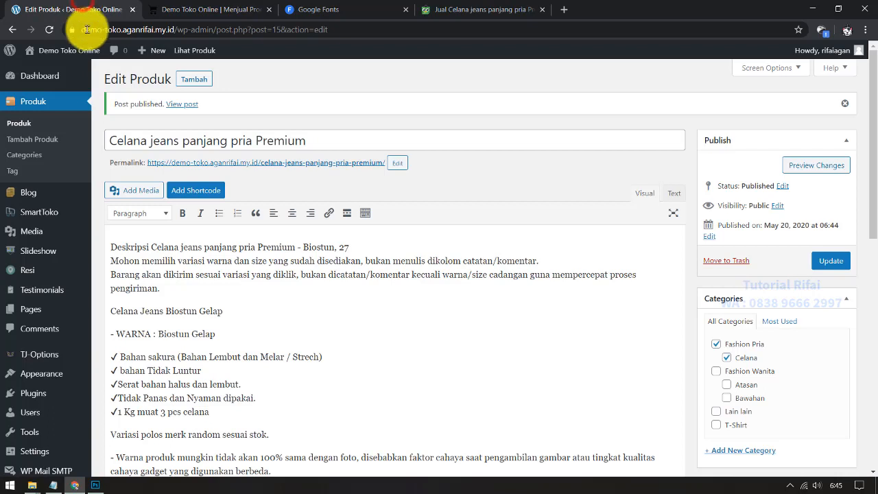
Step: Trash the Hello world! product and reload the store to confirm only the jeans remain
click(20, 124)
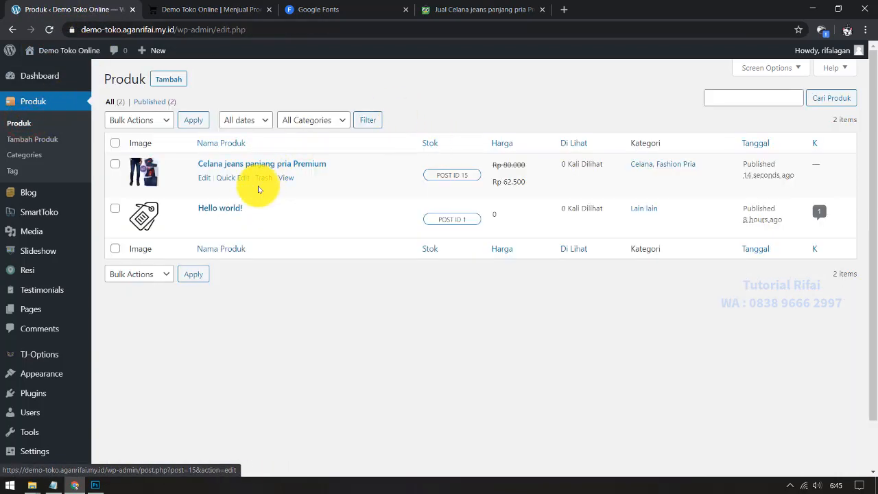
click(264, 222)
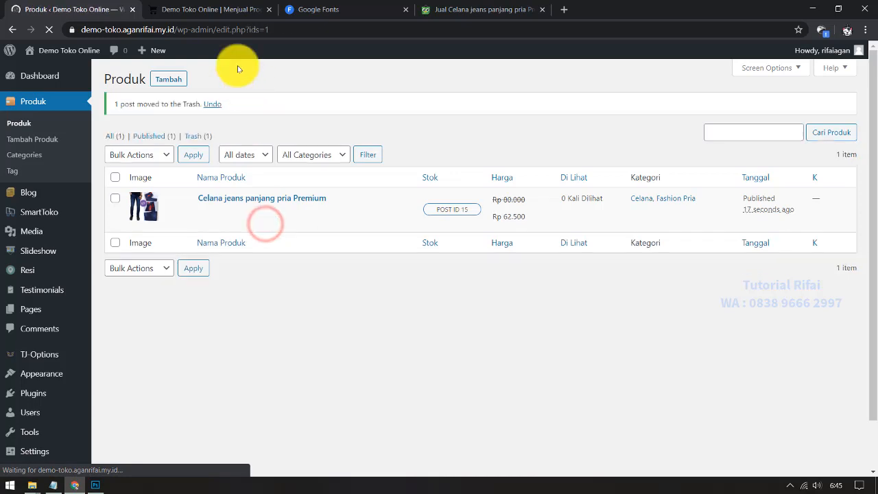
click(190, 15)
click(49, 30)
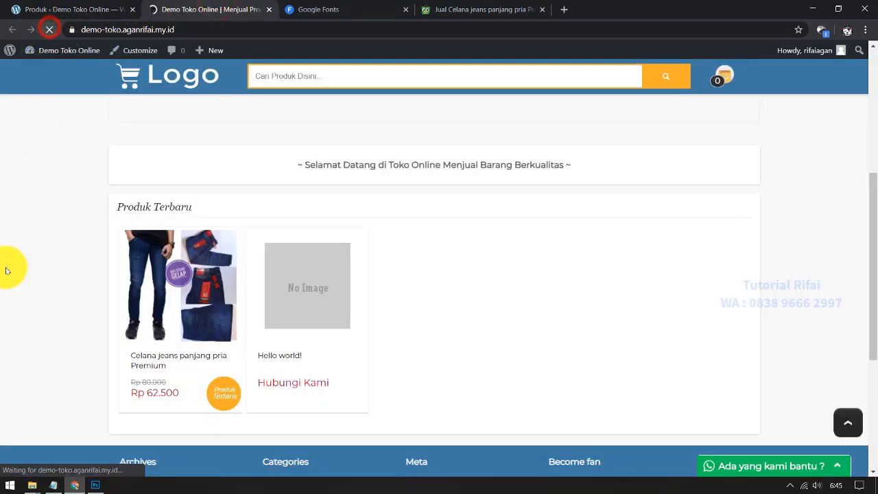
scroll(212, 300, down, 2)
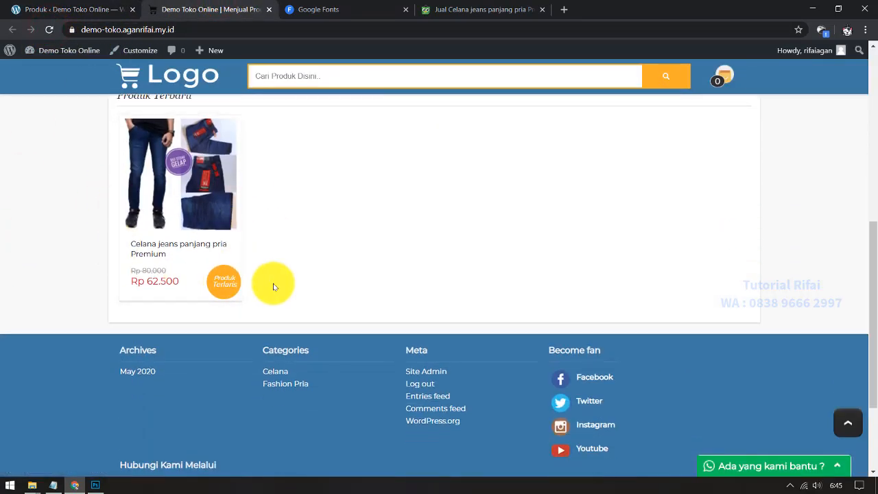
scroll(114, 279, up, 1)
Step: Open the Celana jeans panjang pria Premium page and choose colour Biostun and size 28
click(219, 211)
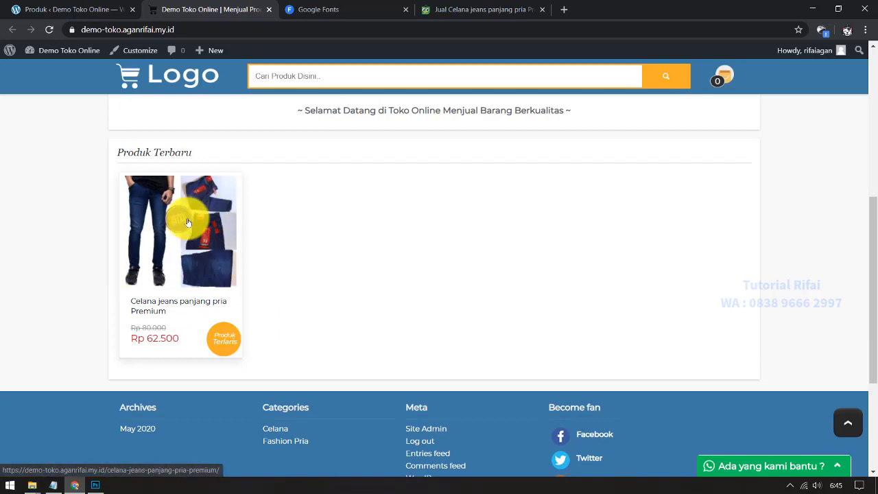
scroll(362, 284, down, 1)
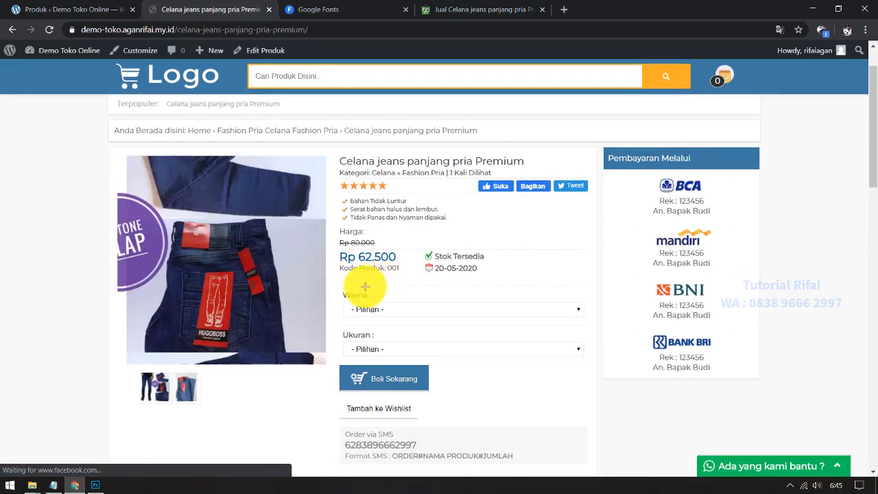
click(356, 309)
click(369, 329)
click(389, 345)
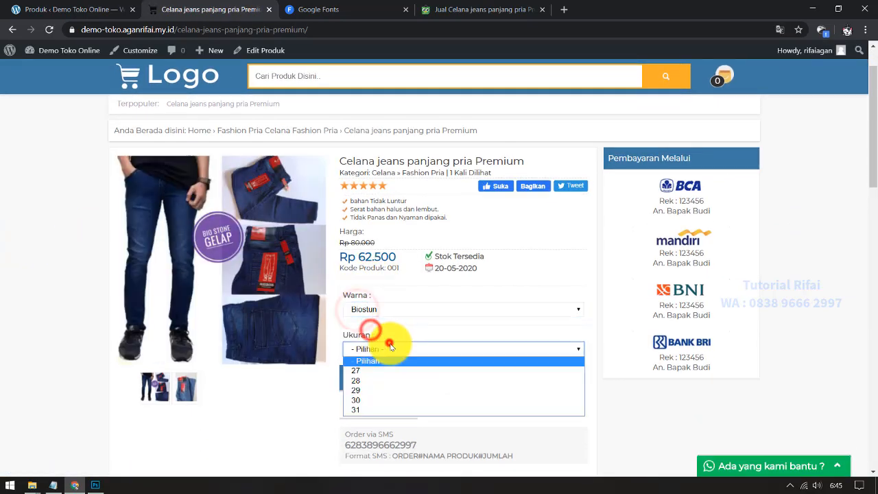
click(363, 379)
Step: Switch between the product photos and scroll through the product description
click(185, 388)
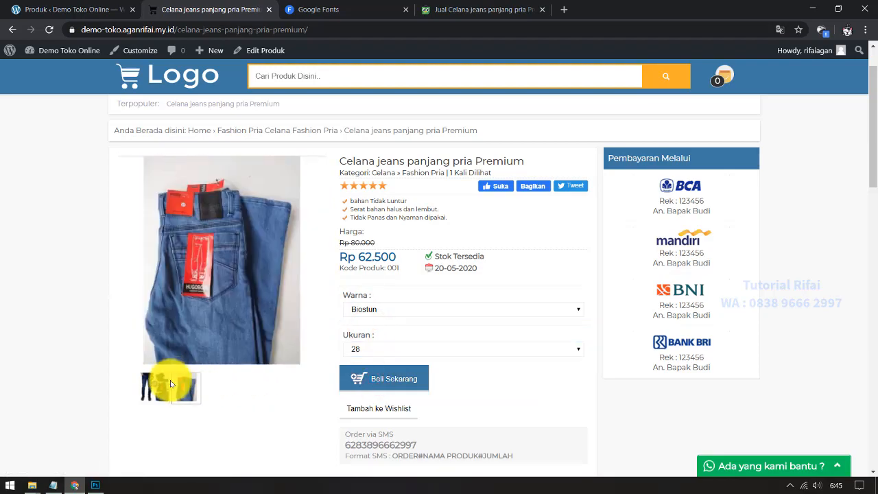
click(158, 384)
scroll(94, 310, down, 5)
scroll(434, 286, down, 8)
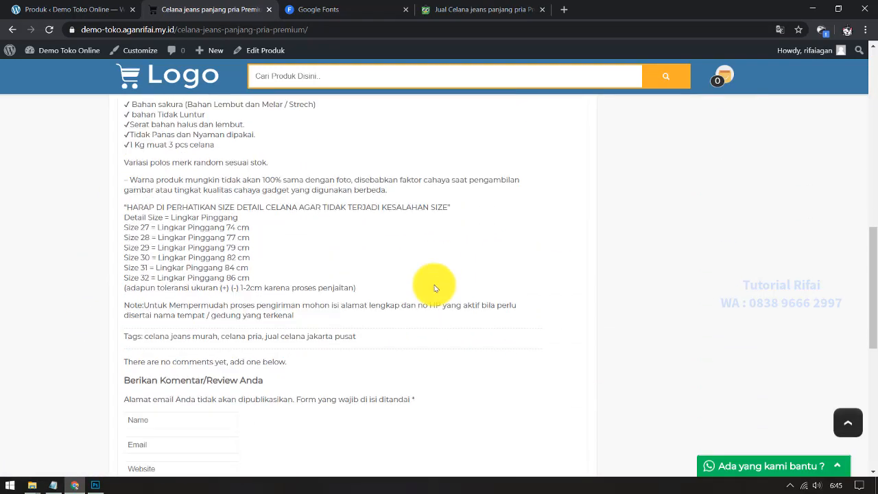
scroll(434, 286, up, 12)
scroll(434, 288, up, 2)
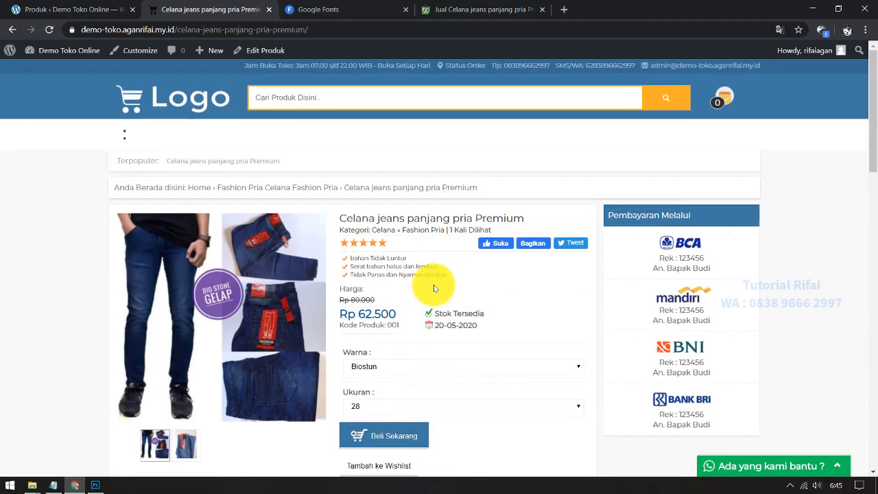
right_click(7, 224)
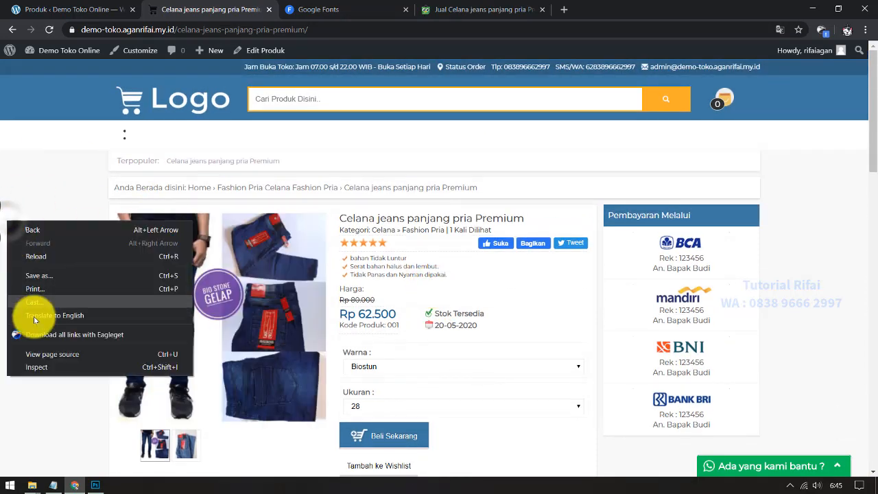
click(45, 368)
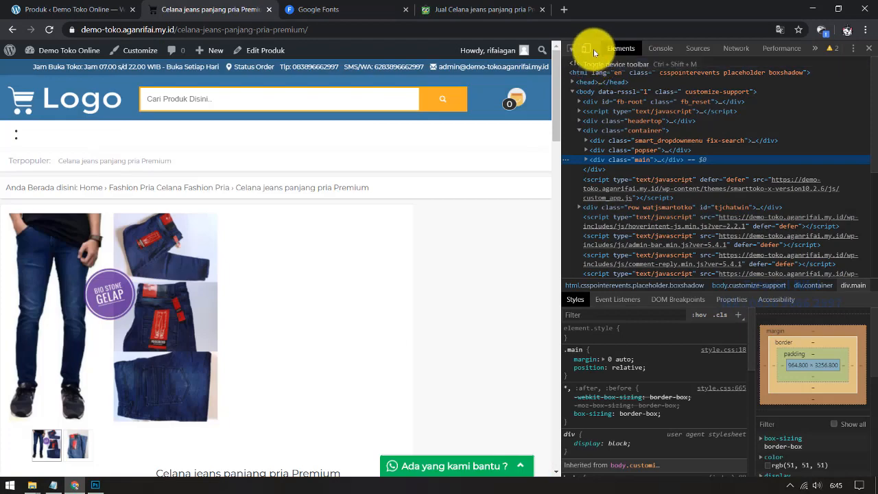
click(591, 48)
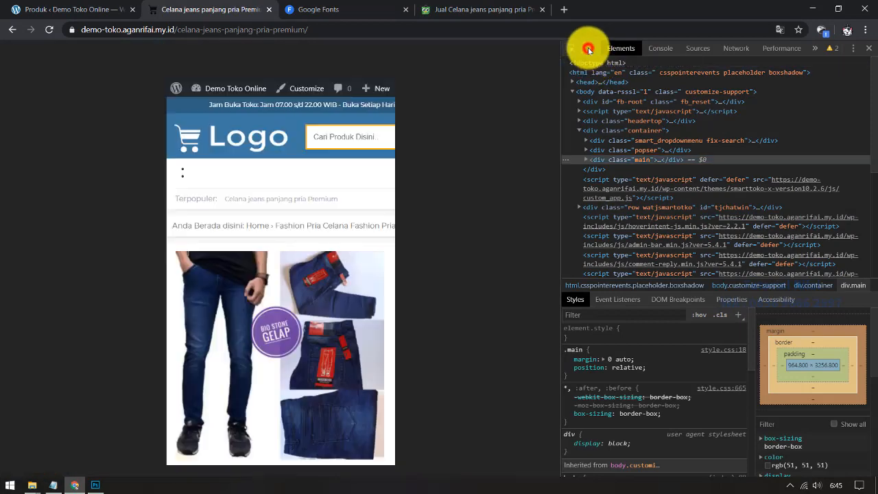
click(277, 335)
drag(276, 175, 275, 355)
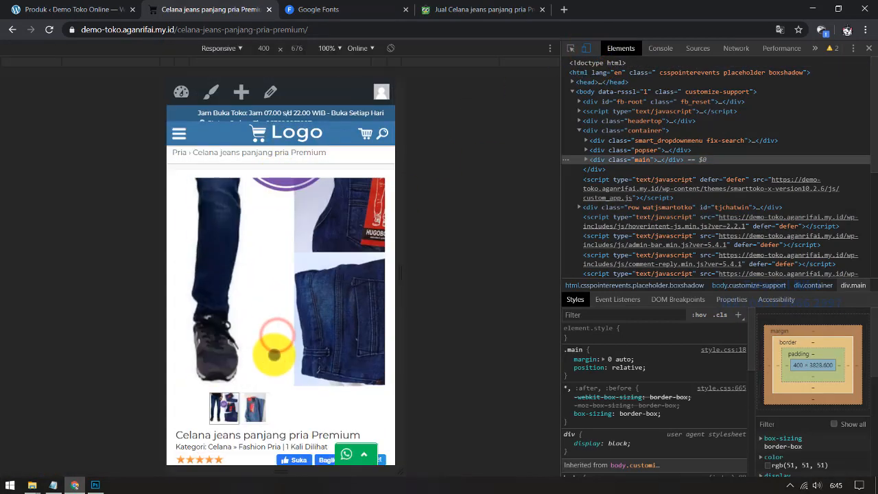
drag(298, 297, 294, 368)
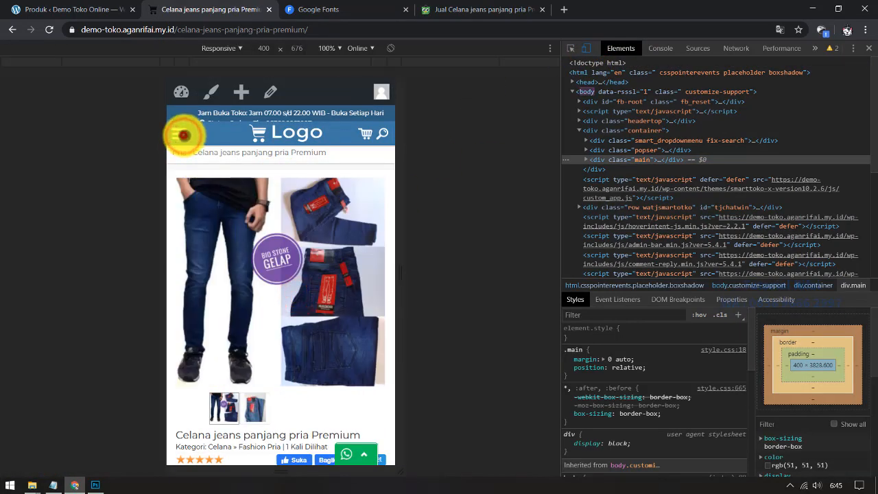
drag(306, 168, 326, 384)
drag(326, 437, 327, 385)
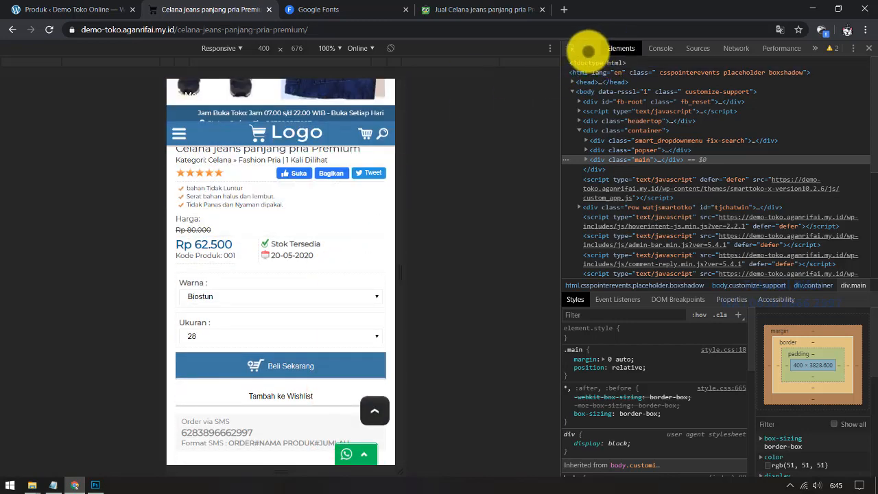
click(868, 48)
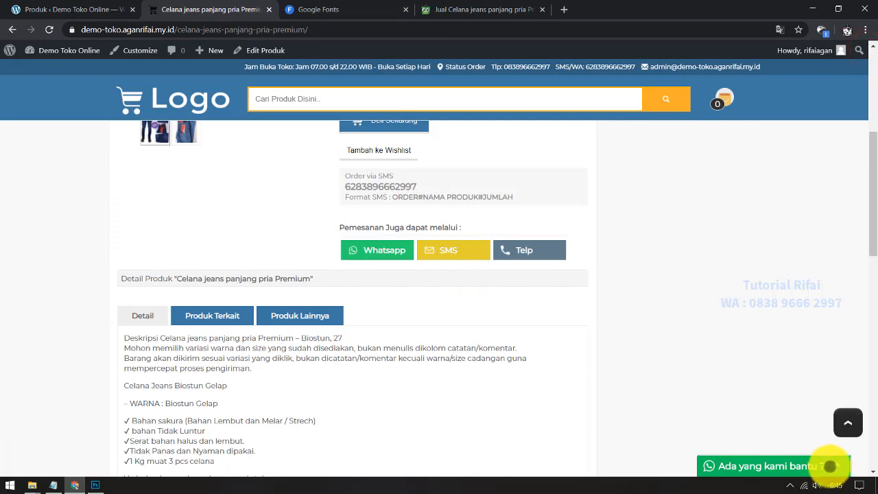
click(842, 464)
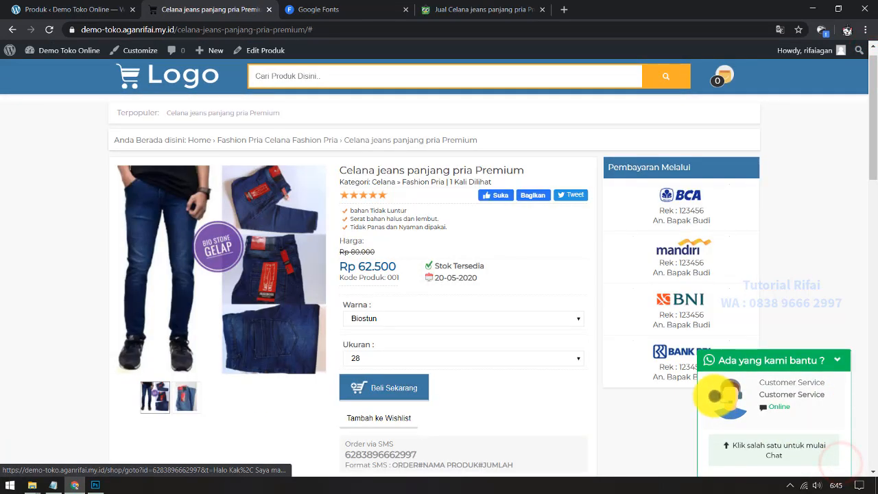
click(839, 359)
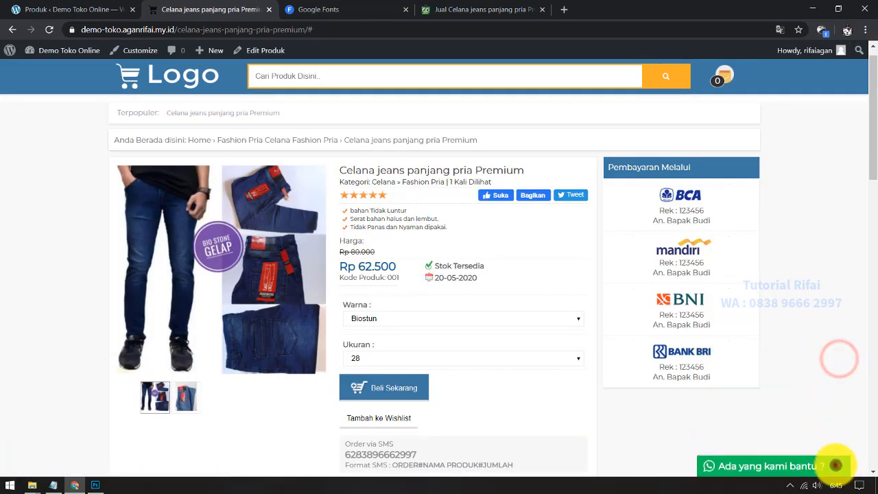
click(839, 464)
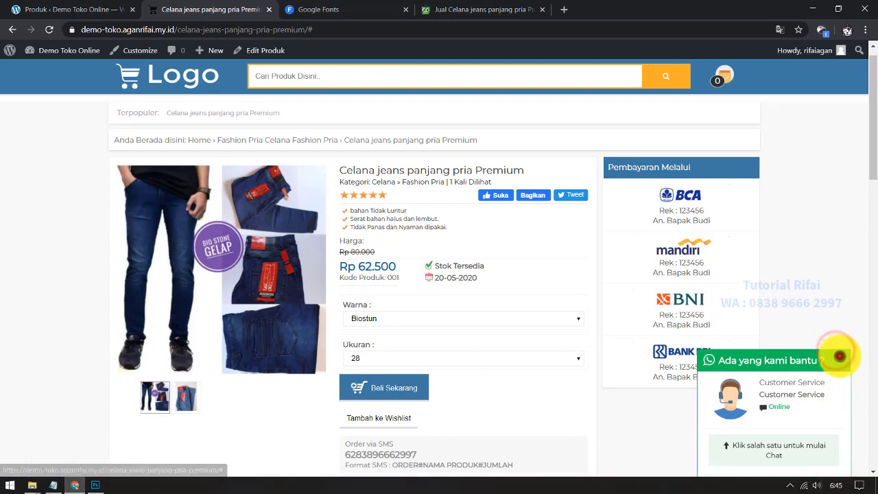
click(835, 350)
scroll(31, 425, down, 5)
click(53, 477)
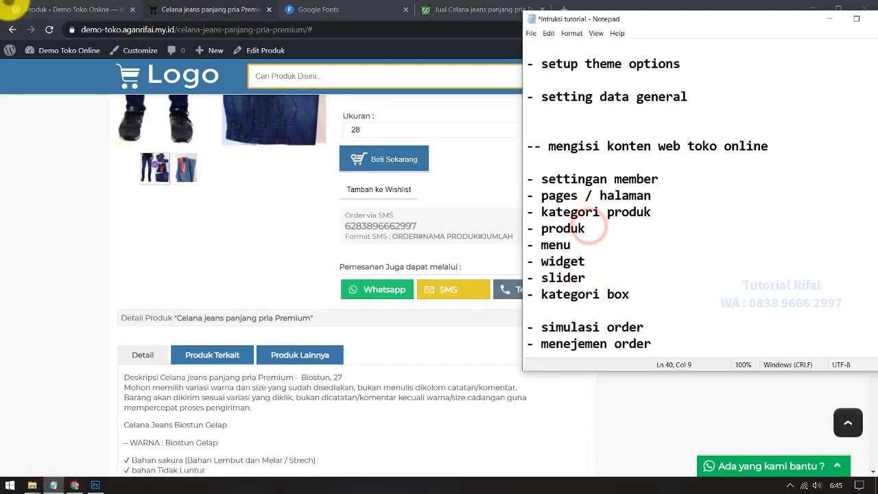
Step: In the Notepad checklist, mark the produk entry and select the '- menu' line as next
click(14, 10)
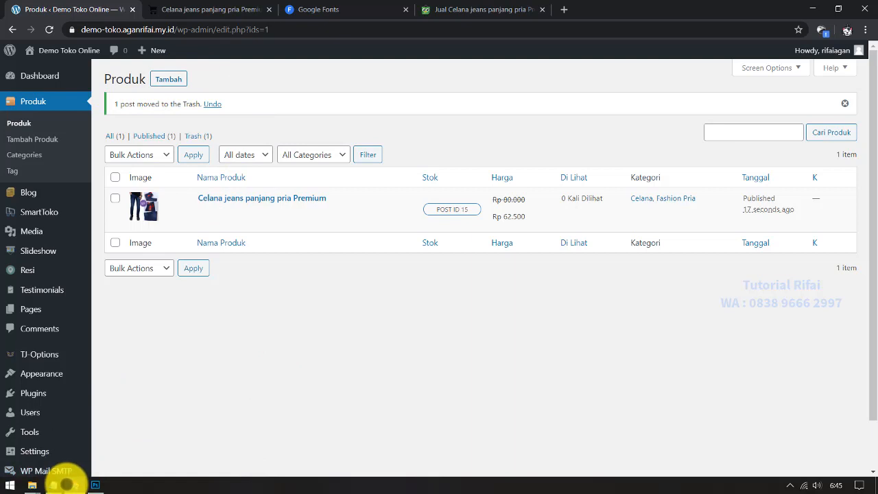
click(55, 483)
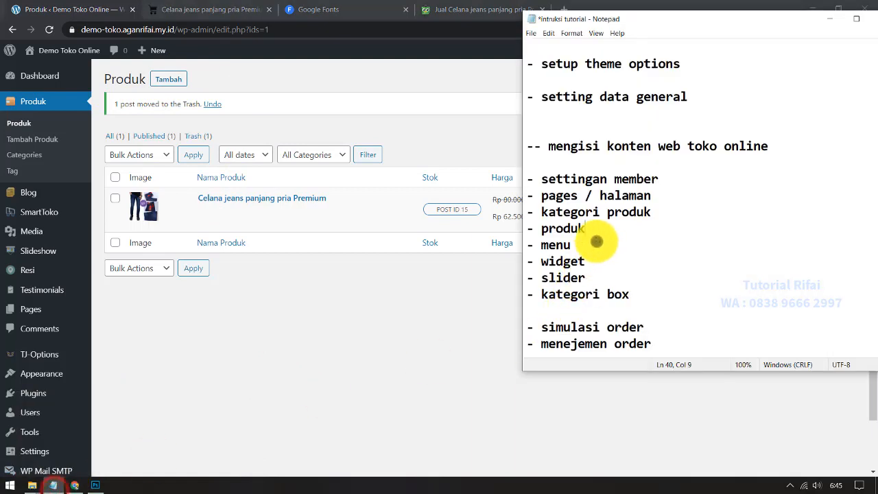
drag(598, 231, 516, 229)
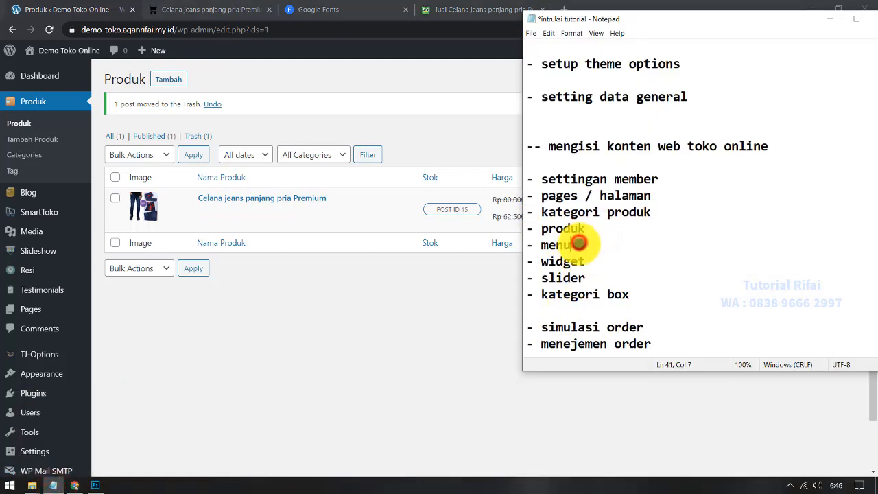
drag(579, 244, 426, 238)
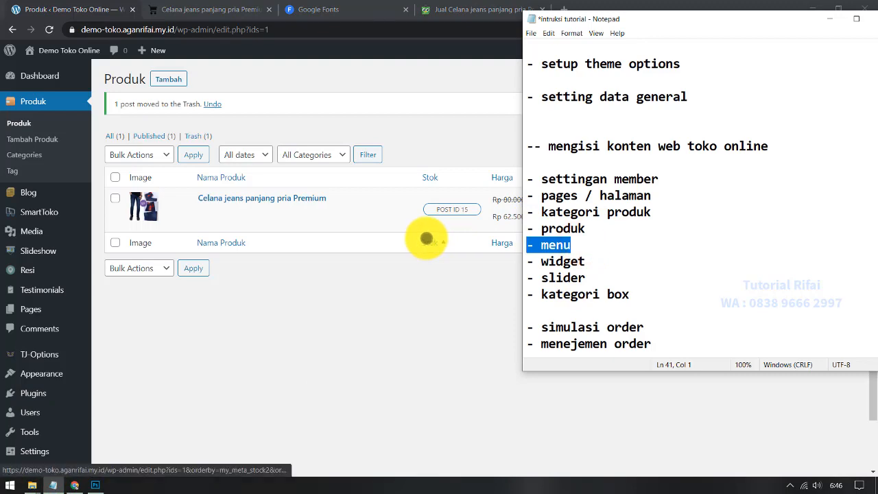
Step: Open Appearance > Menus in the WordPress admin, showing the empty Header Menu
click(231, 8)
scroll(313, 160, up, 5)
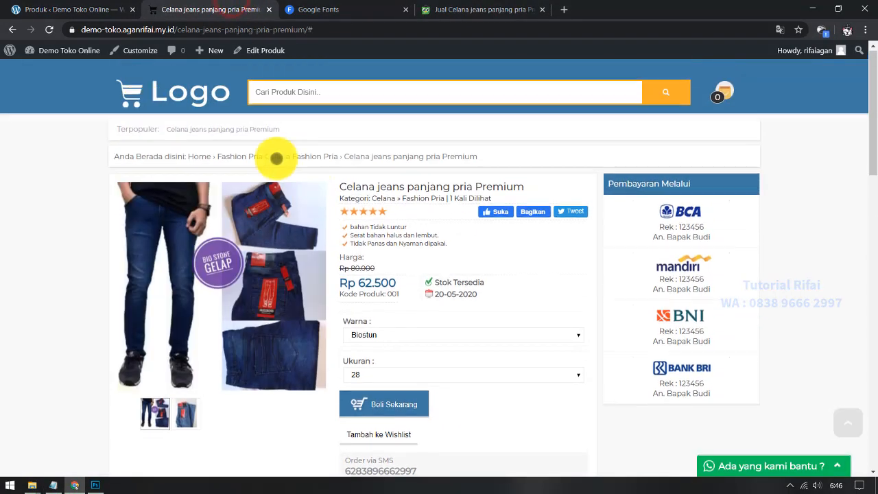
click(154, 97)
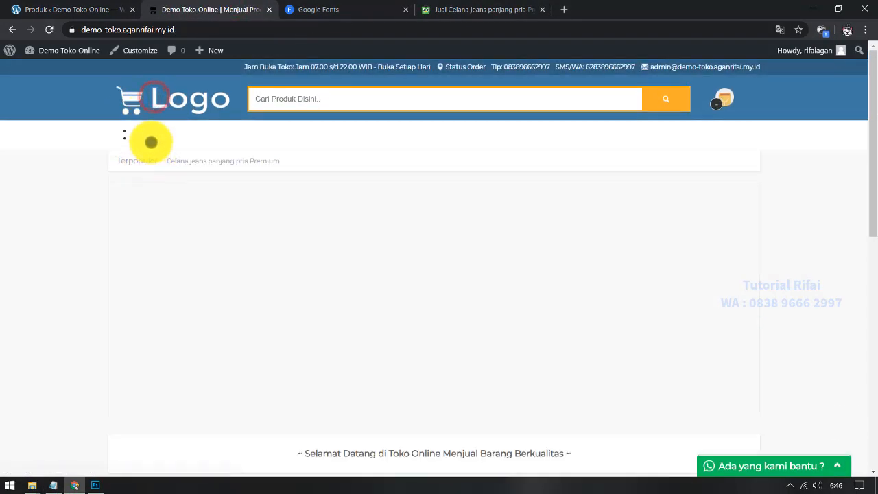
click(74, 9)
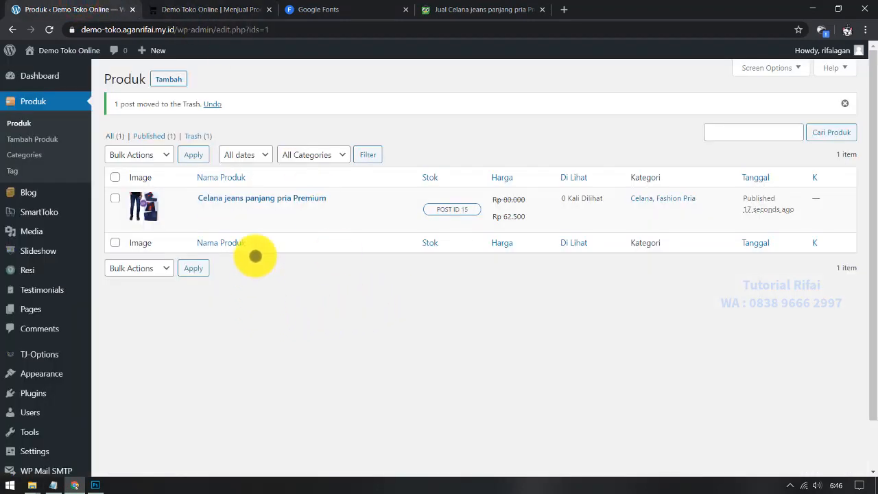
scroll(87, 309, down, 1)
mouse_move(76, 339)
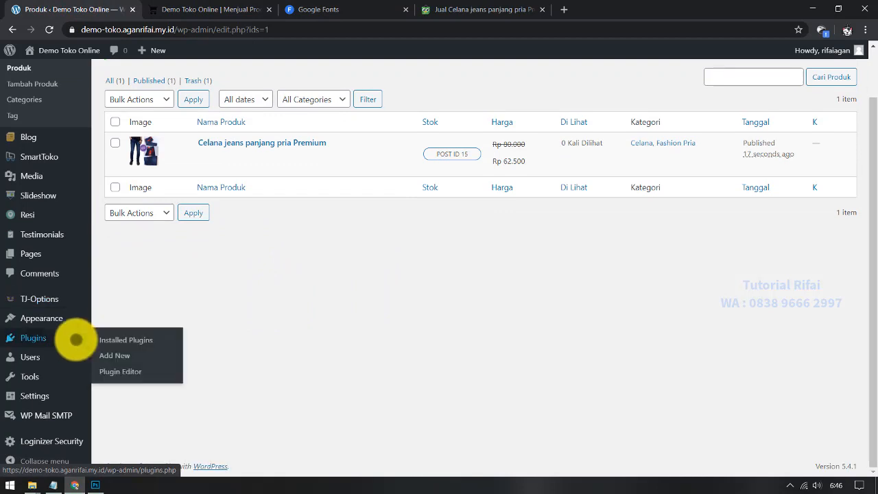
mouse_move(62, 324)
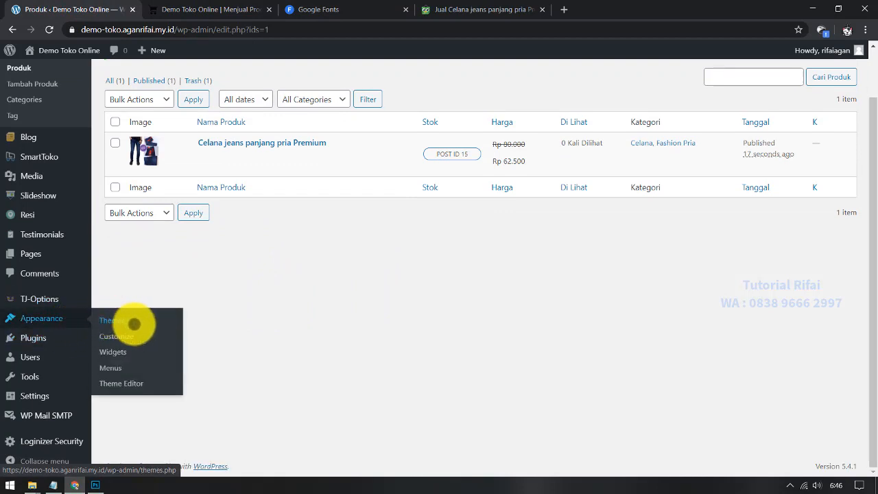
click(124, 367)
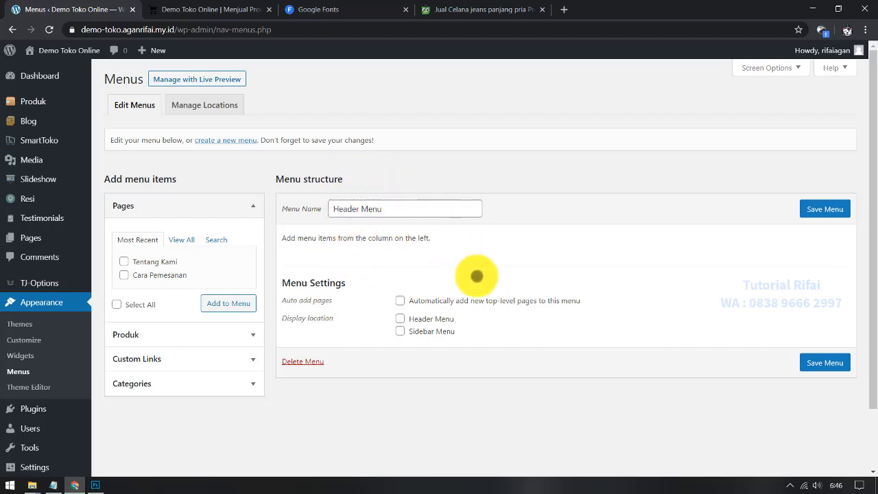
Step: Tick Header Menu as the header display location and save the menu
click(401, 317)
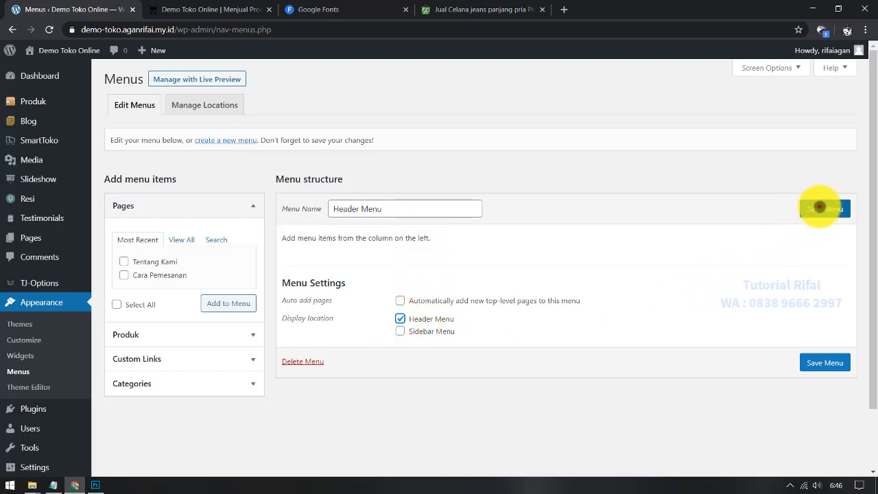
click(819, 207)
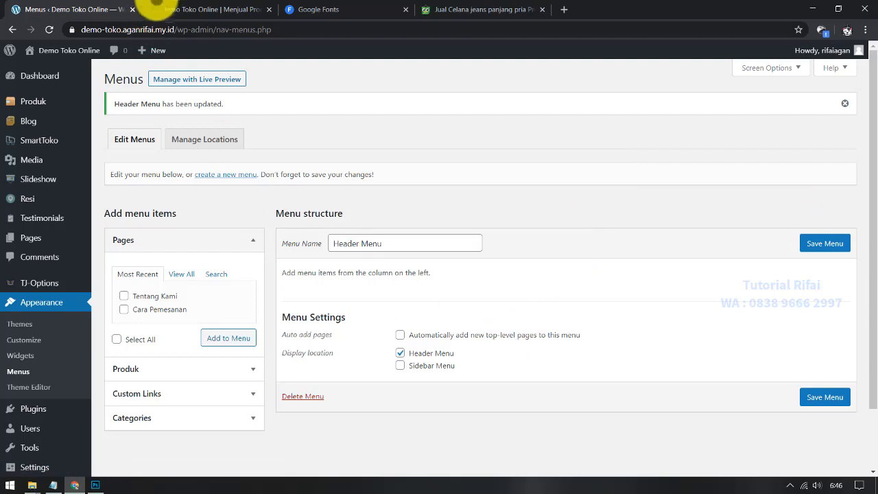
click(156, 7)
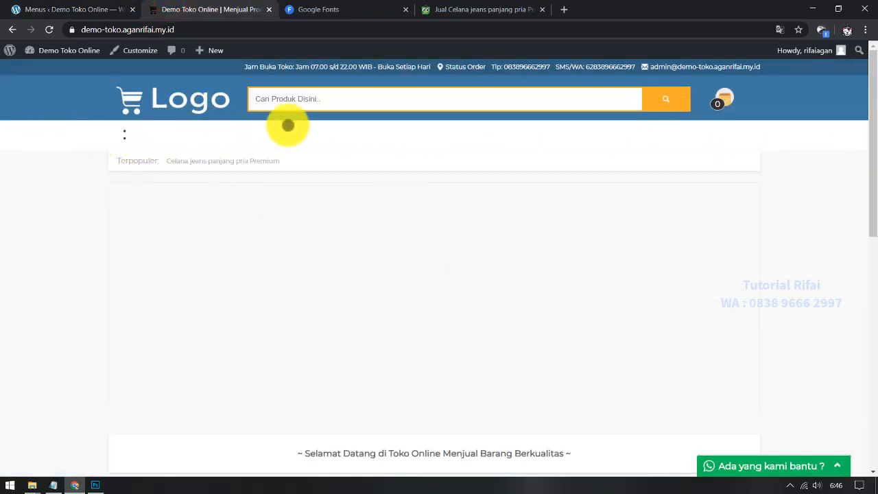
click(86, 7)
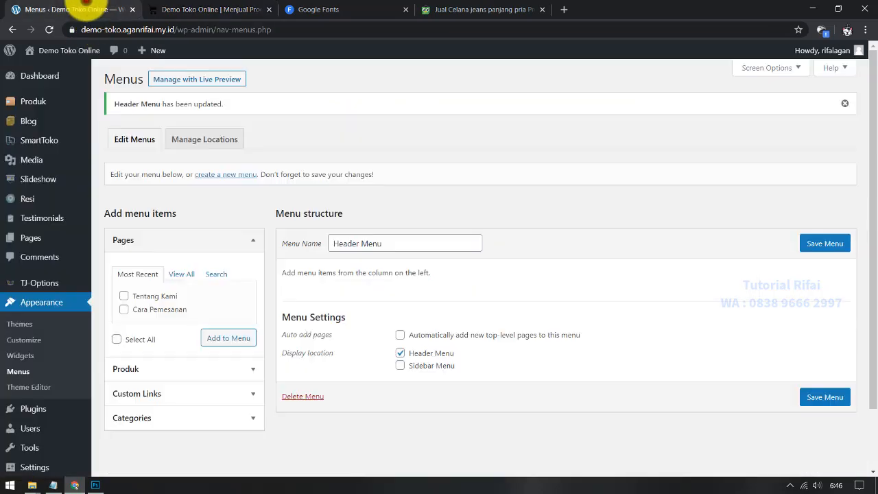
click(248, 9)
click(76, 8)
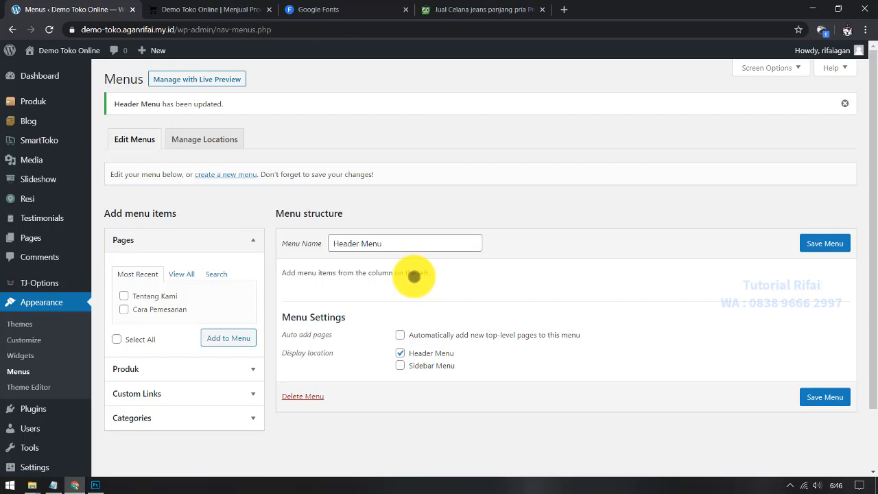
Step: Add the Tentang Kami and Cara Pemesanan pages to the Header Menu
scroll(413, 275, down, 1)
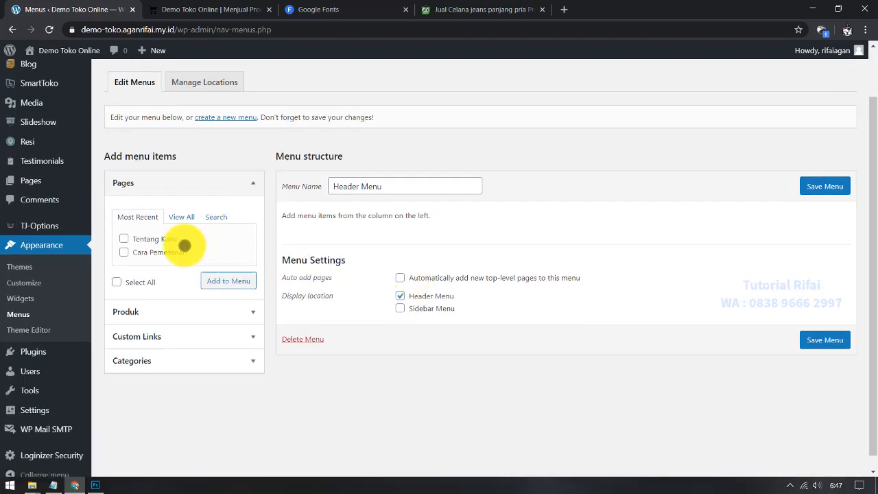
click(166, 343)
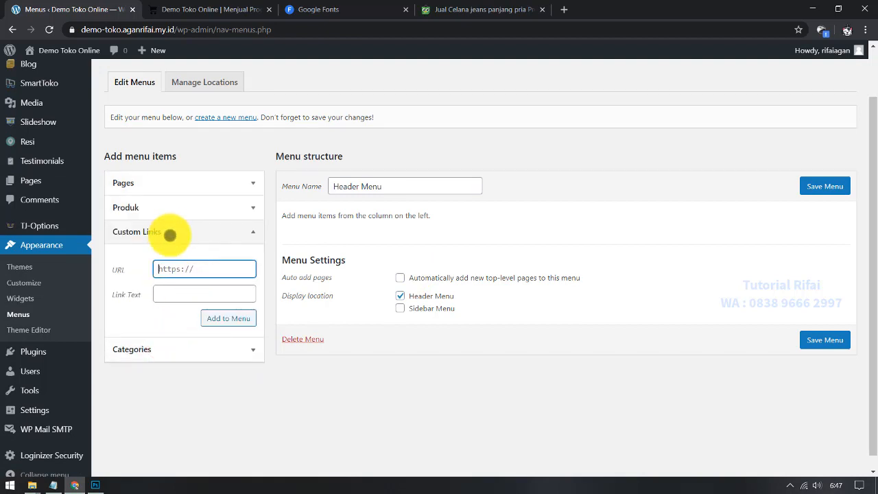
click(171, 207)
click(176, 185)
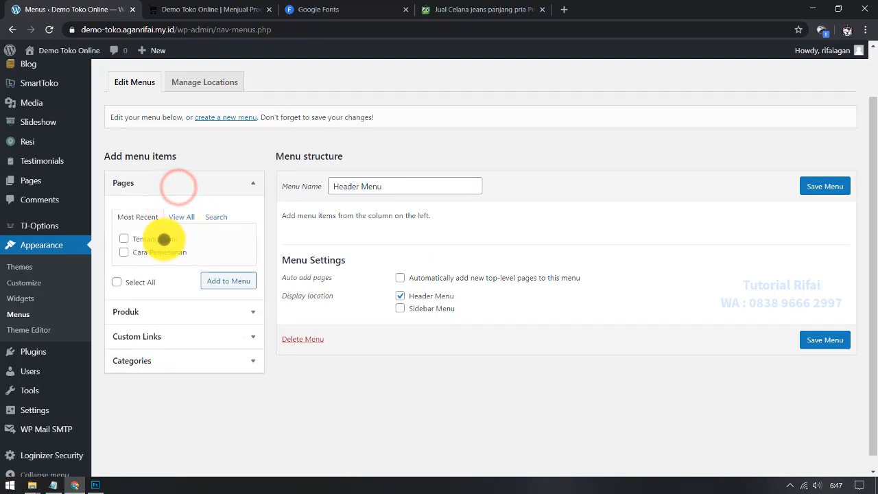
click(228, 280)
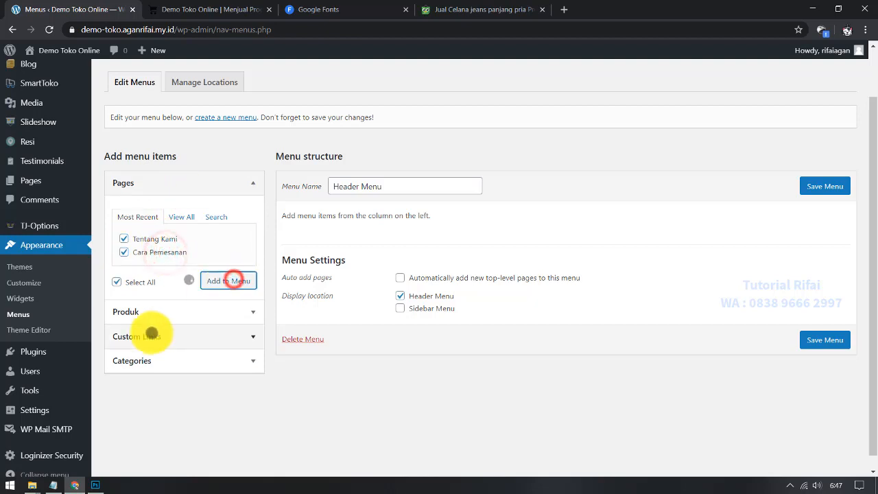
Step: Add a custom link with URL # and text 'Kategori Produk' to the menu
click(196, 312)
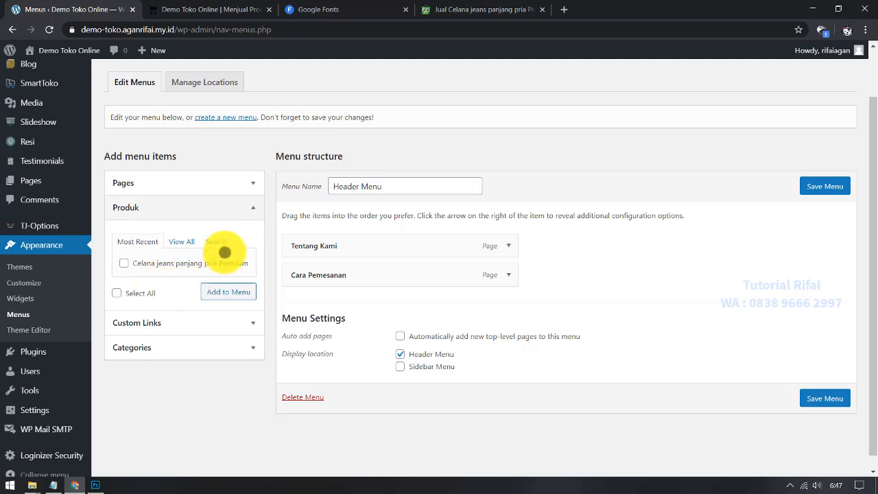
click(242, 207)
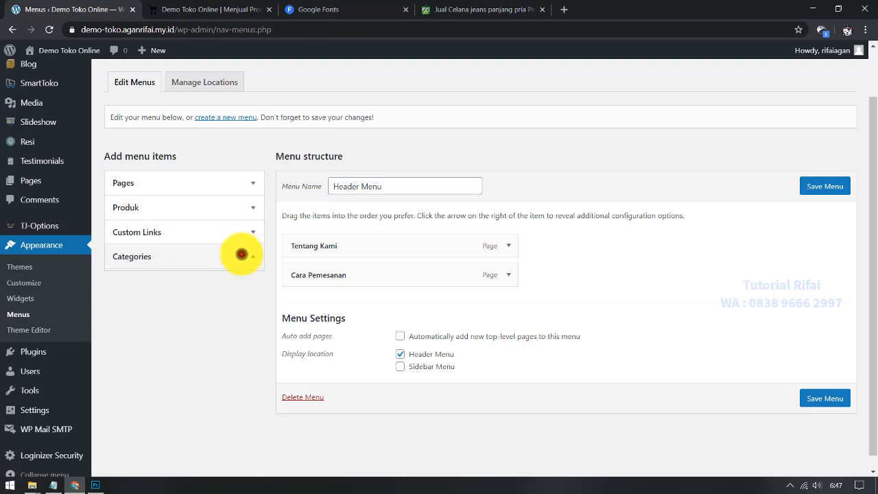
click(241, 254)
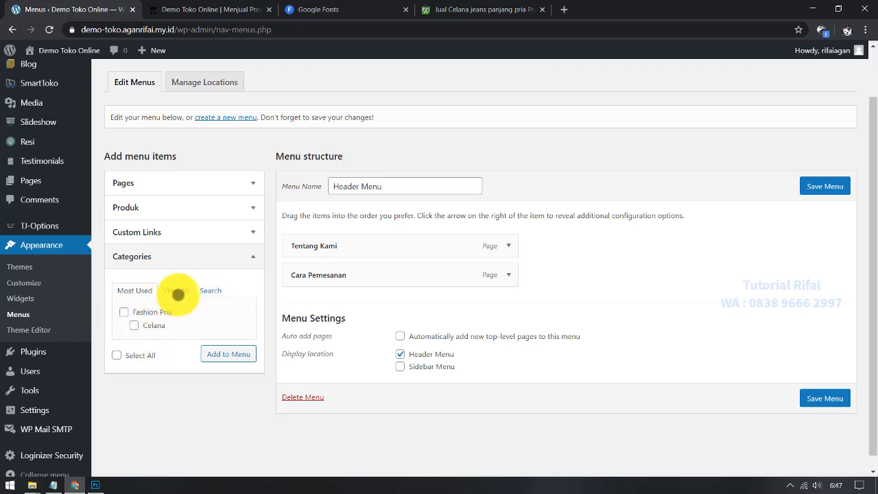
click(176, 290)
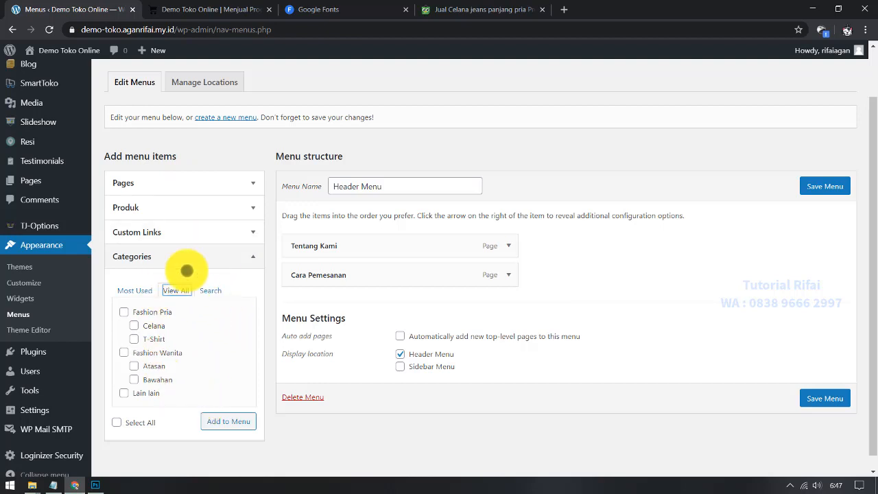
click(170, 227)
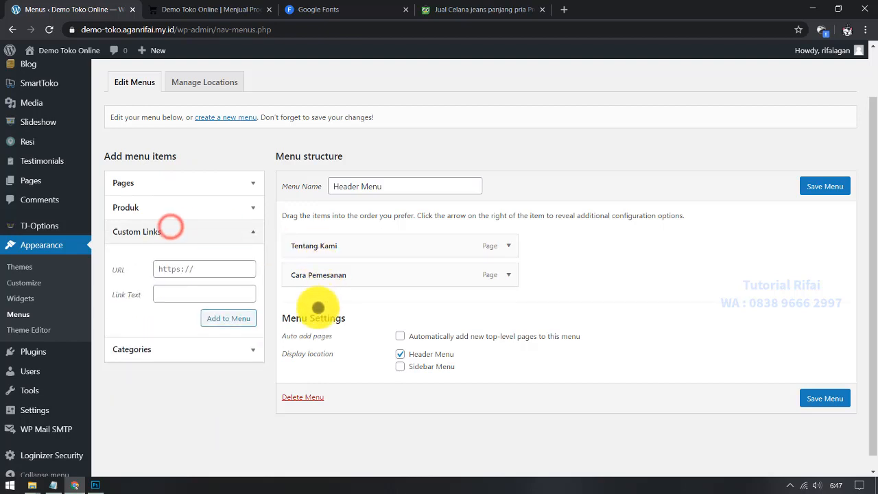
click(188, 269)
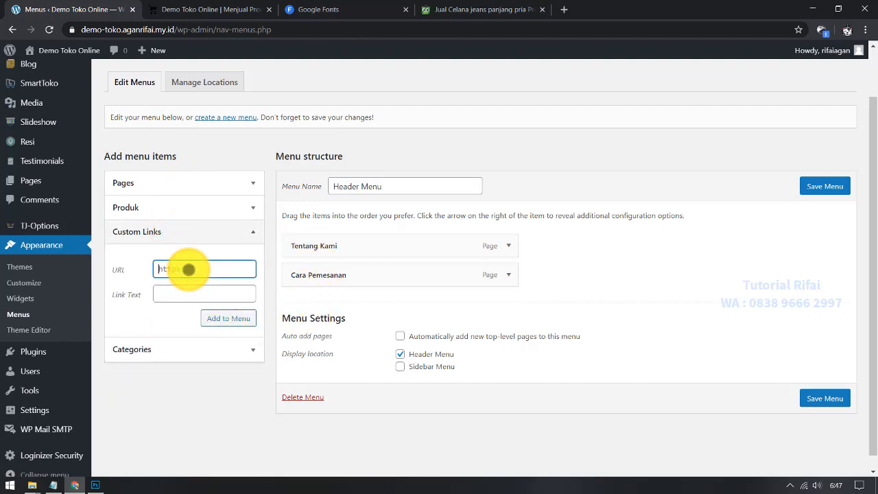
click(178, 267)
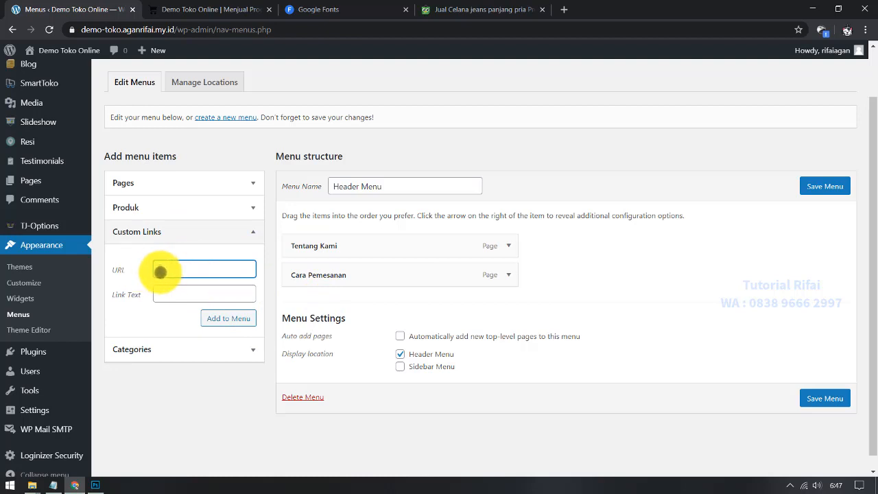
drag(155, 269, 185, 298)
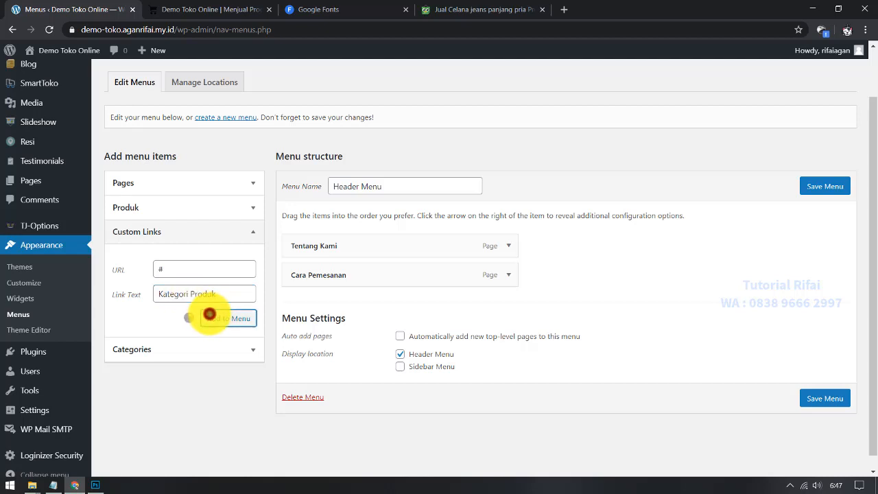
click(199, 347)
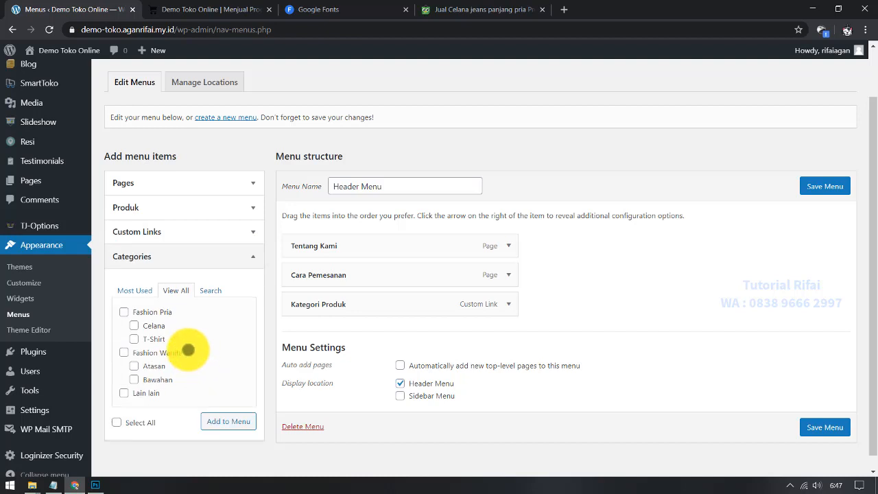
Step: Add Fashion Pria with Celana and T-Shirt to the menu, nested under Kategori Produk
scroll(188, 350, down, 1)
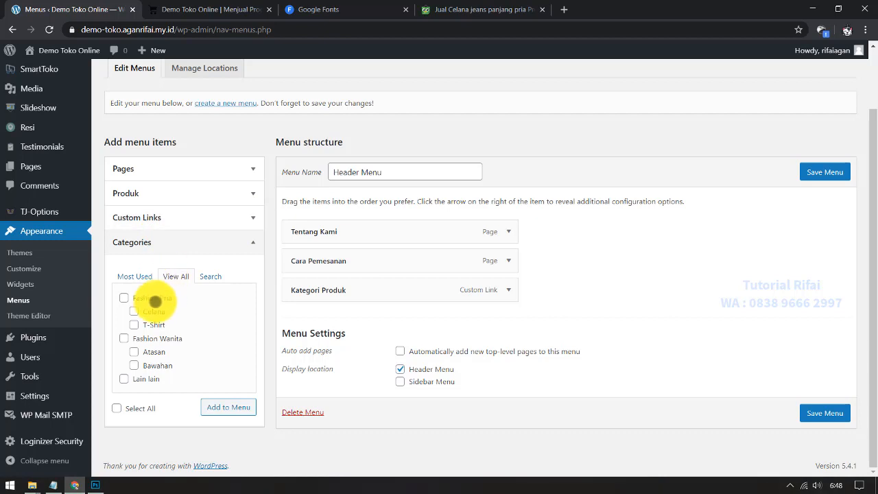
click(153, 298)
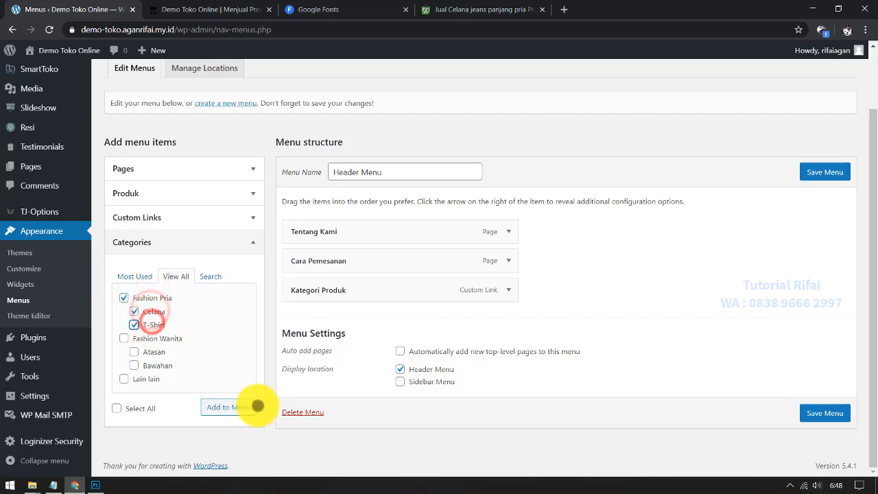
click(228, 407)
scroll(383, 381, down, 1)
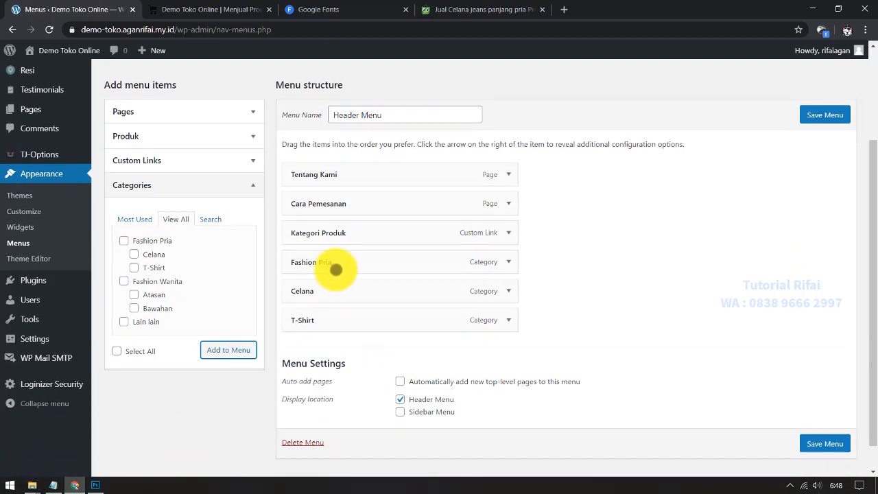
drag(335, 268, 364, 291)
drag(321, 321, 364, 330)
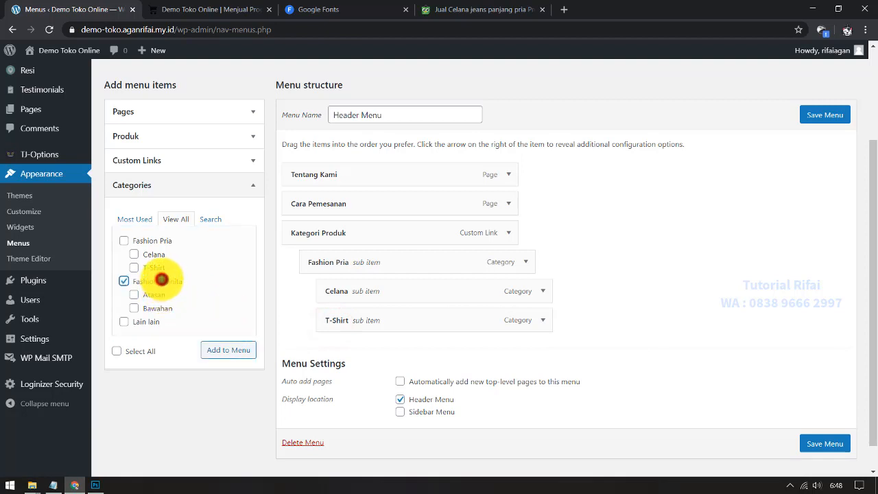
Step: Add Fashion Wanita with Atasan and Bawahan to the menu, nested under Kategori Produk
click(158, 295)
click(157, 308)
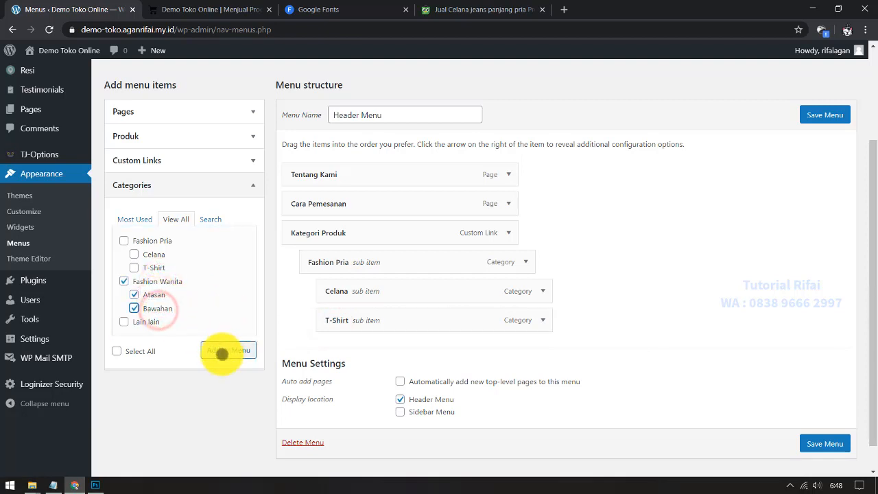
click(221, 352)
scroll(384, 343, down, 1)
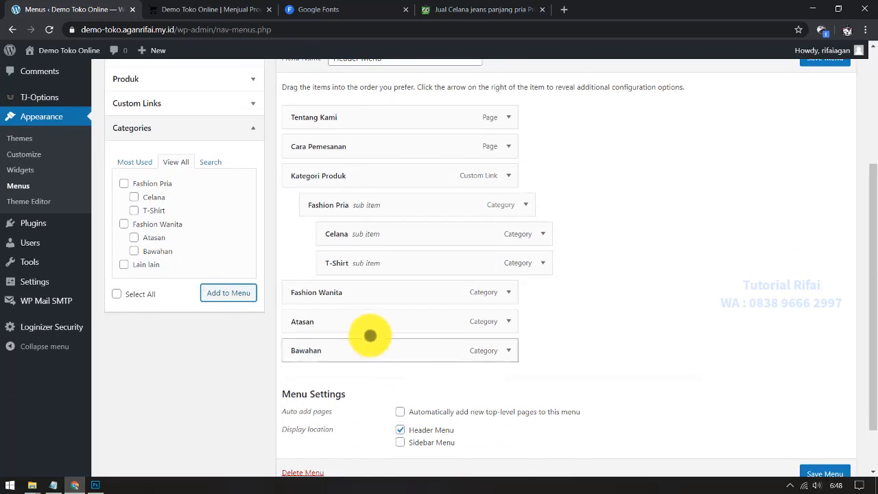
drag(359, 323, 307, 292)
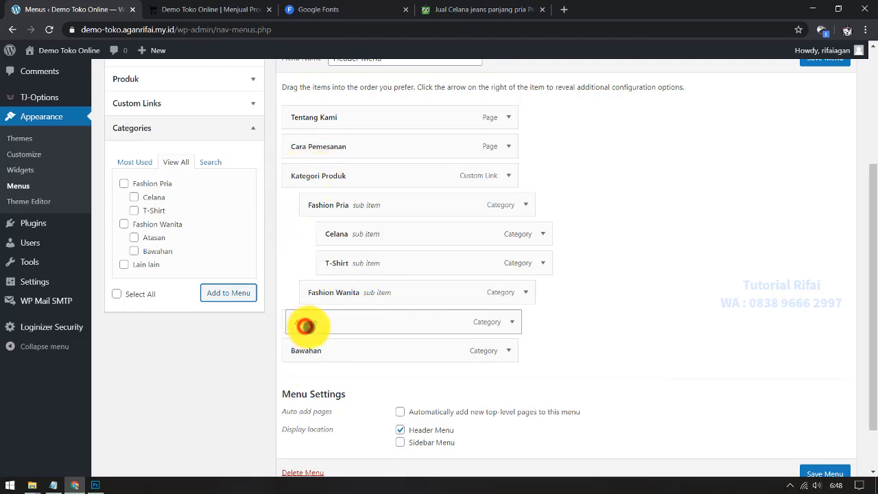
drag(305, 326, 364, 346)
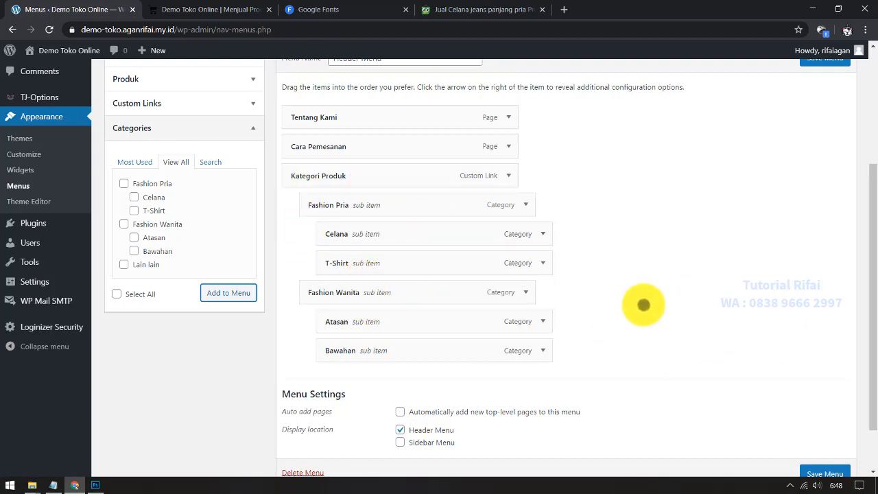
scroll(651, 301, up, 1)
scroll(652, 274, up, 1)
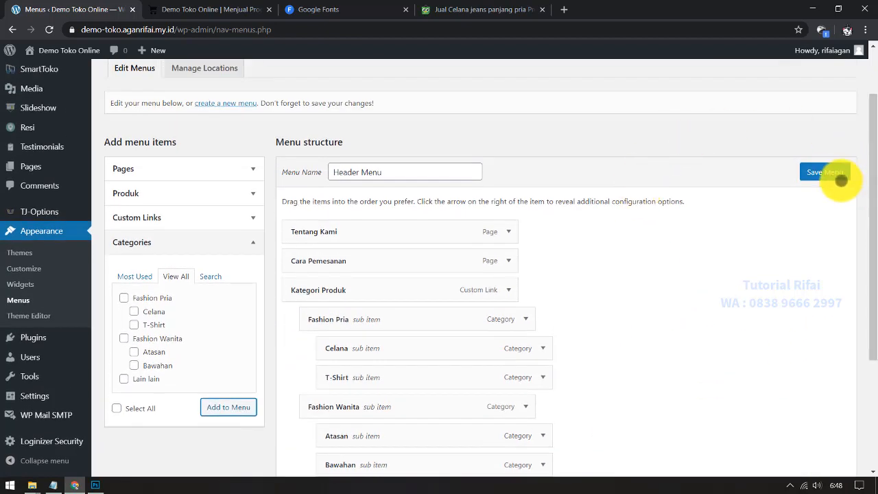
Step: Save the Header Menu and check the Kategori Produk dropdown on the storefront
click(835, 174)
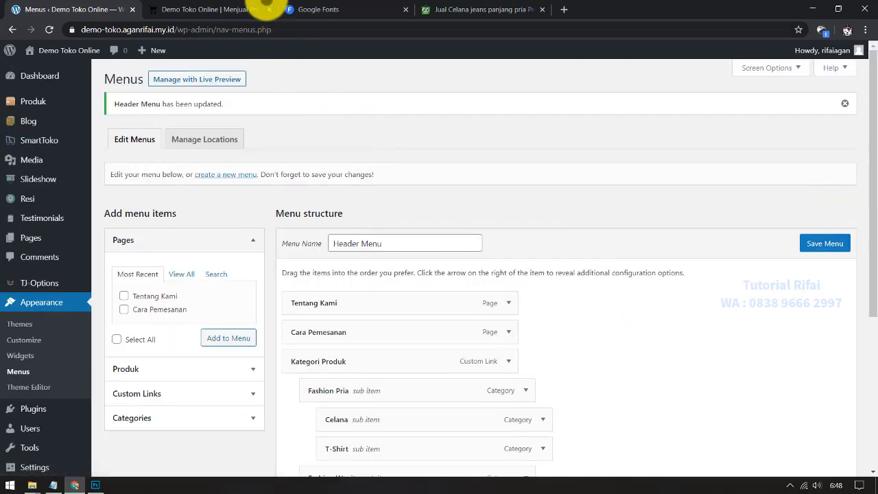
click(233, 9)
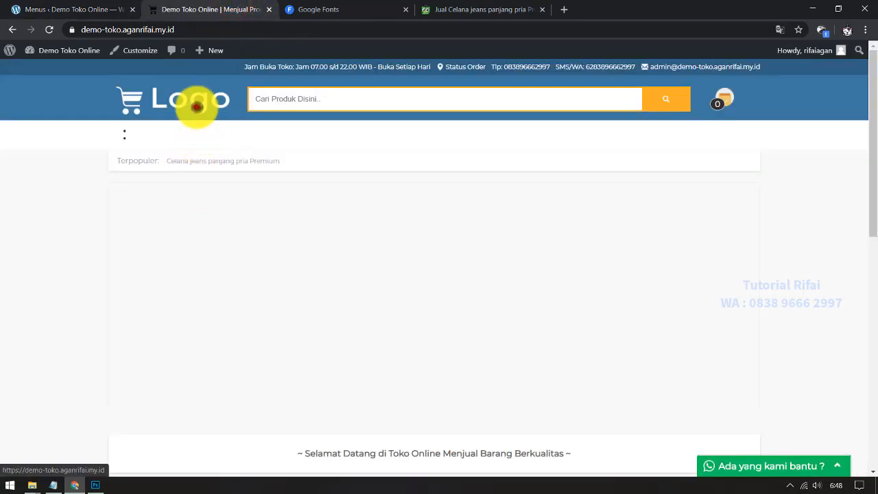
click(197, 106)
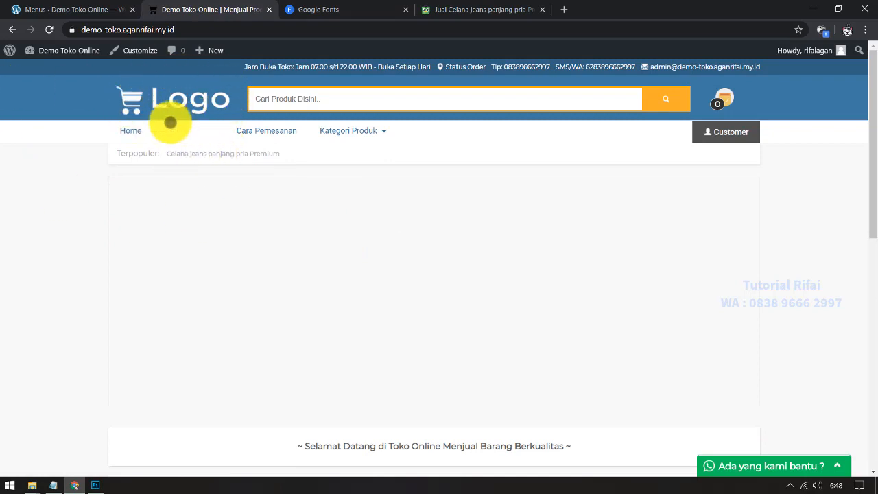
mouse_move(334, 131)
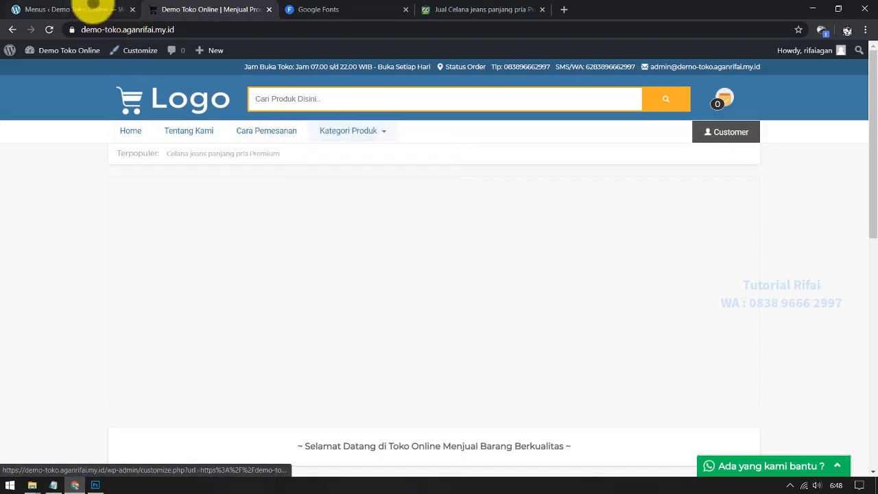
click(96, 10)
scroll(456, 336, down, 2)
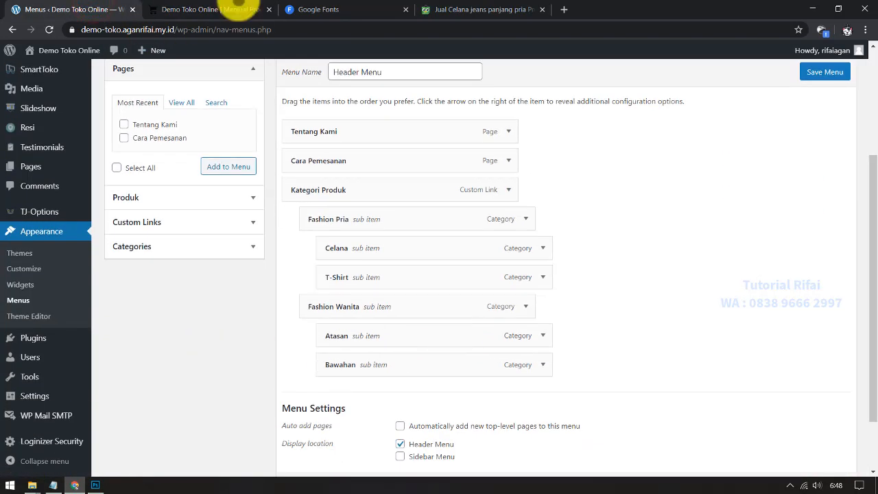
click(235, 7)
mouse_move(326, 128)
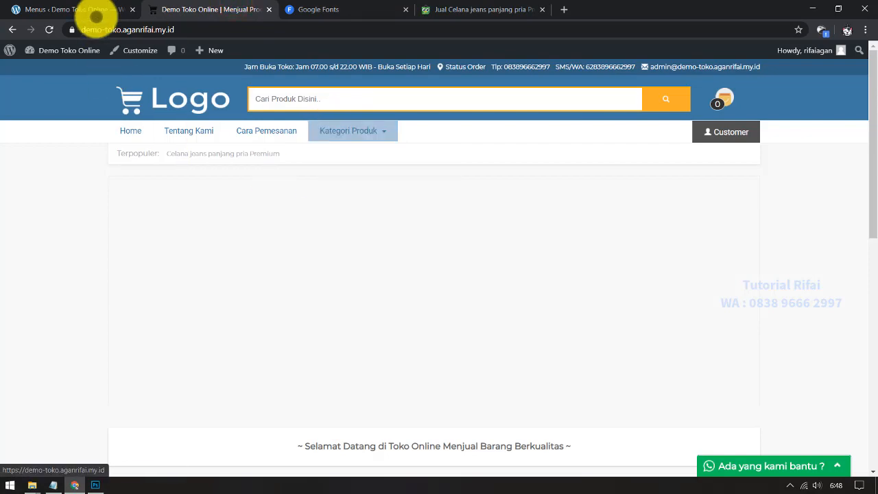
Step: Expand Categories in the menu items panel and show all categories via View All
click(94, 14)
scroll(239, 315, up, 1)
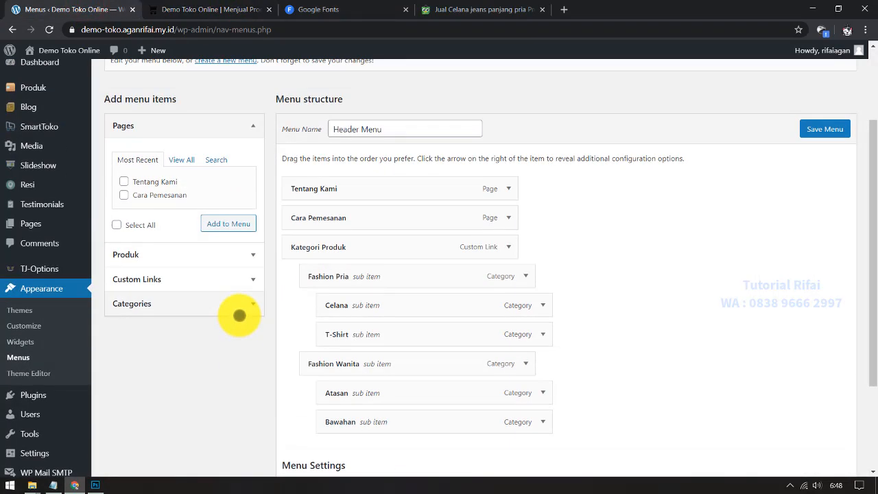
click(178, 285)
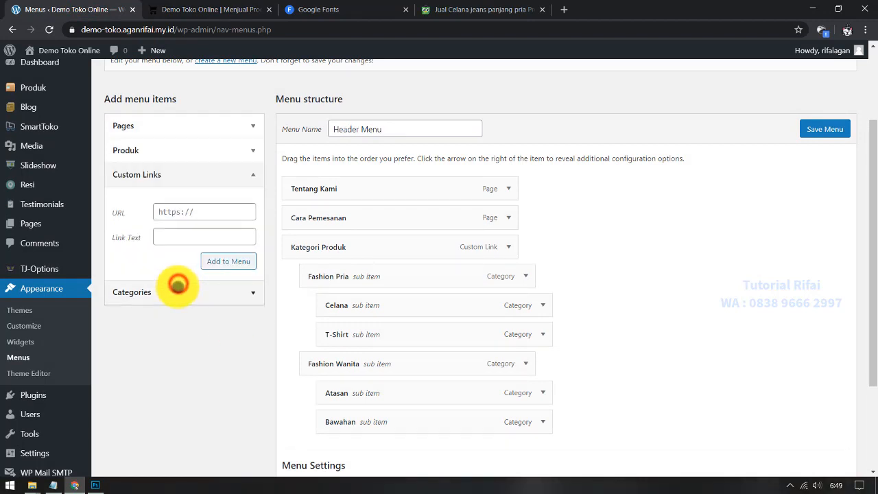
click(175, 289)
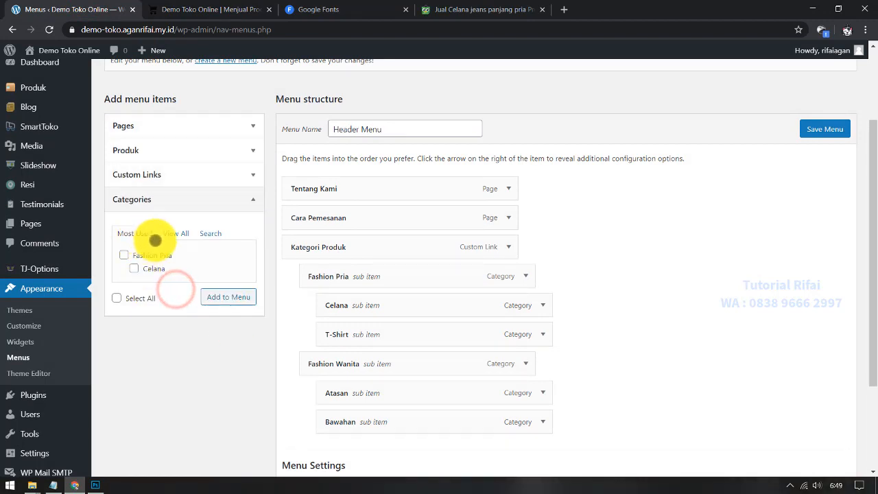
click(177, 233)
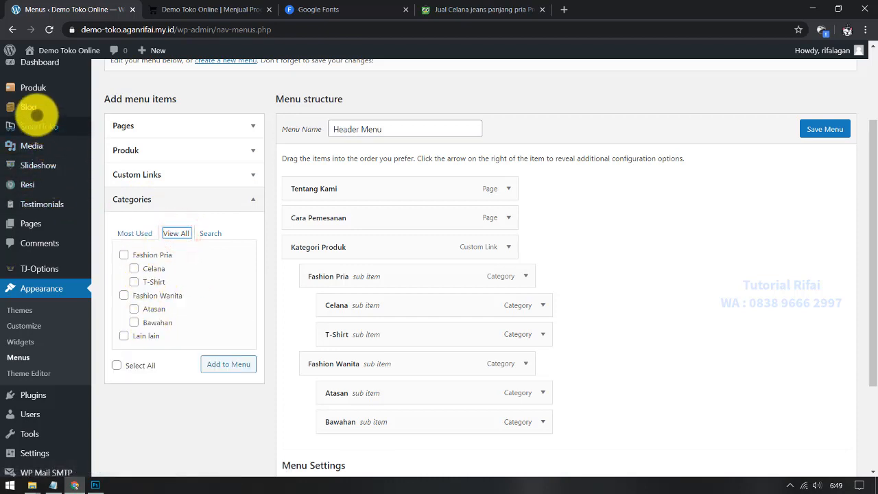
Step: Drag Kategori Produk and its sub-items above Tentang Kami, then save the Header Menu
mouse_move(42, 83)
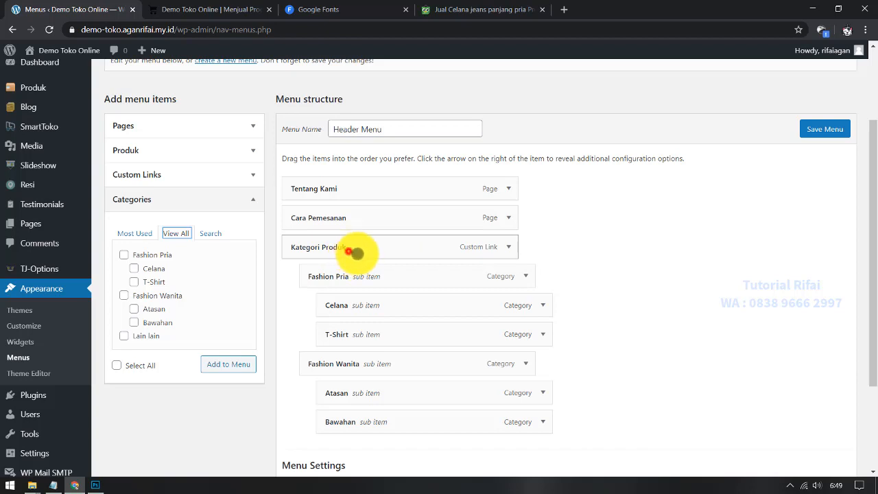
drag(356, 253, 314, 186)
click(816, 129)
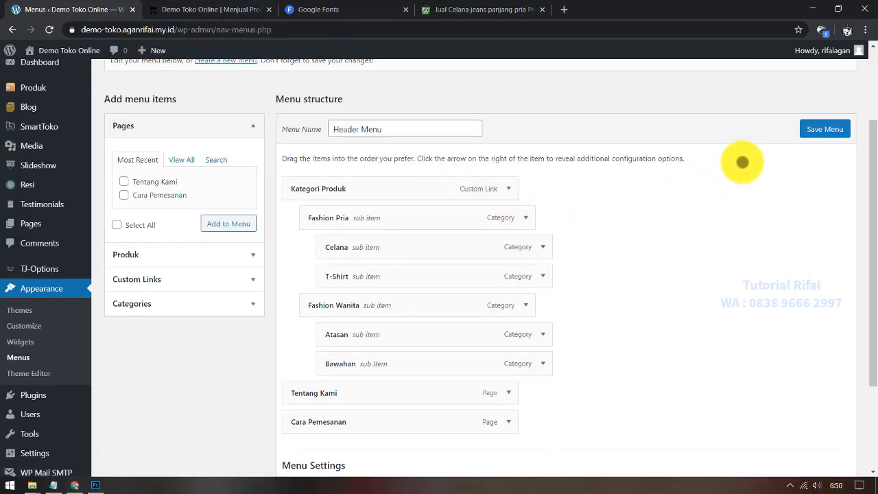
click(820, 129)
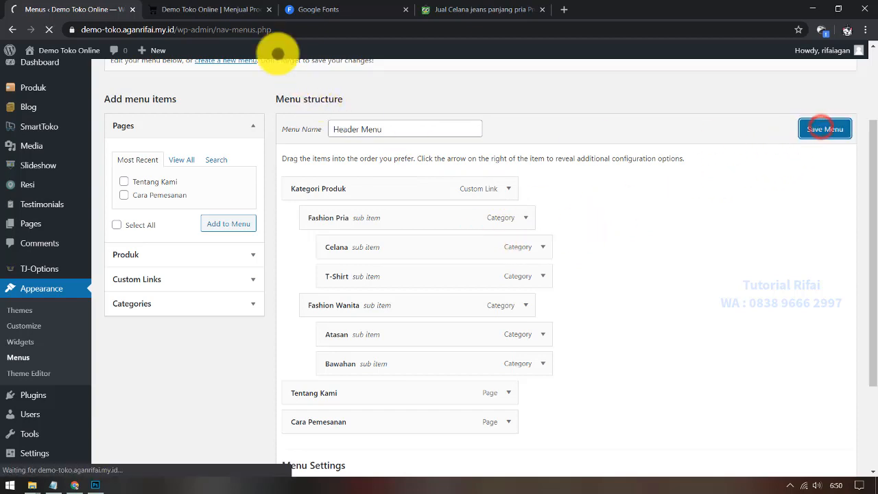
click(227, 9)
click(49, 29)
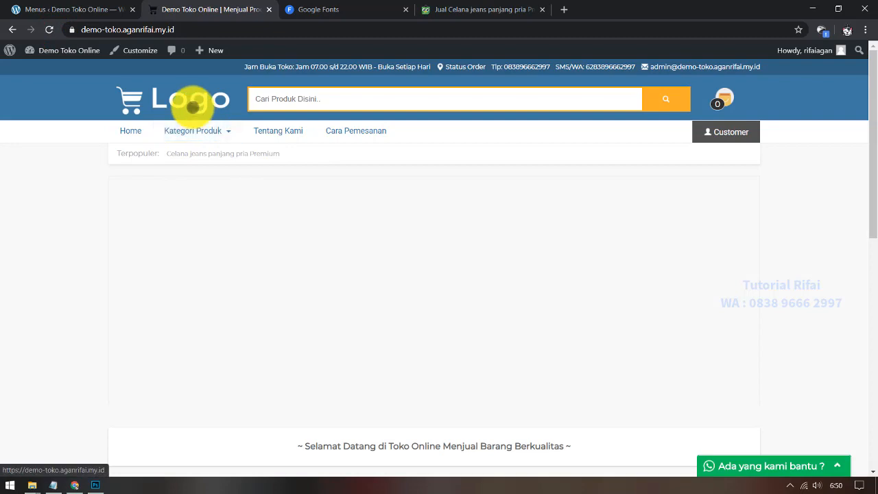
mouse_move(193, 130)
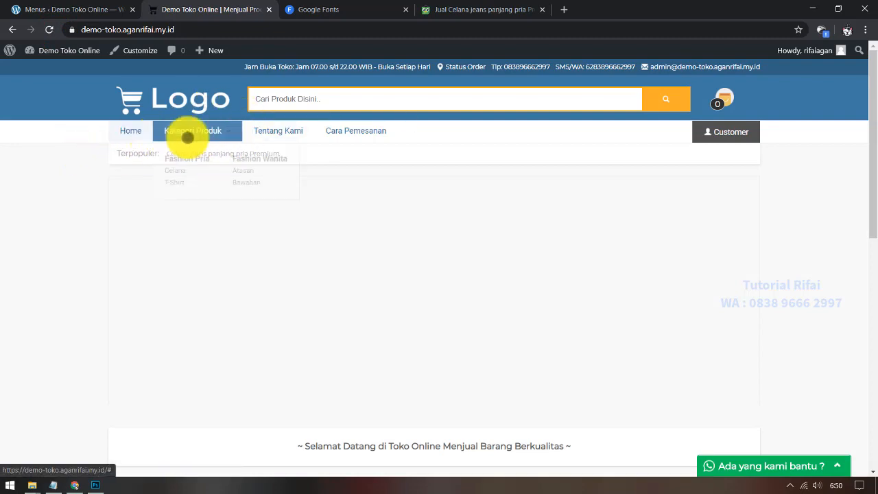
click(139, 8)
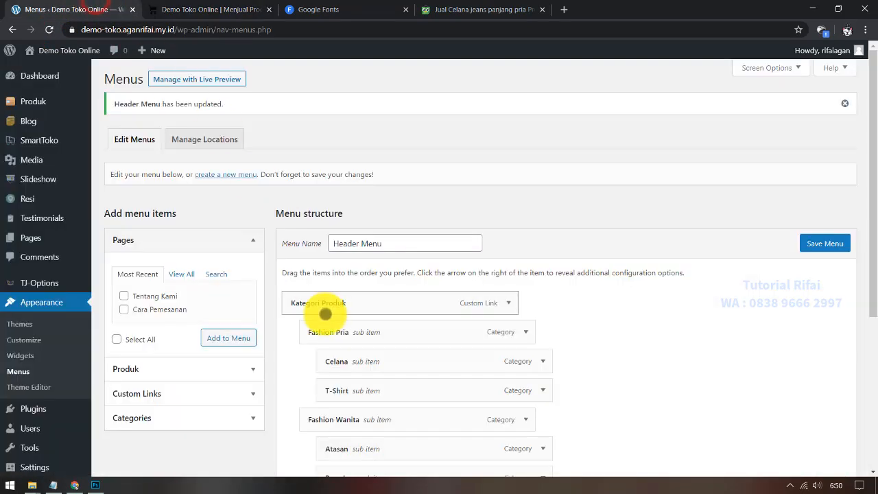
scroll(324, 310, down, 2)
scroll(325, 310, down, 3)
scroll(328, 363, up, 4)
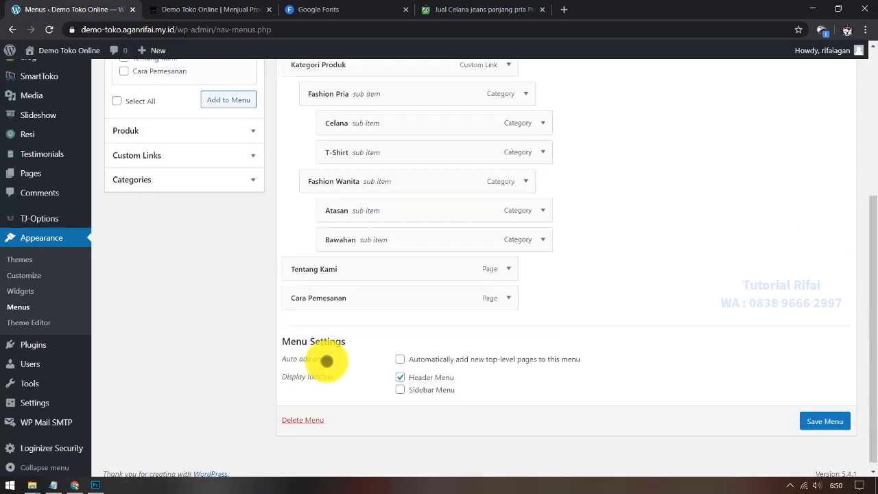
scroll(255, 240, down, 3)
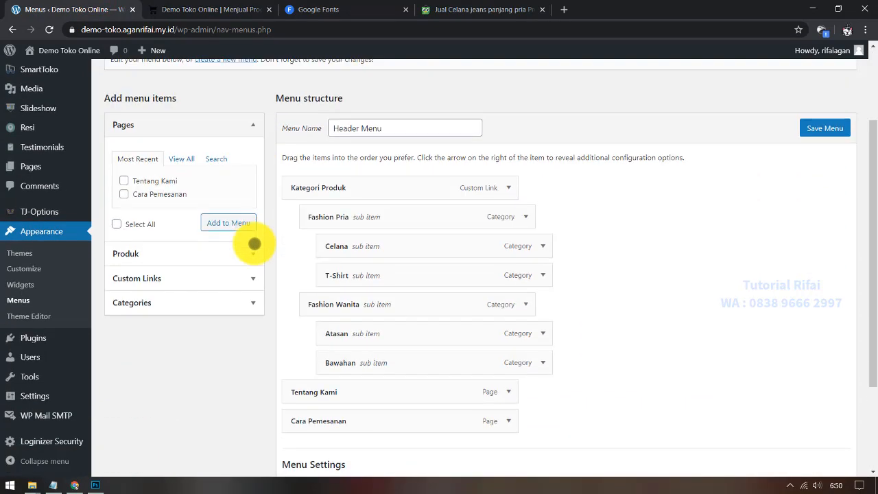
click(52, 485)
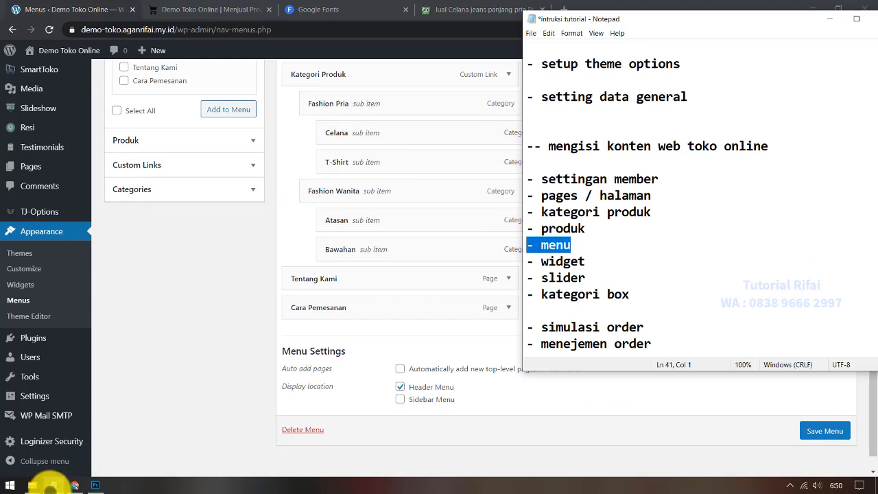
drag(573, 251, 555, 236)
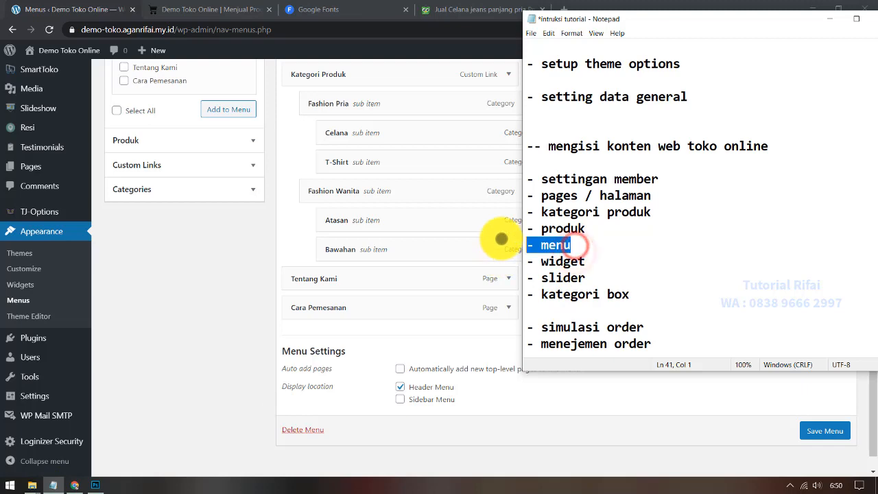
click(198, 291)
scroll(200, 282, up, 3)
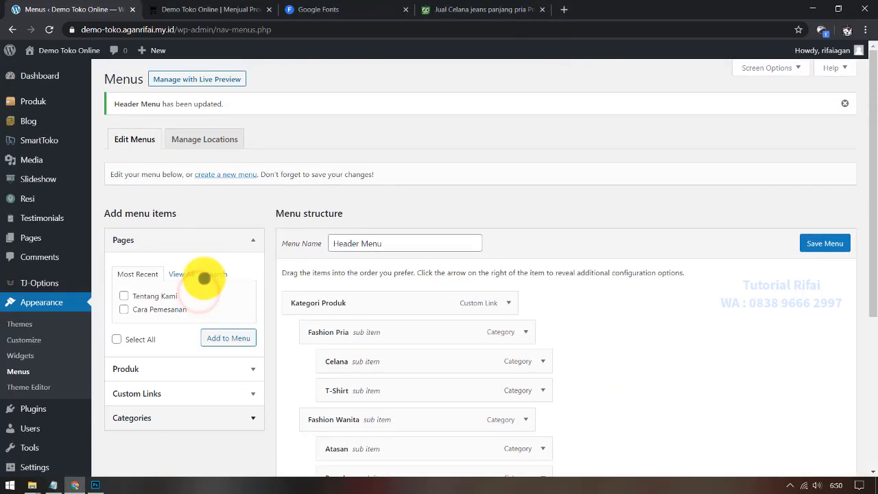
click(206, 9)
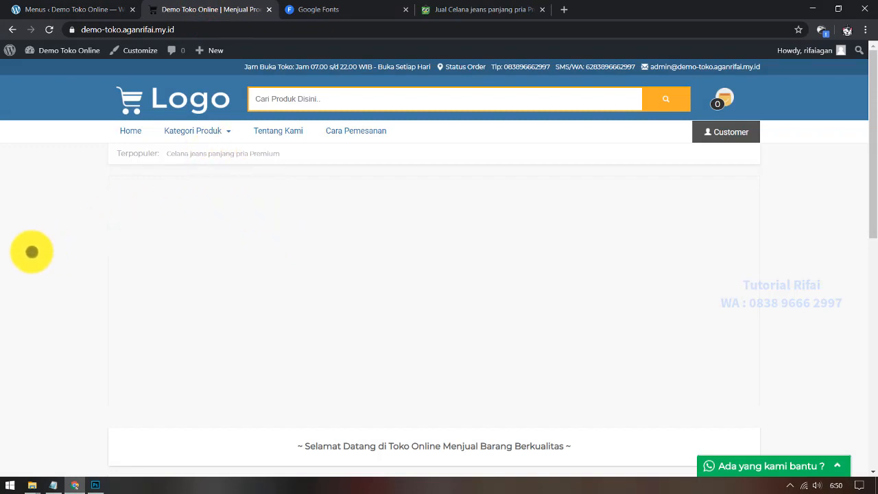
mouse_move(154, 129)
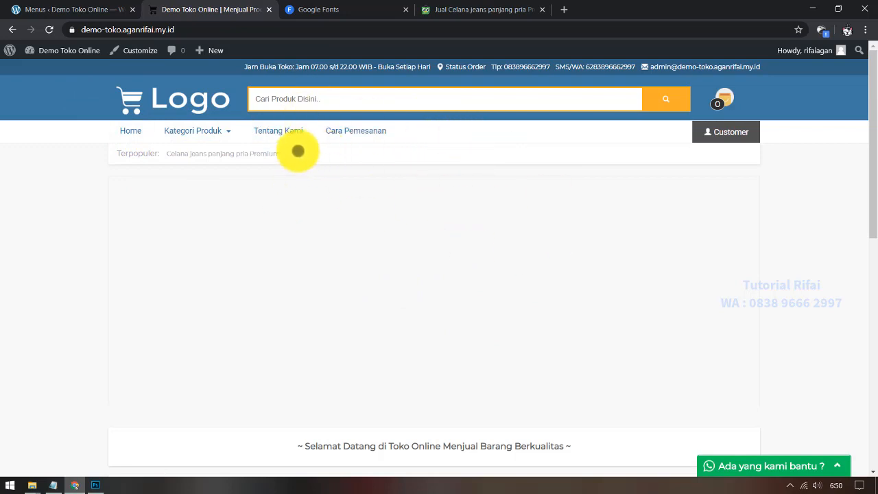
click(45, 9)
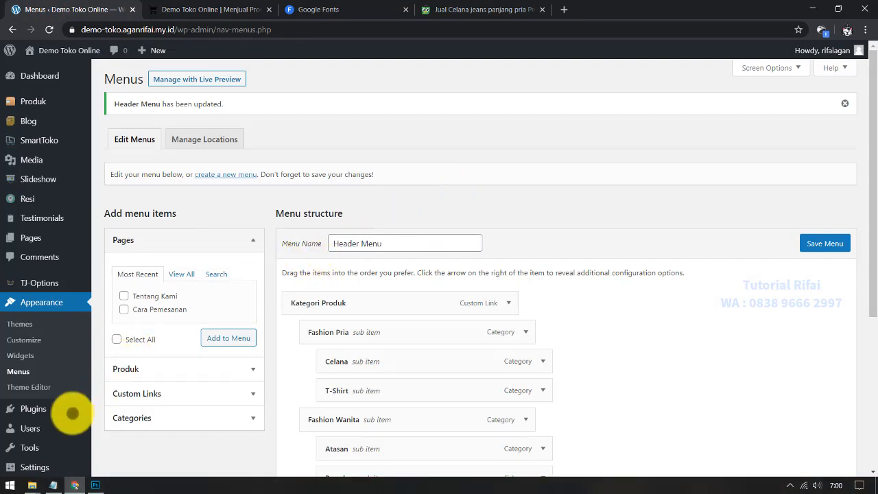
Step: Bring up the Notepad tutorial notes and select the /shop/cek-ongkir path in the ready-feature URL list
click(52, 485)
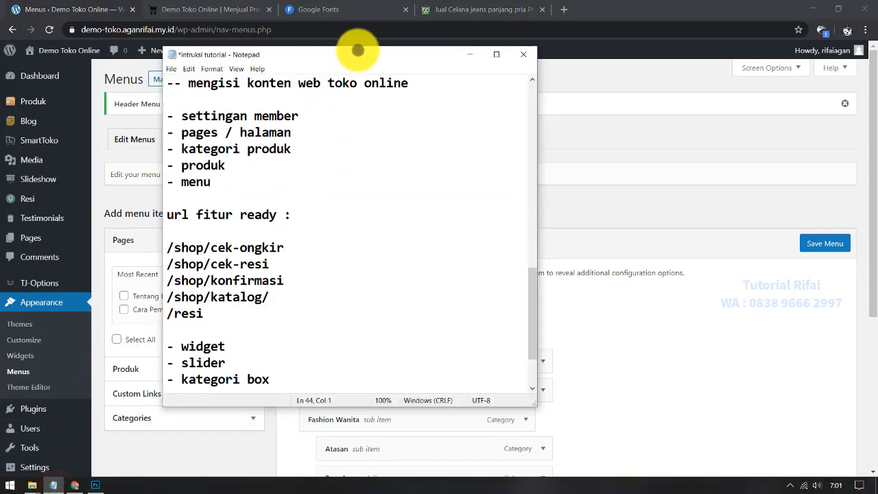
drag(360, 52, 593, 46)
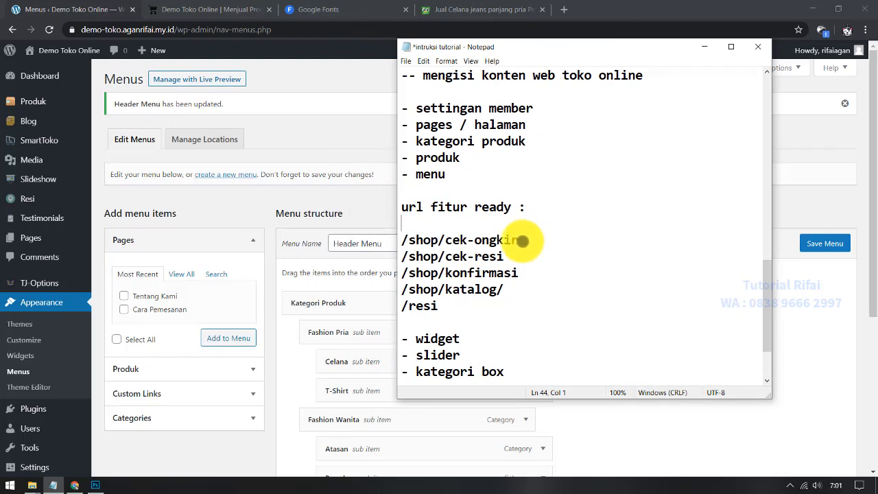
drag(523, 241, 402, 238)
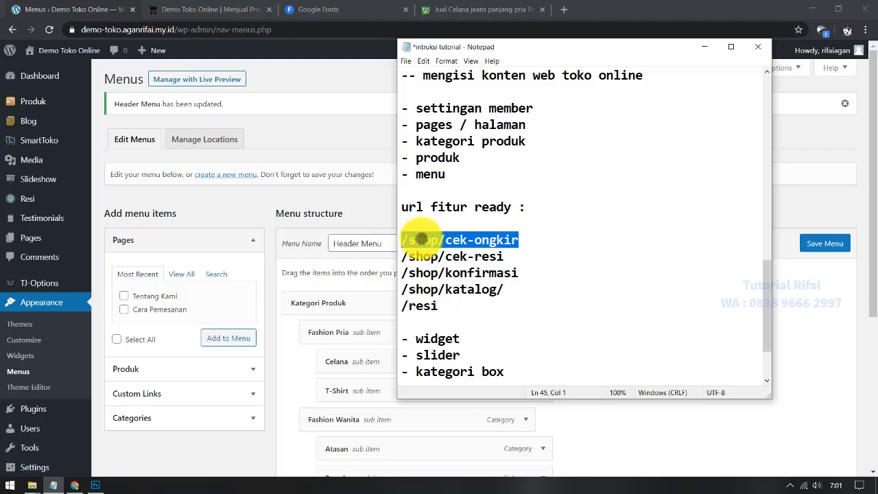
click(403, 238)
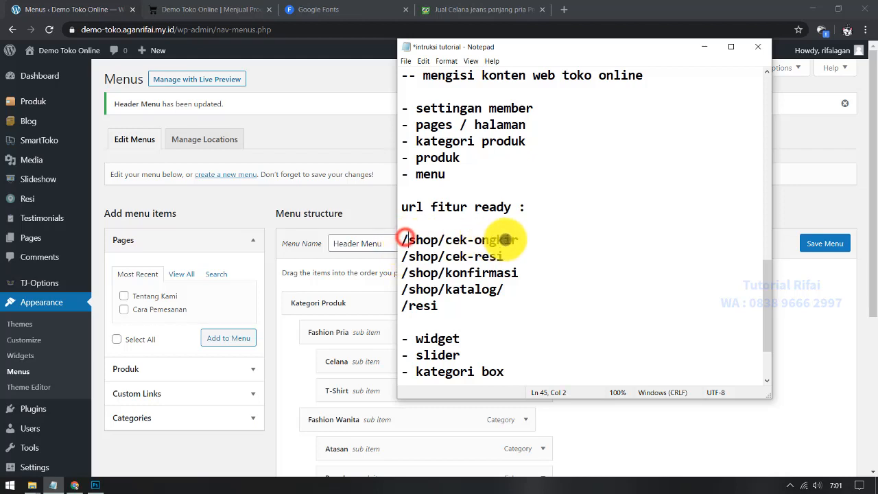
drag(529, 239, 398, 238)
key(ctrl+c)
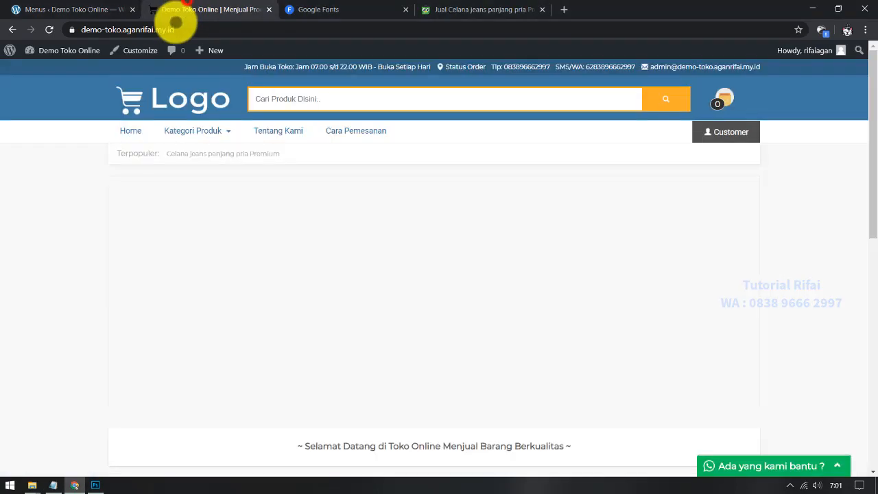
click(182, 9)
Step: Append /shop/cek-ongkir to the store address, load the Cek Ongkos Kirim page, and copy its full URL
click(198, 30)
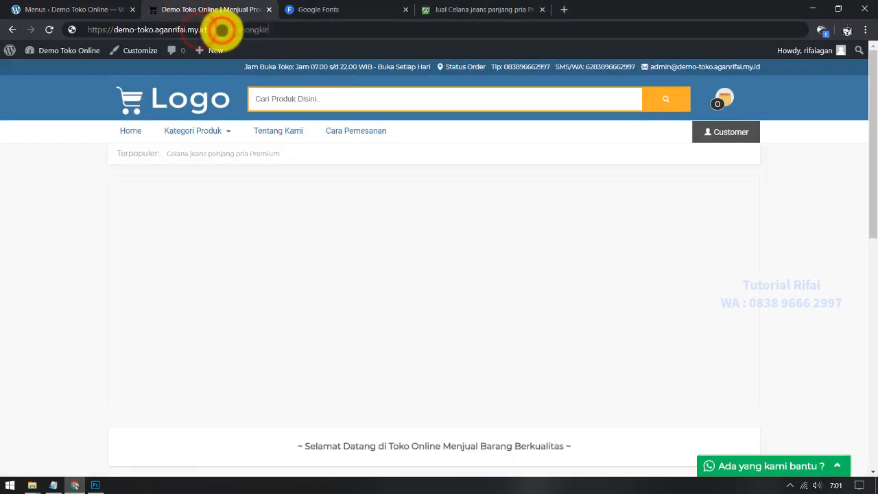
key(ctrl+v)
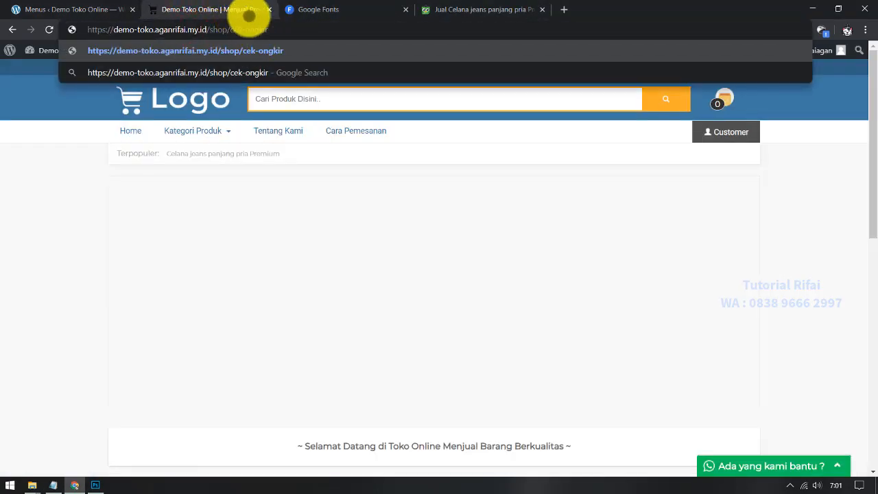
key(Return)
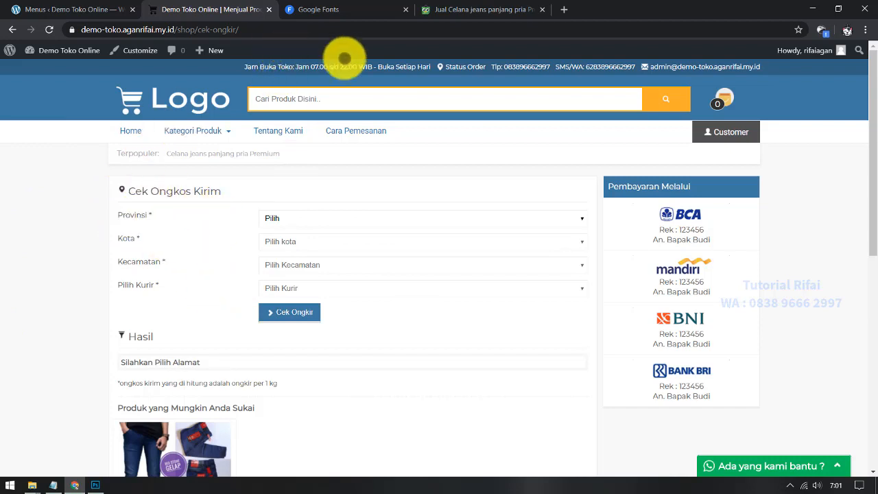
click(281, 31)
right_click(281, 31)
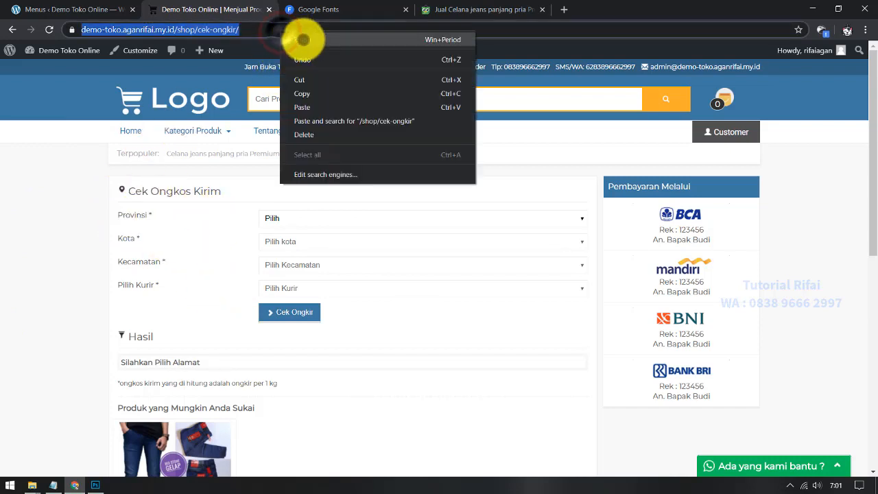
click(314, 94)
click(72, 9)
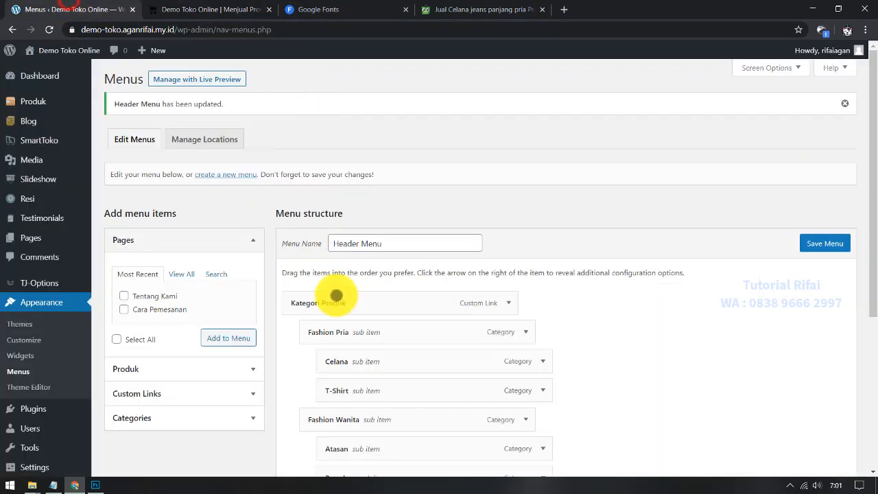
Step: Add a Cek Ongkir custom link with the copied shipping-check URL to the Header Menu
scroll(240, 326, down, 2)
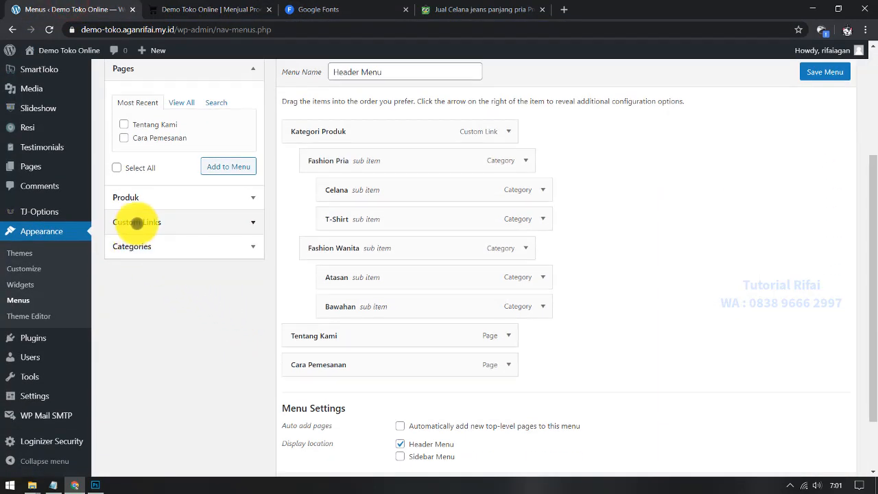
click(137, 222)
click(203, 155)
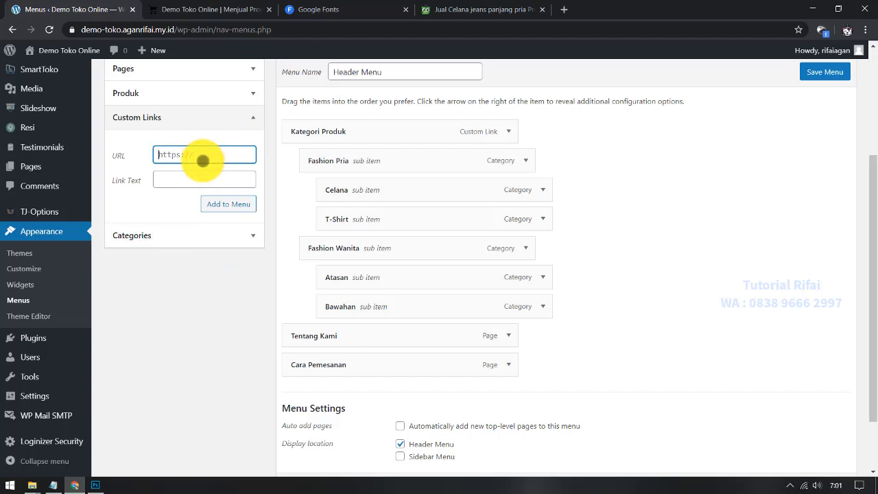
right_click(203, 158)
click(239, 249)
click(198, 176)
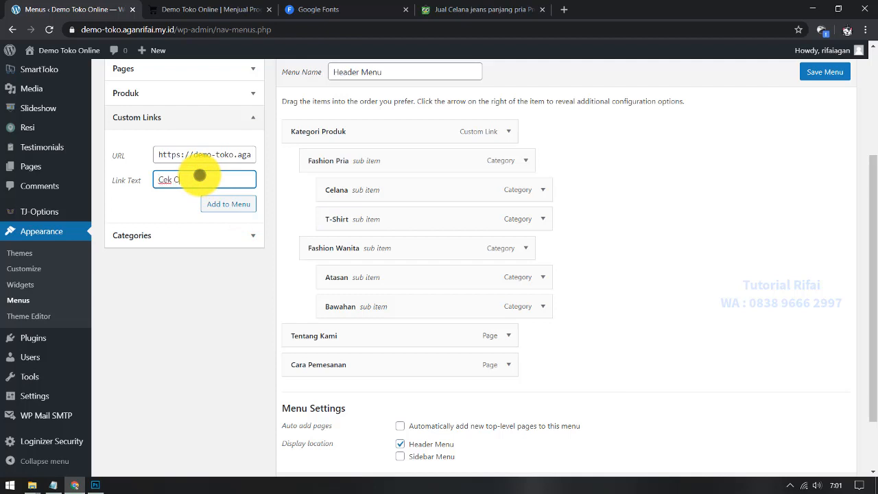
click(245, 200)
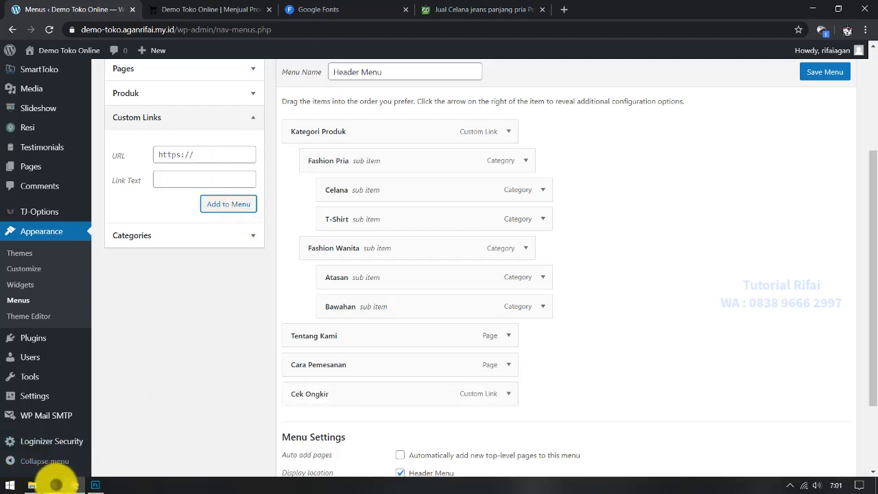
Step: Copy /shop/cek-resi from the notes and open that page in the store tab
click(55, 484)
click(535, 255)
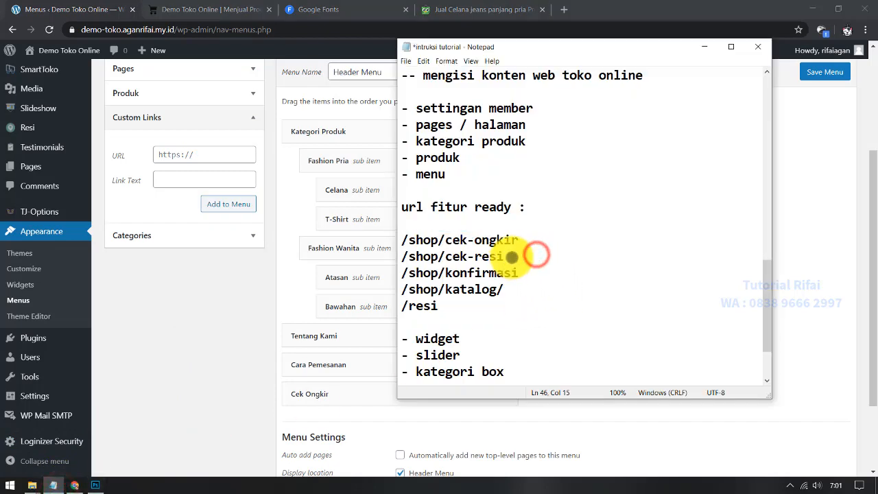
drag(514, 256, 404, 256)
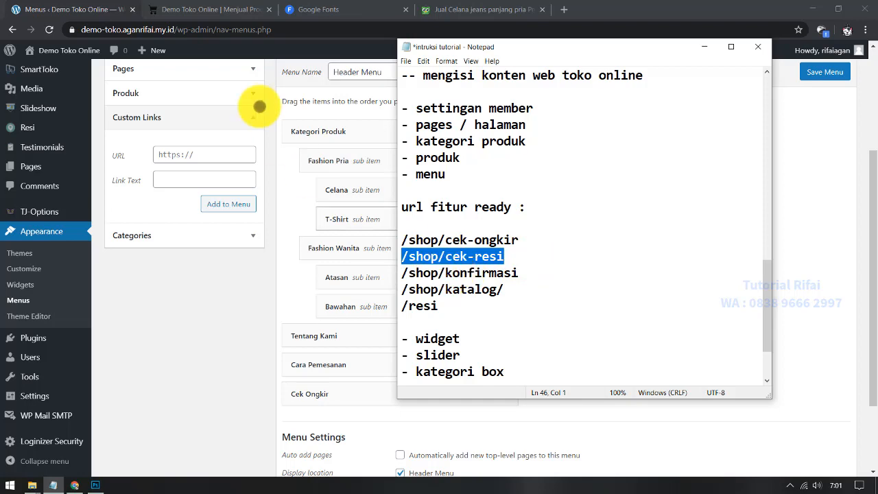
click(251, 10)
click(247, 29)
drag(257, 29, 203, 30)
key(ctrl+v)
key(Return)
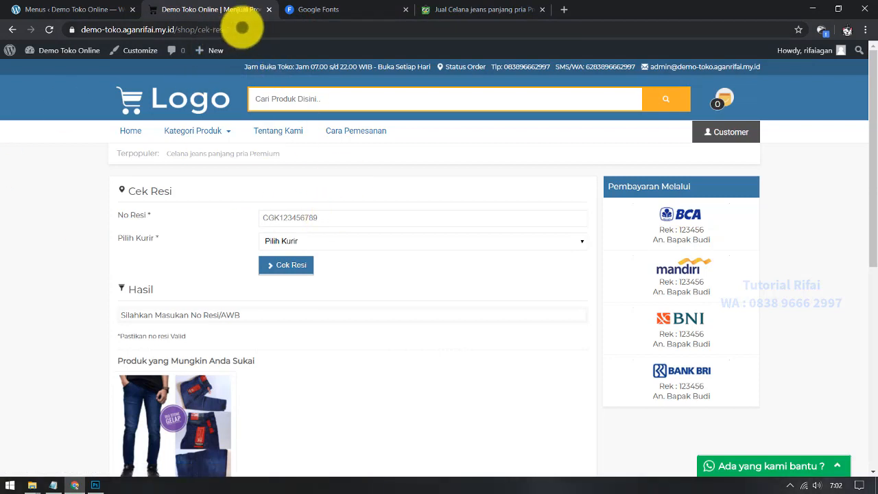
Step: Add a Cek Resi custom link with the receipt-tracking page URL to the Header Menu
click(240, 28)
click(109, 8)
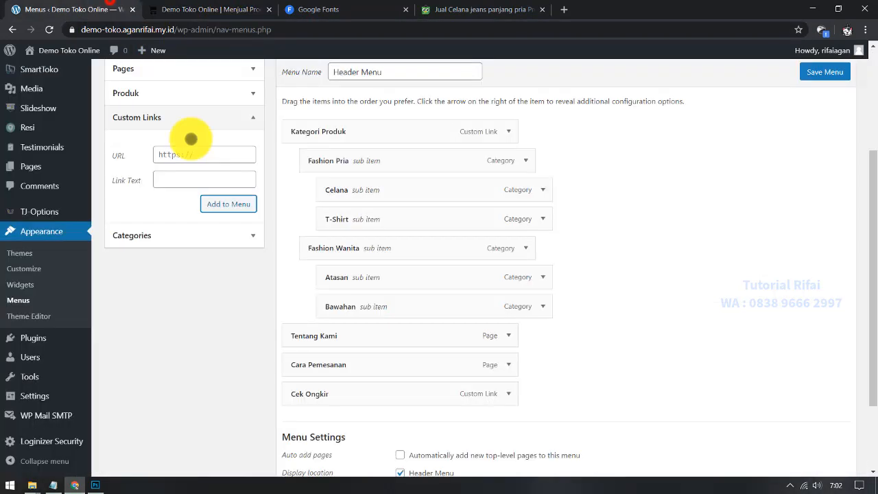
click(210, 156)
click(198, 181)
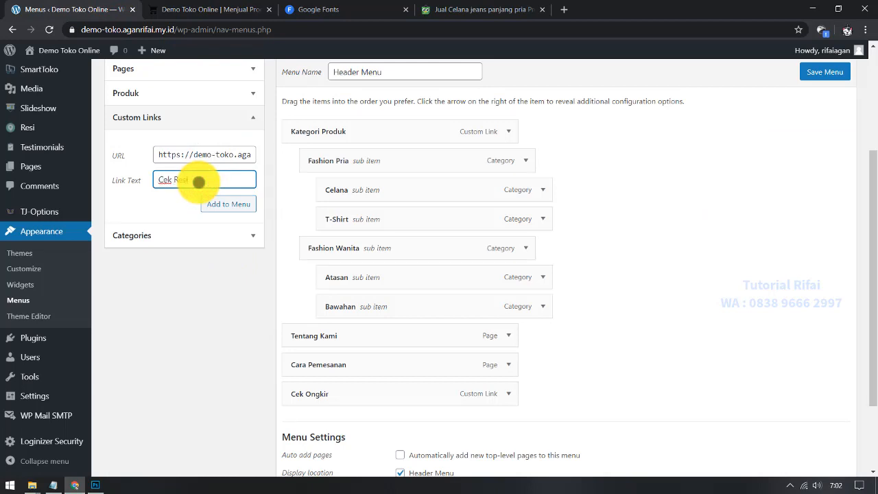
click(231, 204)
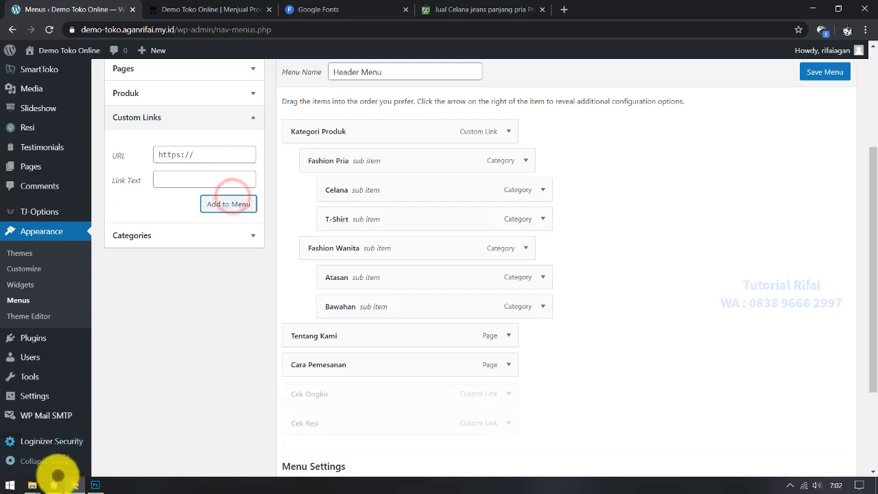
Step: Copy /shop/konfirmasi from the notes and open the payment confirmation page in the store tab
click(52, 485)
drag(515, 273, 402, 279)
key(ctrl+c)
click(205, 10)
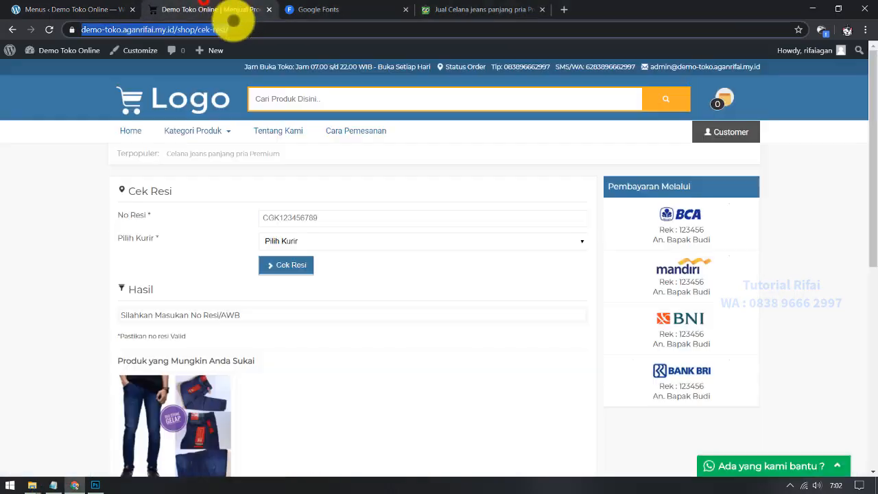
drag(255, 29, 206, 29)
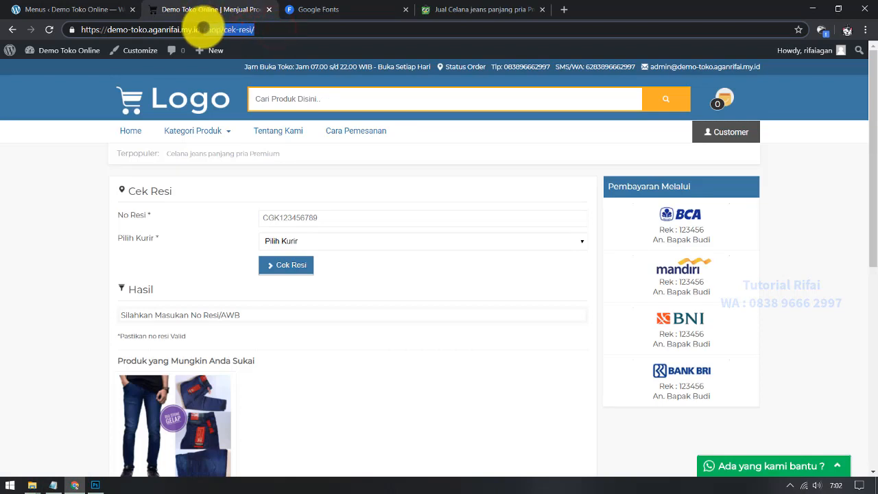
key(ctrl+v)
key(Return)
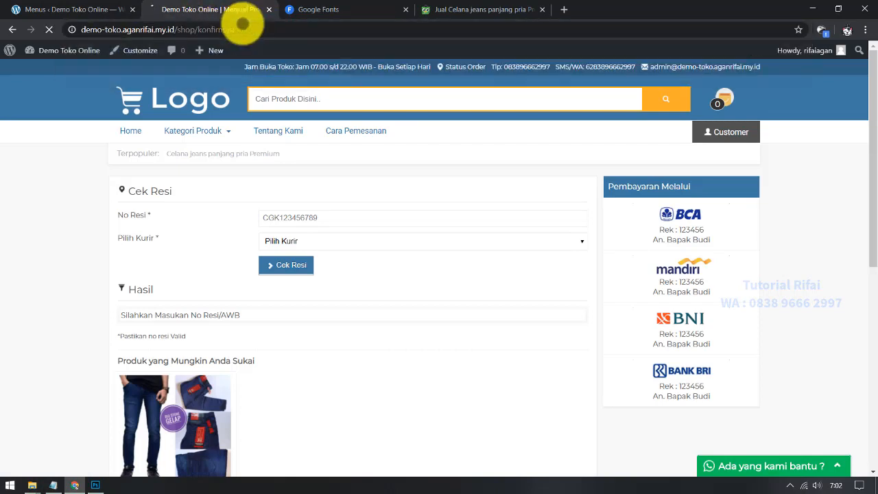
click(259, 29)
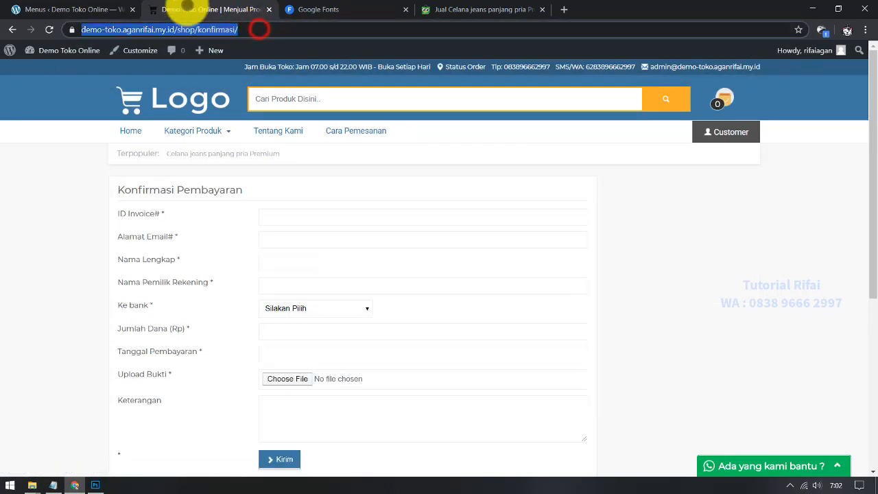
click(304, 314)
click(303, 314)
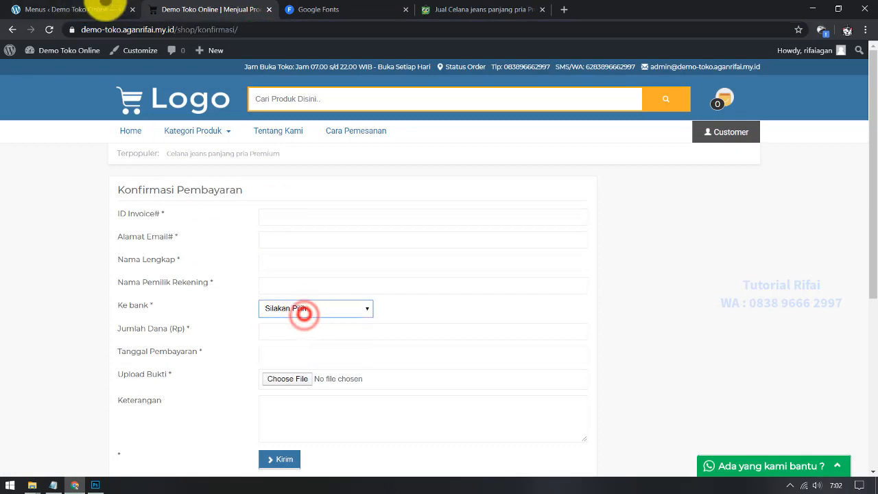
Step: Add a Konfirmasi Pembayaran custom link with the confirmation page URL to the Header Menu
click(107, 9)
key(ctrl+v)
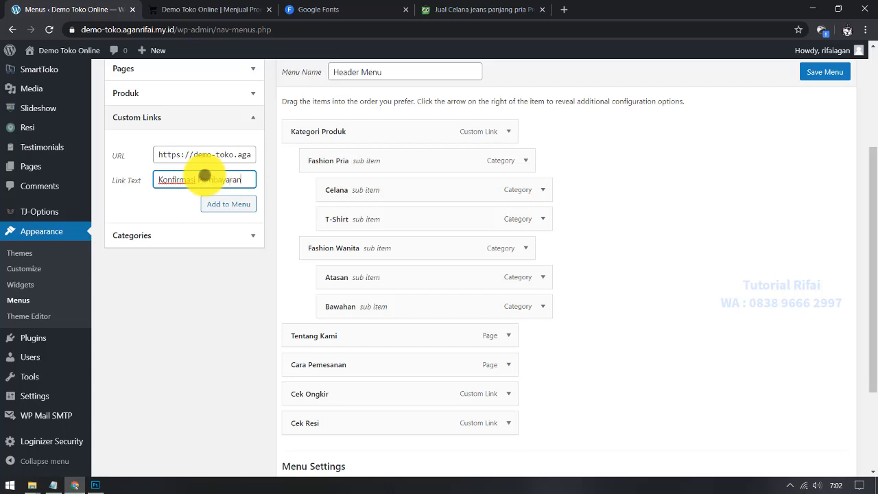
click(228, 201)
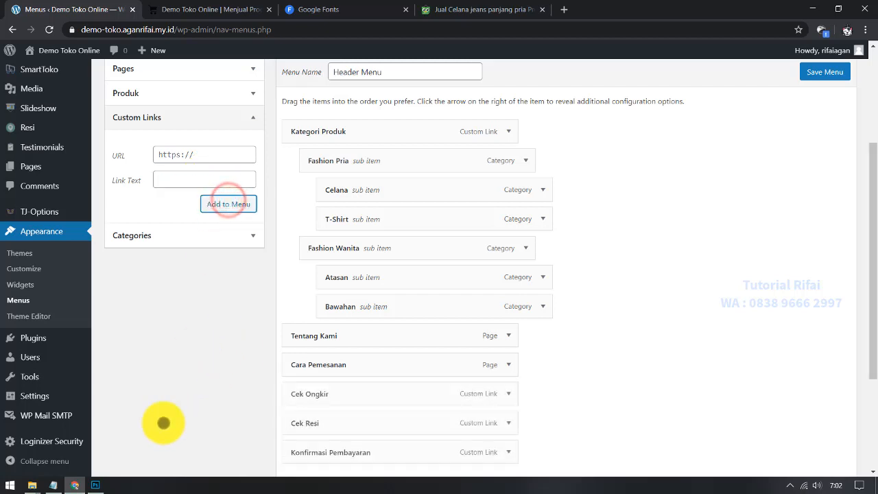
Step: Open the store's /shop/katalog/ page from the notes and copy its full address
click(53, 485)
drag(504, 289, 401, 289)
key(ctrl+c)
click(210, 9)
drag(264, 29, 224, 29)
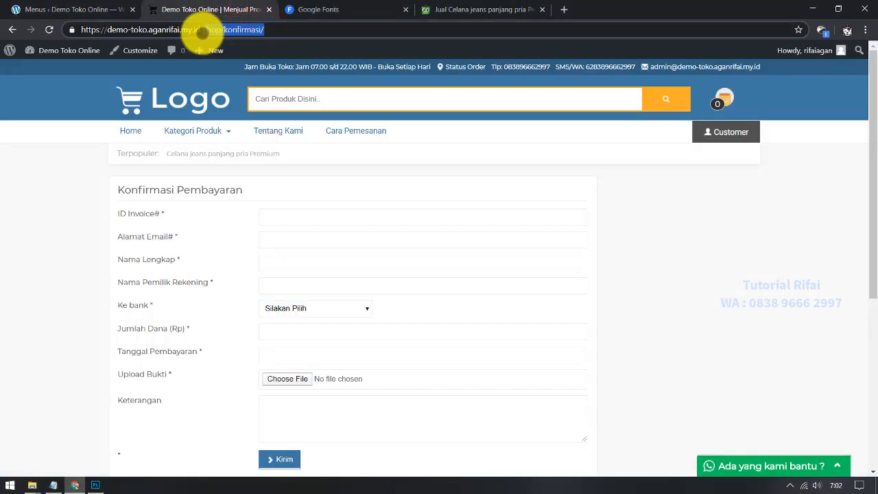
key(ctrl+v)
key(Return)
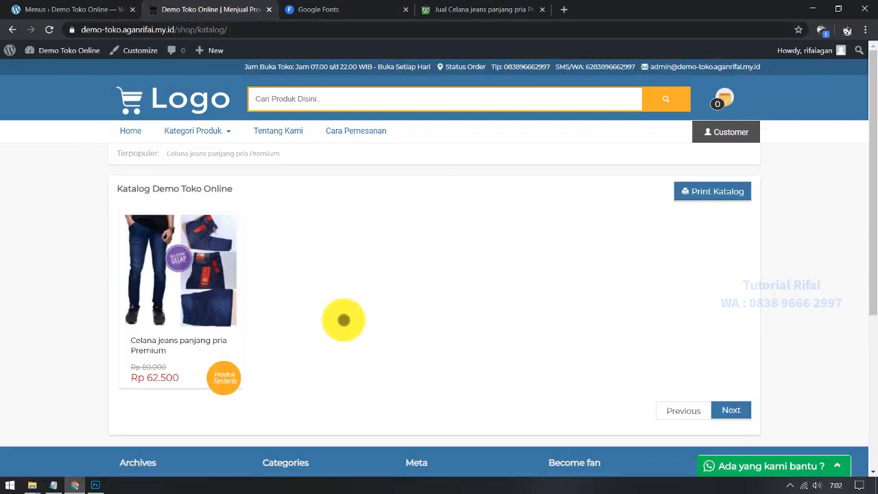
click(248, 30)
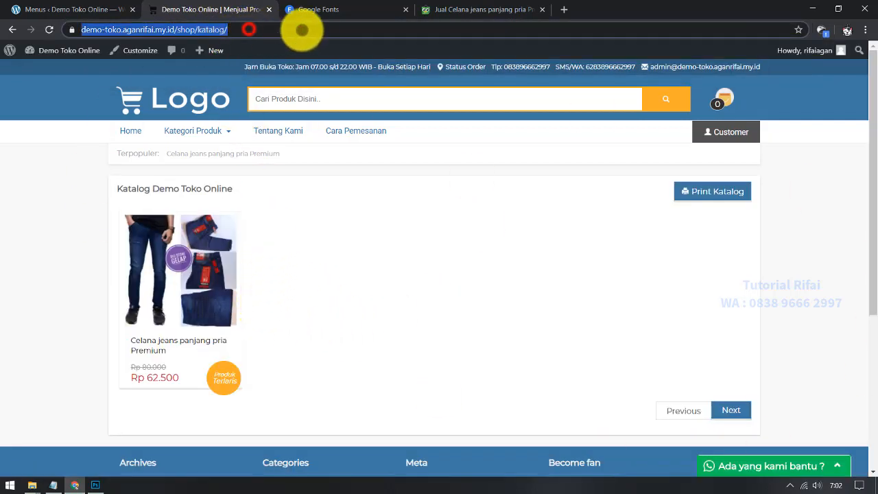
Step: Add a Katalog Produk custom link with the catalogue URL to the Header Menu
click(81, 10)
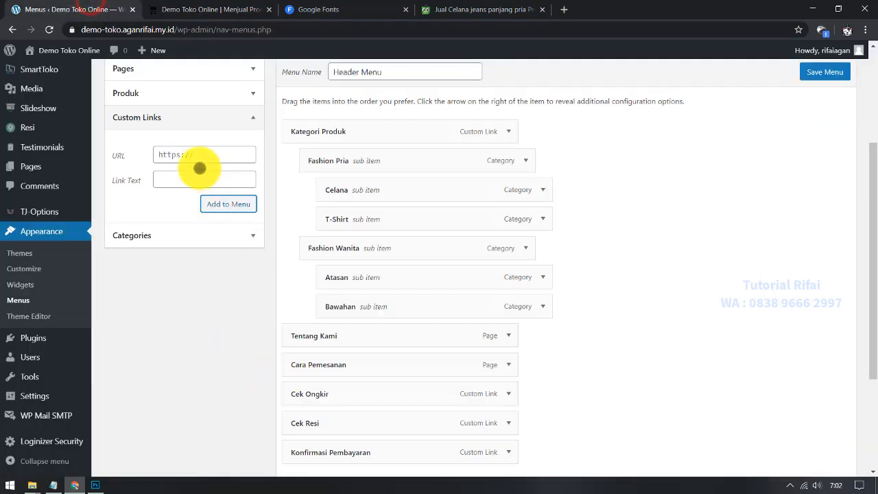
click(196, 156)
key(ctrl+v)
click(197, 178)
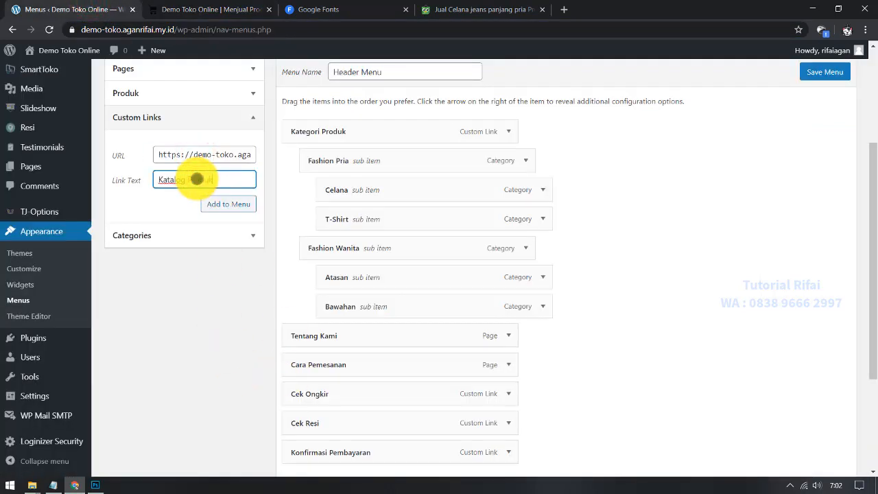
click(224, 204)
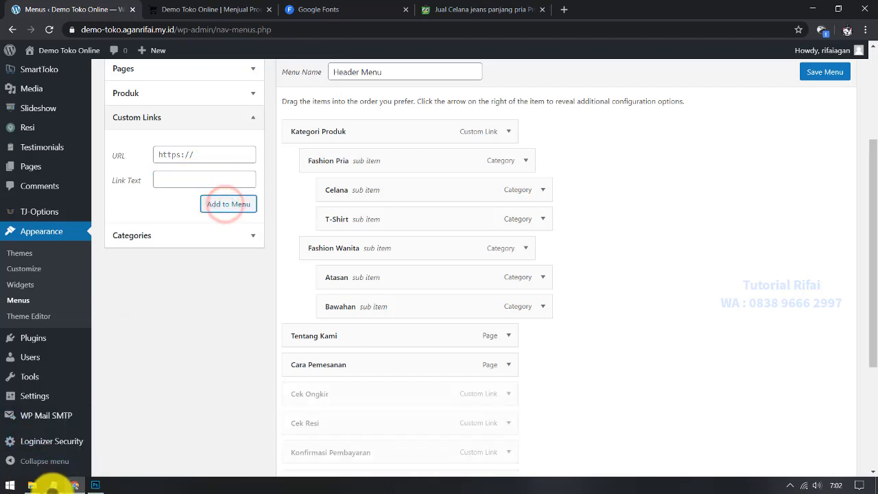
Step: Open the store's /resi List Resi page from the notes and copy its full address
click(53, 485)
drag(439, 306, 401, 306)
key(ctrl+c)
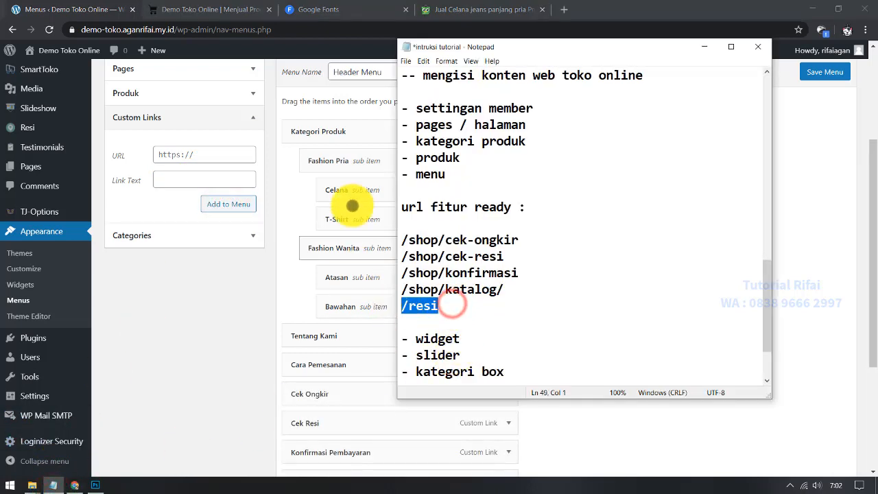
click(212, 10)
click(236, 29)
drag(281, 29, 203, 31)
key(ctrl+v)
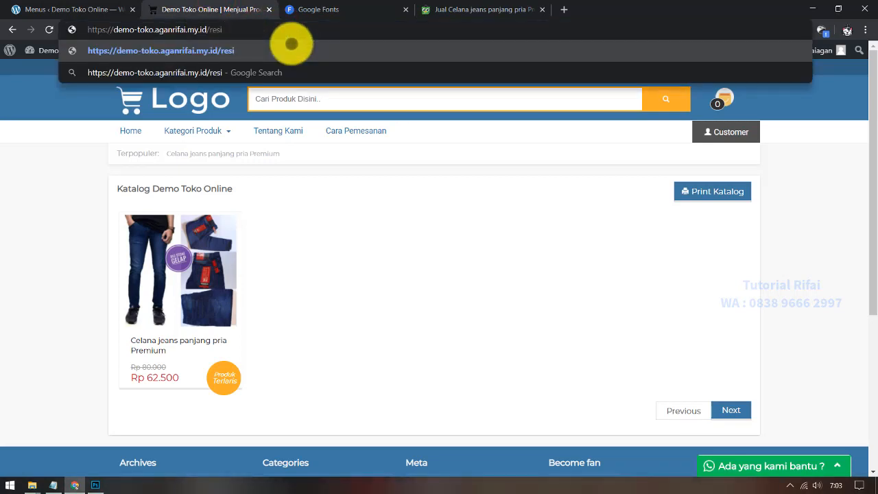
key(Return)
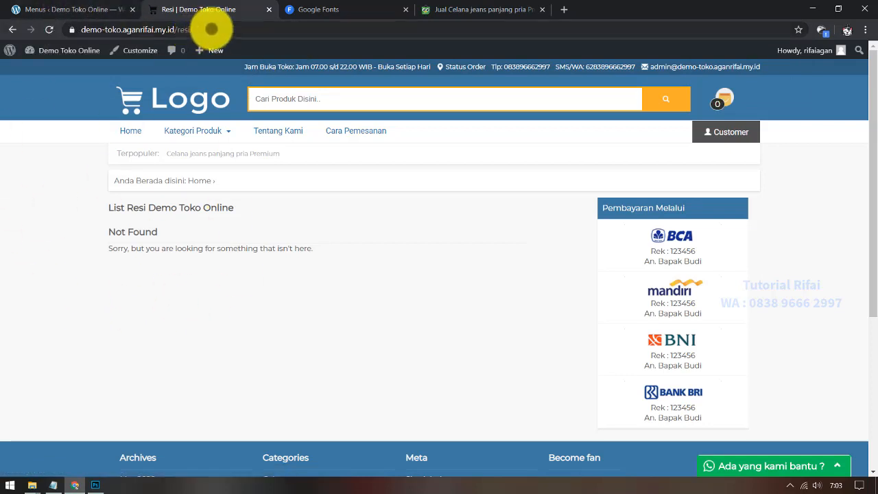
click(212, 28)
Step: Add a Daftar Resi Pelanggan custom link with the /resi URL to the Header Menu
click(98, 8)
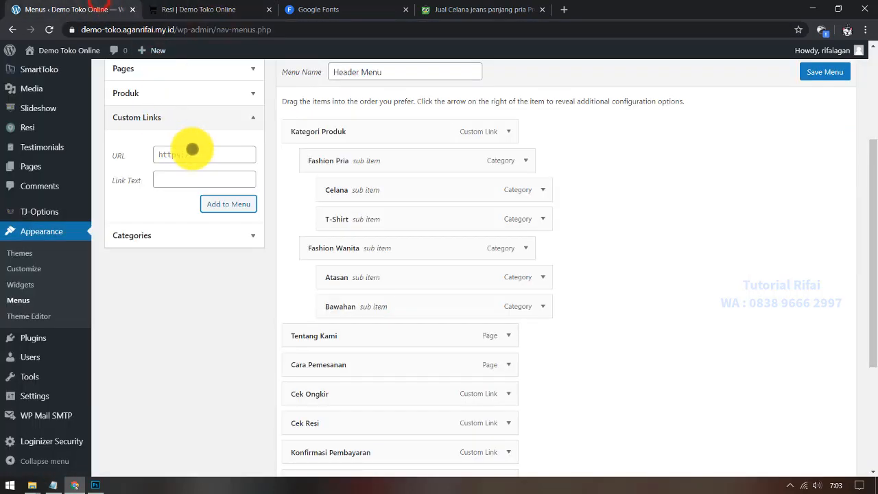
click(199, 179)
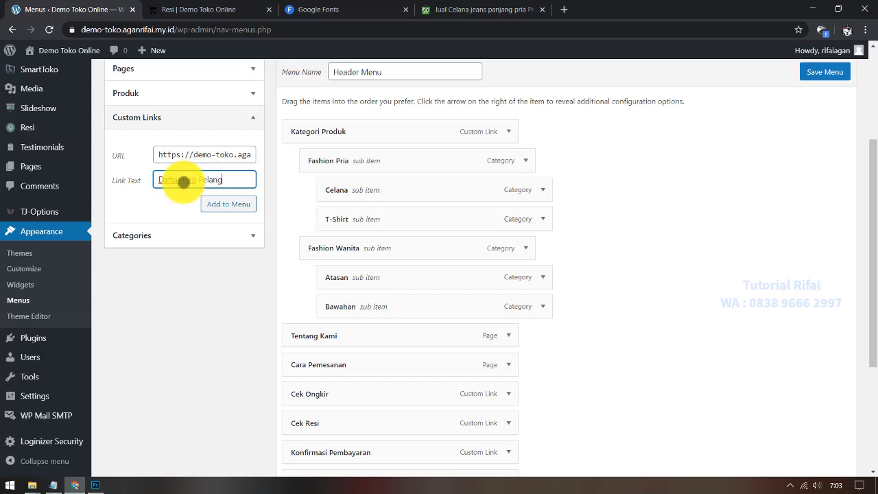
click(214, 200)
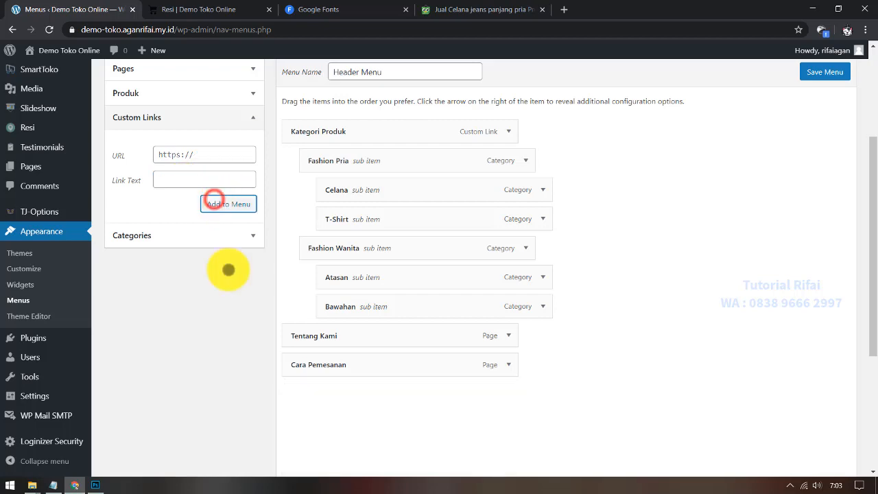
scroll(268, 354, down, 2)
scroll(409, 318, up, 3)
scroll(409, 318, up, 1)
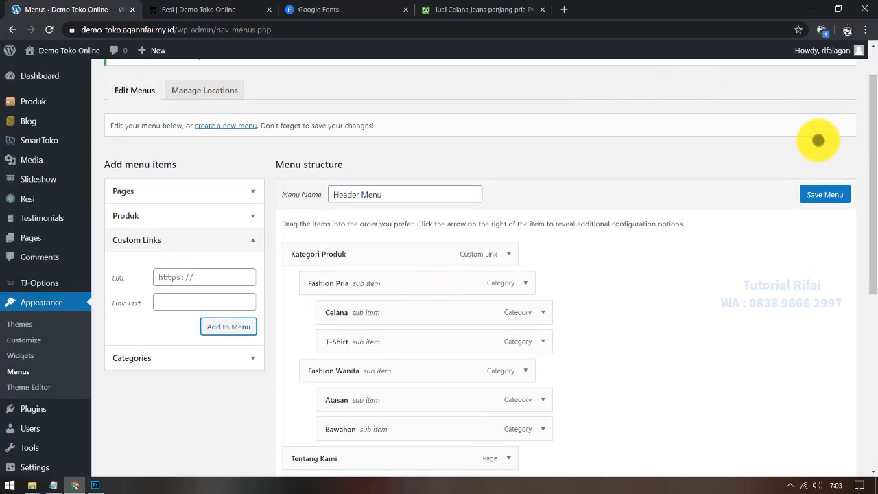
Step: Save the Header Menu and reload the storefront to confirm the new navigation links
click(832, 196)
click(206, 8)
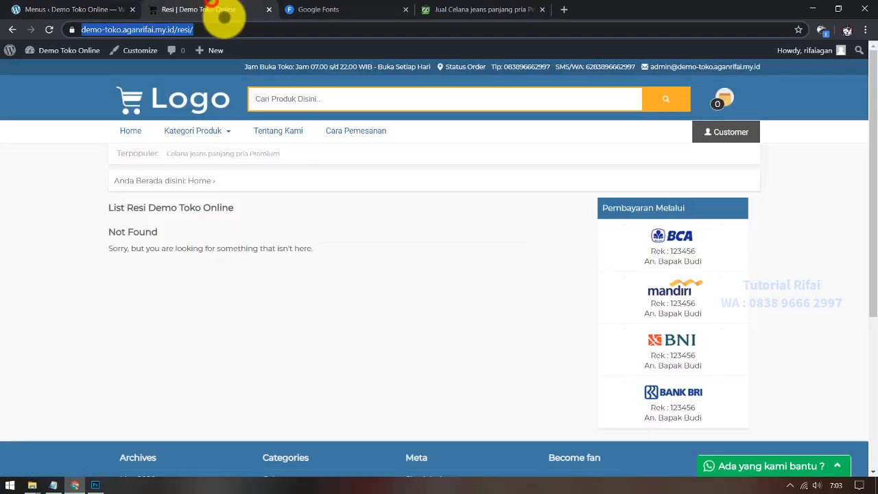
key(F5)
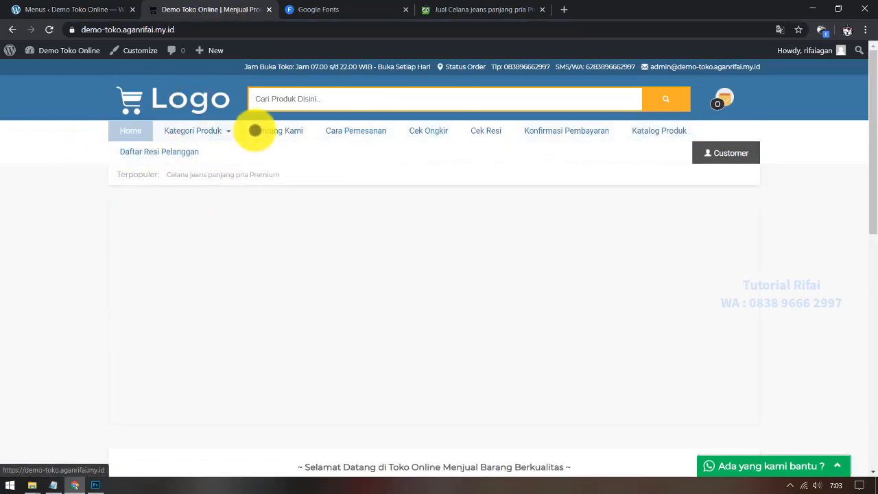
click(59, 9)
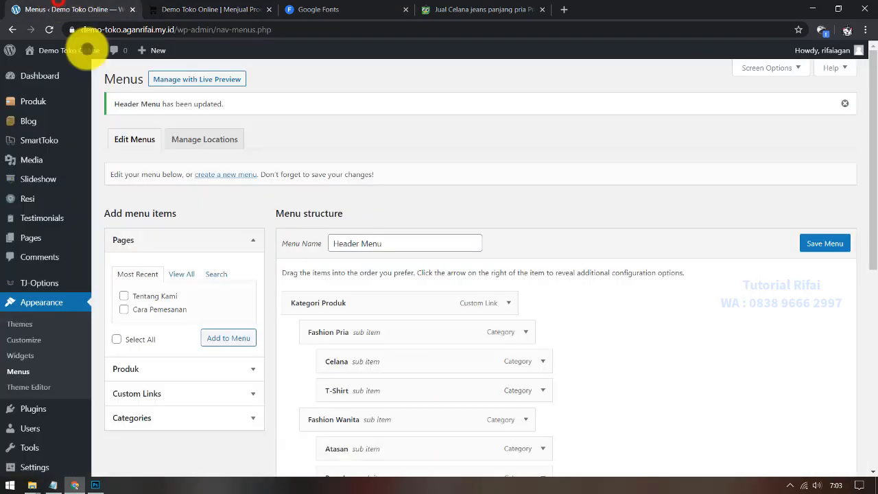
Step: Add an Informasi Pelanggan custom link with URL # to the Header Menu
scroll(196, 290, down, 5)
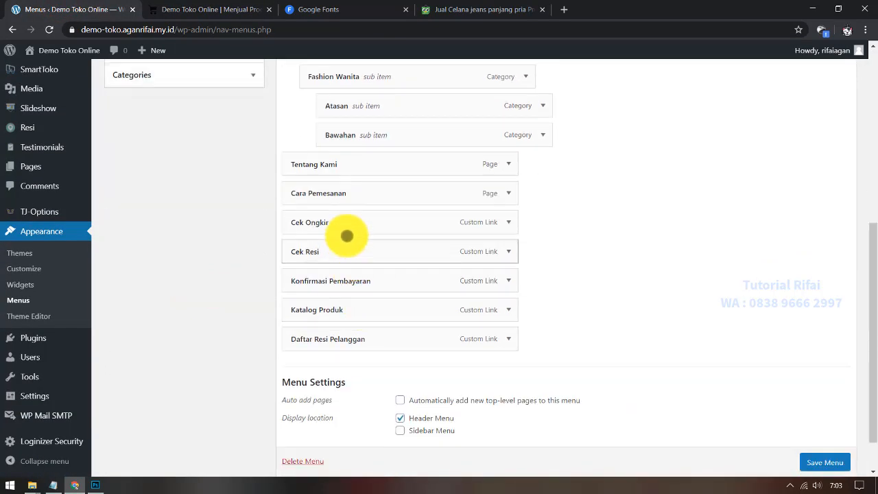
scroll(220, 292, up, 2)
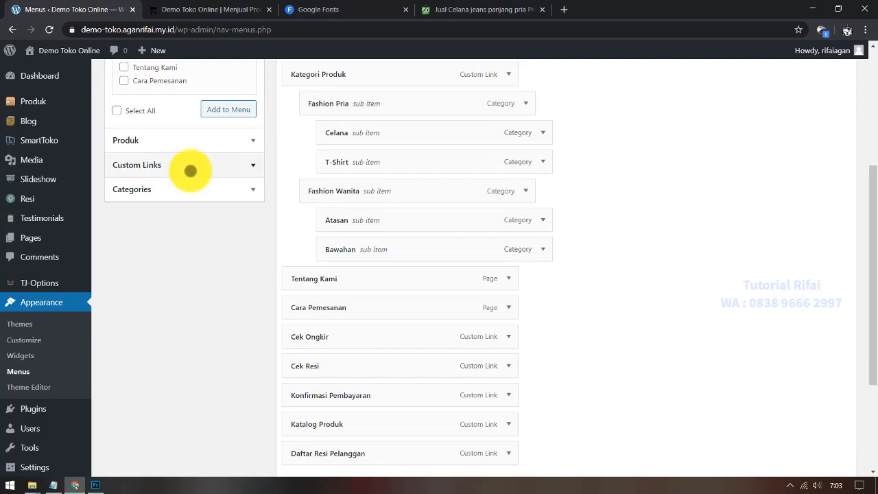
click(196, 164)
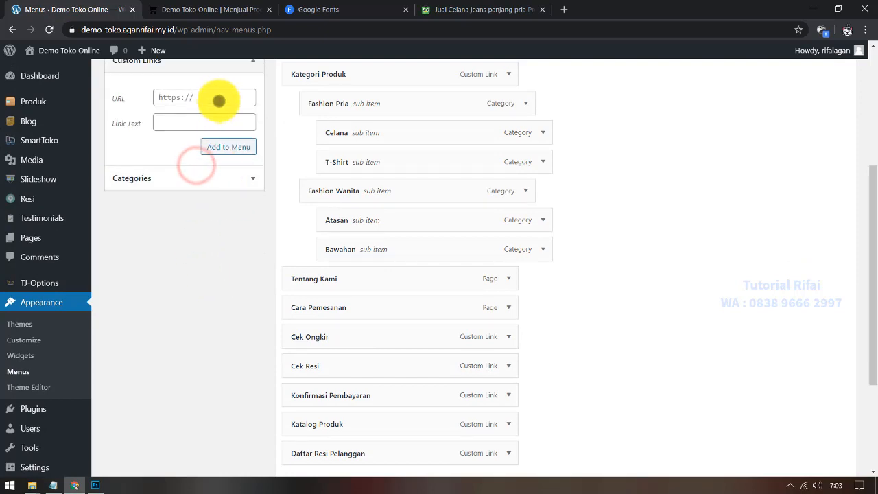
click(218, 100)
scroll(197, 307, up, 2)
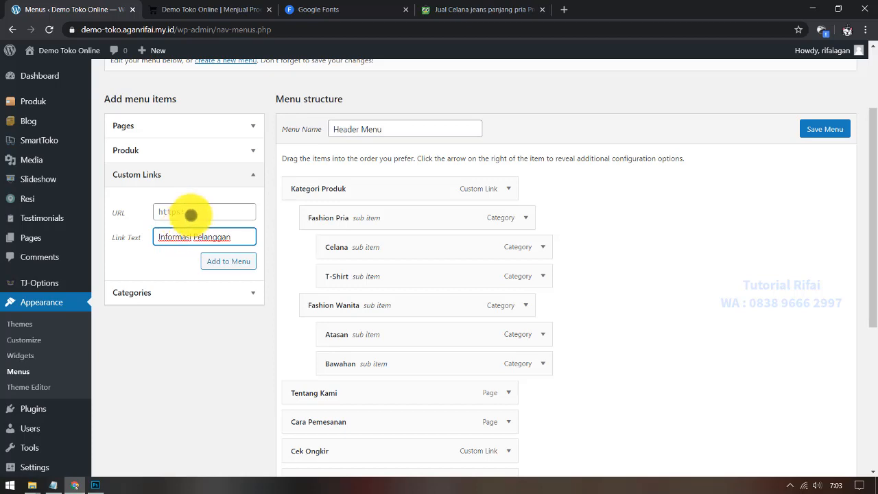
click(192, 212)
scroll(284, 333, down, 4)
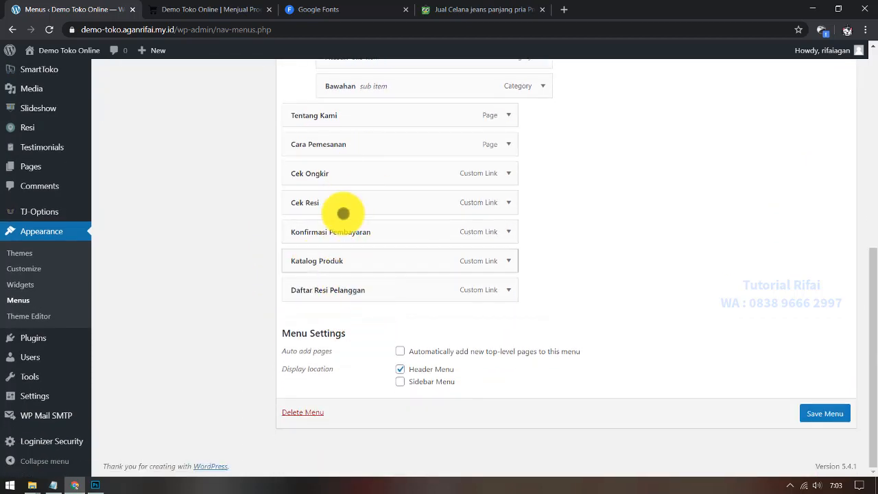
scroll(233, 229, up, 4)
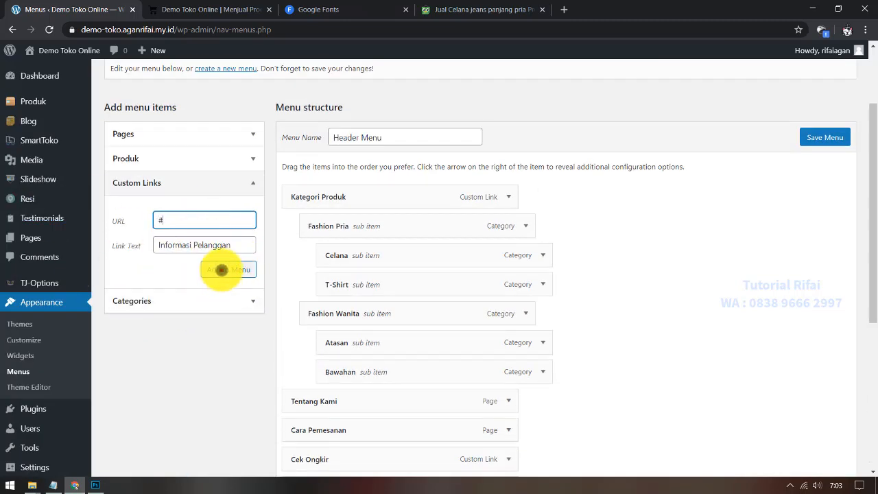
click(221, 270)
Step: Place Informasi Pelanggan below Cara Pemesanan, nest the four customer links under it, and save
scroll(231, 359, down, 4)
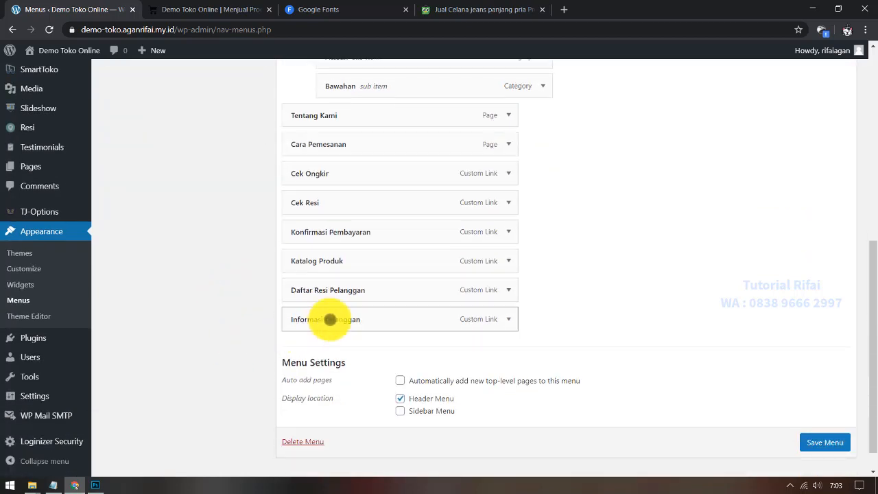
drag(330, 319, 319, 172)
drag(351, 199, 363, 230)
drag(368, 267, 376, 270)
drag(364, 318, 383, 295)
click(818, 439)
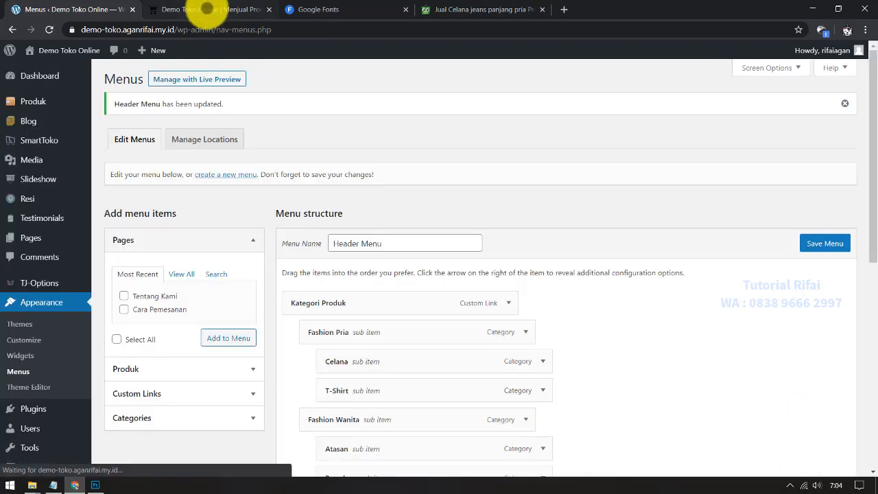
click(209, 10)
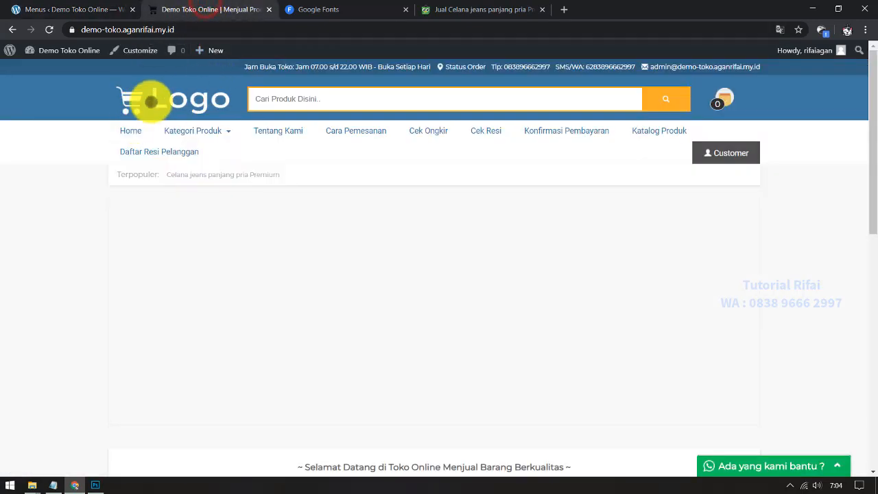
key(F5)
mouse_move(454, 133)
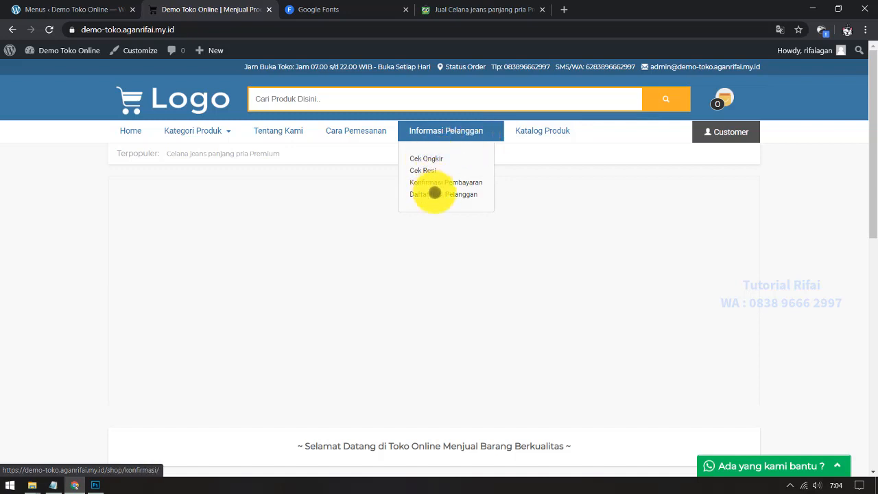
click(424, 196)
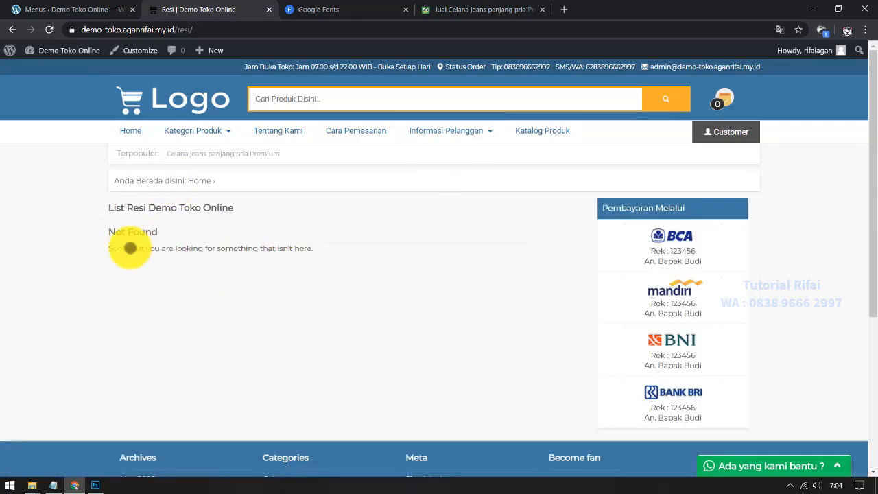
click(62, 8)
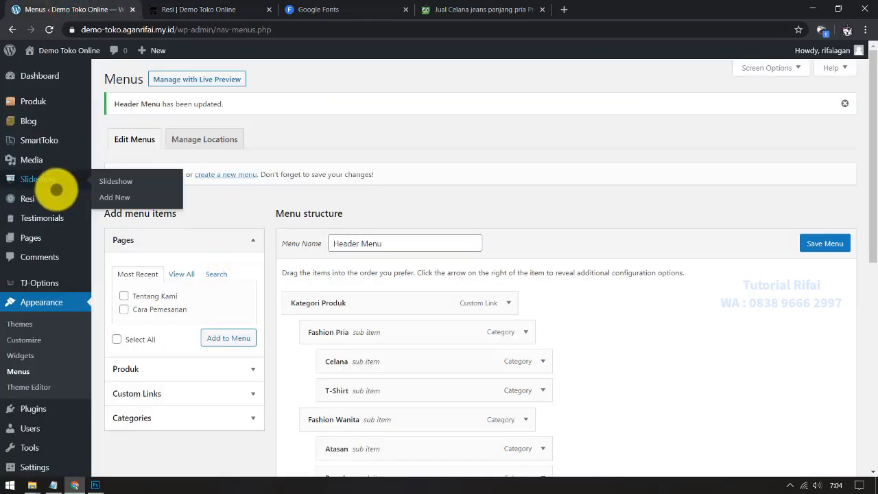
mouse_move(35, 200)
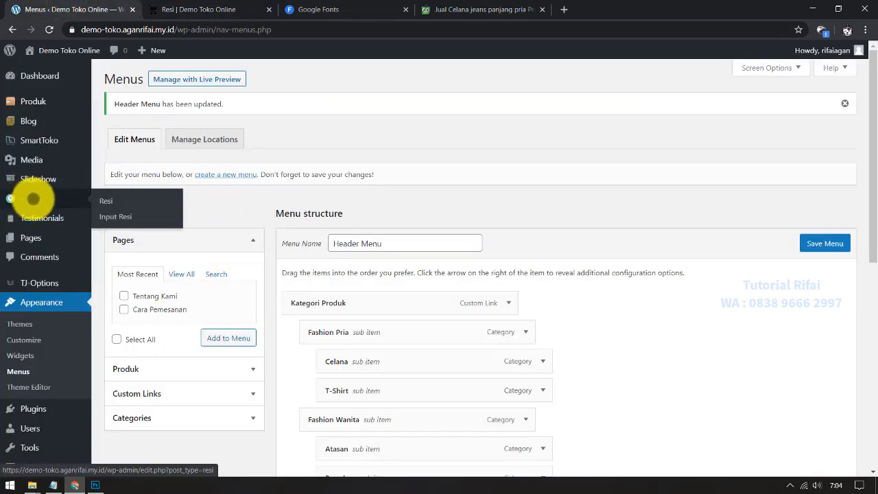
Step: Start the receipt post 'Resi Hari Rabu Tgl 32 Mei' with three JNE rows and fill in the customer names
click(122, 215)
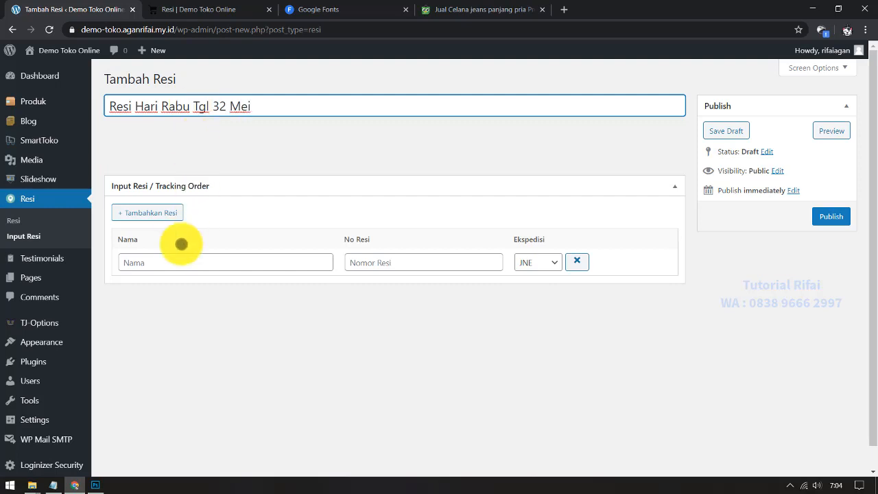
click(170, 216)
click(169, 214)
click(167, 261)
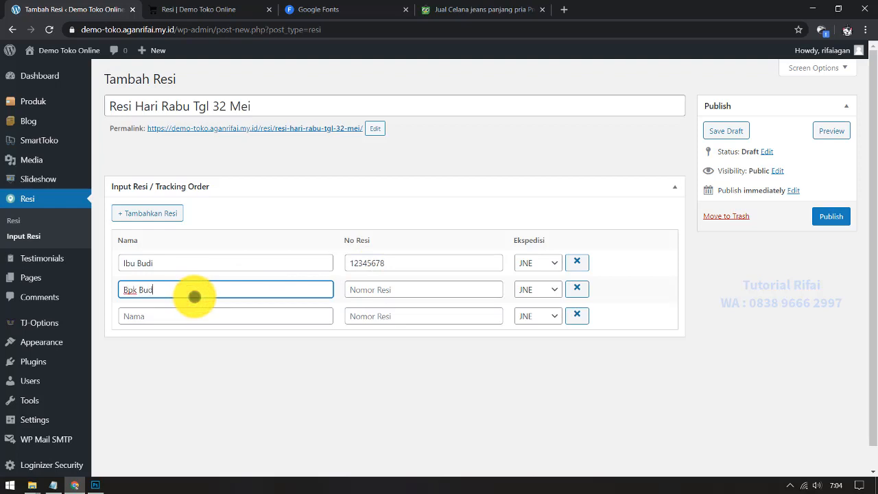
click(205, 319)
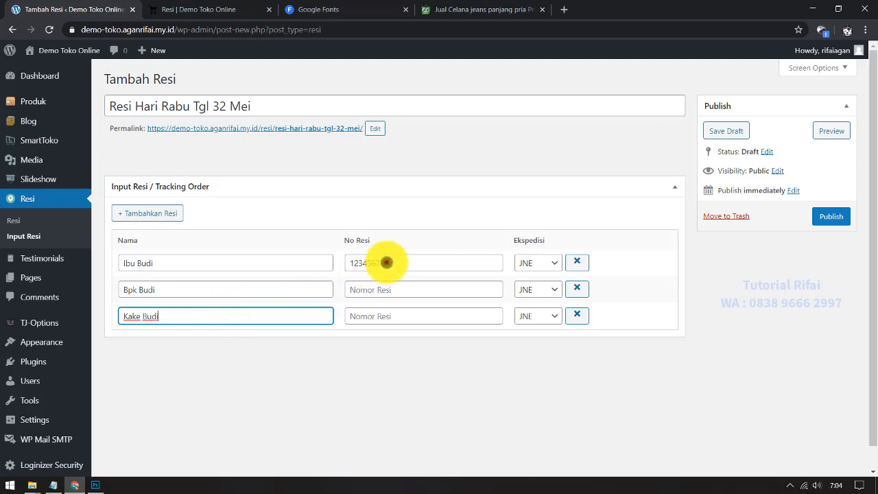
Step: Copy the first tracking number into the other two rows, publish the post, and view the Resi list
double_click(386, 262)
key(ctrl+c)
click(389, 288)
key(ctrl+v)
click(386, 320)
key(ctrl+v)
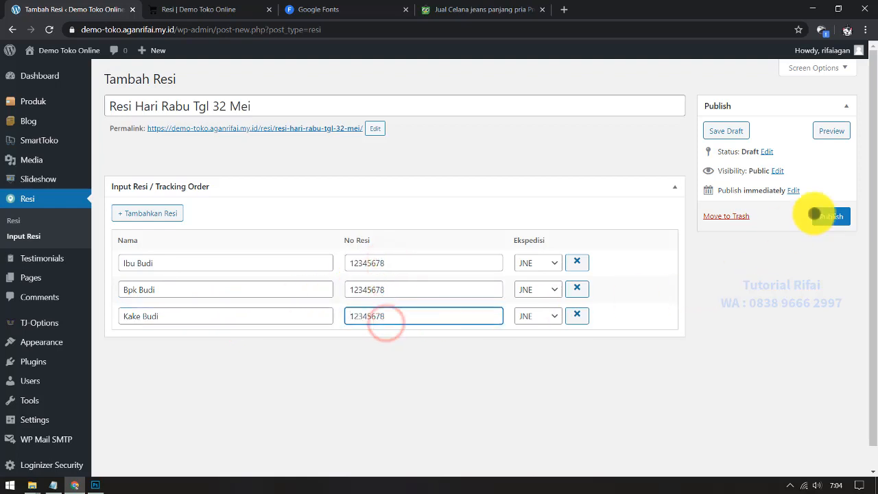
click(823, 210)
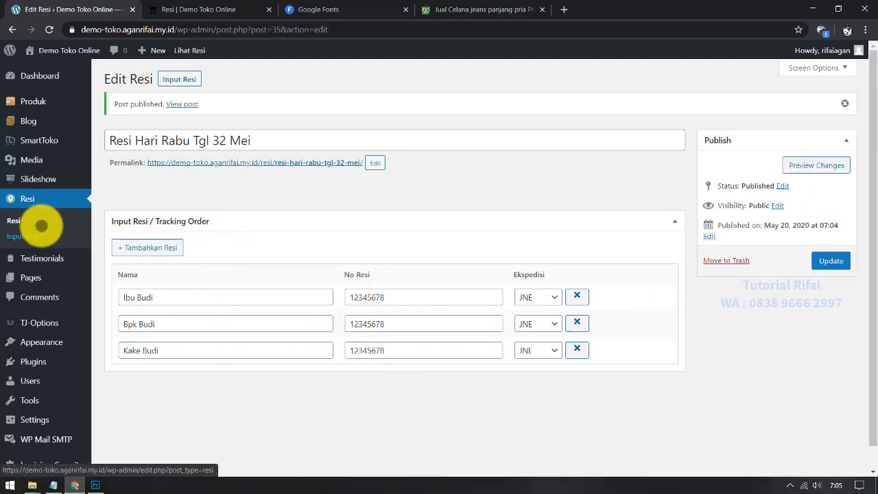
click(14, 219)
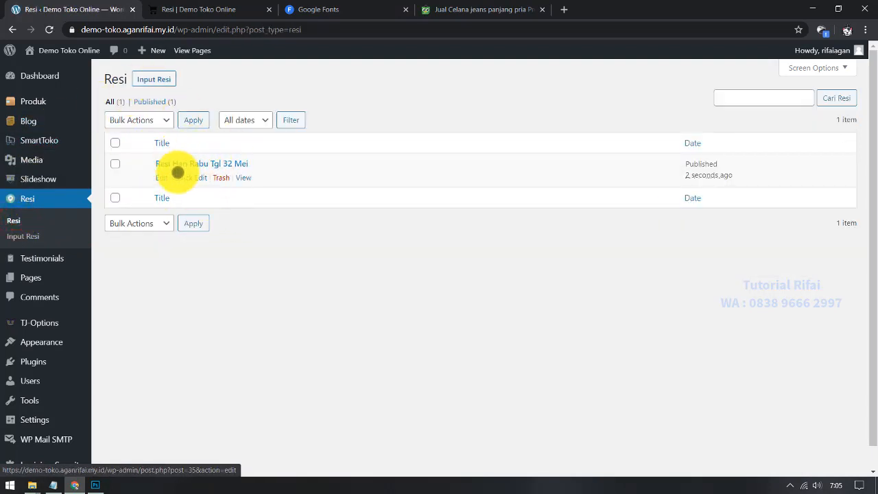
Step: Reload the storefront Resi page to check the published receipts
click(154, 79)
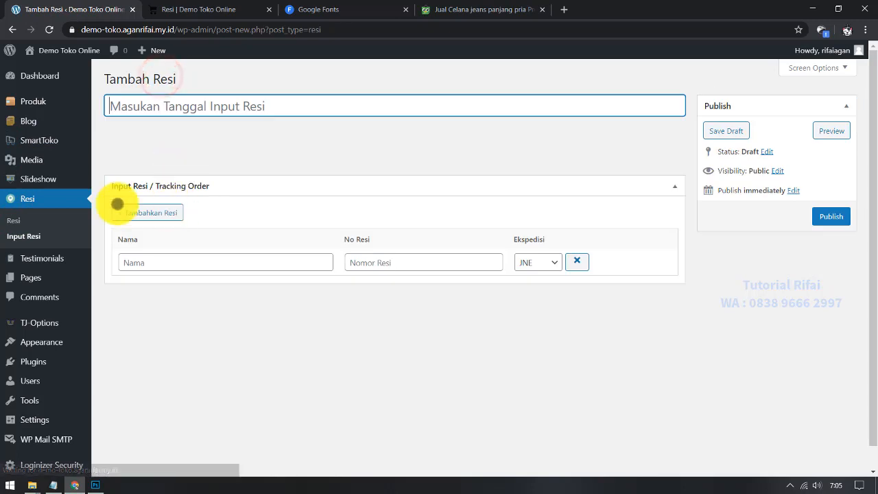
click(29, 218)
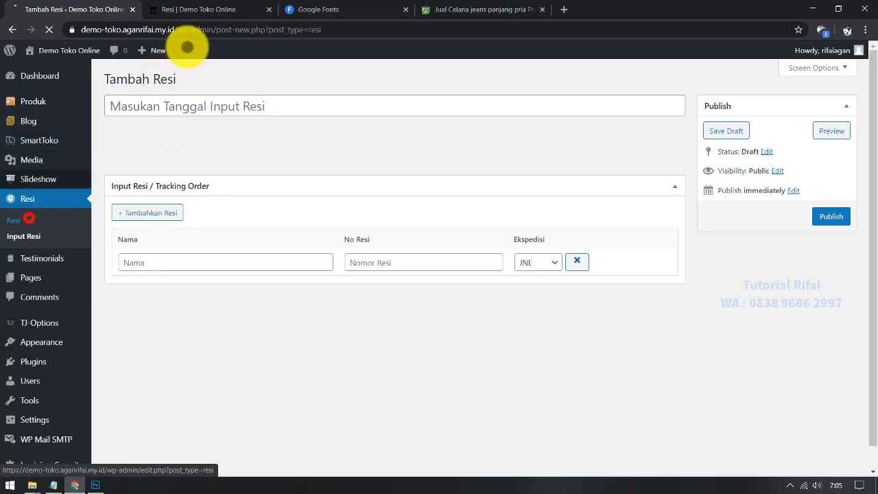
click(206, 9)
click(48, 30)
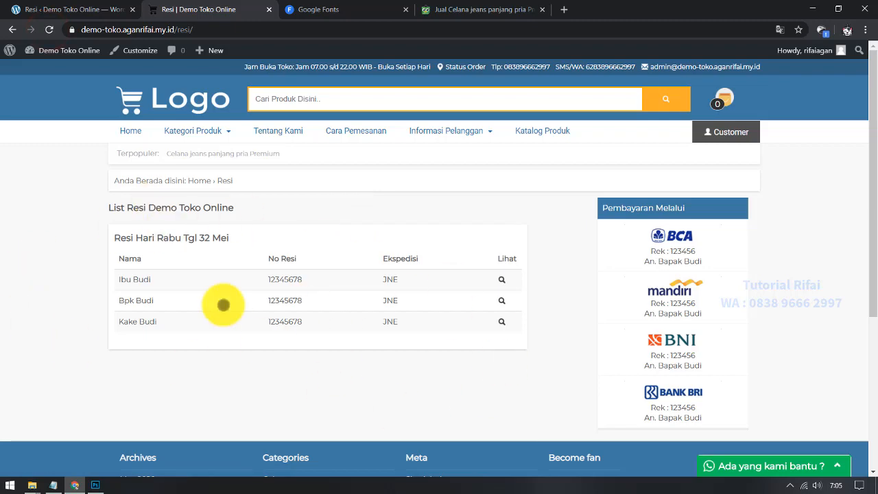
scroll(237, 323, down, 1)
scroll(238, 319, up, 1)
scroll(237, 318, down, 2)
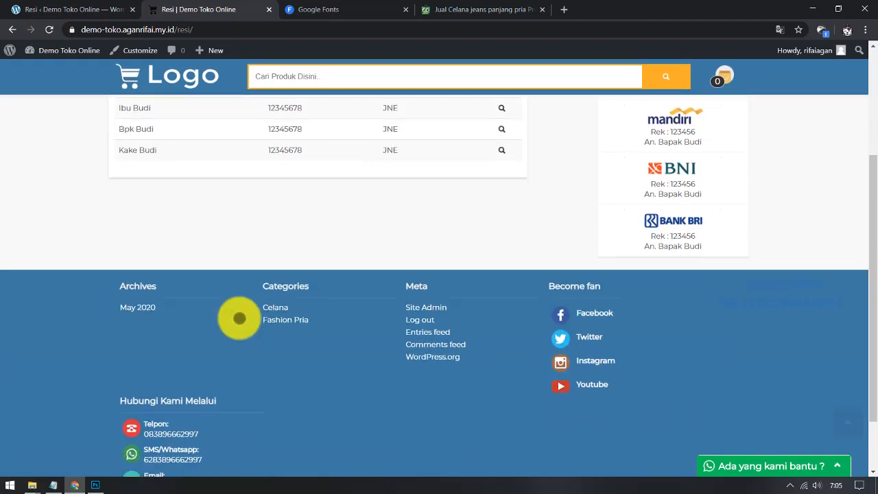
scroll(237, 317, up, 2)
Step: Mark the widget item in the notes and scroll the storefront home page down to its footer widgets
click(137, 132)
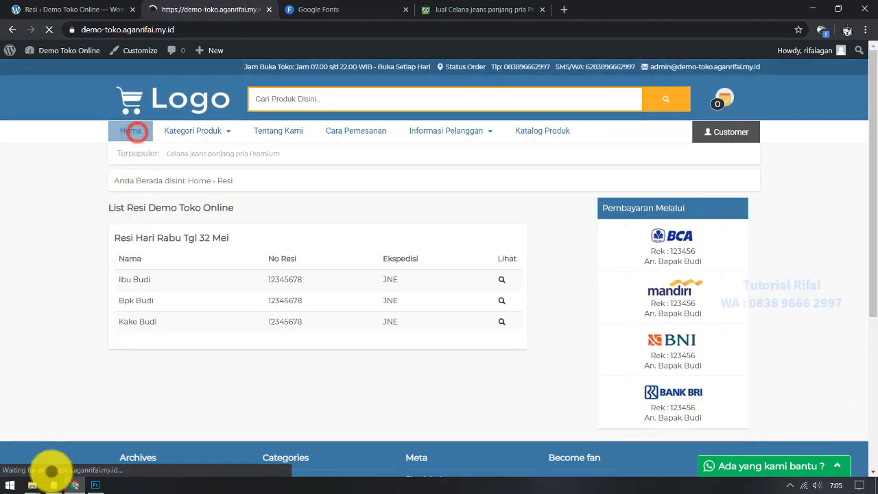
click(53, 485)
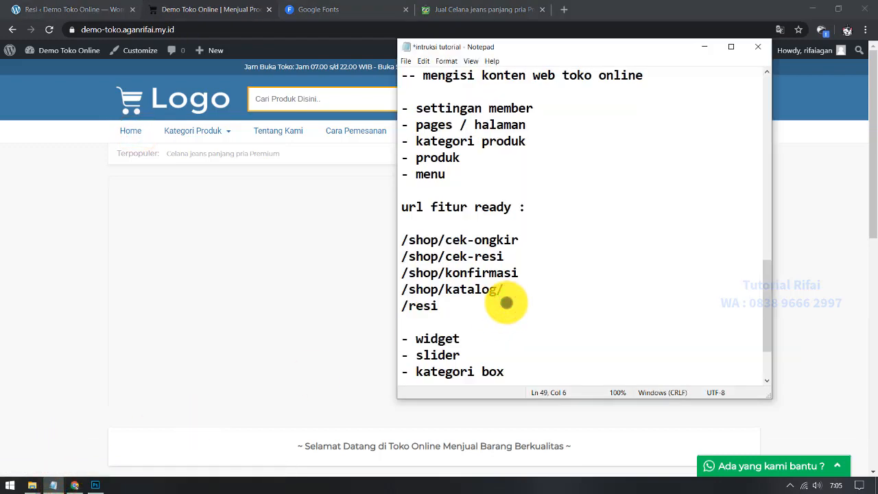
scroll(506, 302, down, 1)
drag(479, 291, 404, 291)
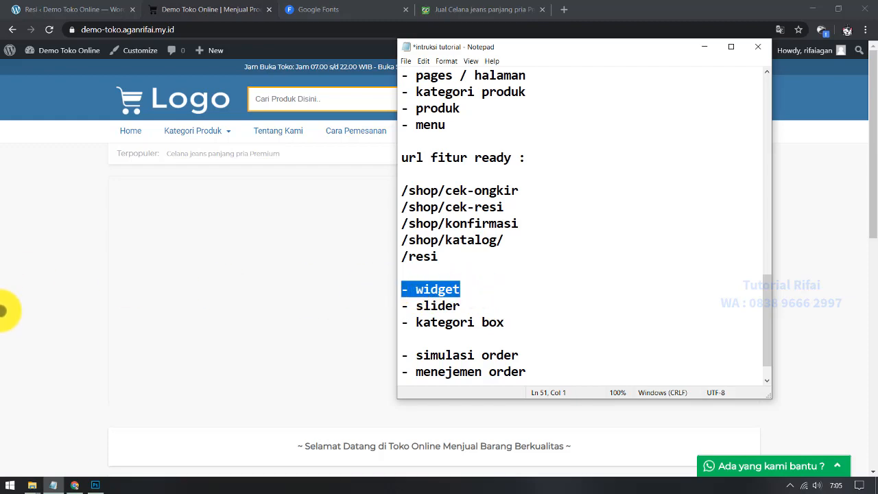
click(2, 310)
scroll(2, 310, down, 6)
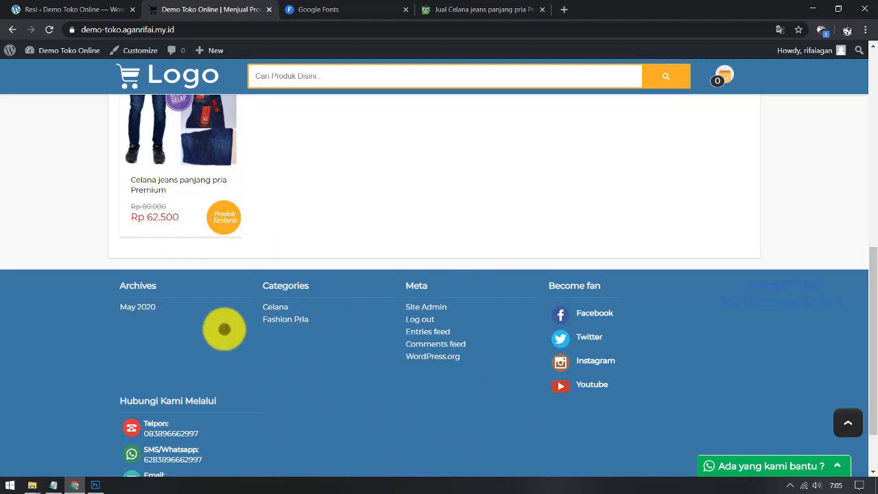
scroll(224, 329, down, 1)
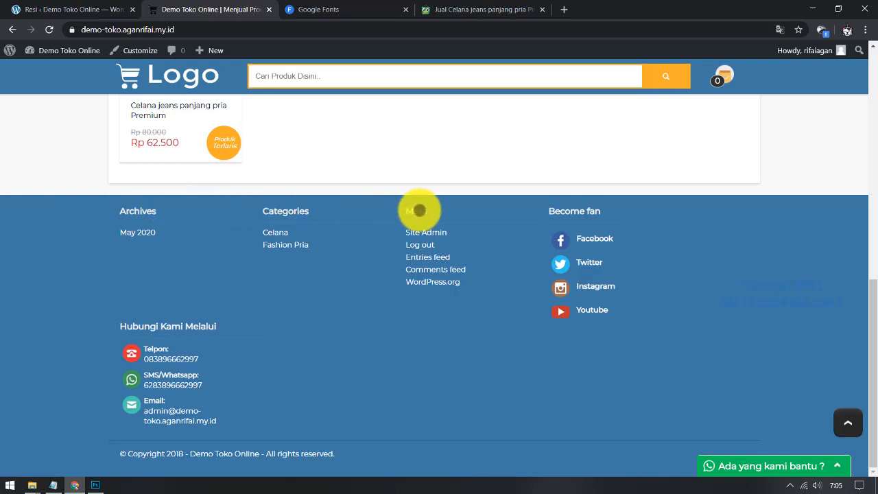
click(40, 5)
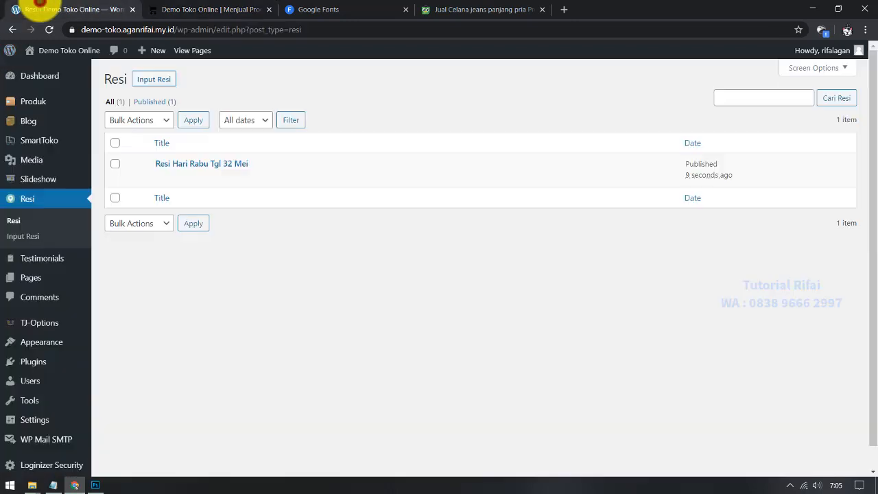
Step: On the Widgets page, delete the Archives and Meta widgets from the Footer Widget area
scroll(487, 340, down, 1)
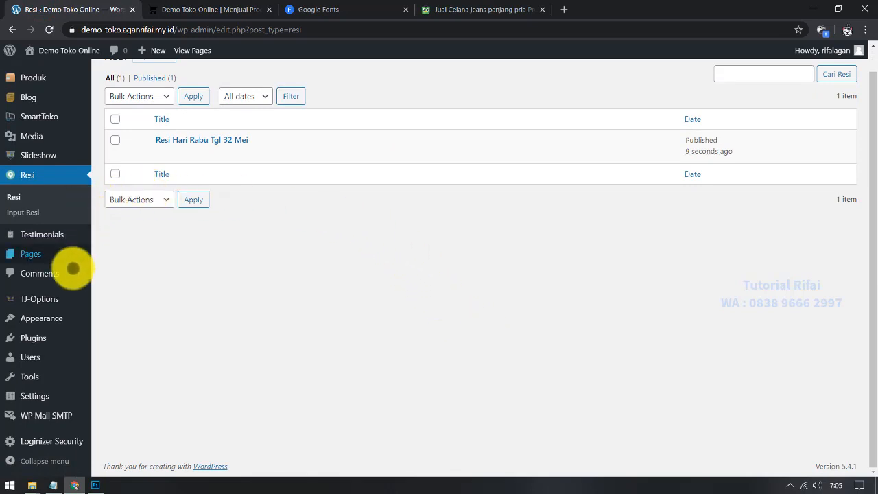
mouse_move(76, 319)
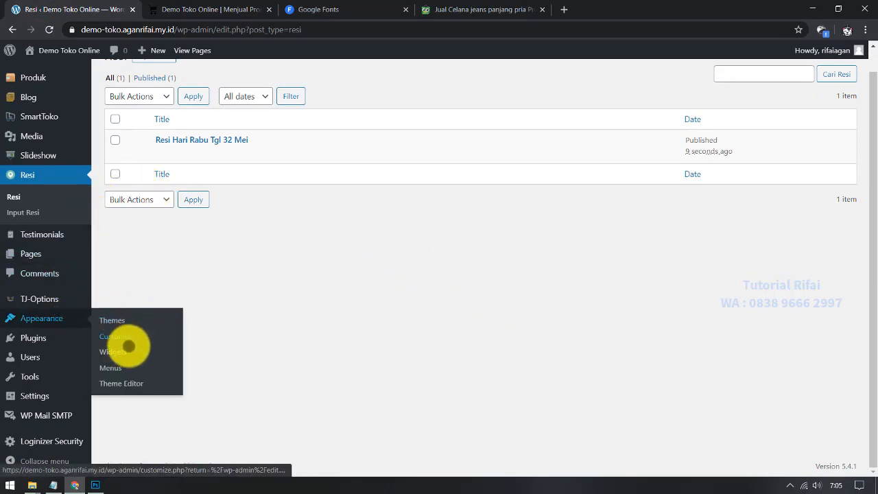
click(127, 351)
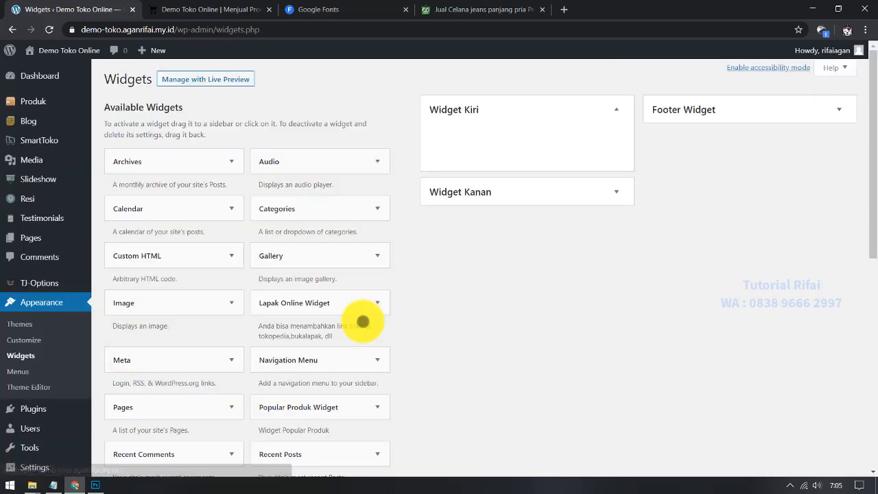
click(617, 111)
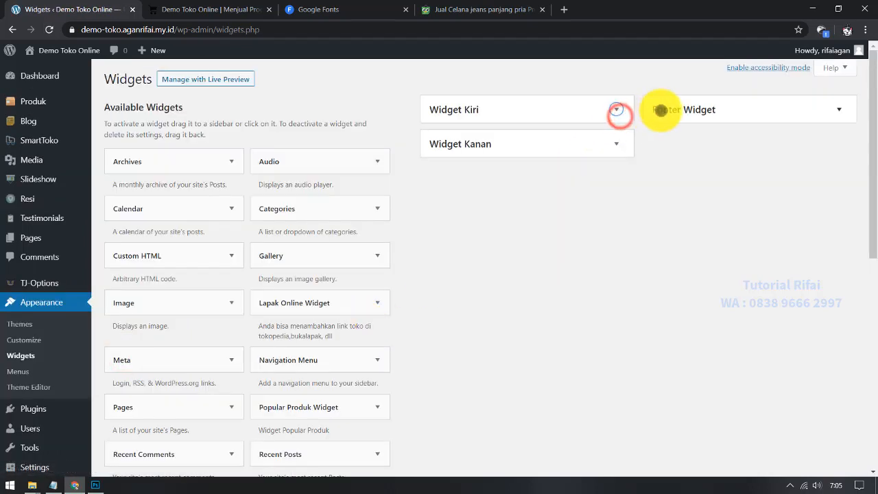
click(699, 109)
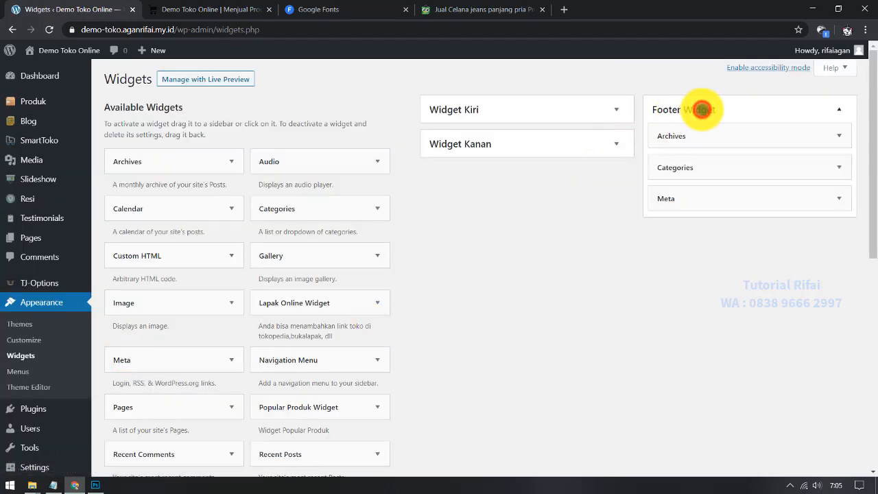
click(843, 132)
click(668, 232)
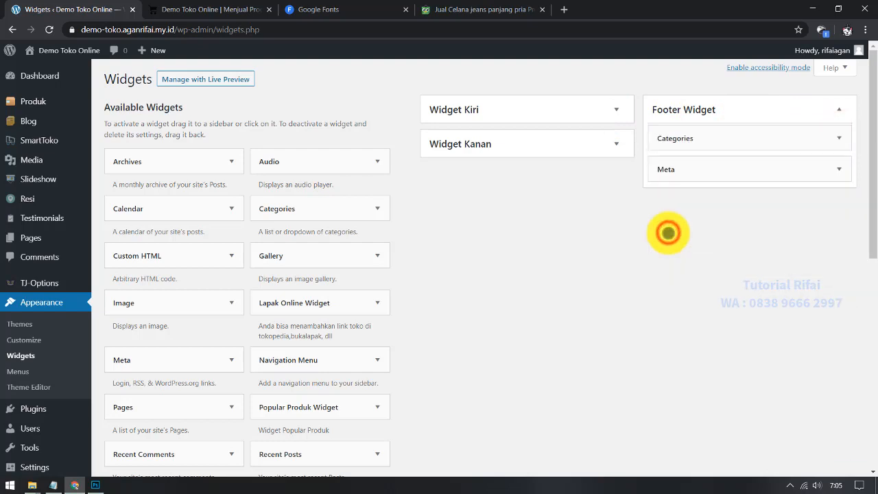
click(840, 167)
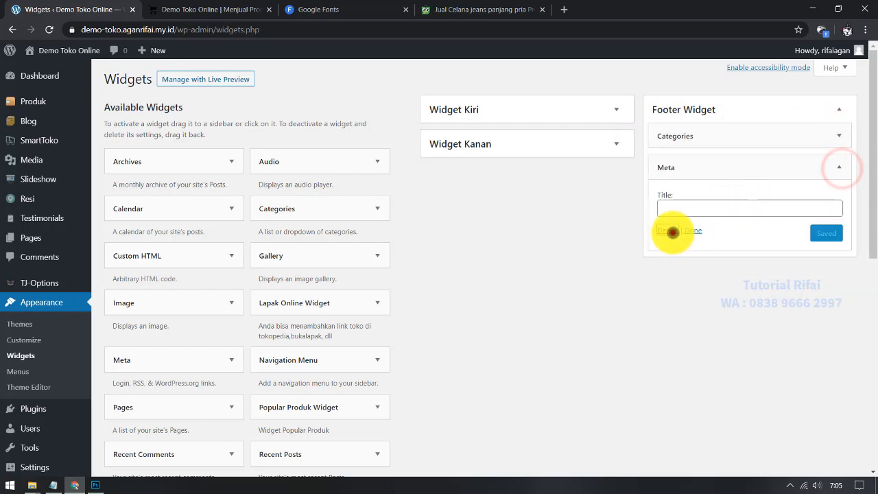
click(668, 230)
Step: Reload the live shop to confirm the footer now shows only Categories
click(207, 7)
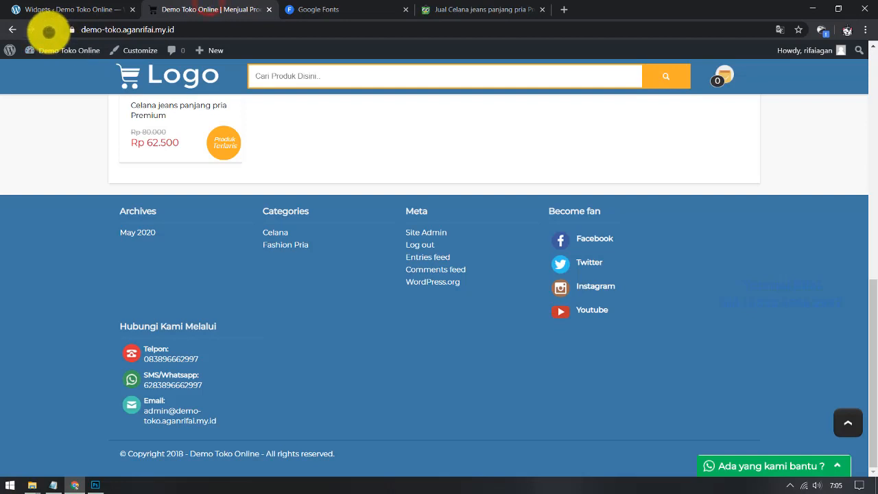
click(48, 29)
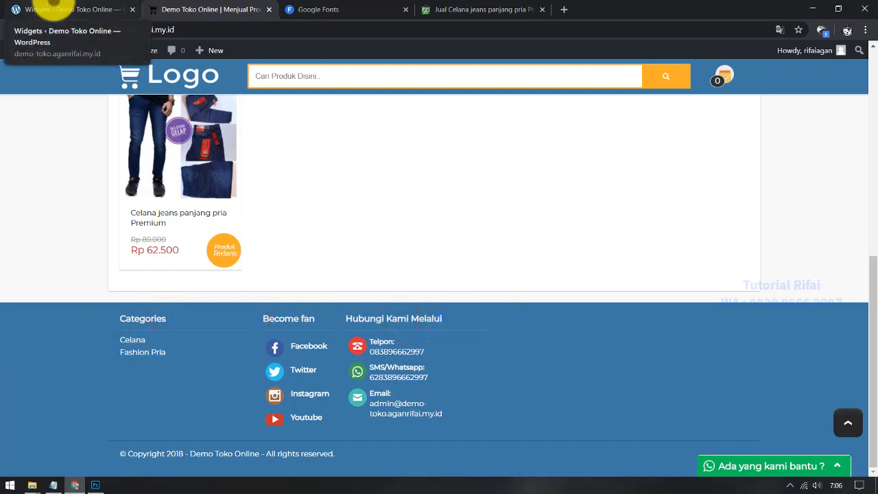
click(53, 9)
Step: Expand the empty Widget Kanan area and view the Celana jeans panjang pria Premium product page
click(492, 140)
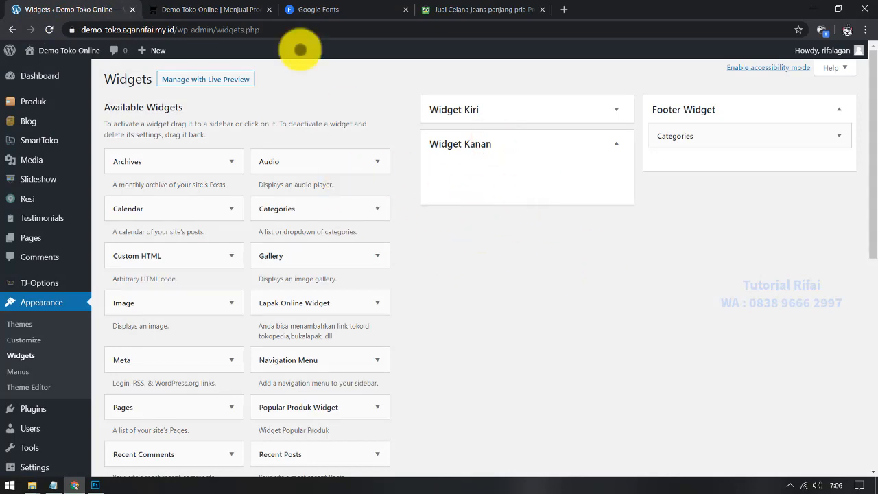
click(206, 10)
scroll(254, 260, up, 5)
click(175, 314)
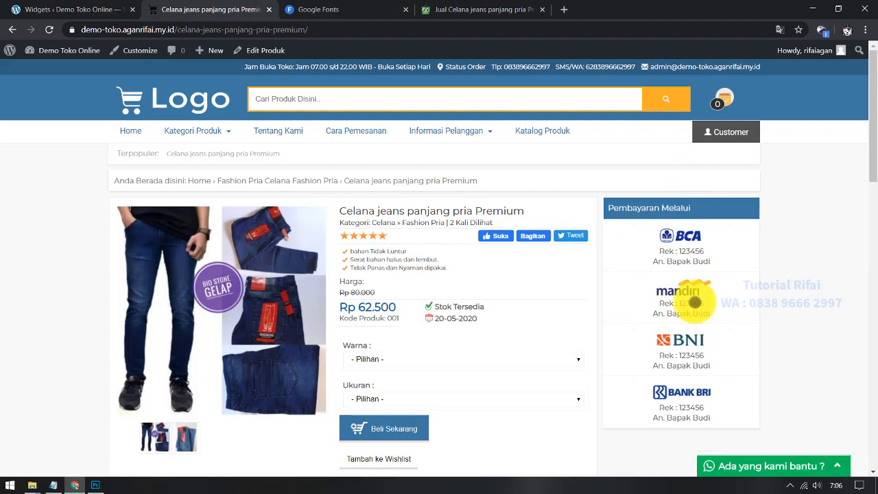
click(607, 202)
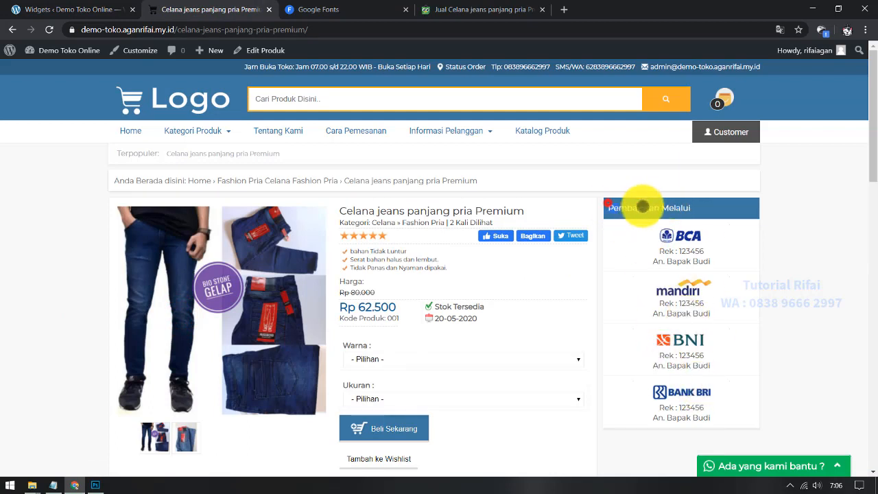
click(685, 237)
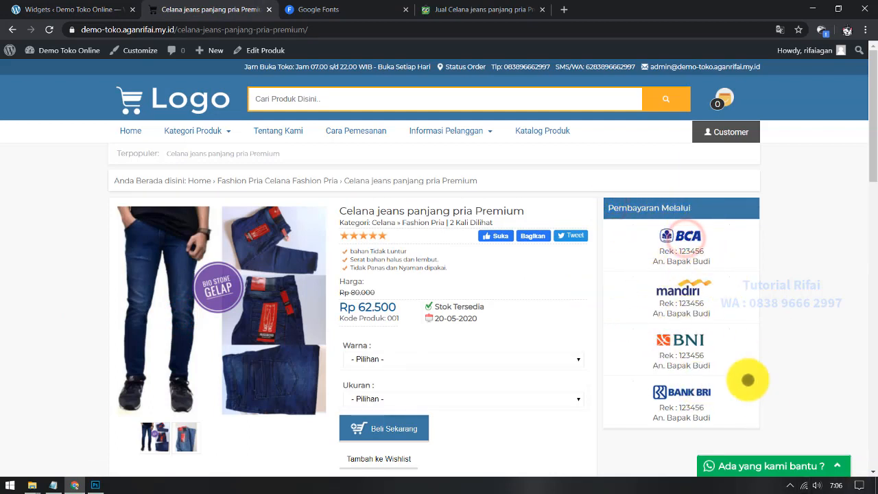
click(91, 8)
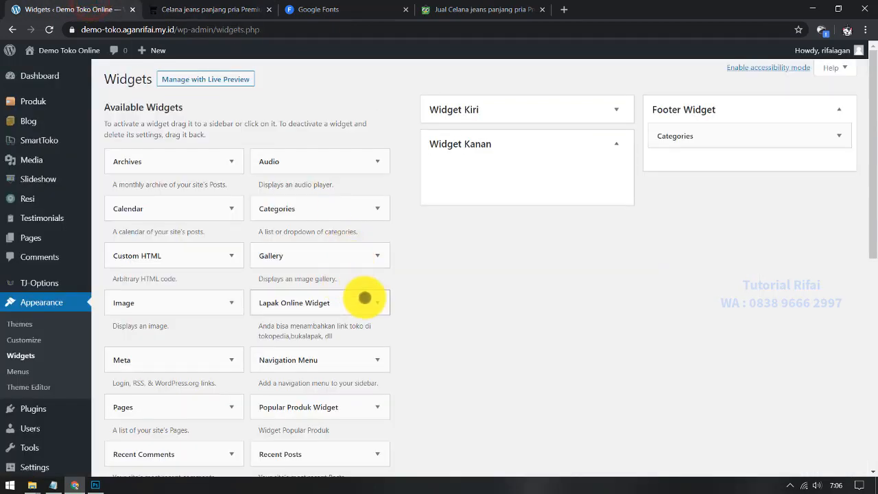
Step: Add the Categories widget to Widget Kanan with Show hierarchy enabled, save it and collapse it
scroll(363, 296, down, 3)
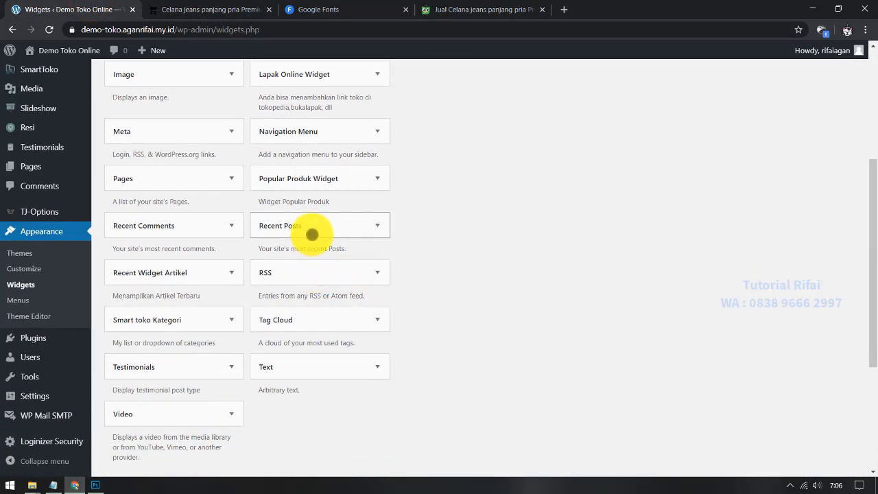
scroll(312, 234, up, 3)
click(312, 155)
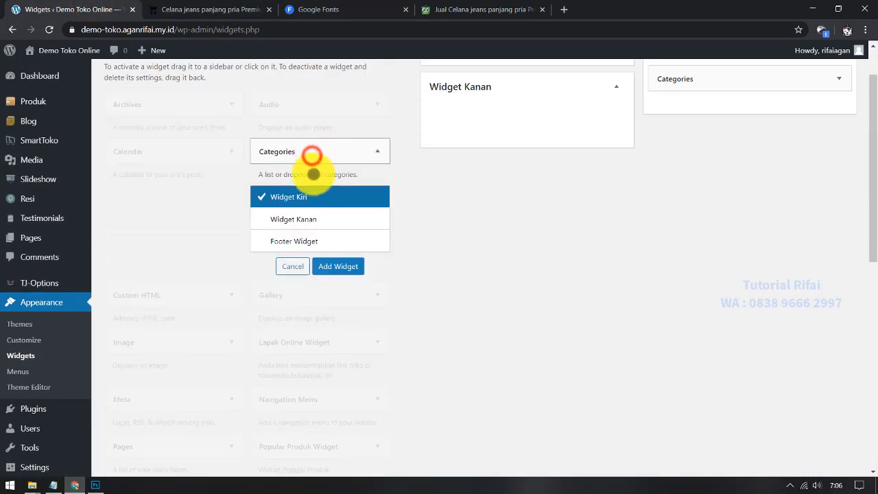
click(310, 219)
click(334, 263)
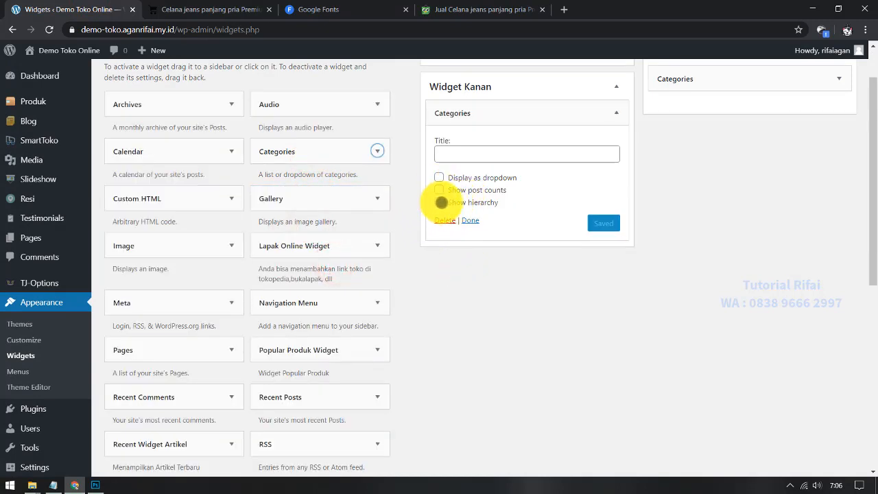
click(439, 201)
click(609, 221)
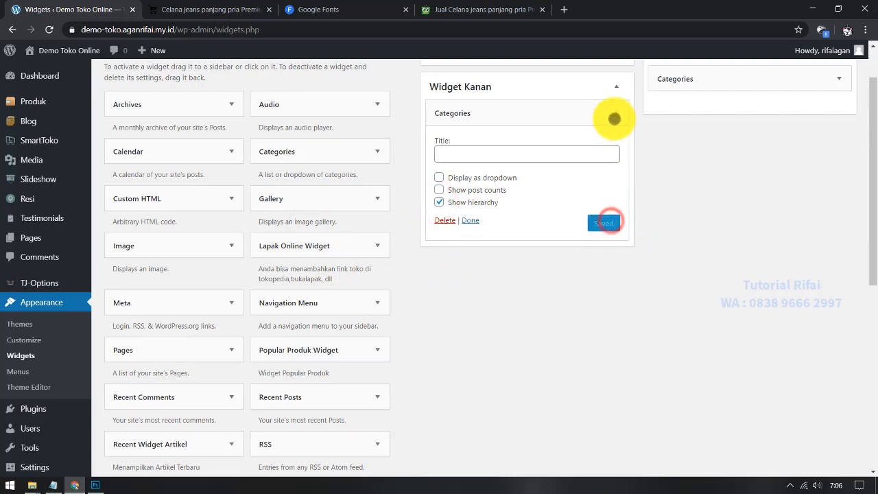
click(616, 113)
Step: Add the Lapak Online Widget to Widget Kanan, save its store links and collapse it
scroll(446, 275, down, 1)
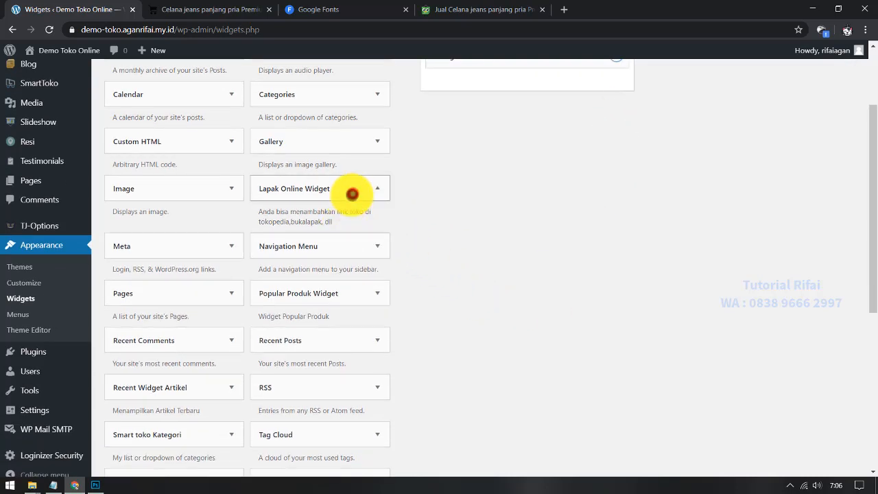
click(350, 190)
click(337, 311)
scroll(507, 271, up, 2)
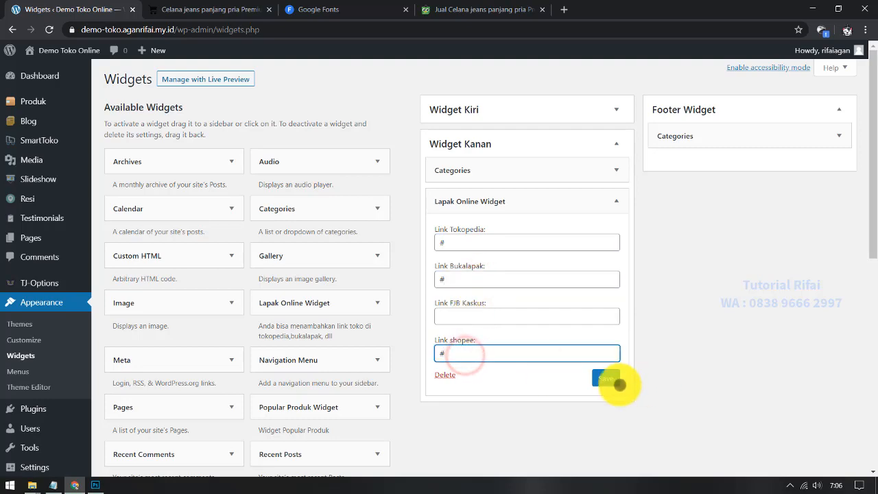
click(610, 379)
click(619, 201)
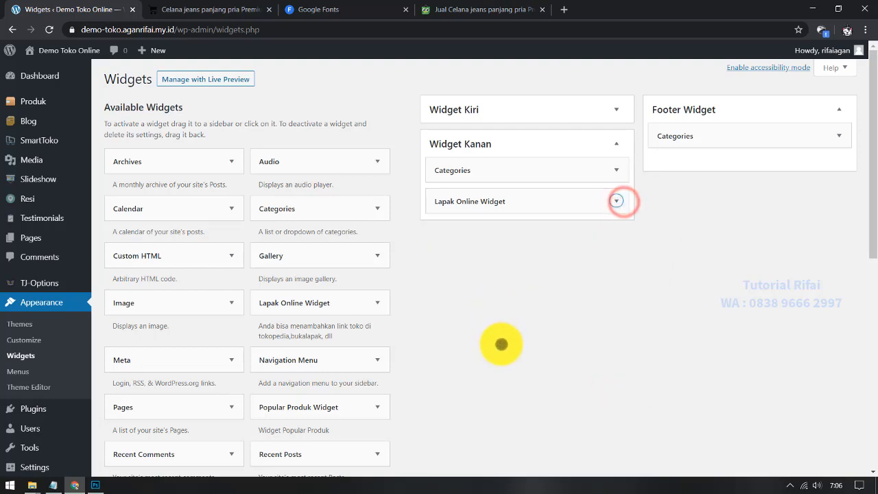
Step: Add the Popular Produk Widget to Widget Kanan, collapse it and drag it above Lapak Online Widget
scroll(501, 330, down, 4)
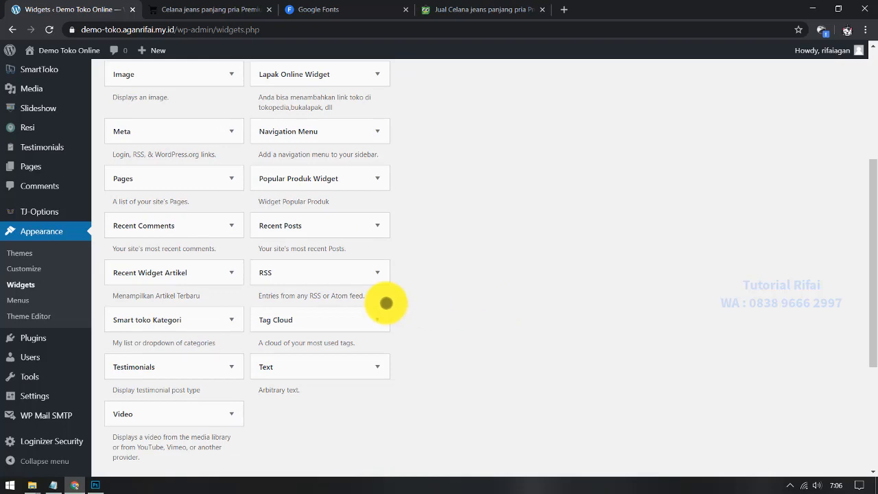
scroll(196, 300, up, 2)
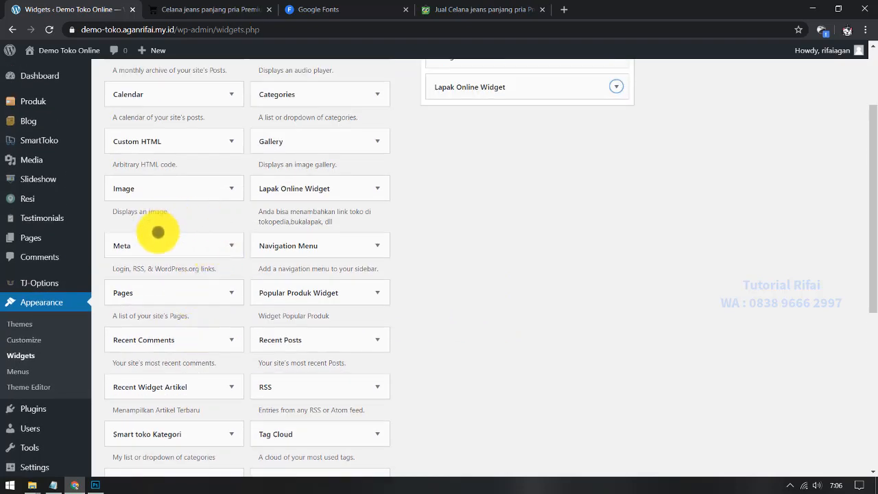
click(323, 298)
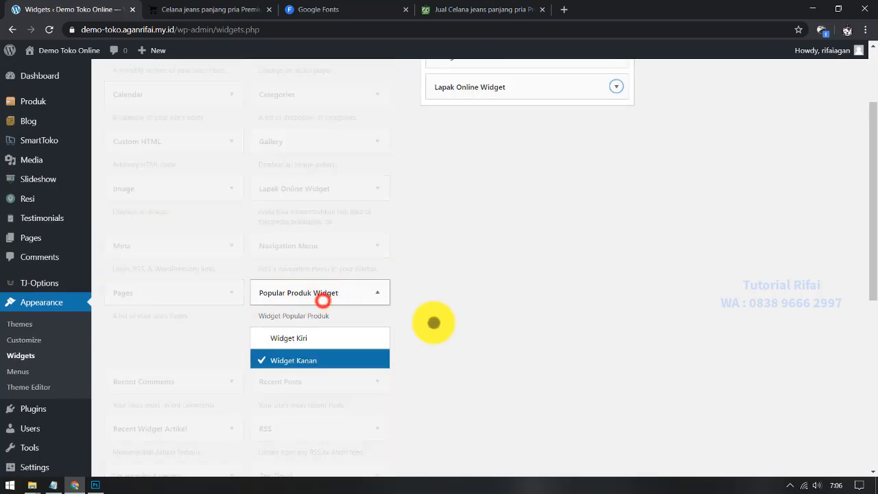
click(340, 353)
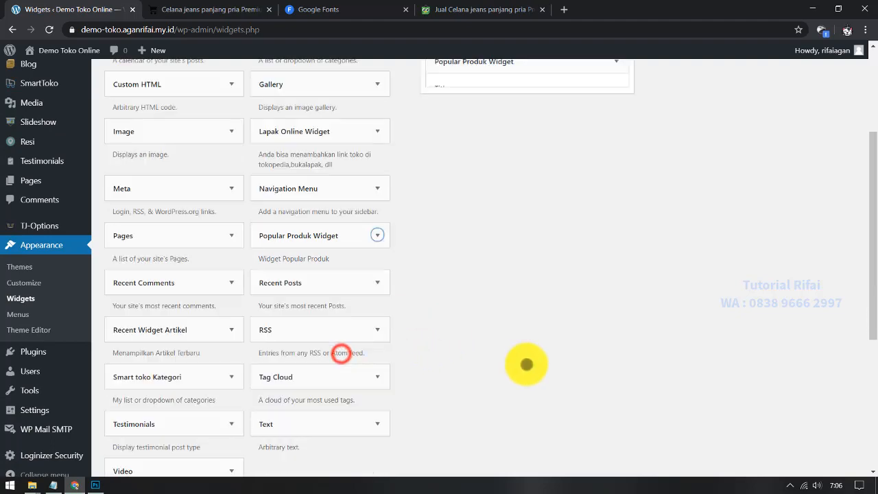
scroll(526, 364, up, 1)
click(611, 233)
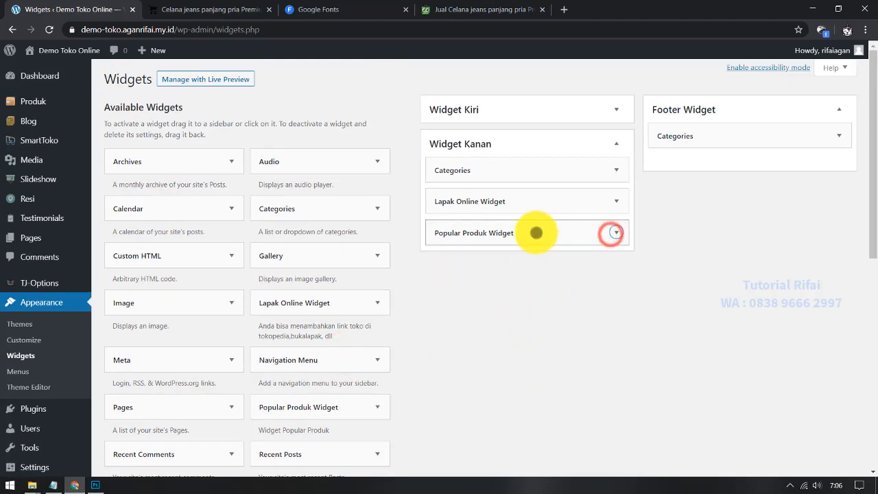
drag(531, 232, 531, 196)
click(209, 10)
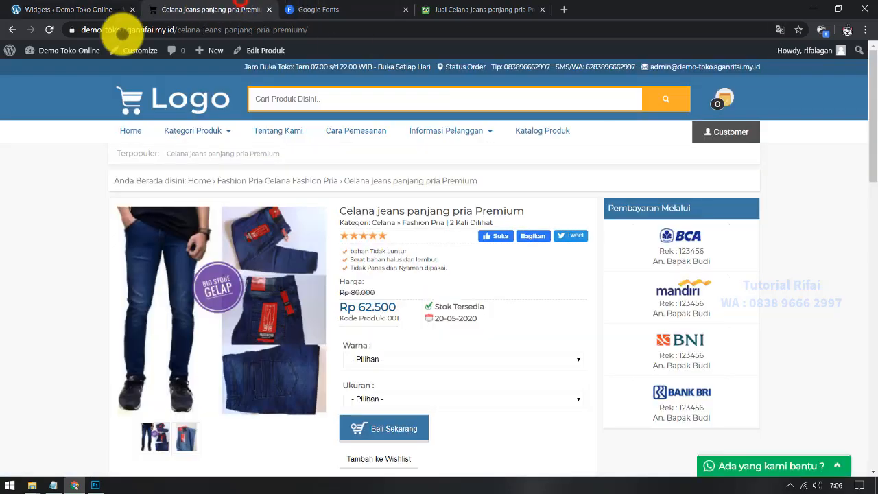
Step: Reload the jeans product page, review its Categories, Produk Terpopuler and marketplace sidebar, then go home
click(49, 30)
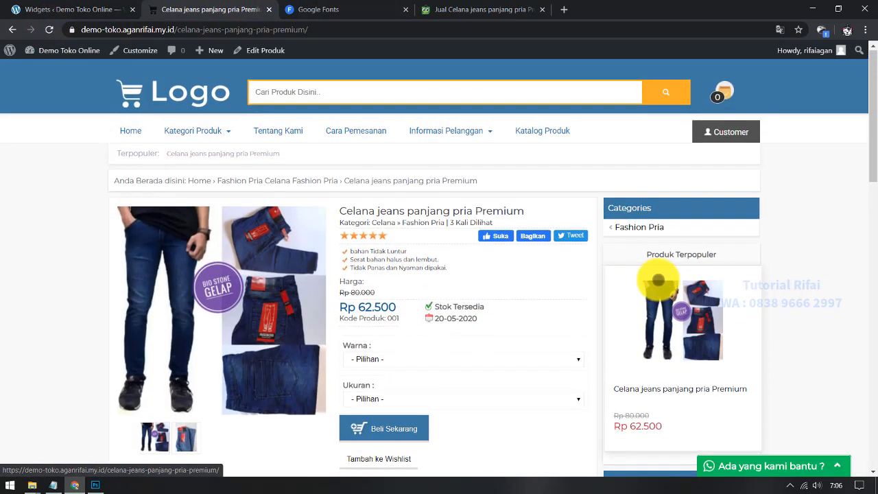
mouse_move(648, 230)
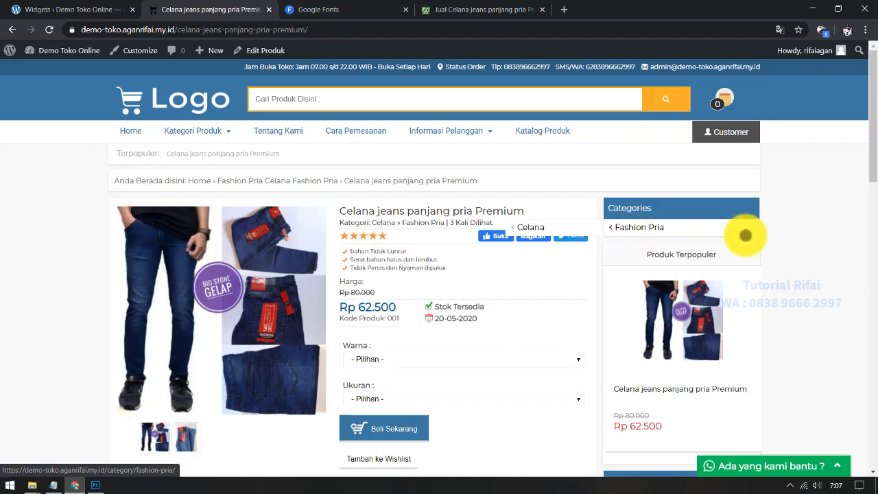
scroll(745, 235, down, 2)
scroll(700, 304, down, 3)
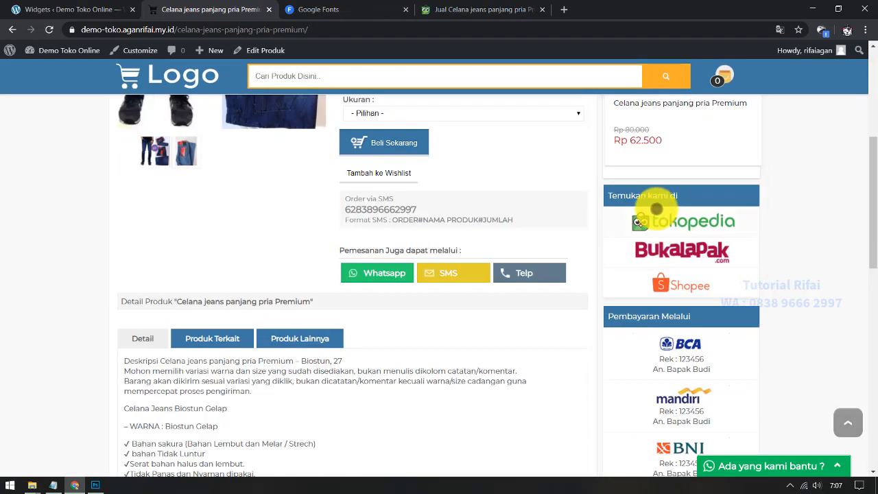
scroll(583, 239, up, 1)
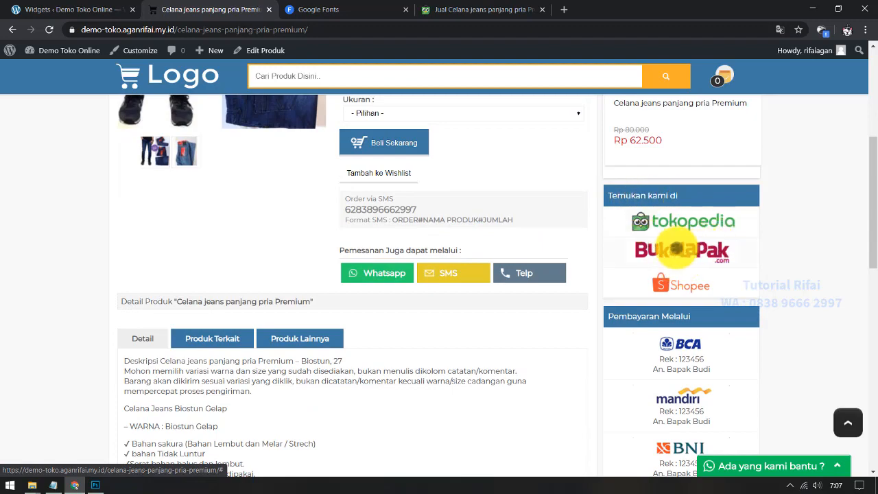
scroll(725, 304, down, 6)
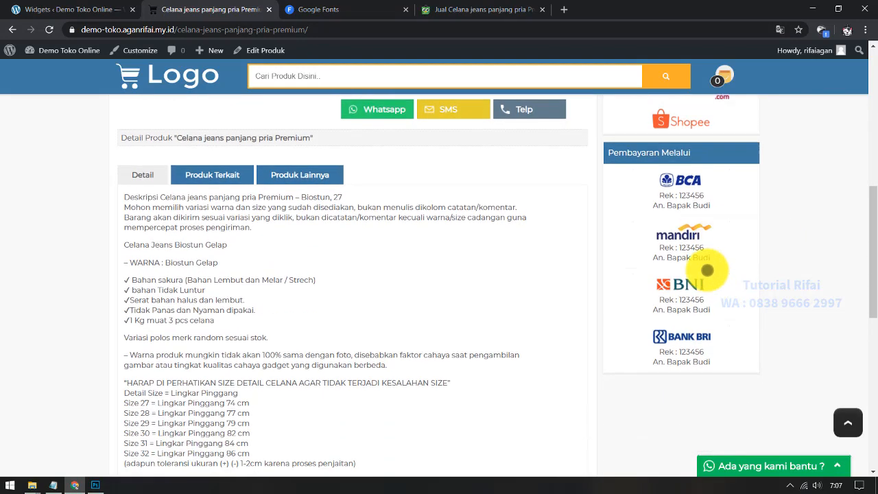
scroll(703, 219, down, 2)
scroll(701, 237, up, 13)
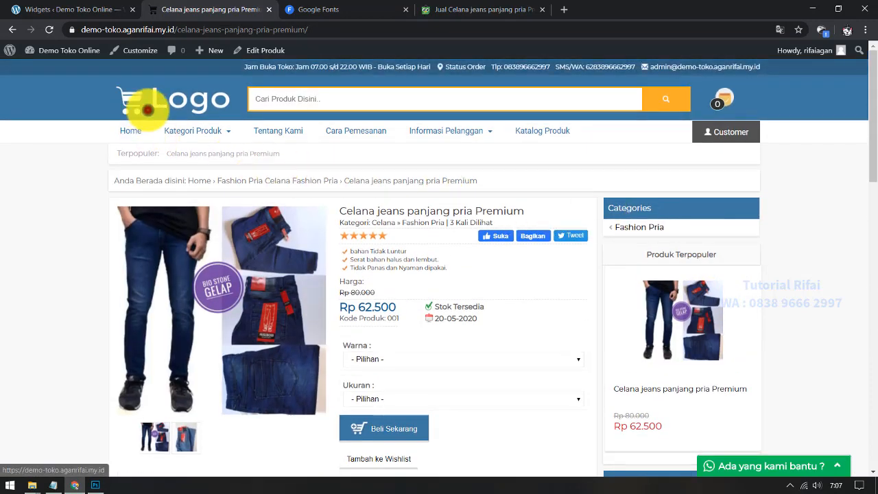
click(147, 109)
scroll(10, 260, down, 2)
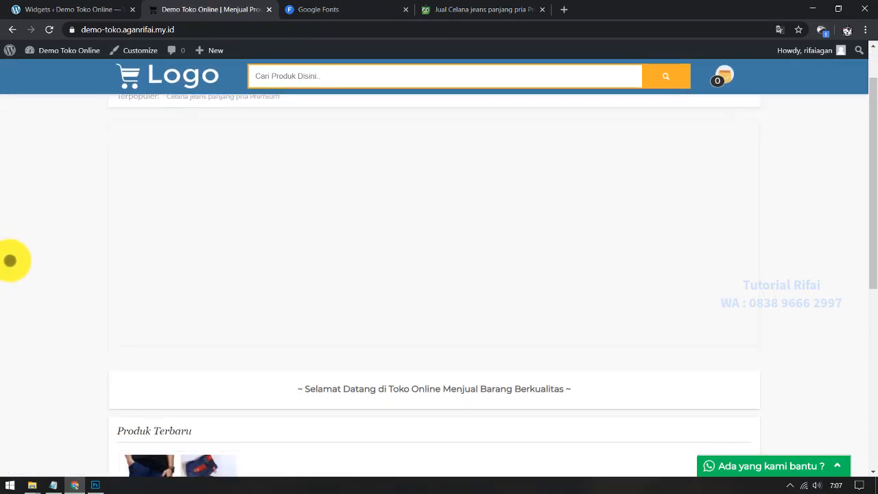
click(54, 485)
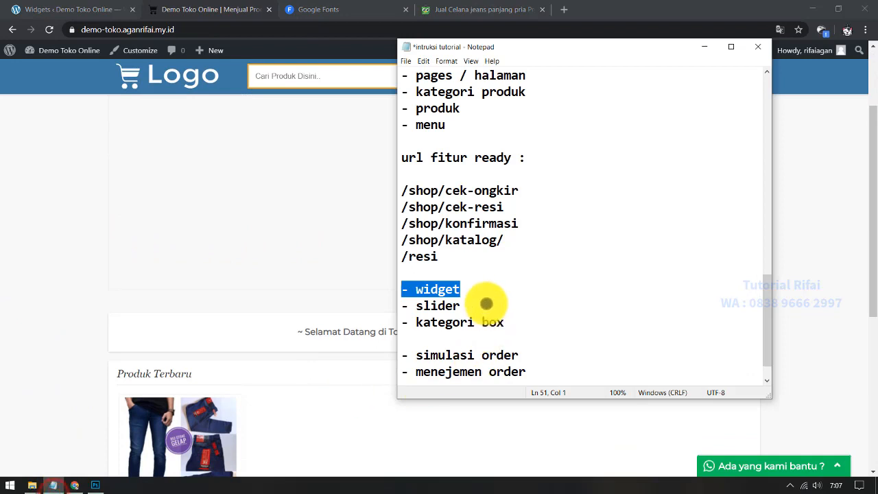
scroll(486, 304, down, 1)
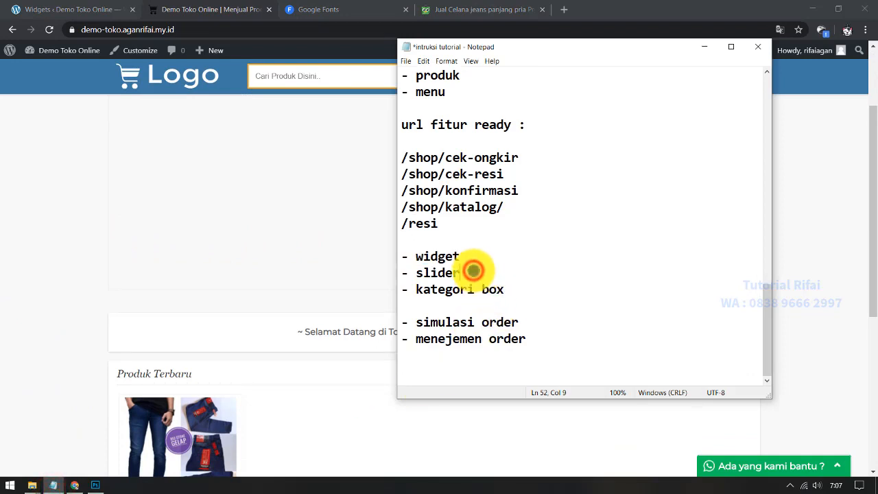
drag(474, 271, 399, 272)
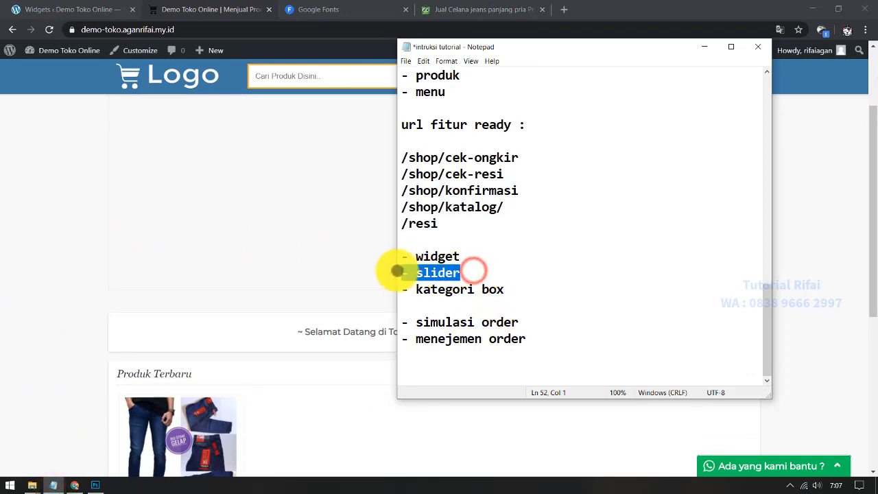
click(3, 247)
scroll(121, 234, up, 2)
click(298, 245)
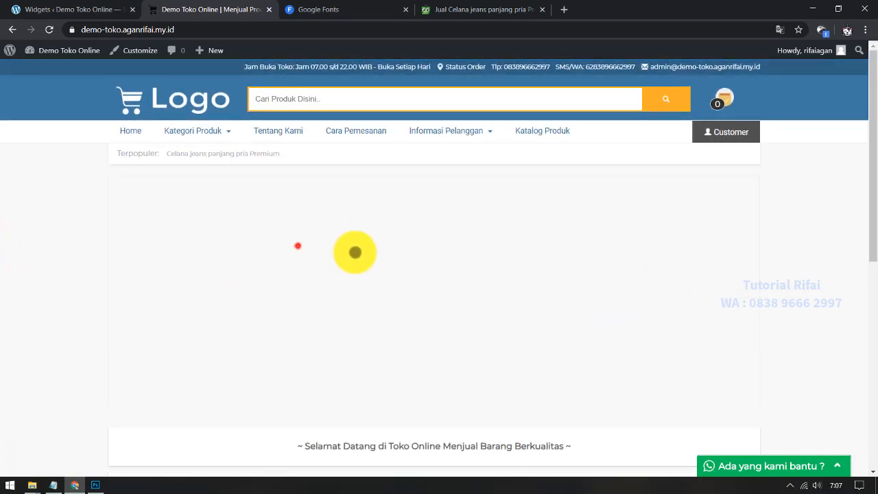
click(53, 484)
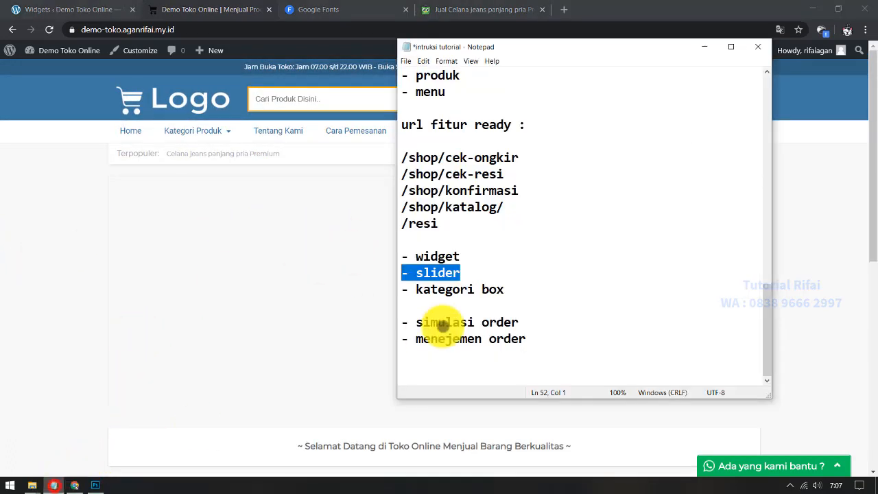
drag(465, 273, 362, 270)
click(4, 221)
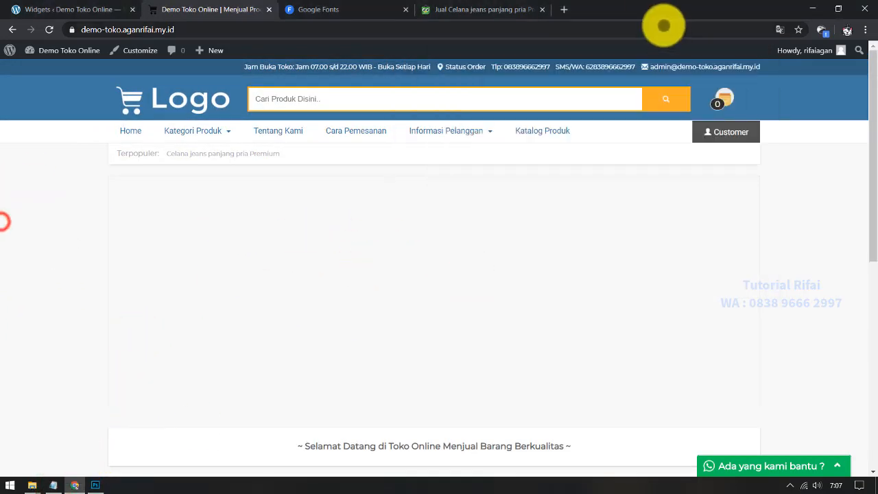
Step: Search Google in a new tab for 'fashion slide image' and open its image results
click(567, 9)
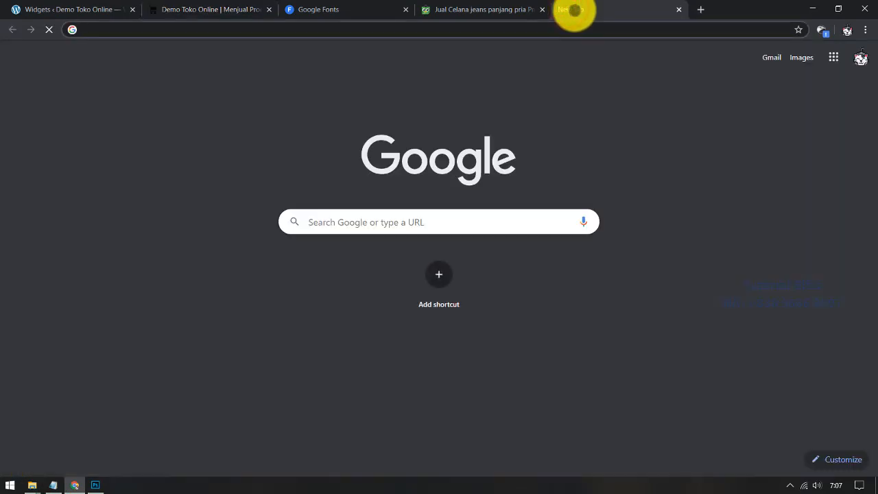
text(fashion sl)
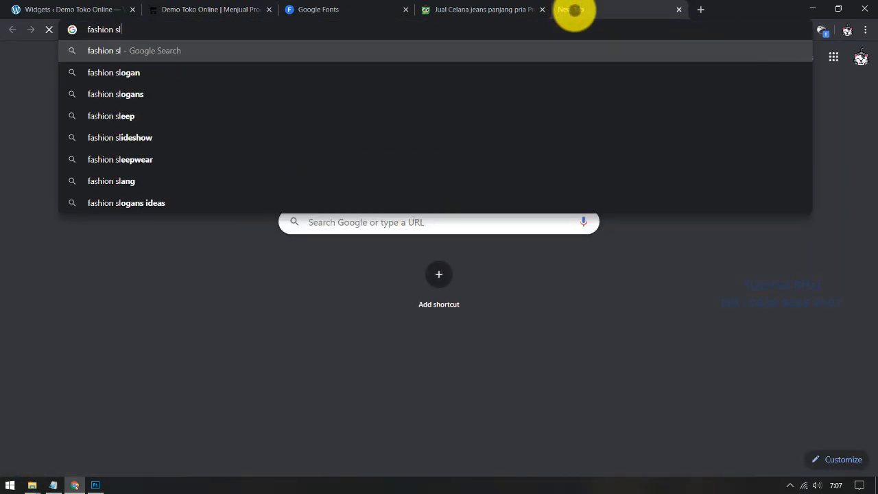
text(ide image)
key(Return)
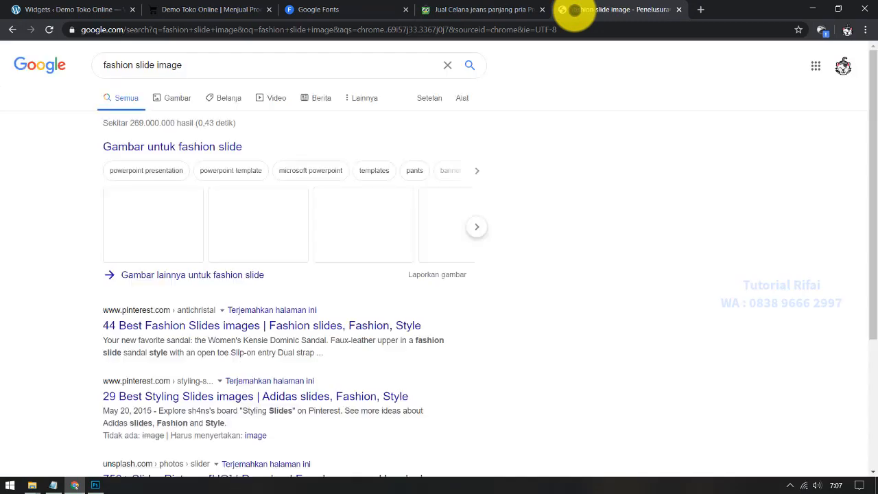
click(222, 142)
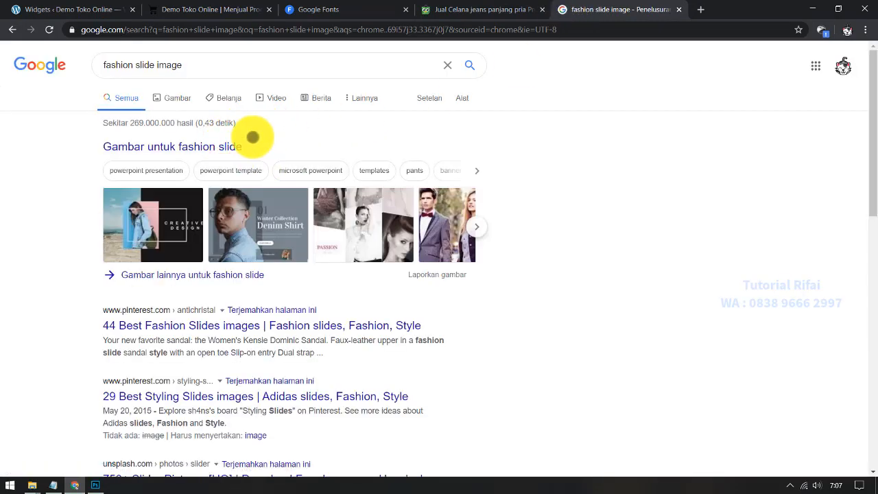
click(208, 146)
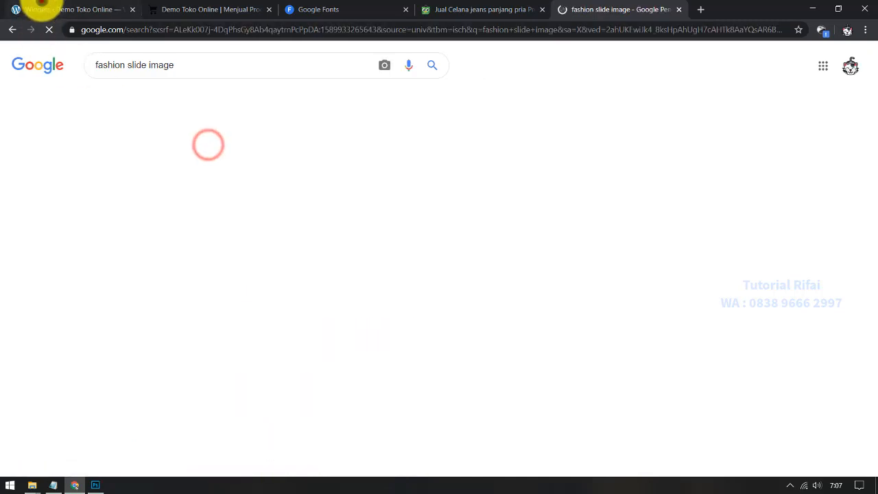
click(21, 9)
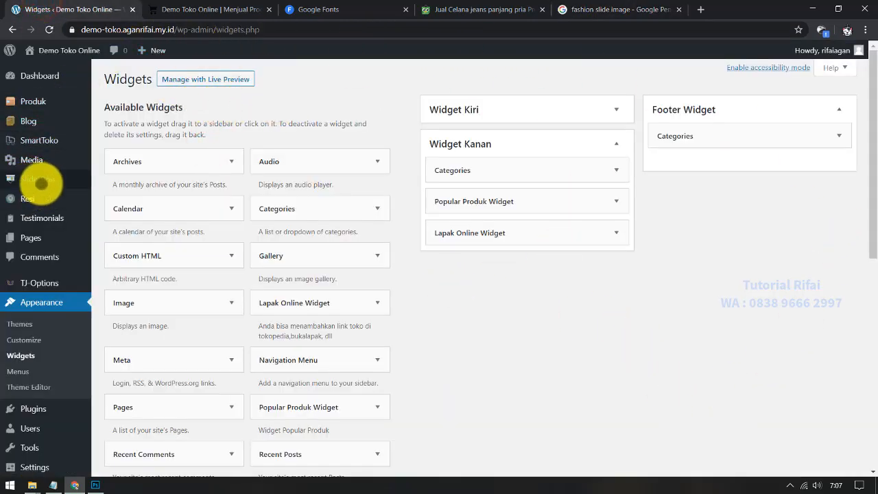
Step: Start a new slideshow item titled 'Slide 1', then return to the store's home page
click(48, 180)
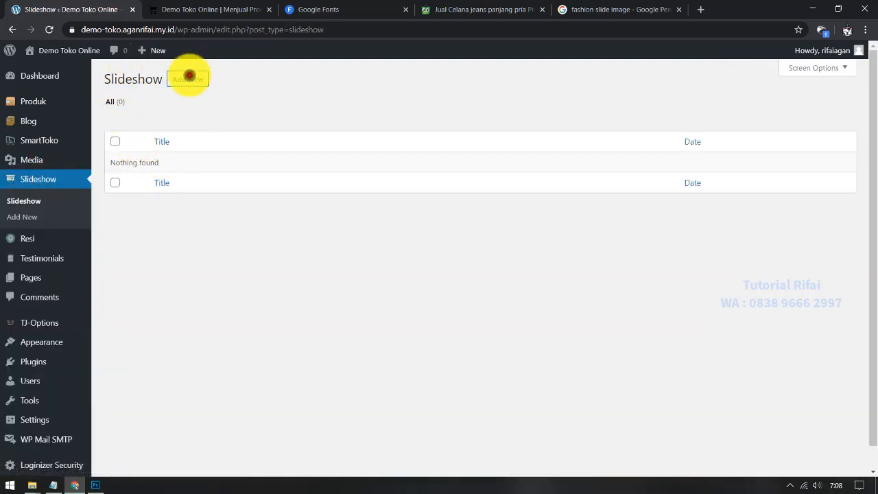
click(188, 79)
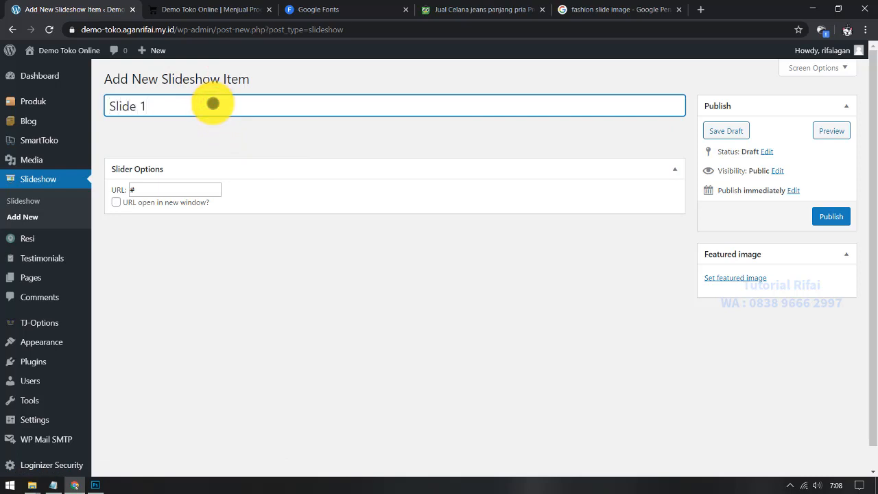
click(157, 189)
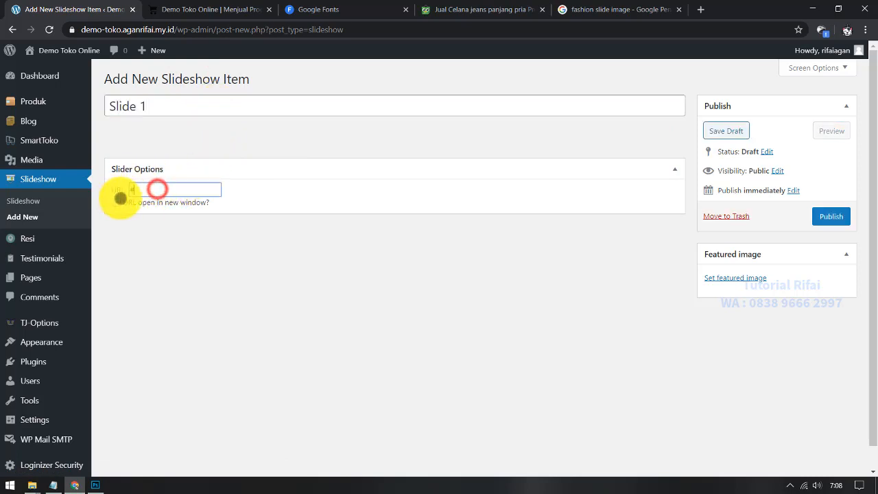
click(196, 8)
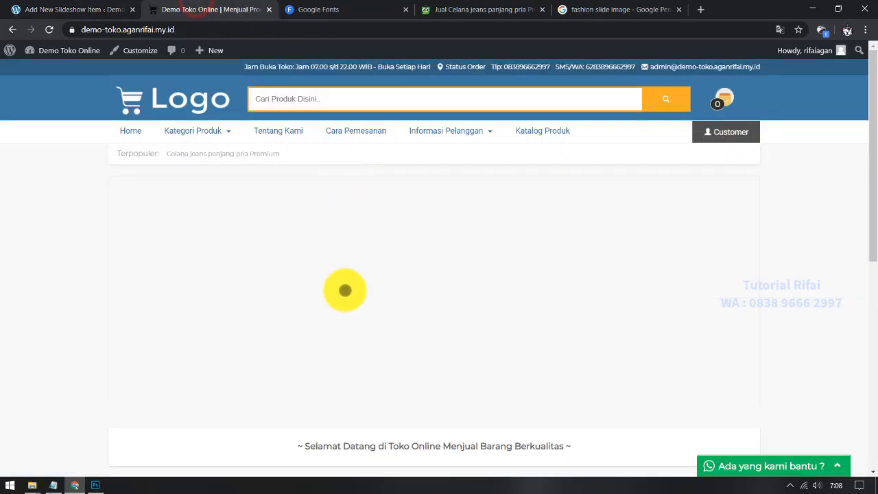
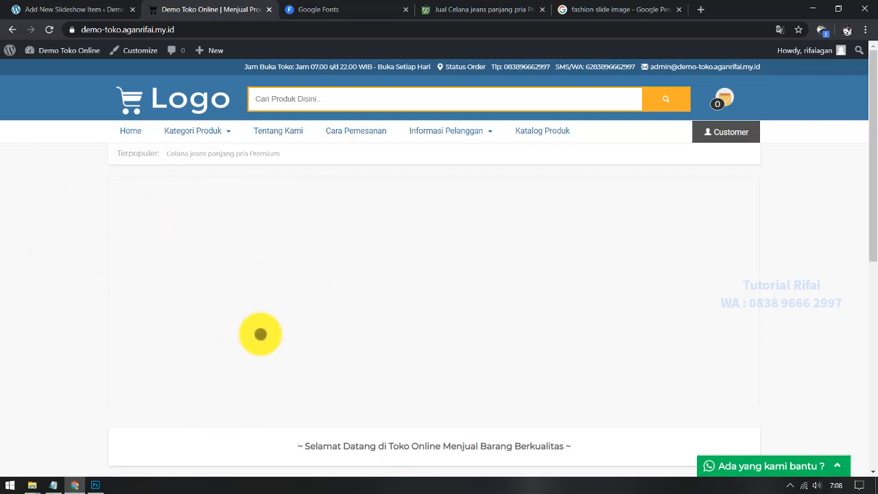
Step: Tick 'URL open in new window?' on the Slide 1 item, then return to the 'fashion slide image' results
click(69, 11)
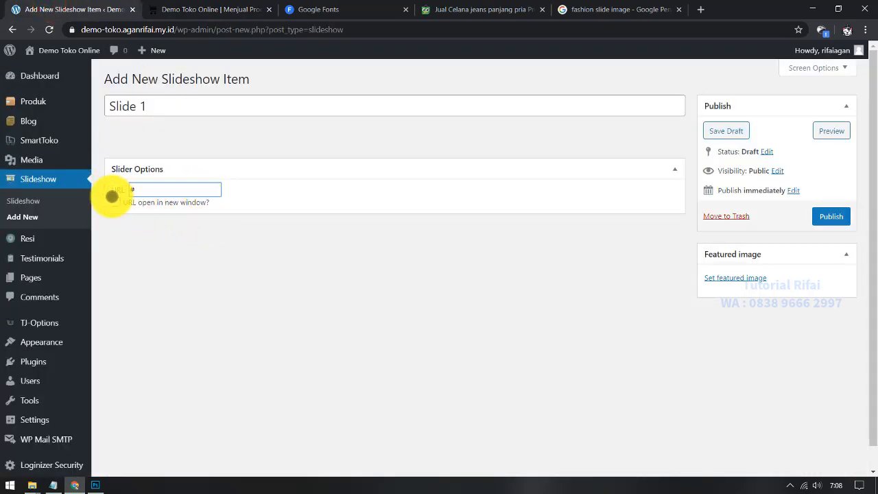
click(116, 202)
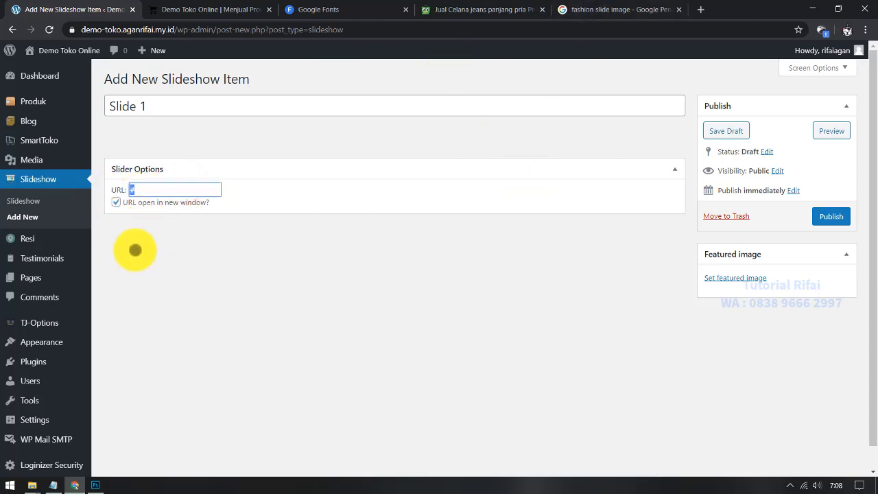
click(621, 9)
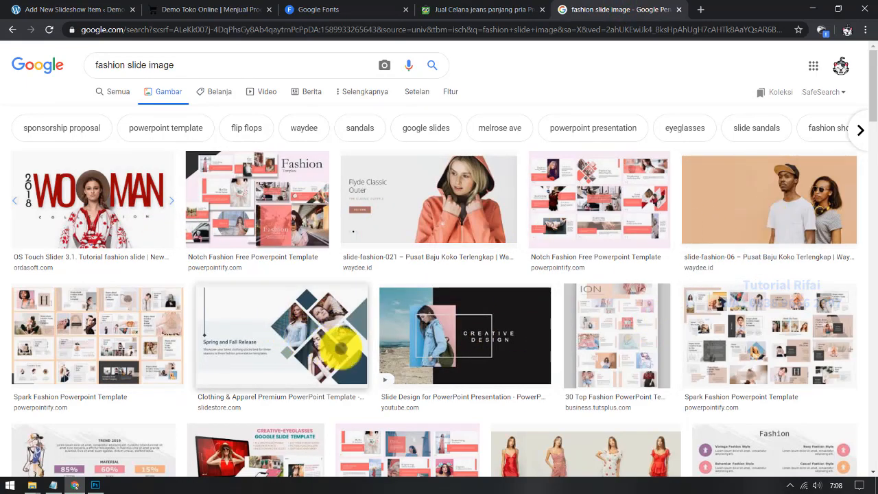
Step: Preview the Slide Design for PowerPoint result and open its full-size CREATIVE DESIGN image in a new tab
scroll(346, 347, down, 3)
scroll(410, 323, up, 2)
click(492, 273)
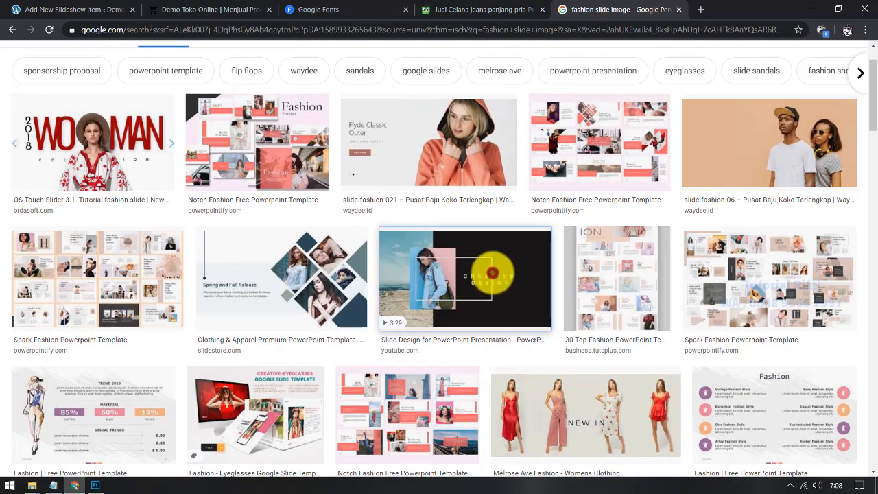
scroll(655, 360, down, 2)
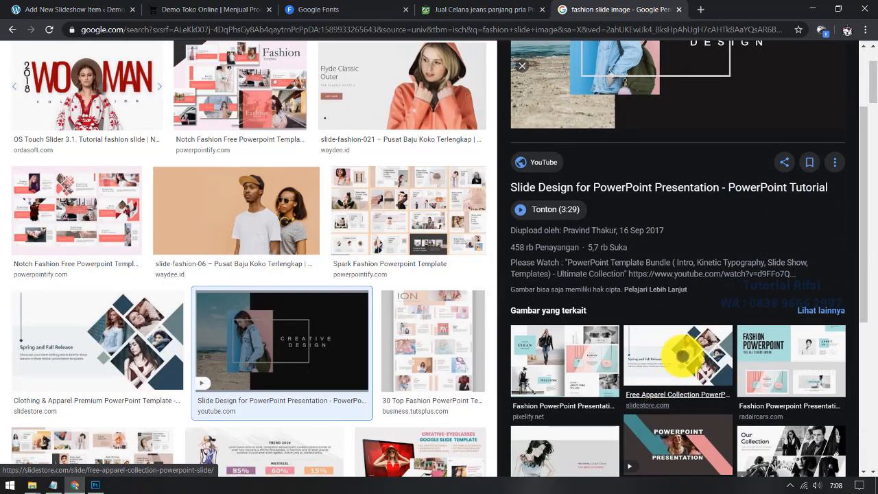
click(651, 380)
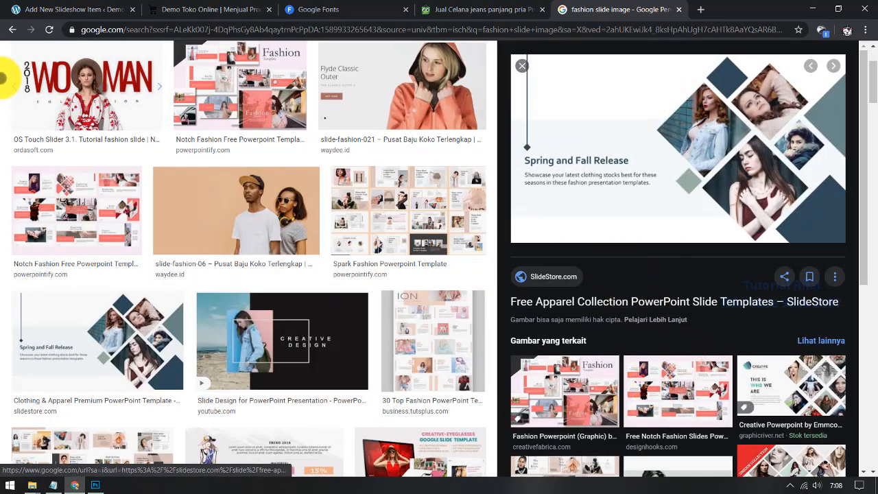
click(9, 29)
right_click(670, 157)
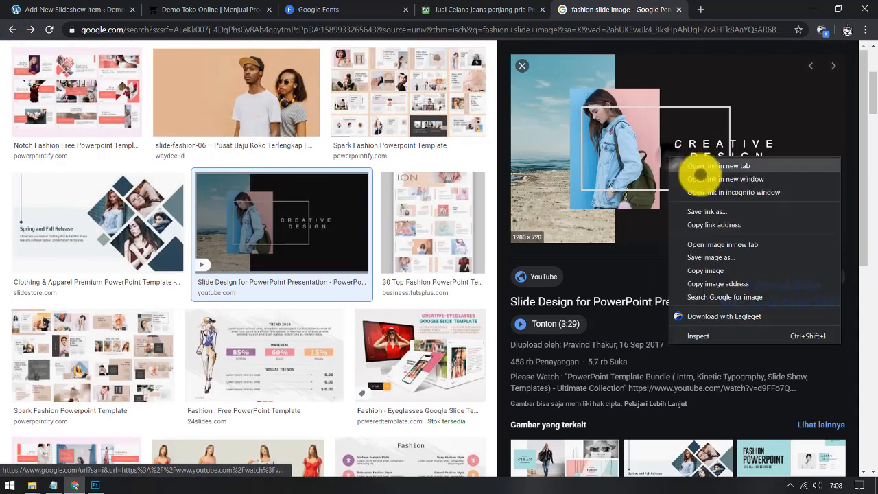
click(706, 244)
click(649, 9)
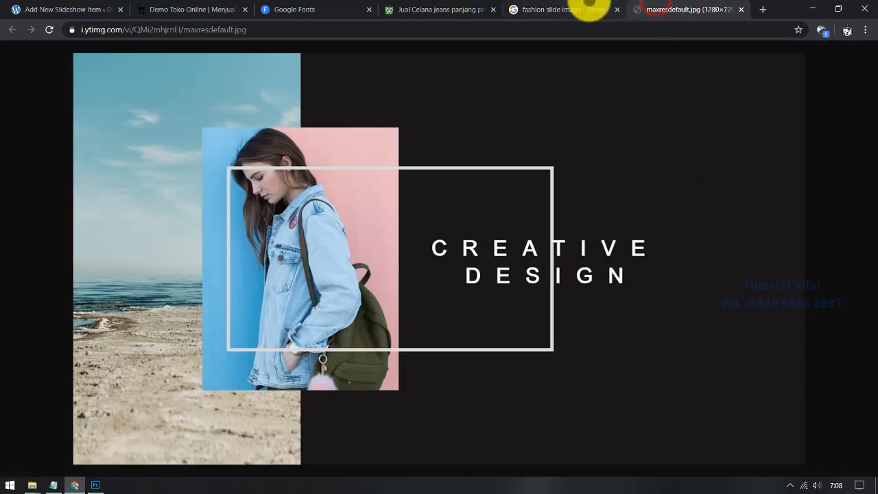
click(590, 10)
Step: Browse further results to the Melrose Ave Fashion NEW IN image and close the CREATIVE DESIGN tab
scroll(686, 357, down, 3)
click(675, 276)
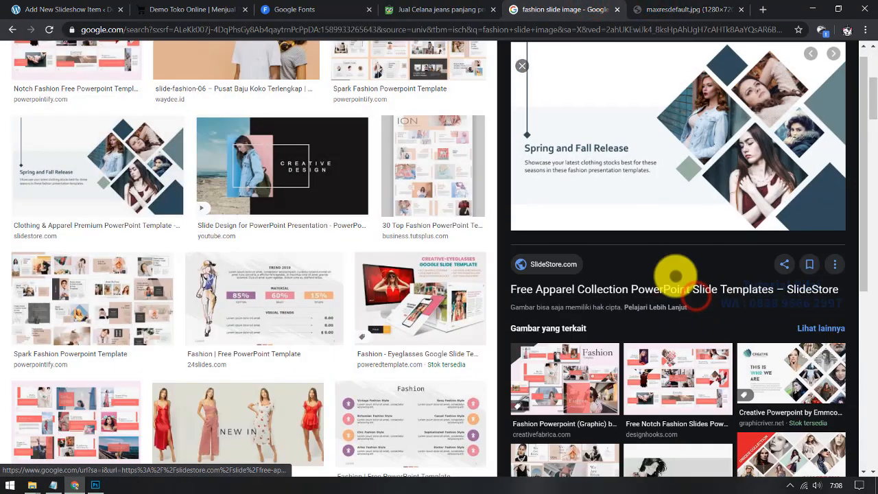
right_click(674, 141)
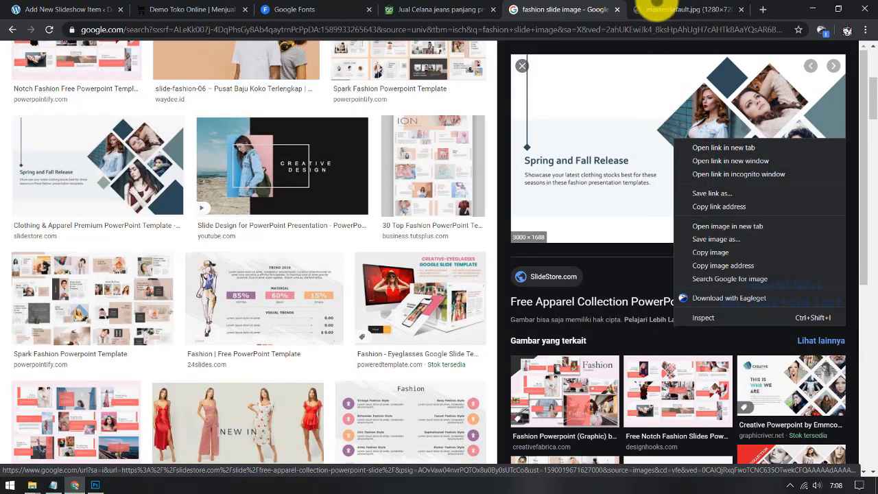
click(588, 10)
click(648, 10)
click(580, 11)
scroll(677, 350, down, 1)
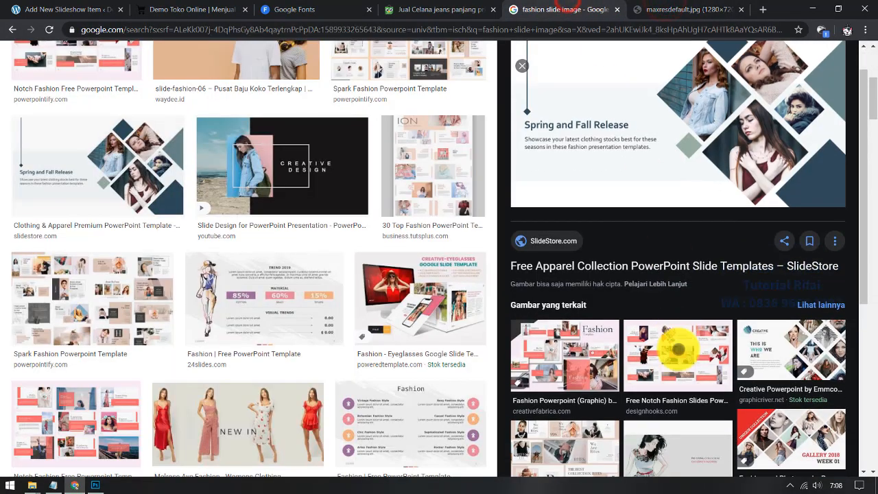
scroll(682, 360, down, 3)
scroll(631, 384, down, 3)
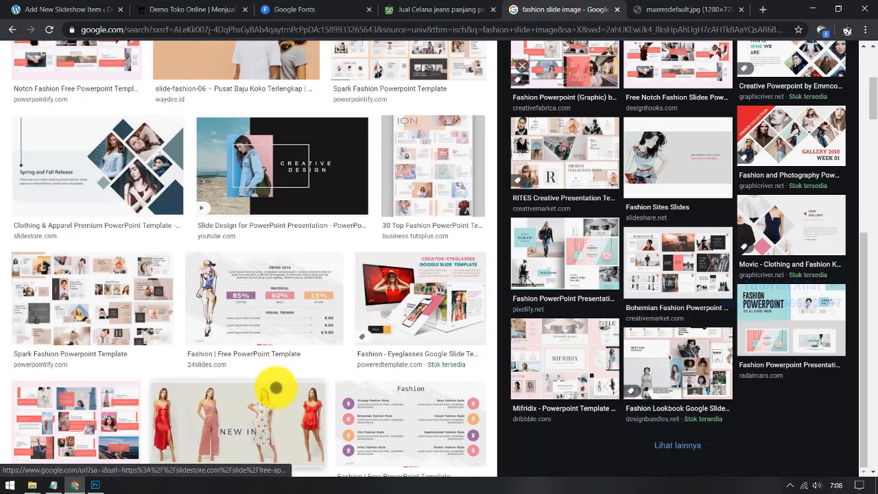
scroll(265, 398, down, 3)
click(278, 263)
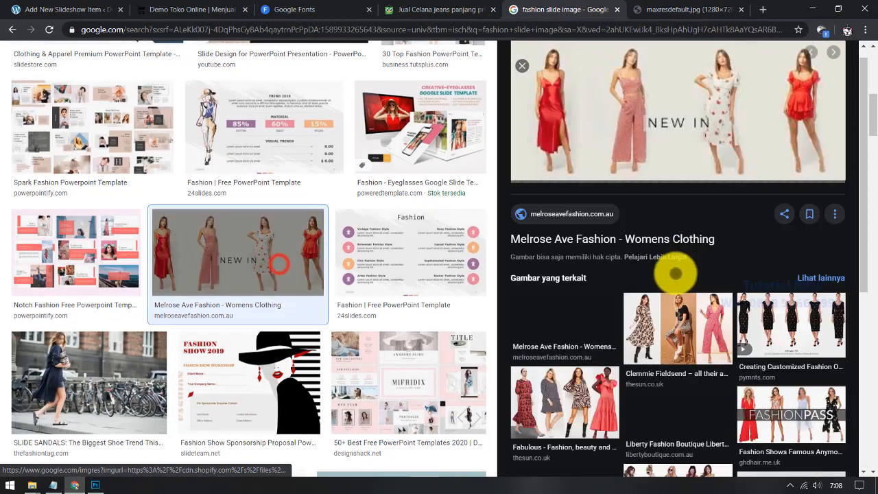
click(578, 318)
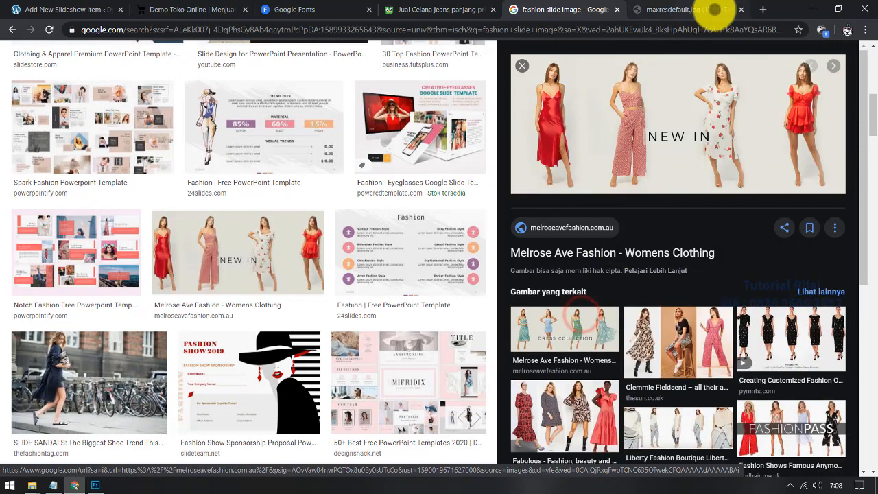
click(751, 9)
Step: Open the NEW IN and DRESS COLLECTION images full-size in new tabs
right_click(628, 133)
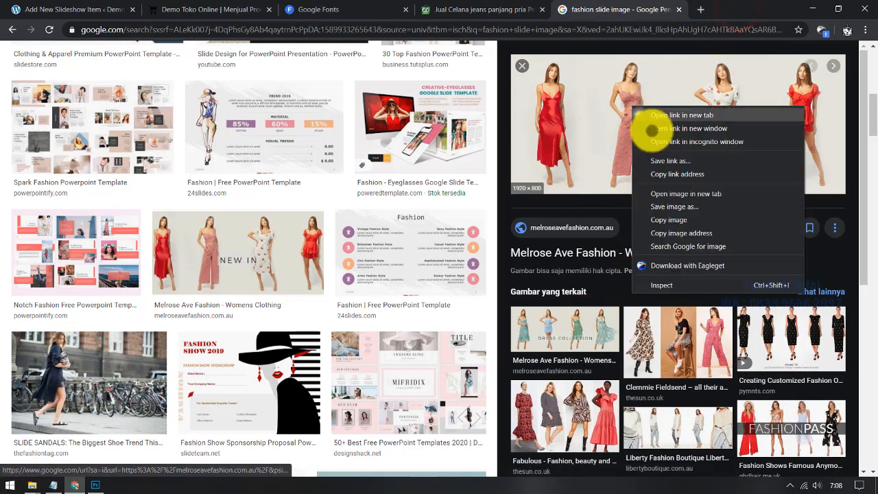
click(676, 192)
click(566, 329)
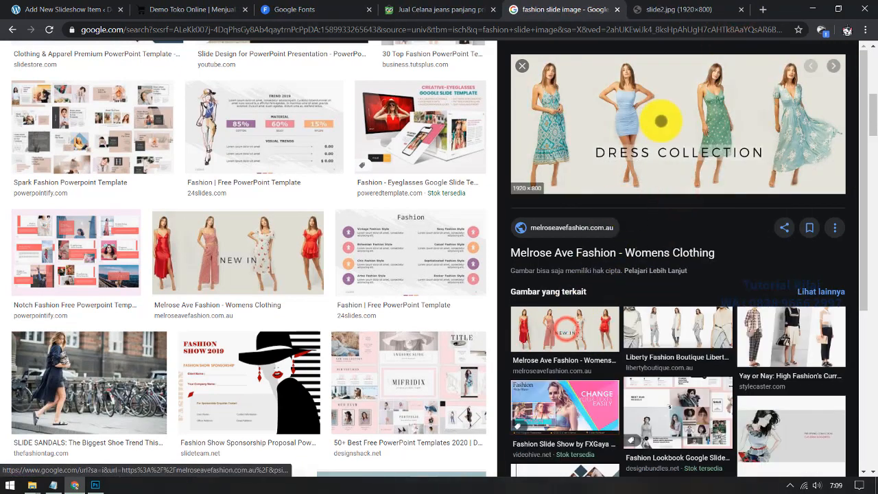
right_click(661, 119)
click(706, 209)
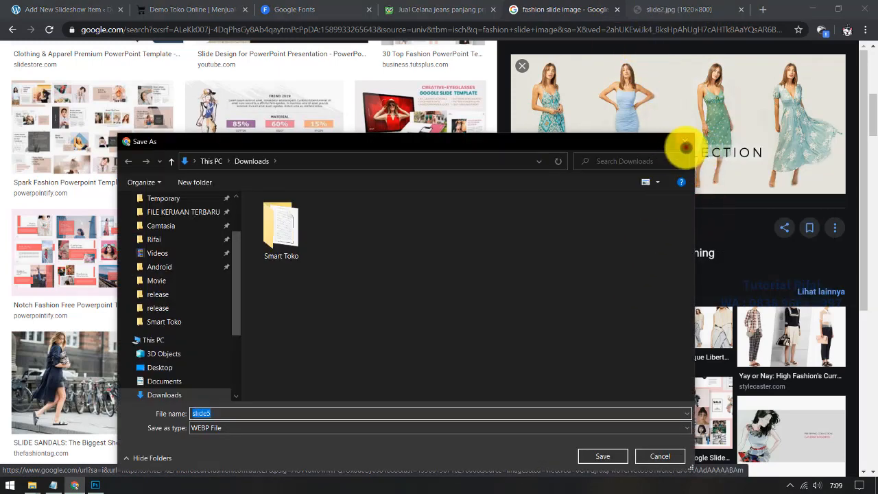
click(684, 142)
right_click(690, 123)
click(731, 199)
click(692, 9)
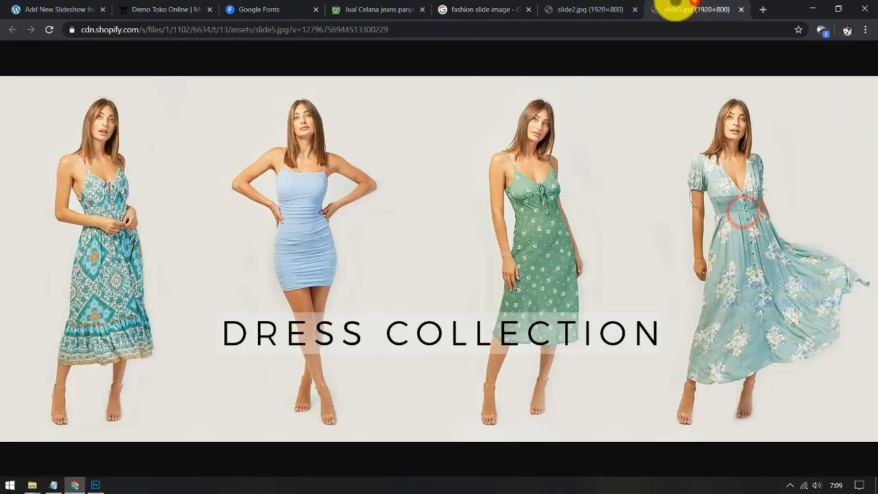
click(601, 10)
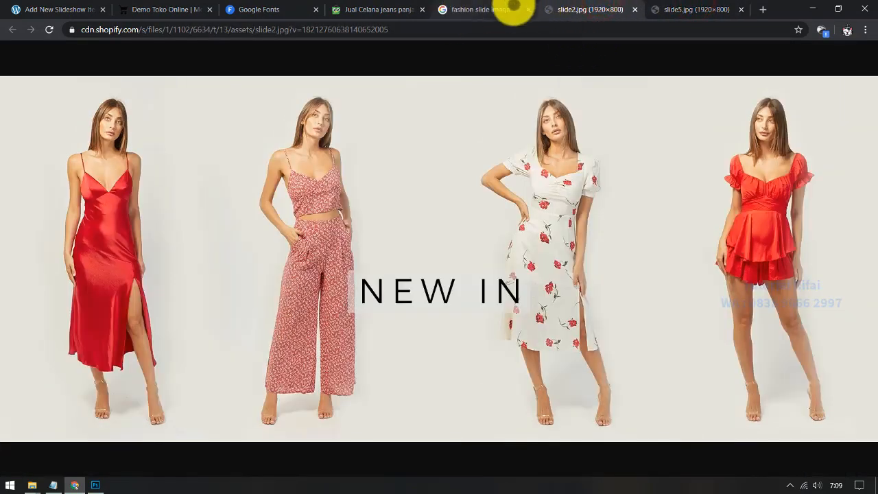
Step: Save the full-size NEW IN image to Downloads as slide 1.jpg
click(322, 30)
click(379, 30)
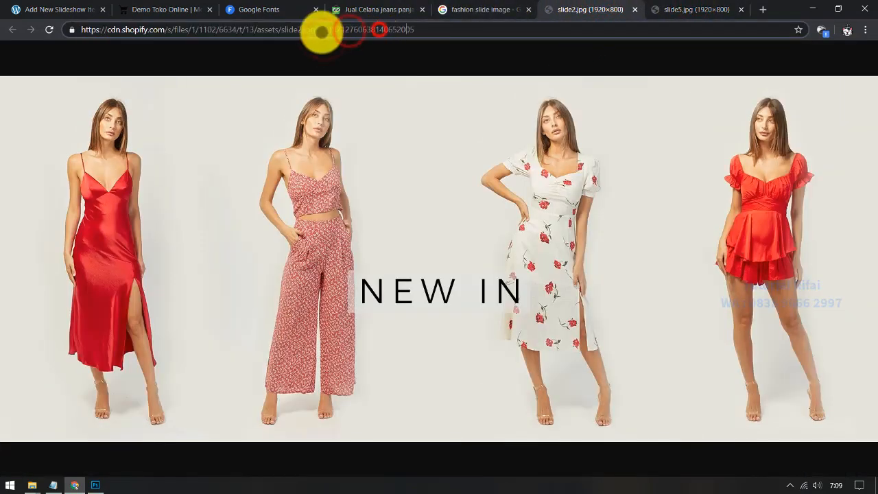
right_click(392, 176)
click(423, 198)
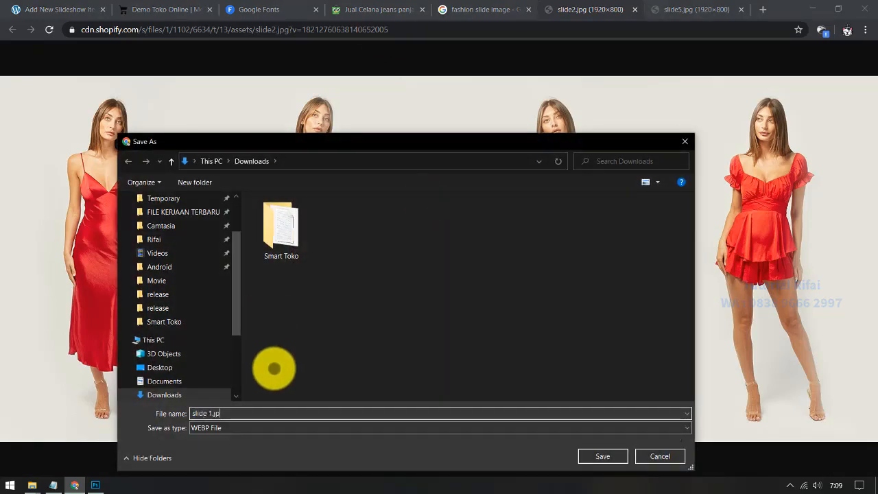
key(Return)
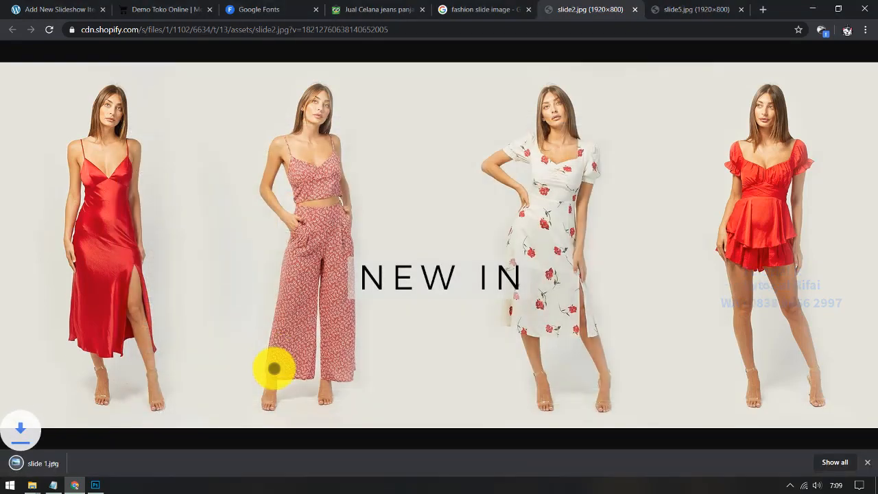
Step: Save the DRESS COLLECTION image as slide2.jpg and close both full-size image tabs
click(671, 10)
right_click(538, 172)
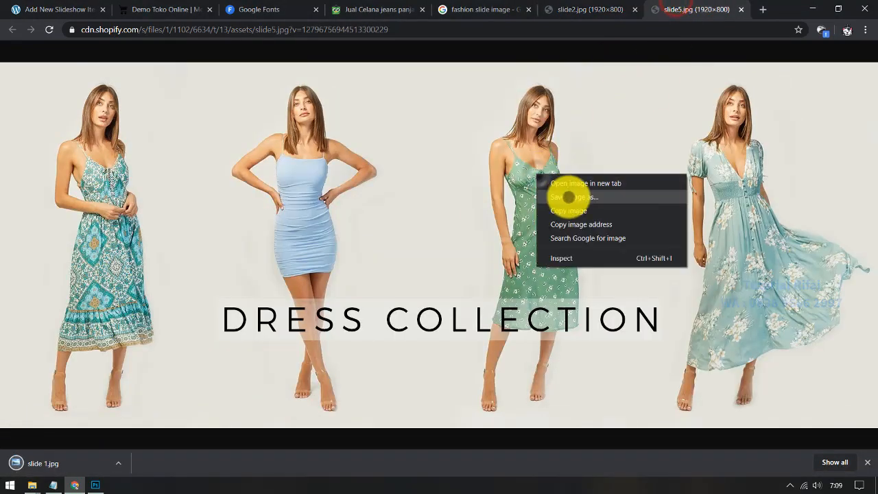
click(567, 196)
text(slide)
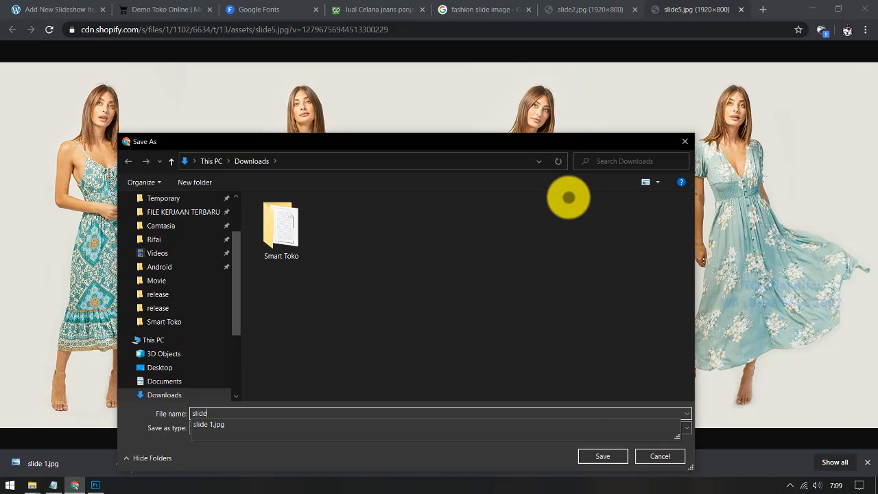
text(2)
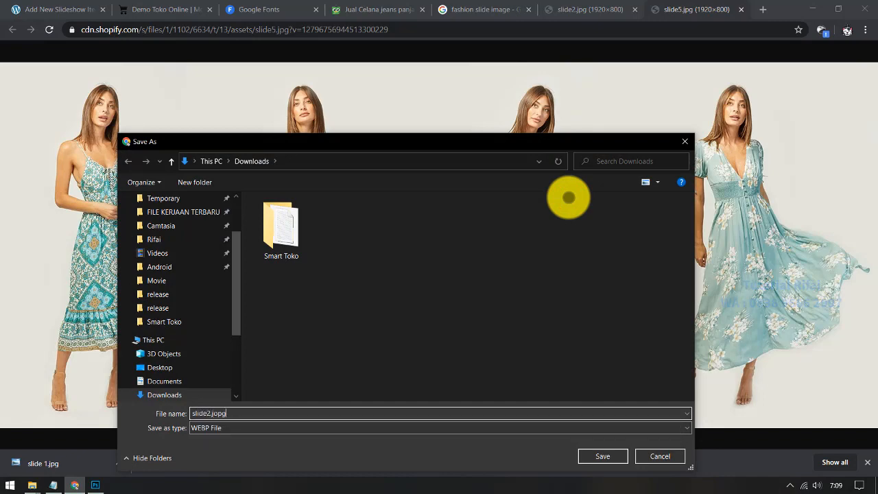
text(.jpg)
key(Return)
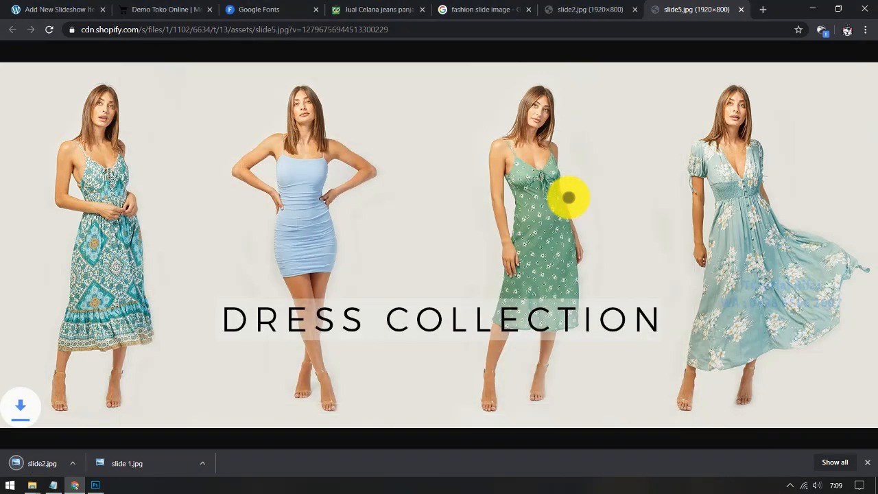
click(638, 9)
click(637, 9)
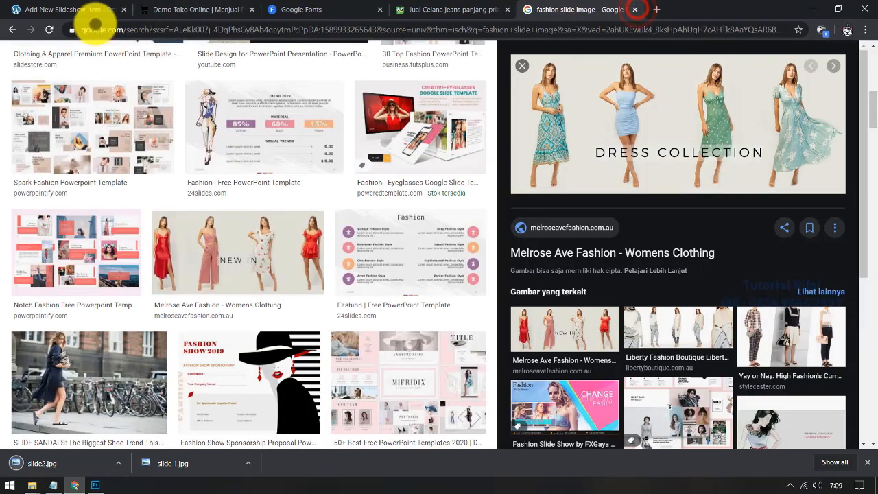
click(155, 9)
click(105, 5)
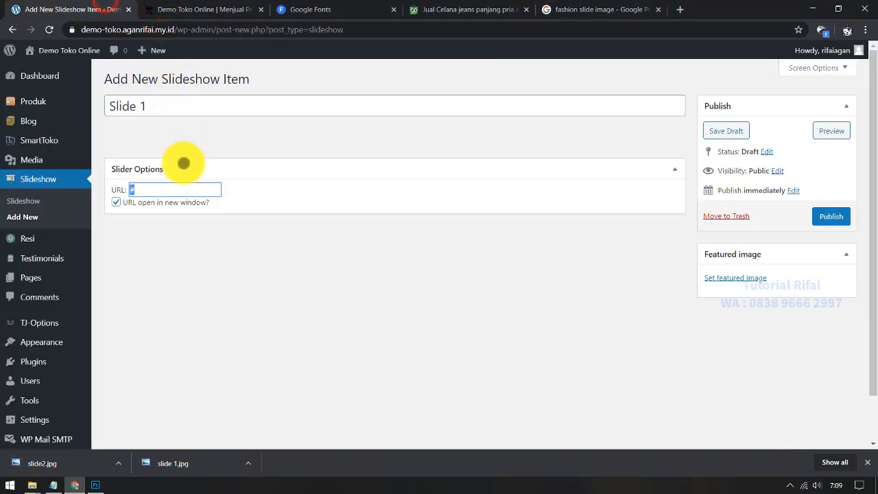
click(313, 275)
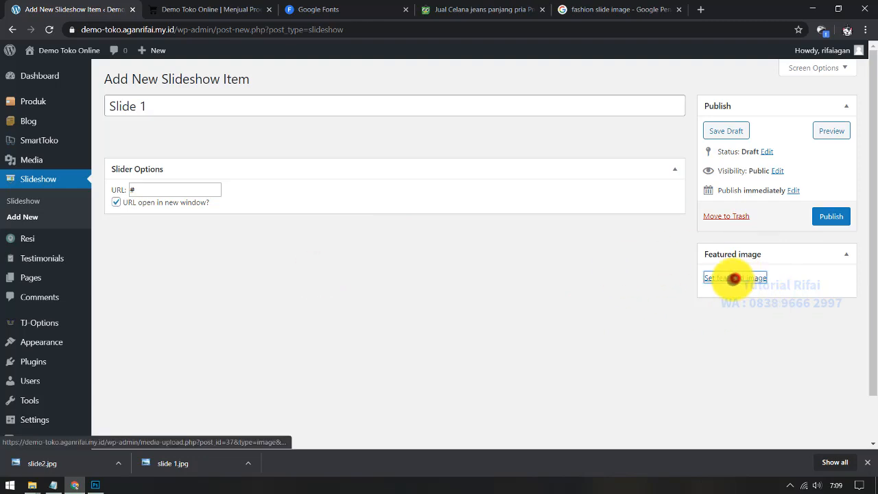
click(735, 278)
drag(166, 470, 261, 281)
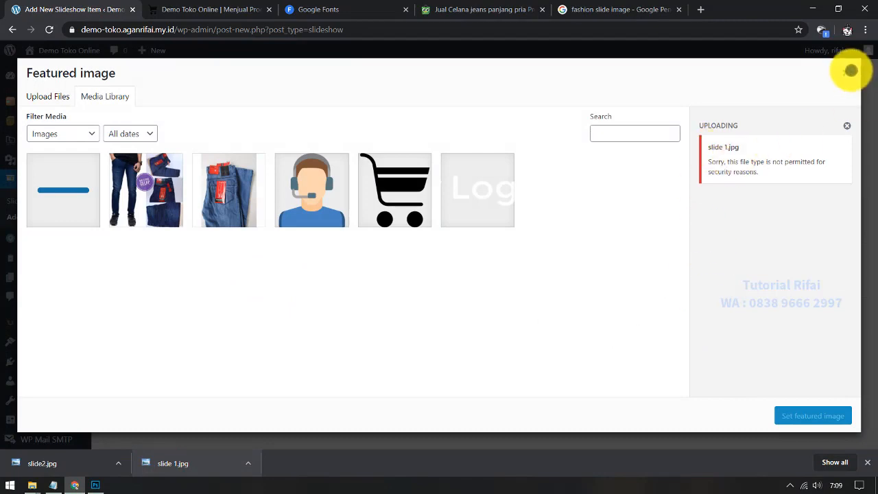
click(850, 71)
click(657, 3)
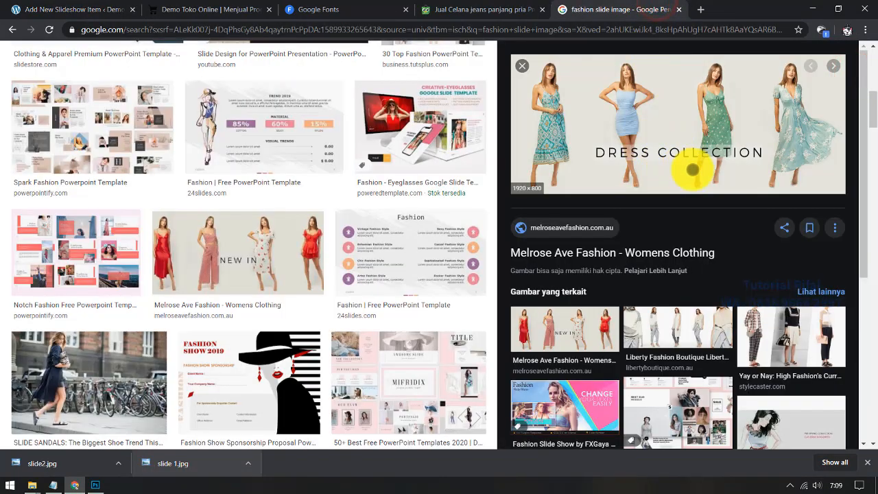
Step: Open the DRESS COLLECTION image in its own tab and strip the ?v= suffix from its address
right_click(674, 130)
click(725, 216)
click(659, 10)
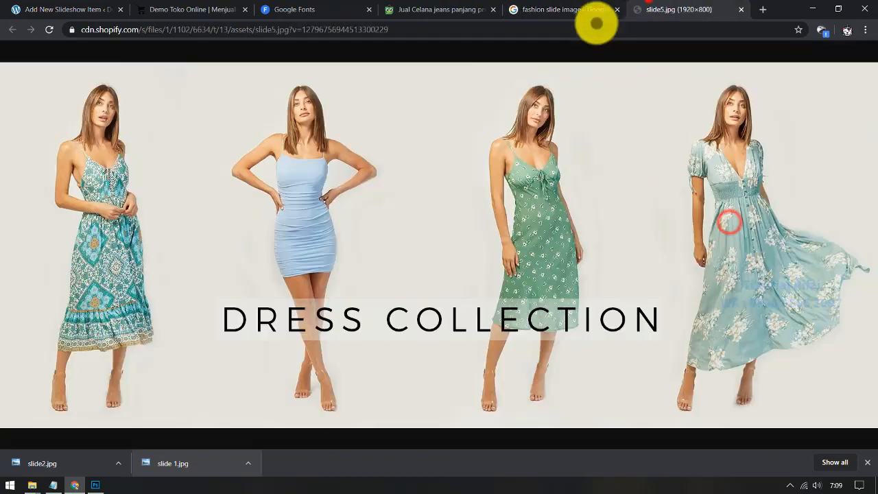
drag(291, 30, 488, 49)
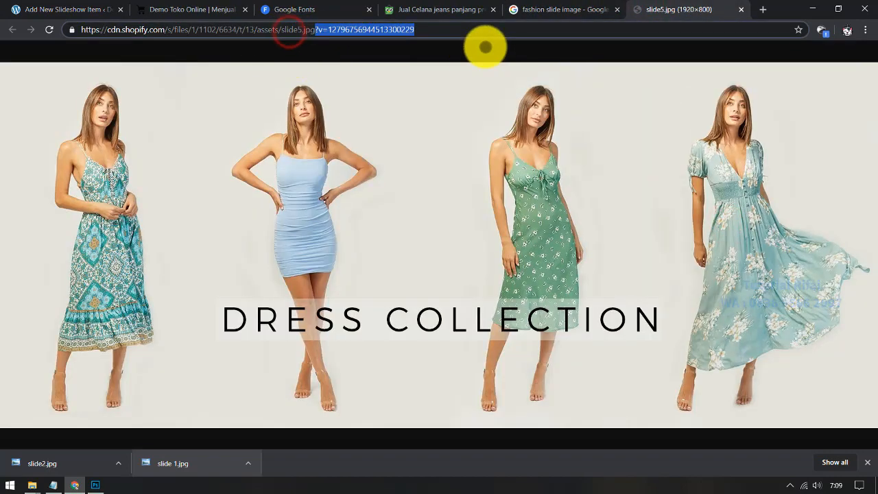
key(BackSpace)
key(Return)
Step: Save the DRESS COLLECTION image over slide 1.jpg using the All Files type, confirming the replacement
right_click(464, 157)
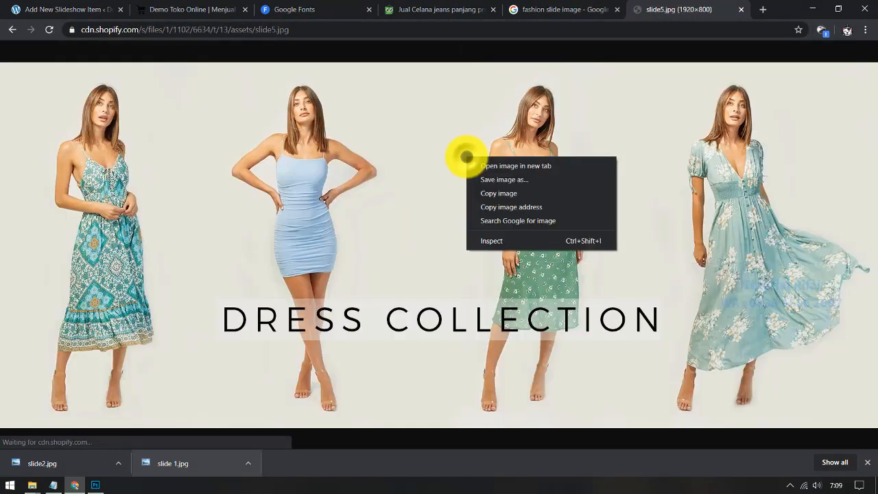
click(420, 151)
right_click(418, 149)
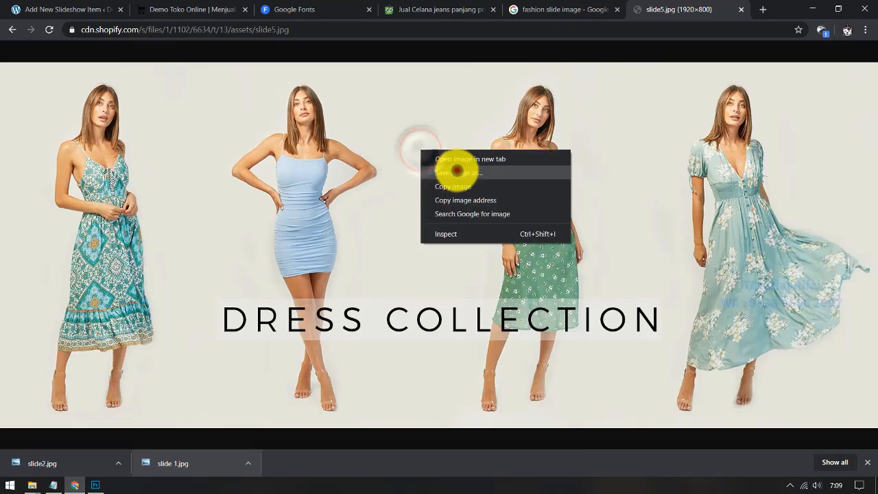
click(454, 172)
click(287, 428)
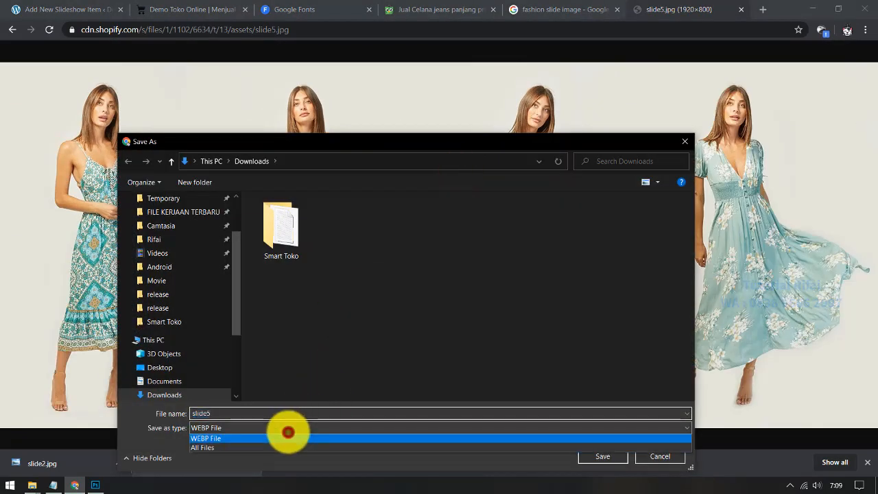
click(268, 447)
click(286, 411)
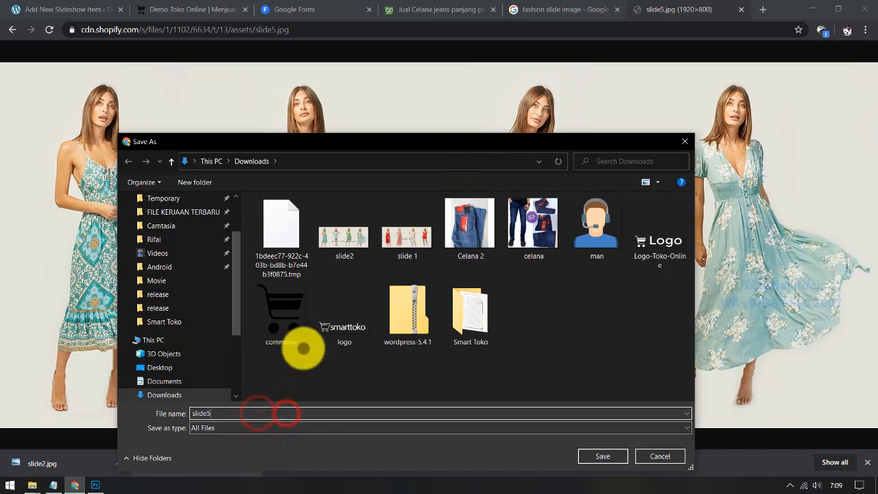
click(389, 240)
click(591, 456)
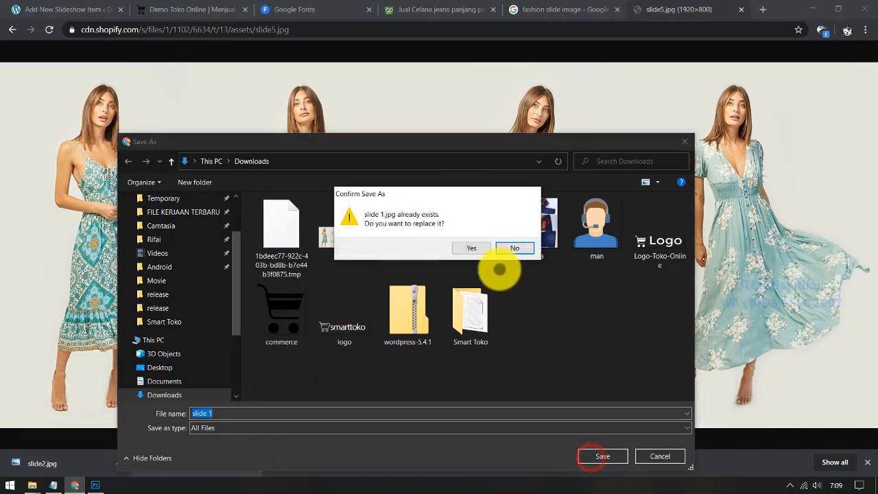
click(481, 249)
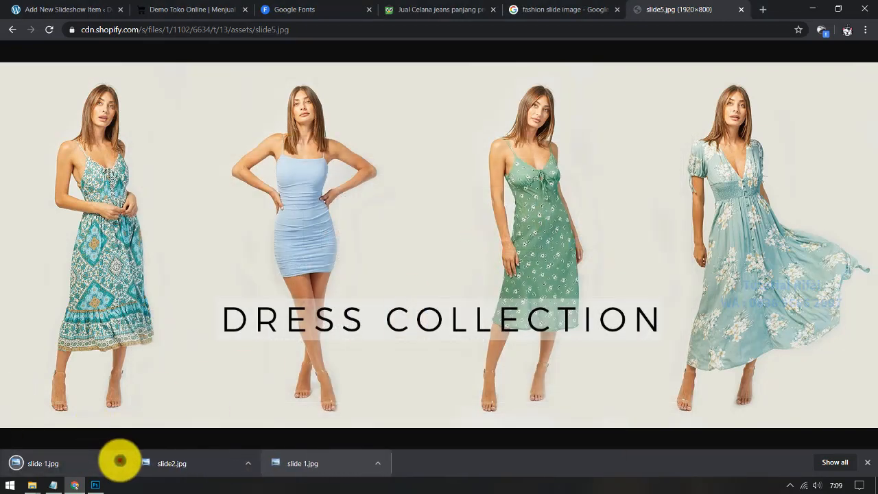
Step: Check the saved slide 1.jpg in its Downloads folder, then return to the image results
click(118, 462)
click(132, 423)
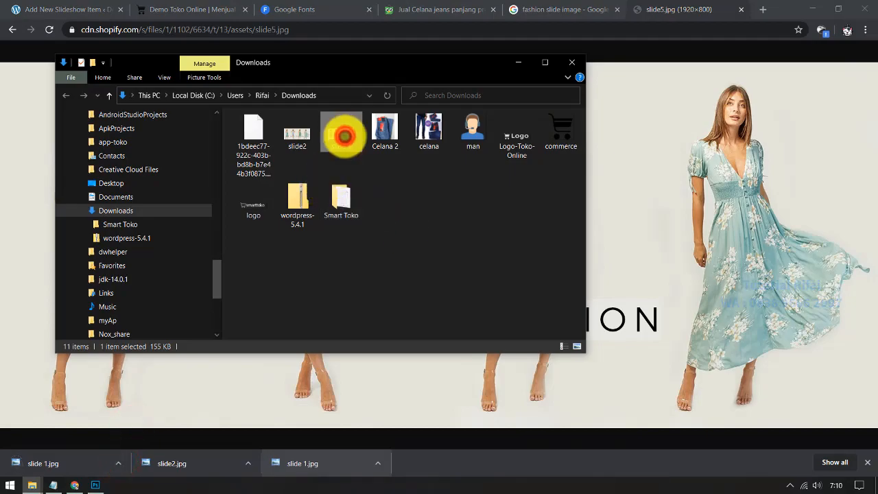
double_click(343, 136)
click(867, 6)
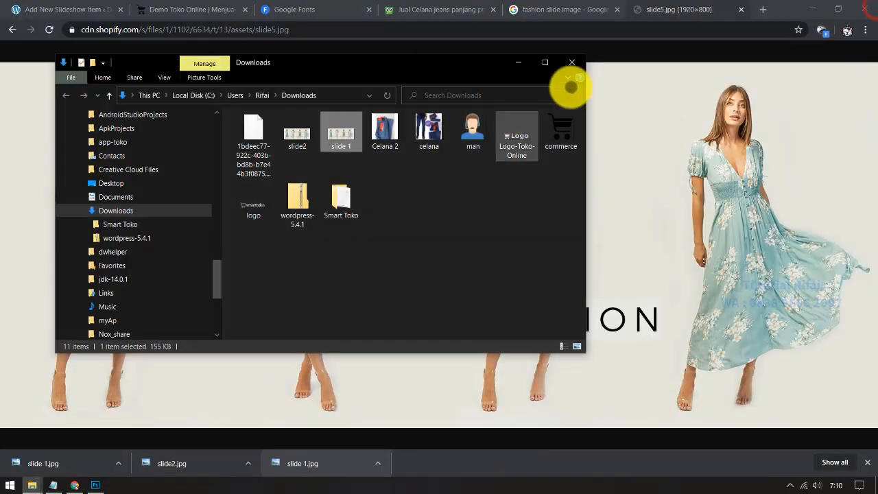
click(647, 8)
click(569, 8)
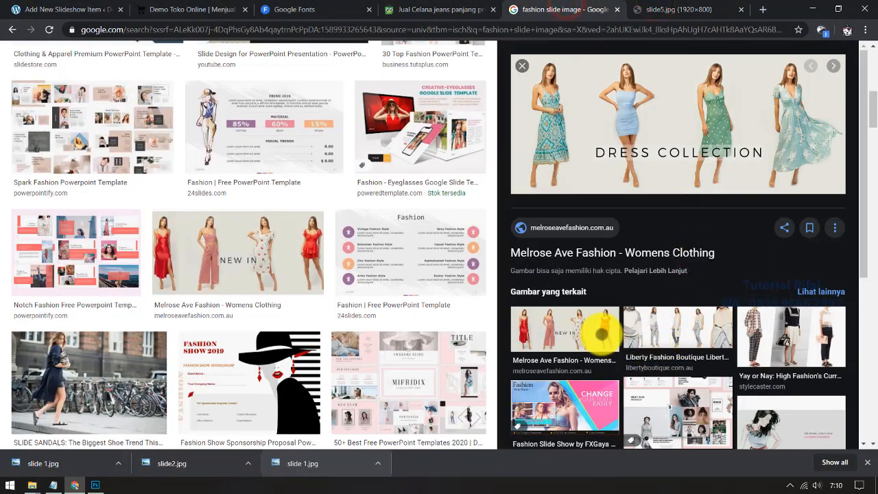
Step: Open the NEW IN image in a new tab without its ?v= suffix, closing the DRESS COLLECTION tab
click(602, 334)
right_click(657, 129)
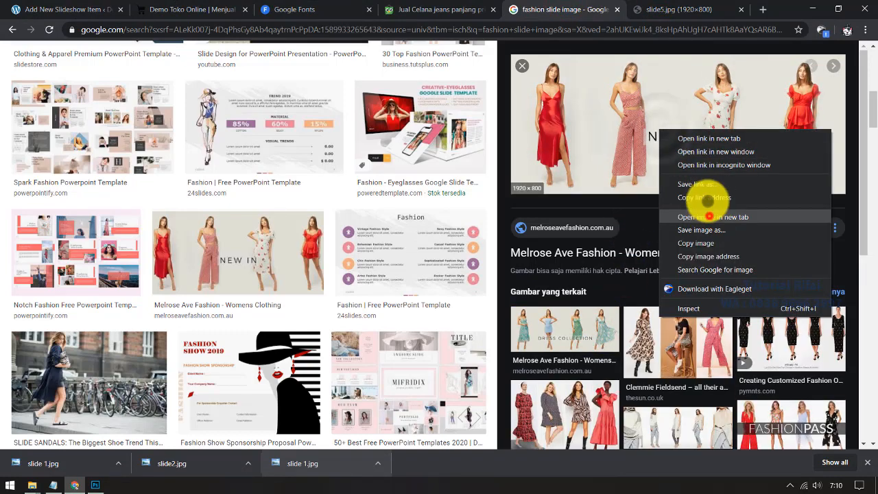
click(708, 217)
click(737, 12)
click(617, 8)
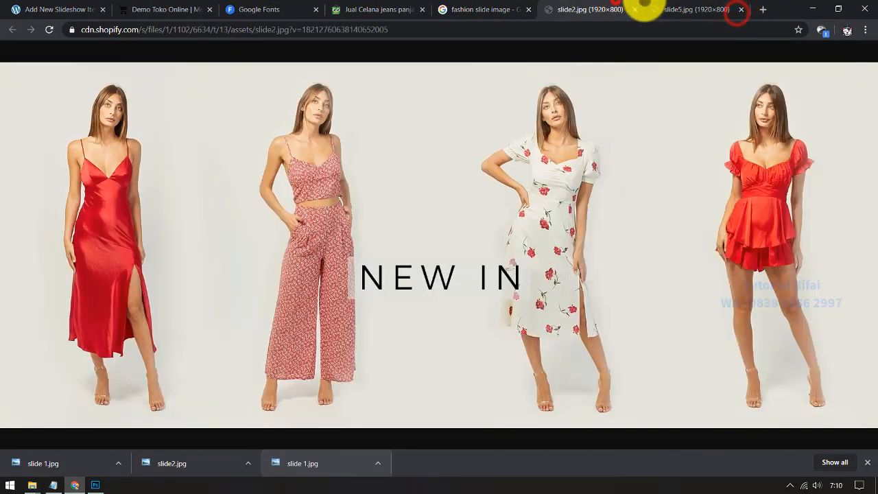
click(738, 10)
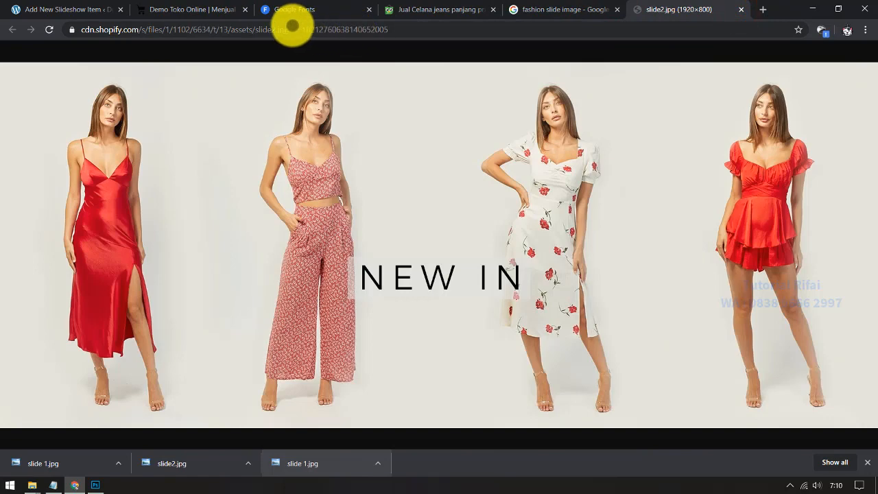
drag(291, 26, 516, 45)
key(BackSpace)
key(Return)
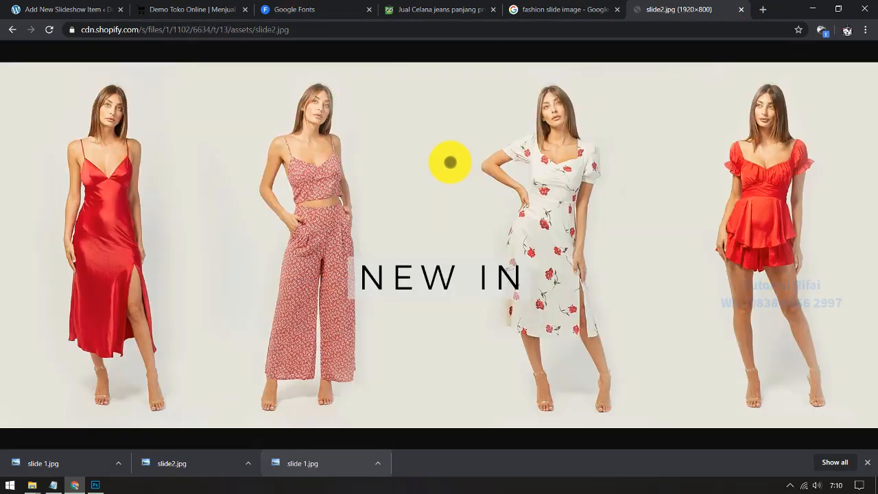
Step: Save the NEW IN image over slide2.jpg, then go back to Slide 1's featured image picker
right_click(451, 162)
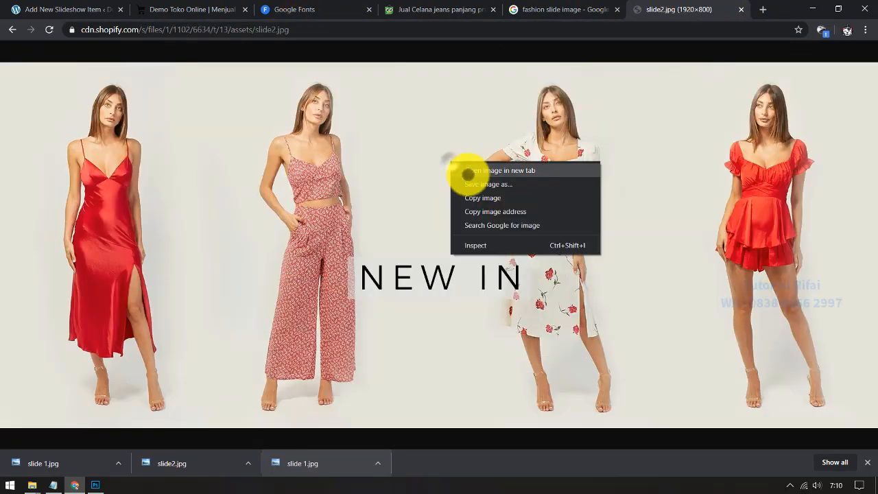
click(476, 184)
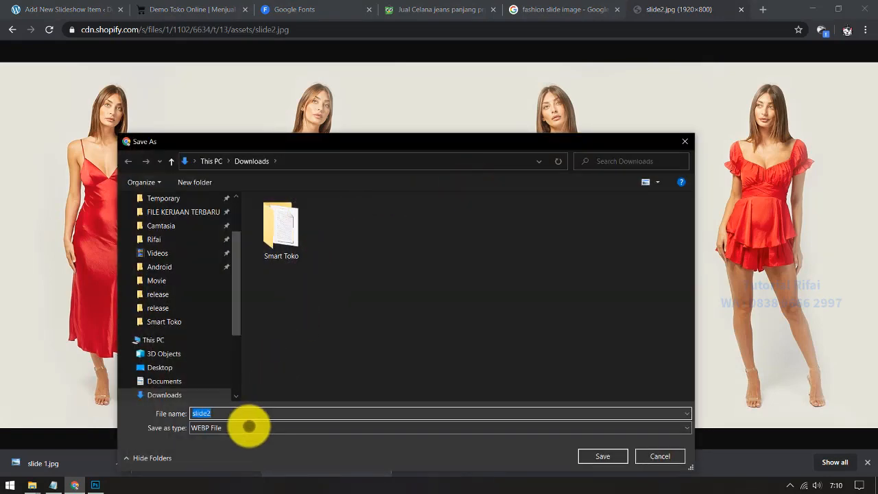
click(248, 426)
click(215, 446)
click(401, 254)
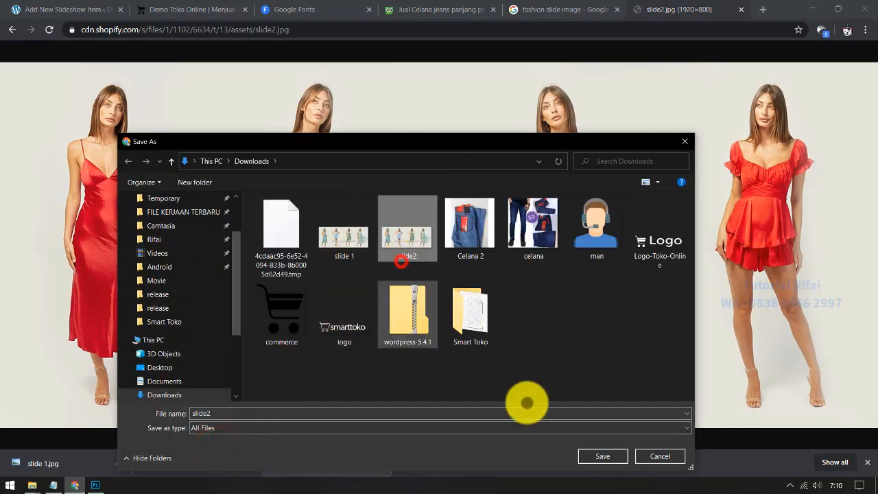
click(588, 456)
click(473, 248)
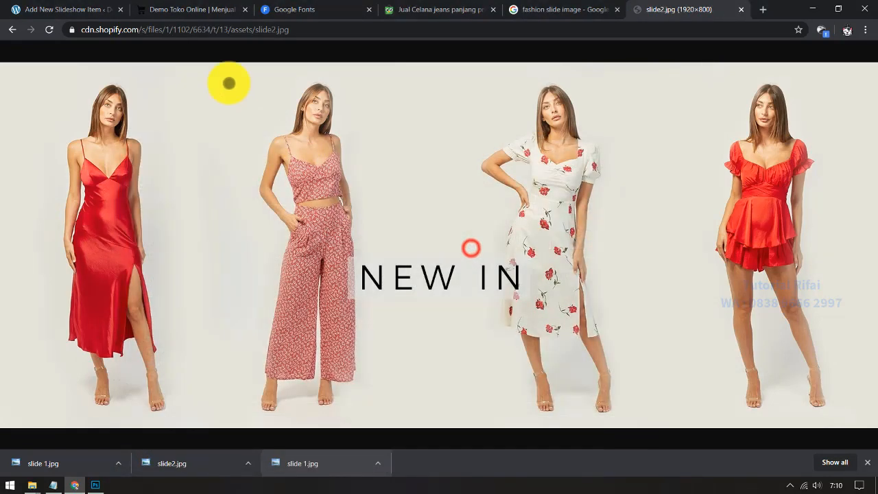
click(101, 9)
click(690, 278)
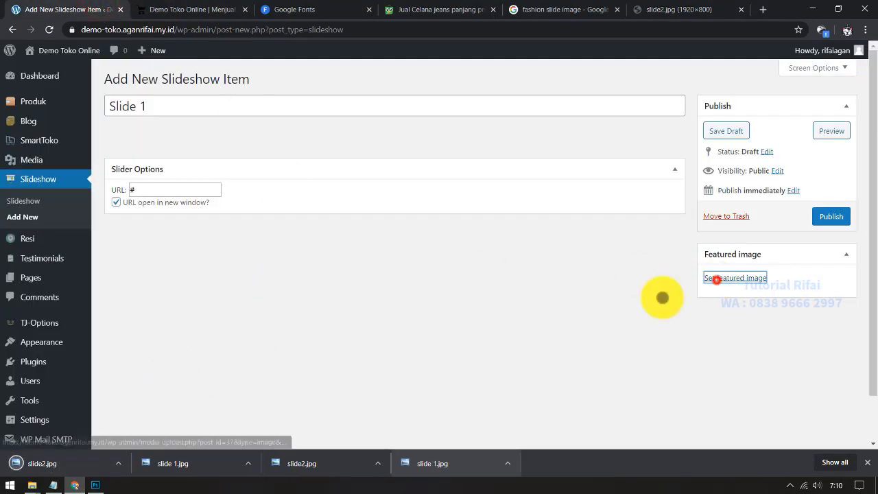
Step: Drop slide 1.jpg into the featured image picker, close it, and publish Slide 1
drag(196, 463, 318, 244)
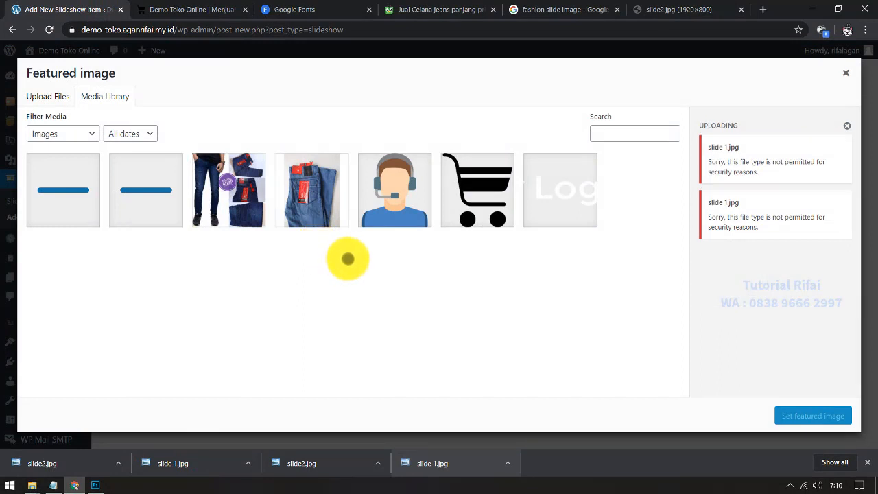
click(74, 198)
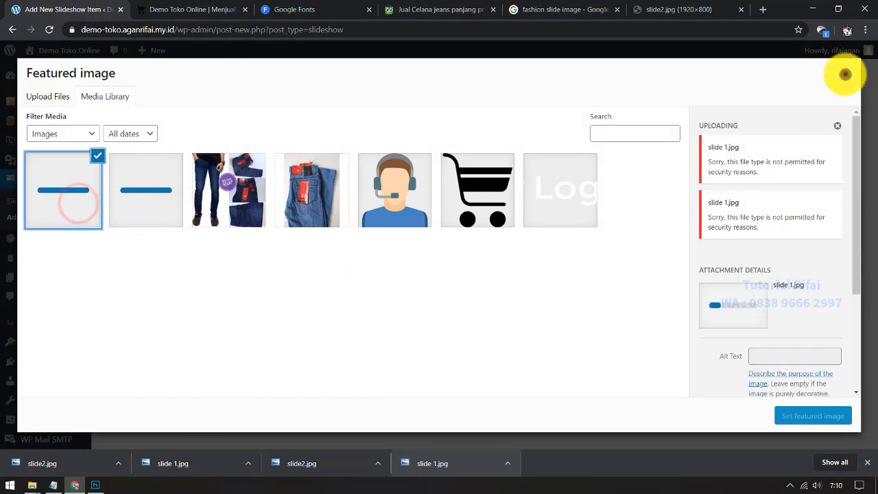
click(845, 74)
click(44, 30)
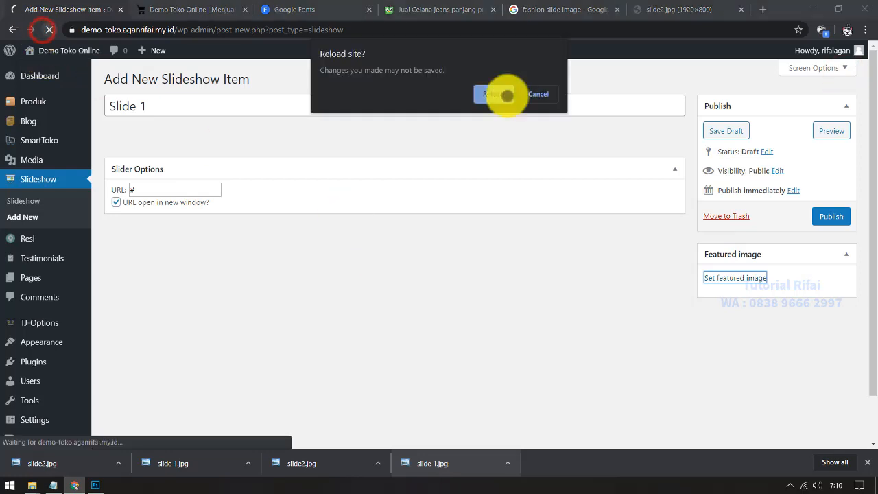
click(539, 94)
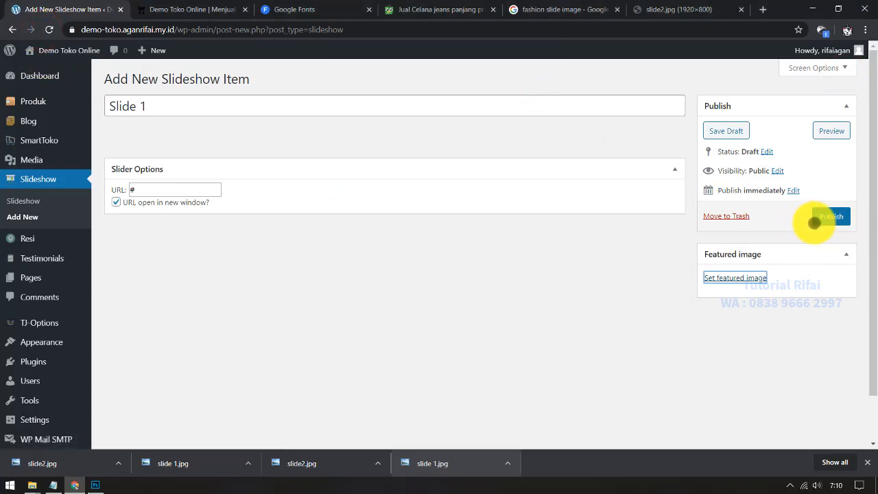
click(831, 217)
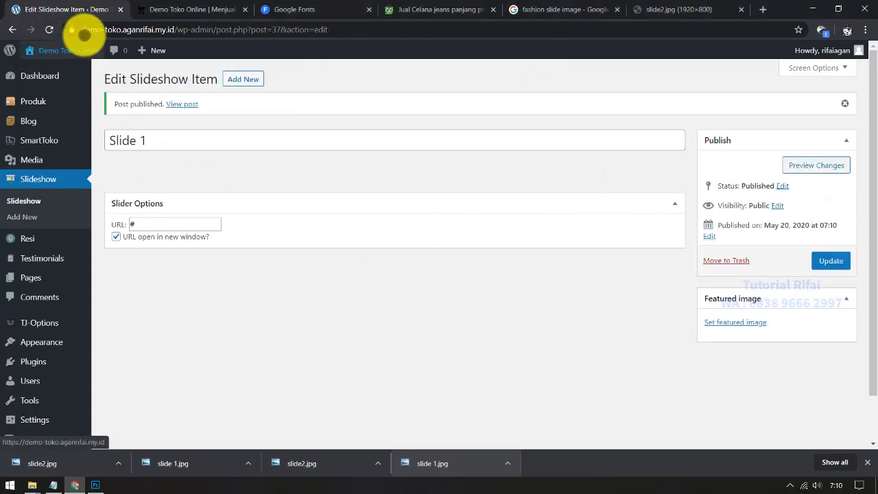
Step: Reload the editor and try slide2.jpg as the featured image, then return to the NEW IN tab
click(47, 30)
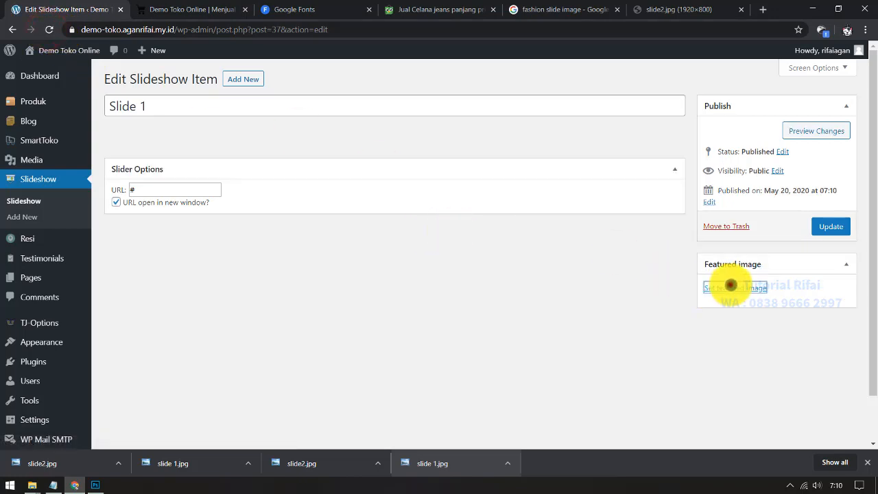
click(729, 284)
click(118, 463)
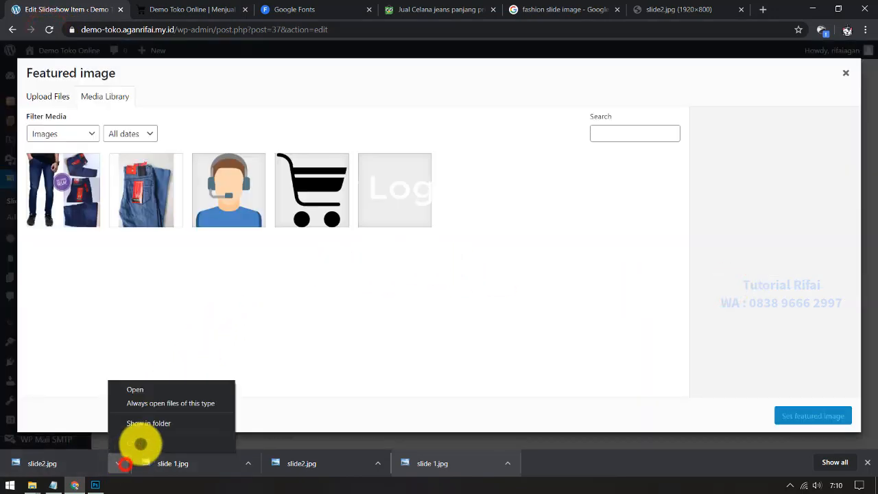
click(150, 422)
double_click(349, 131)
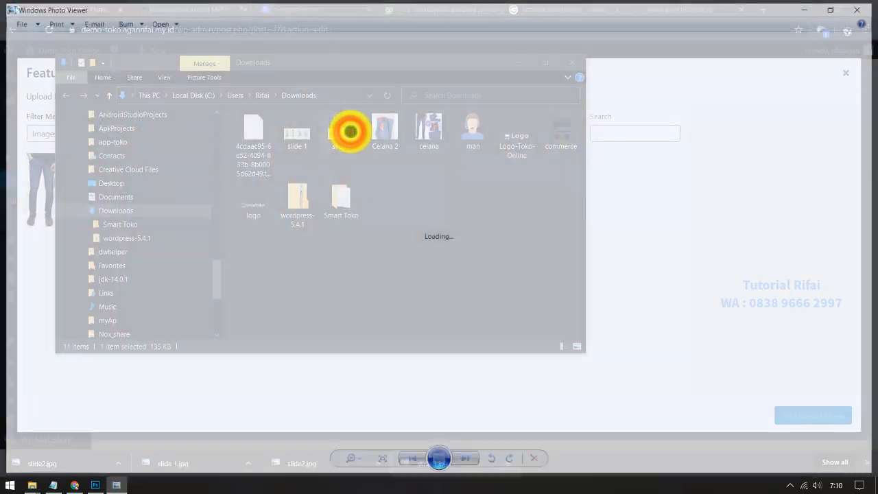
click(861, 9)
drag(345, 142, 672, 235)
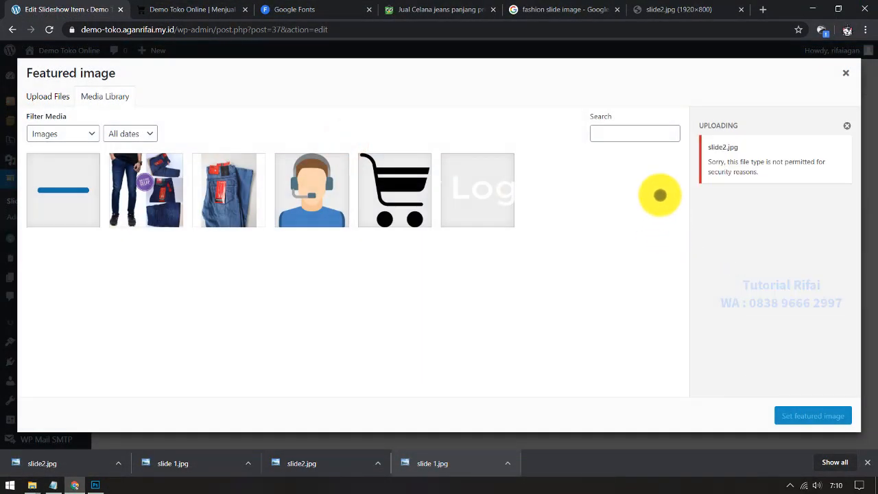
click(669, 10)
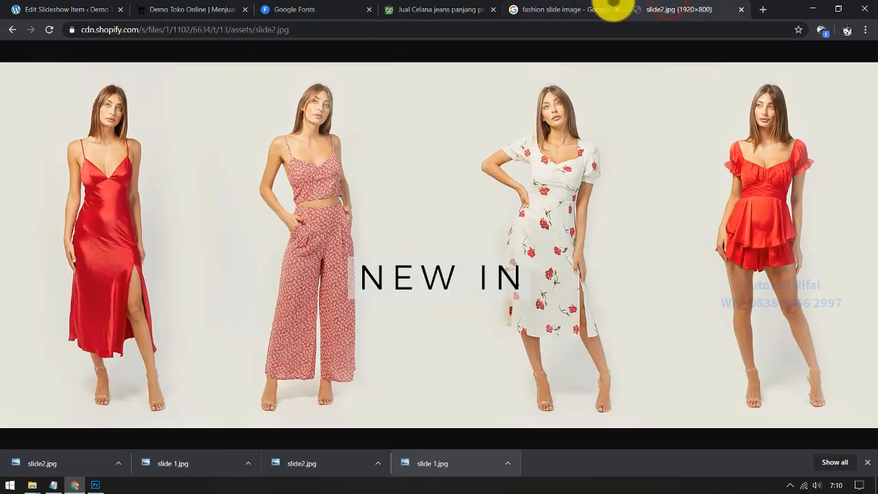
Step: Back in the fashion slide results, preview the WOMAN and Big Discount images
click(612, 10)
scroll(231, 349, up, 10)
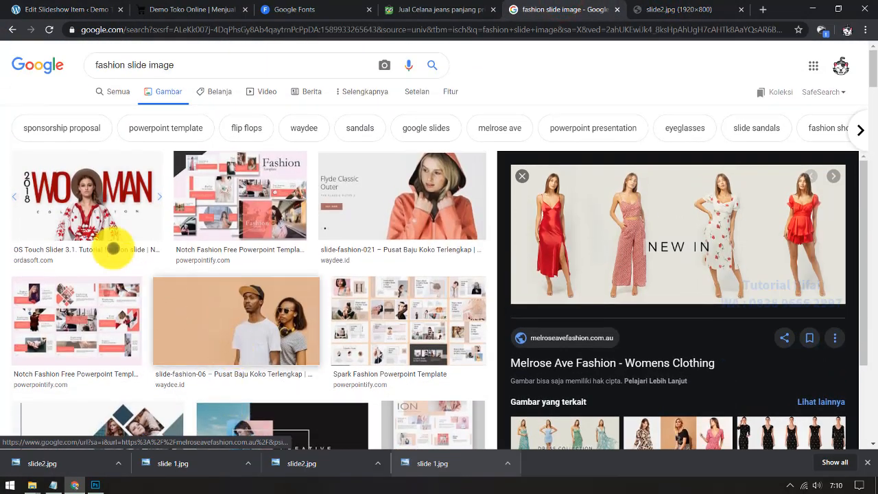
click(102, 201)
scroll(720, 295, down, 3)
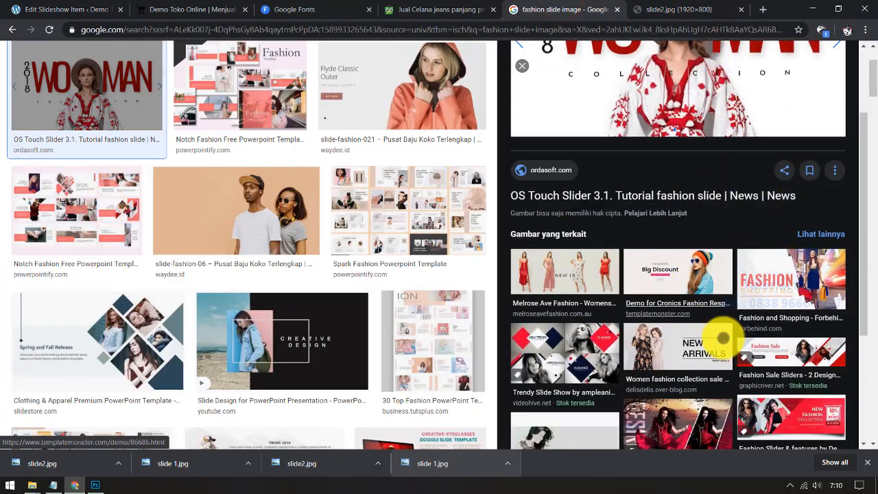
scroll(727, 364, down, 3)
scroll(725, 302, up, 1)
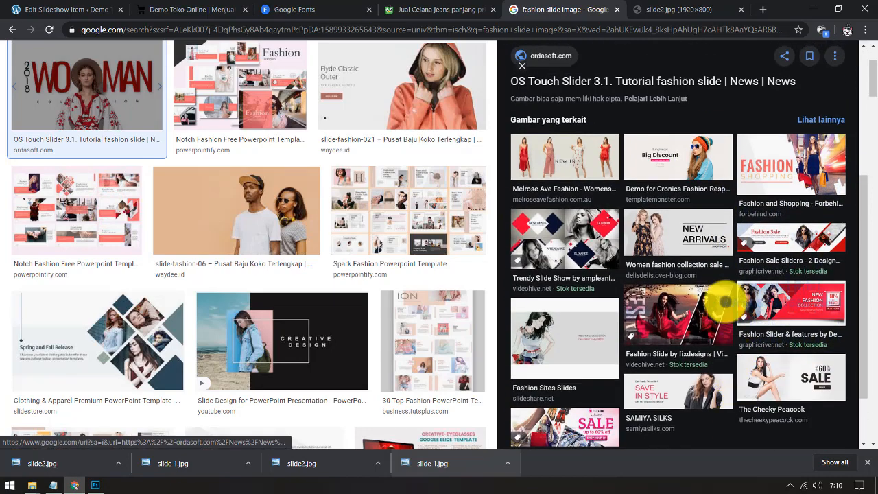
click(686, 154)
right_click(694, 160)
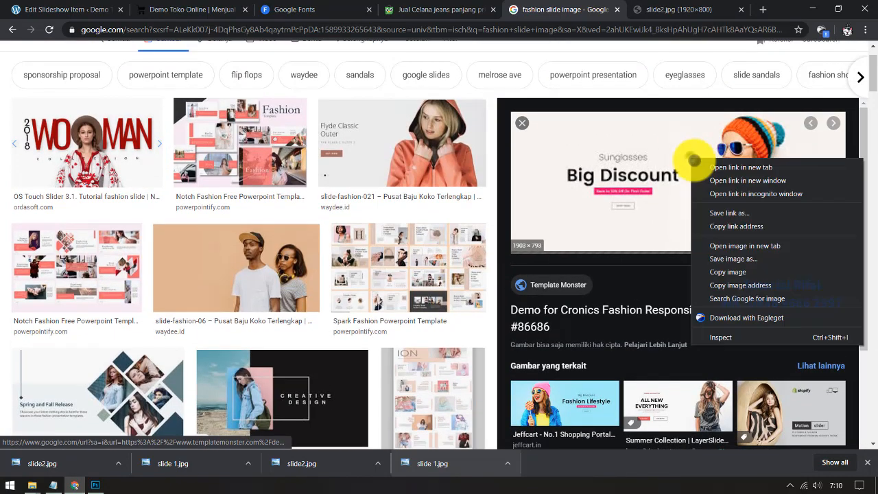
scroll(611, 345, down, 2)
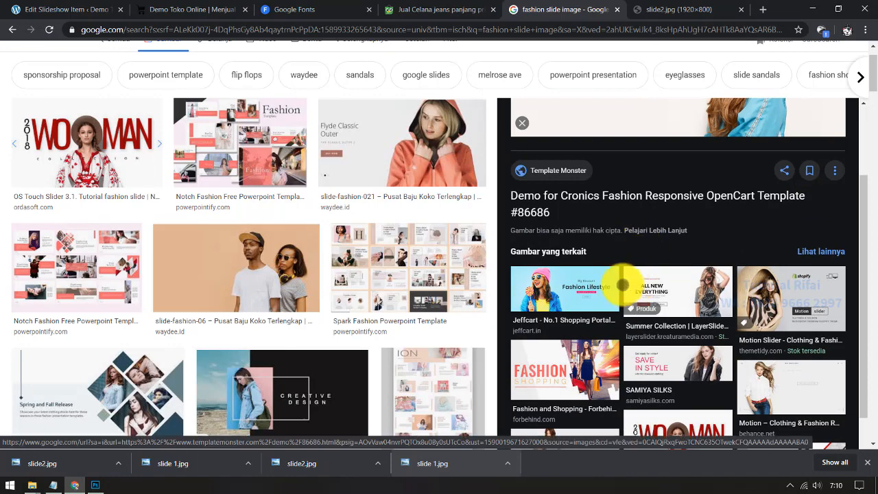
scroll(622, 284, down, 2)
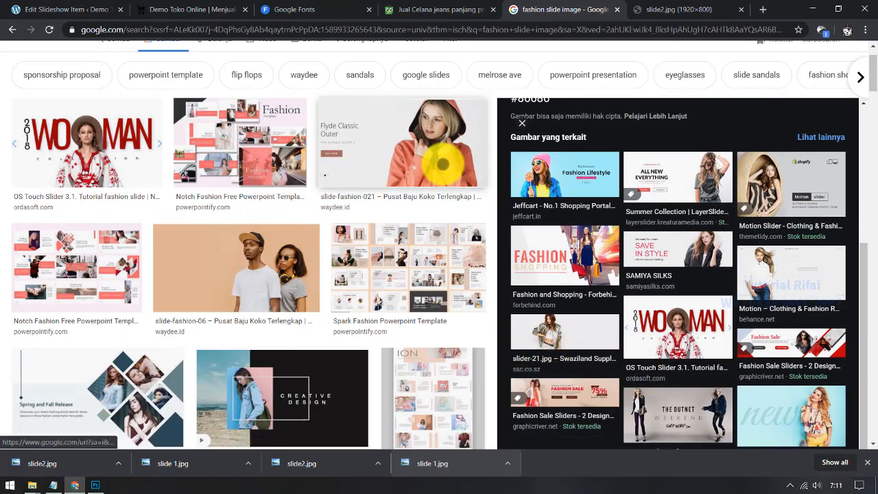
Step: Preview the Flyde Classic Outer slide and the Crate Network image further down the results
click(426, 141)
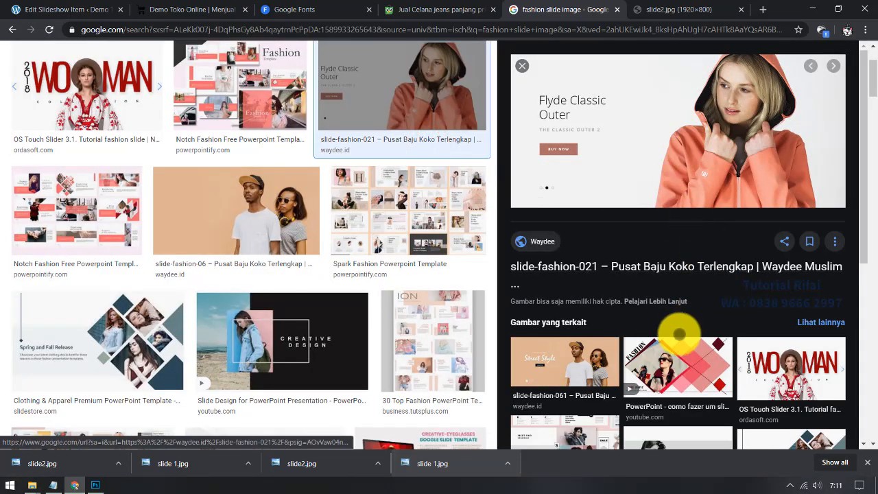
scroll(833, 388, down, 3)
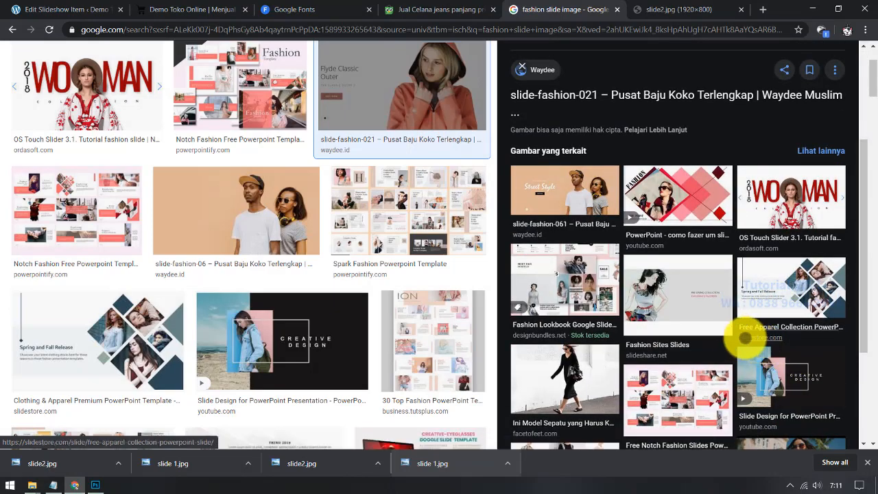
scroll(755, 343, down, 2)
scroll(355, 359, down, 1)
scroll(354, 360, down, 15)
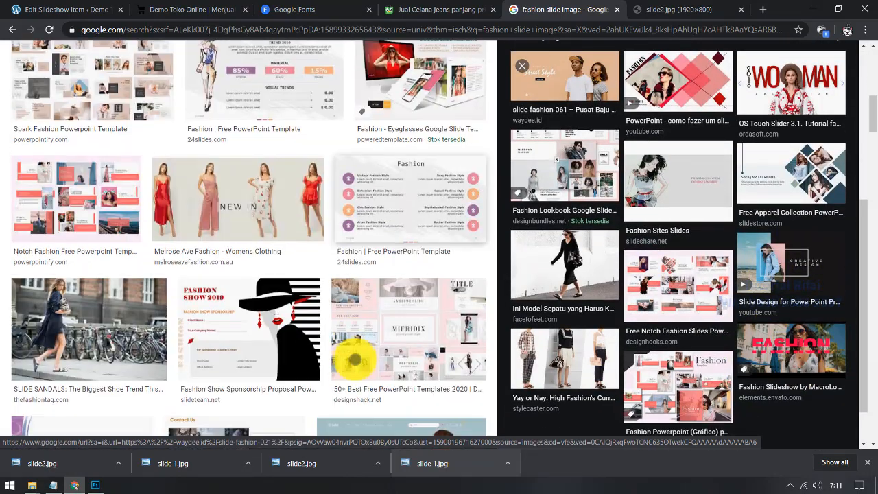
scroll(354, 360, down, 15)
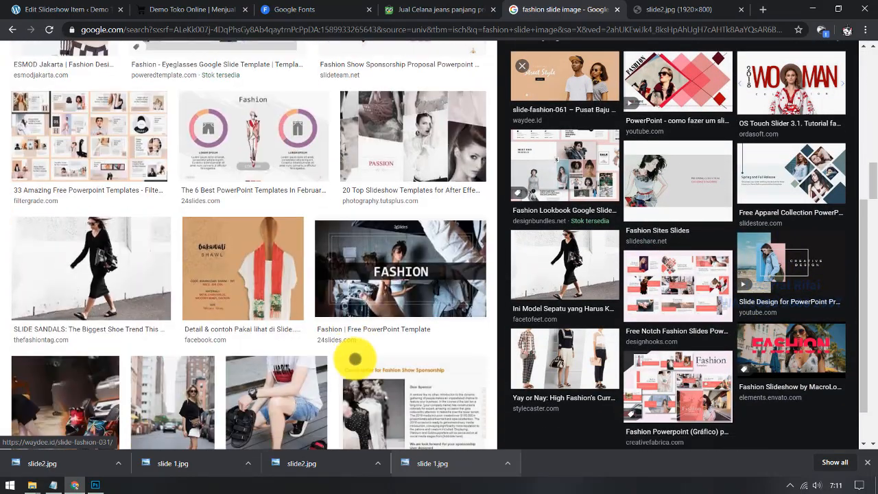
scroll(356, 347, down, 7)
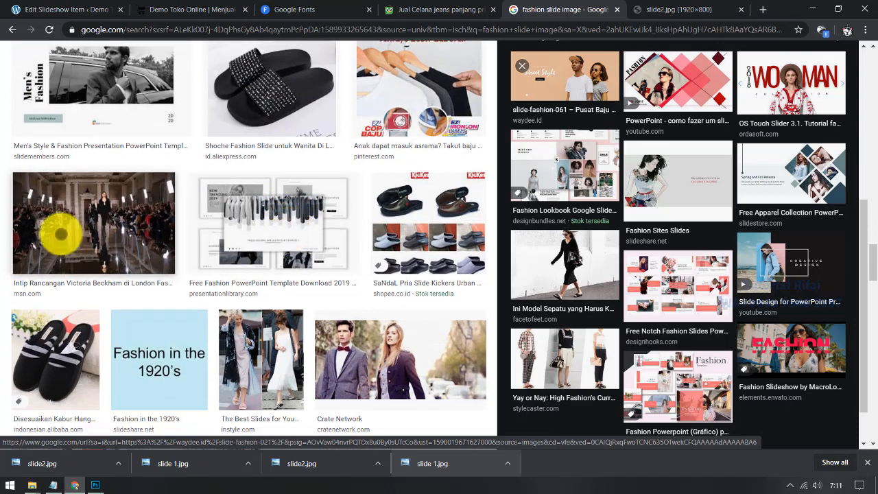
scroll(67, 230, down, 3)
click(420, 199)
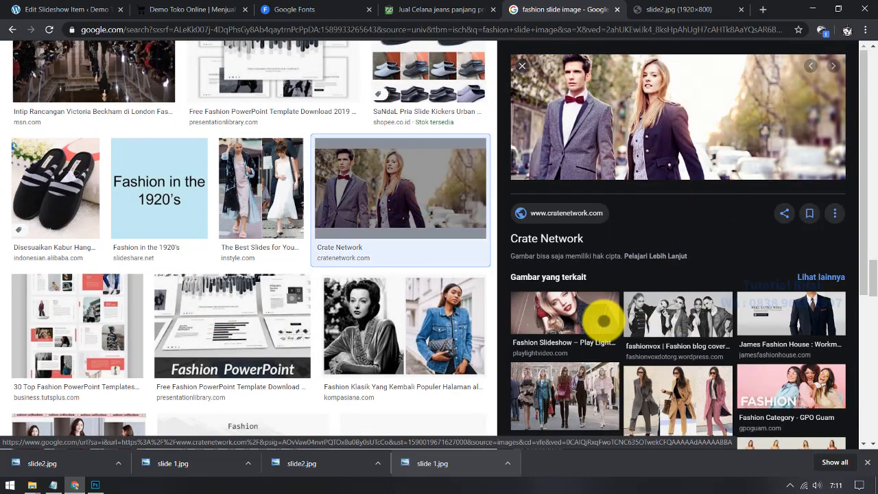
scroll(645, 387, down, 3)
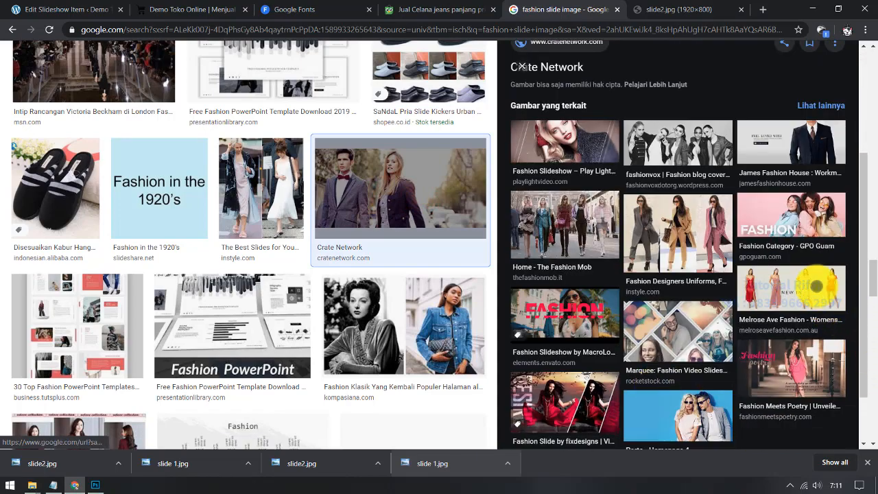
Step: After checking the Melrose Ave Fashion image, open the Flyde Classic Outer slide full-size in a new tab
click(816, 285)
scroll(819, 297, down, 3)
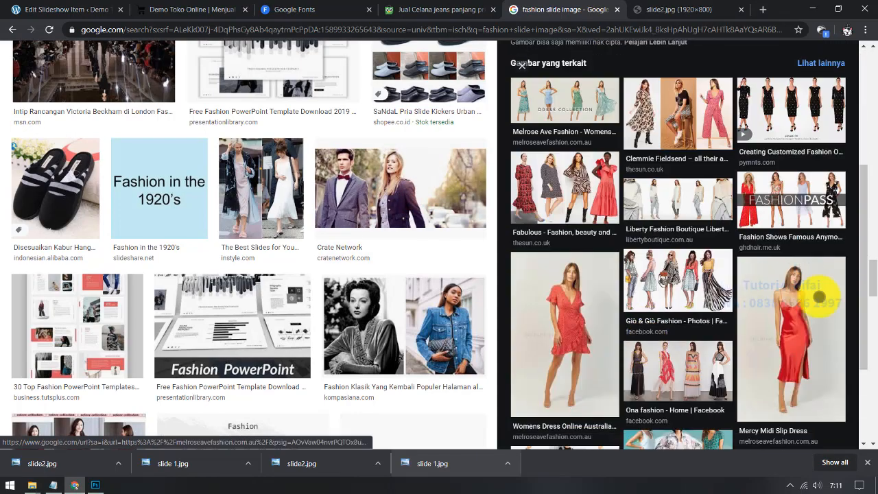
drag(873, 288, 875, 39)
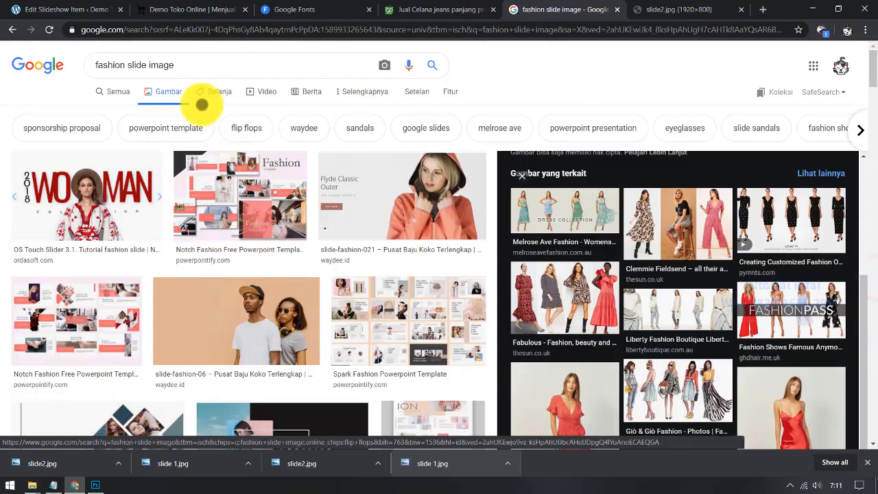
click(205, 57)
click(419, 189)
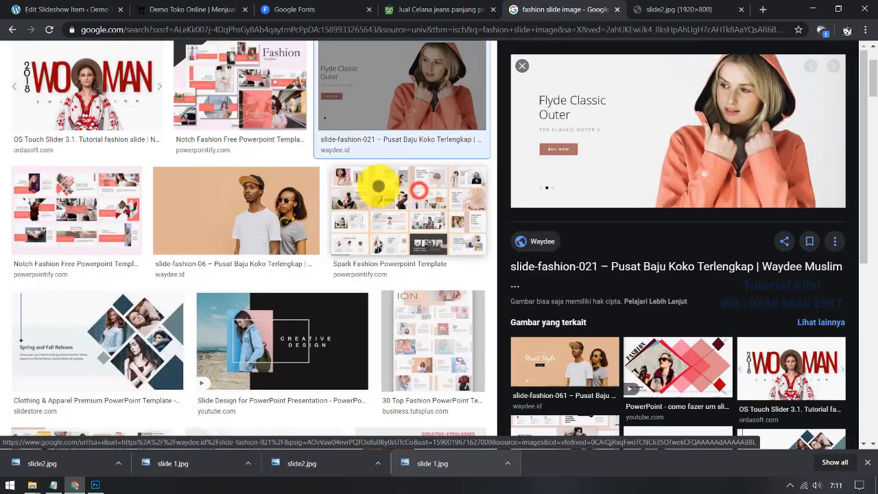
right_click(662, 112)
click(706, 199)
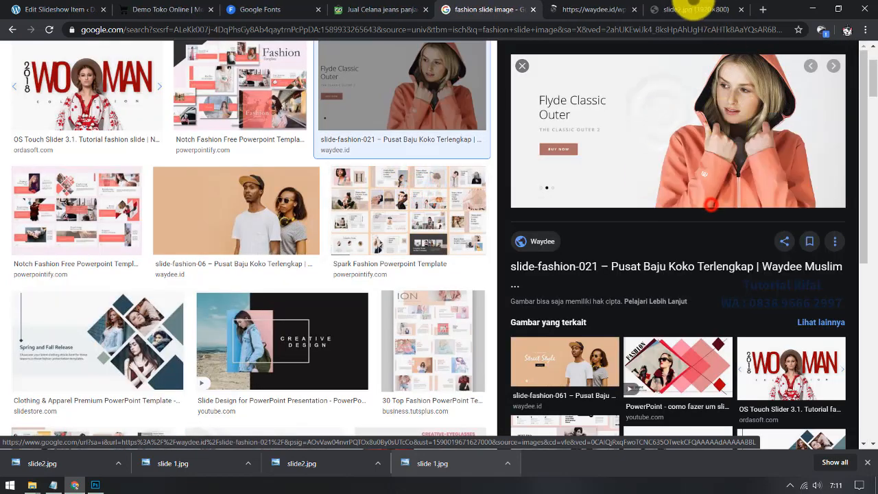
Step: Save the full-size Flyde Classic Outer slide image as slide-fashion-021.jpg
click(627, 9)
right_click(404, 236)
click(439, 259)
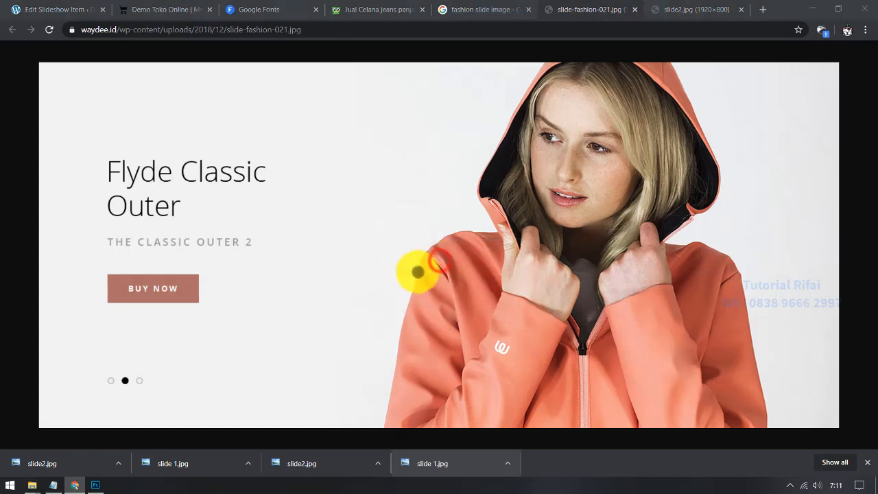
click(593, 456)
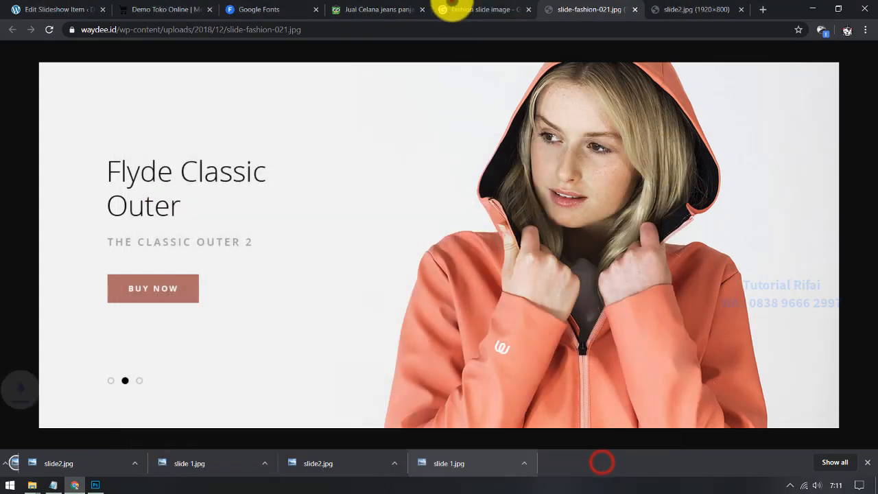
Step: Upload slide-fashion-021.jpg and set it as Slide 1's featured image
click(451, 9)
click(164, 9)
click(77, 8)
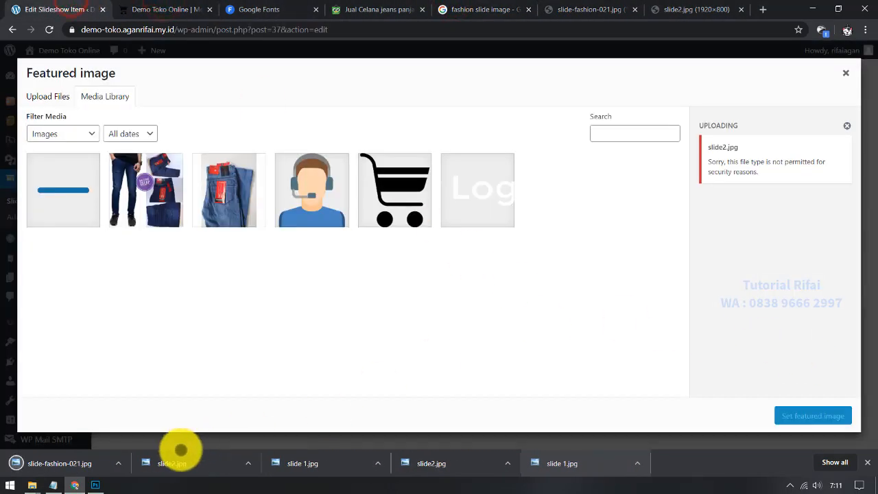
drag(74, 463, 206, 287)
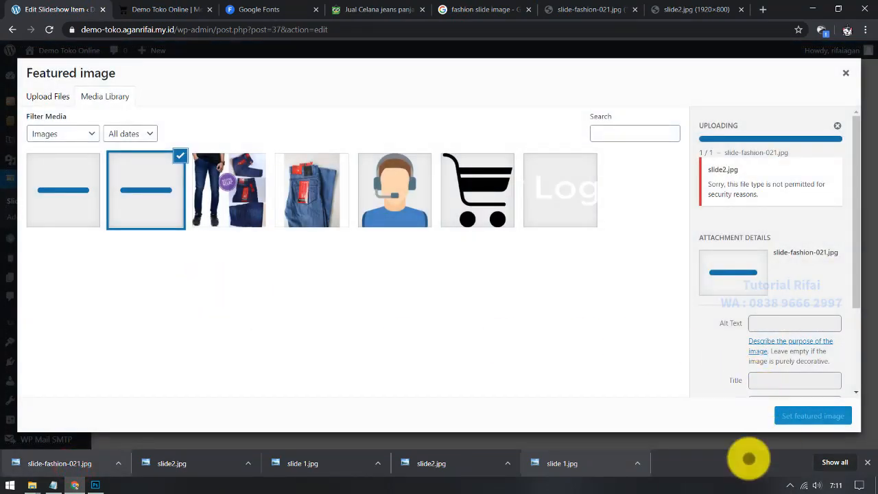
click(867, 462)
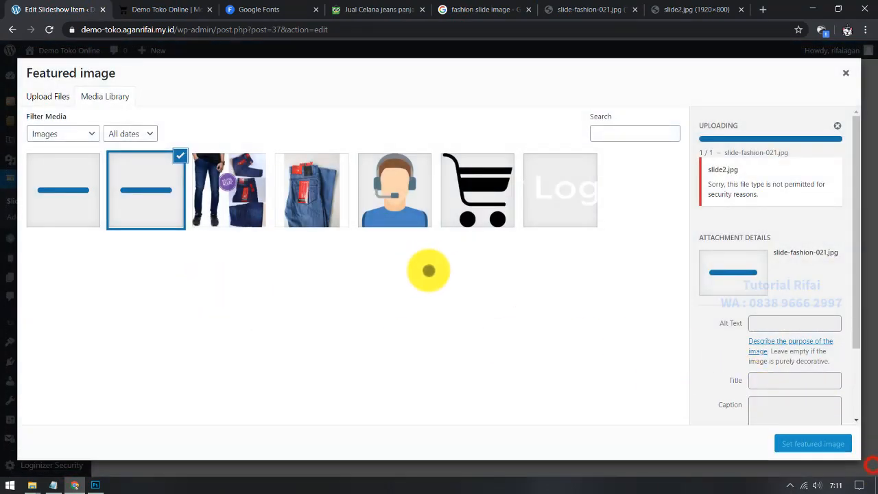
click(648, 8)
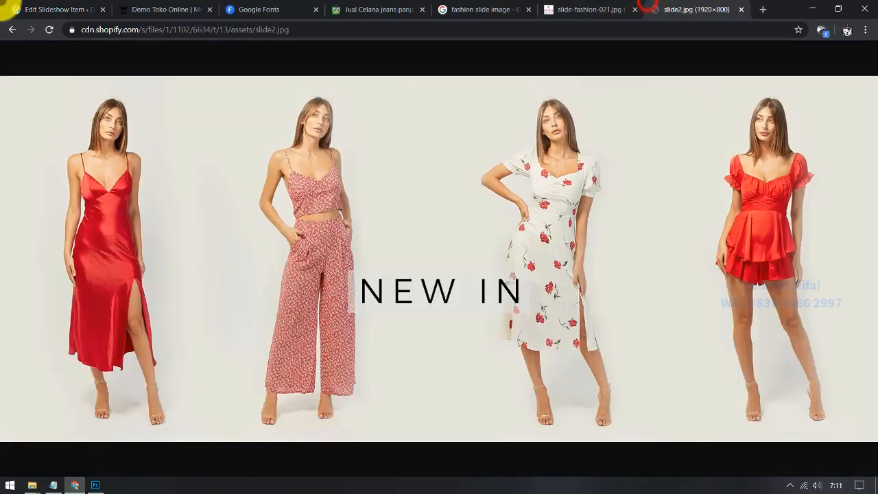
click(41, 9)
click(796, 444)
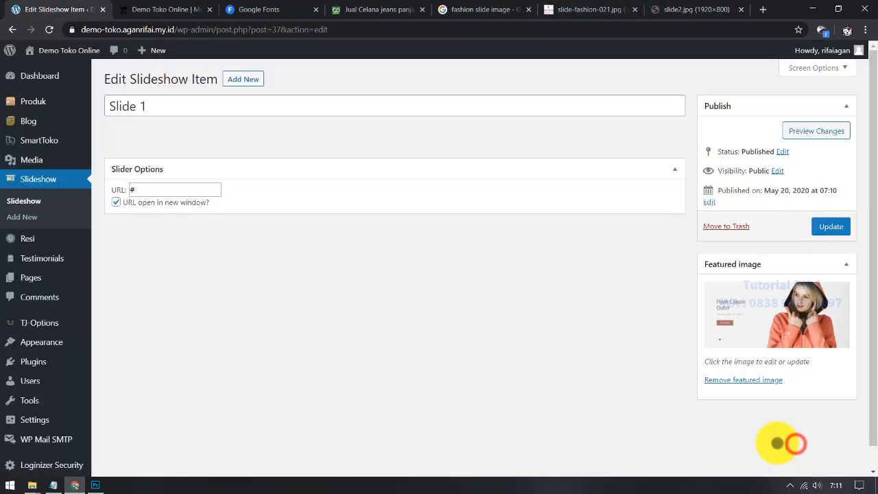
click(616, 8)
Step: Find the Spring and Fall Release slide in Google Images and open it full-size in a new tab
click(474, 9)
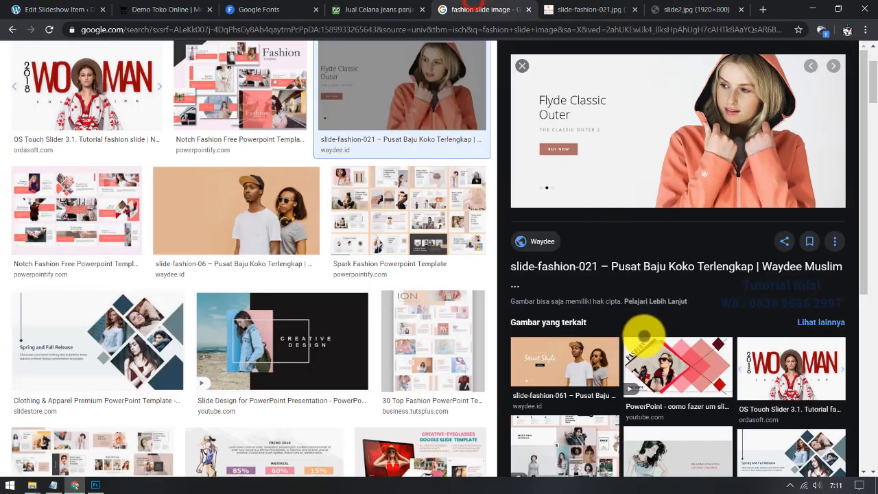
scroll(672, 398, down, 5)
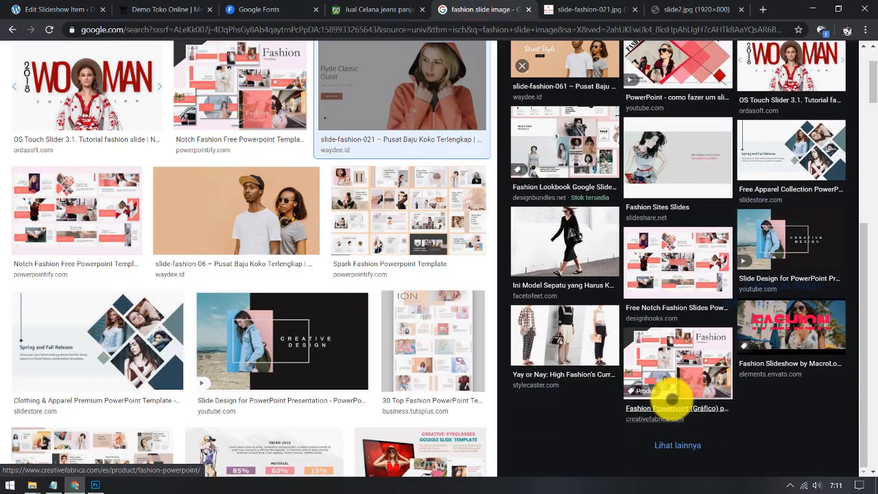
scroll(672, 402, up, 3)
scroll(713, 370, up, 2)
scroll(748, 348, up, 1)
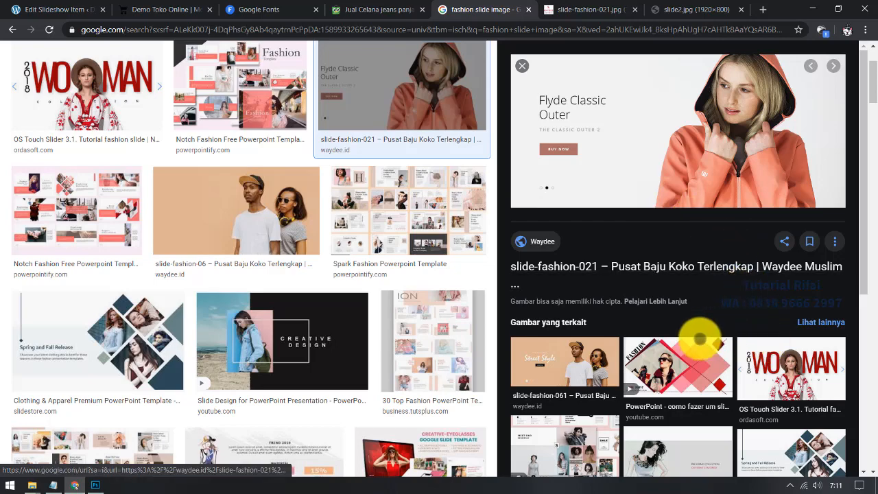
scroll(659, 363, down, 2)
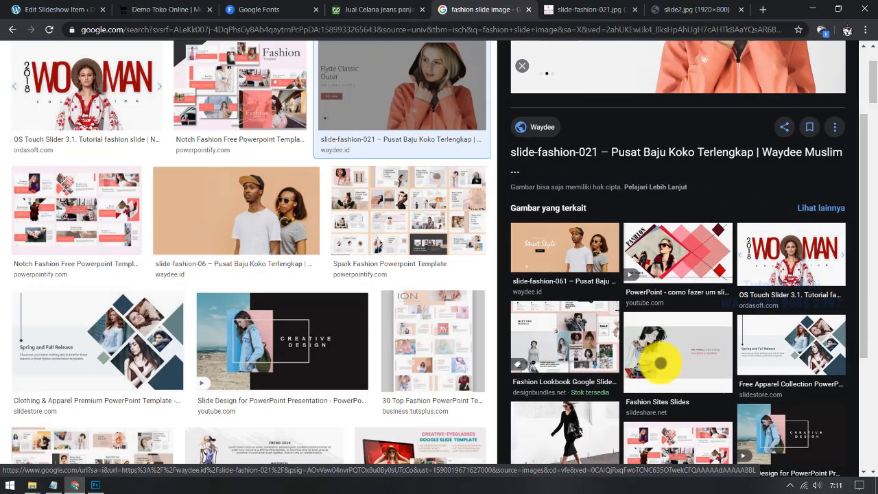
click(751, 357)
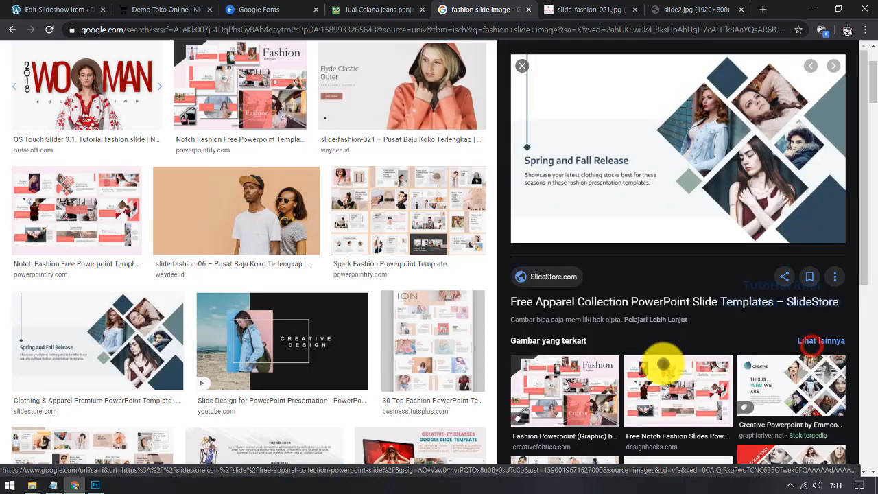
scroll(675, 288, up, 1)
scroll(668, 206, up, 2)
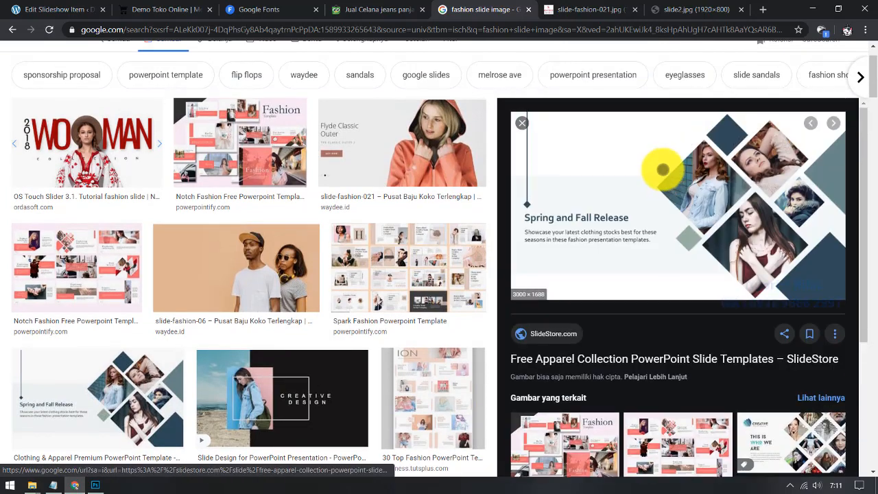
right_click(664, 172)
click(704, 257)
Step: Save the full-size Spring and Fall Release image to Downloads as a JPEG
click(508, 9)
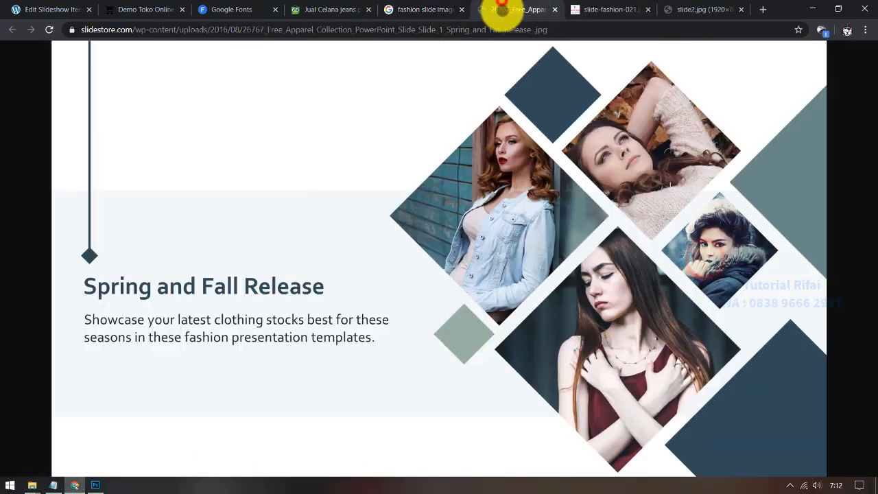
click(469, 172)
click(469, 172)
right_click(501, 182)
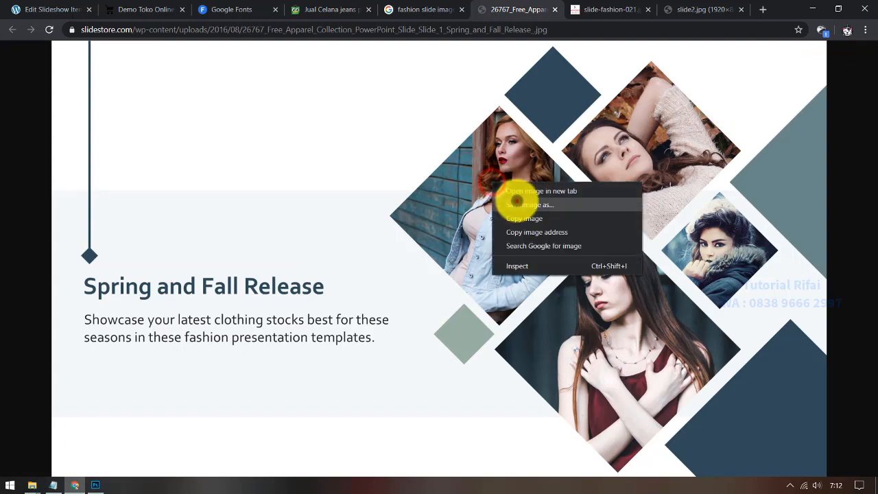
click(514, 202)
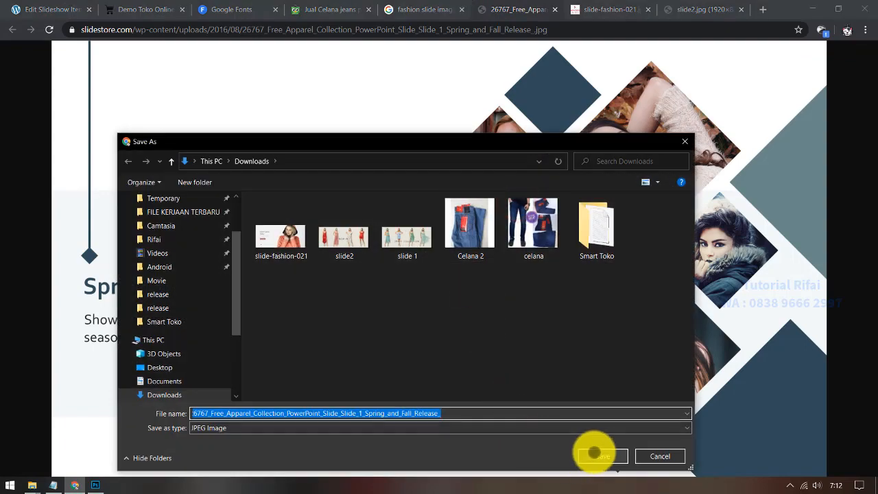
click(602, 456)
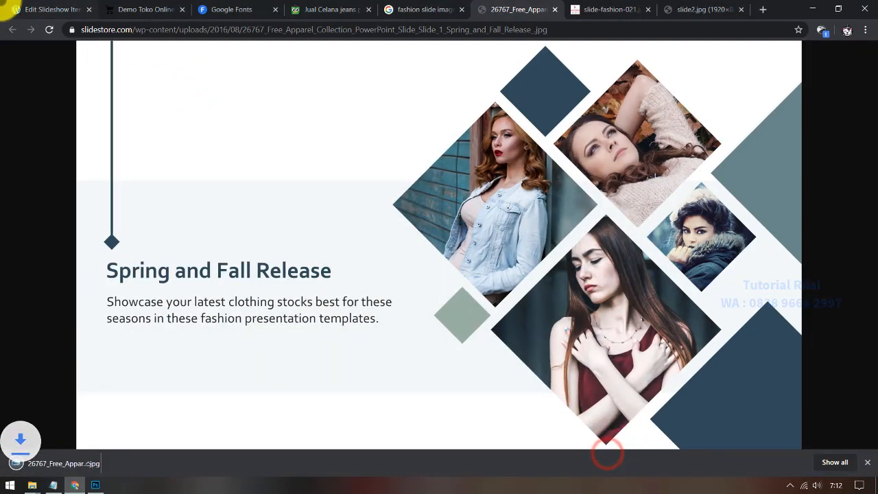
click(14, 9)
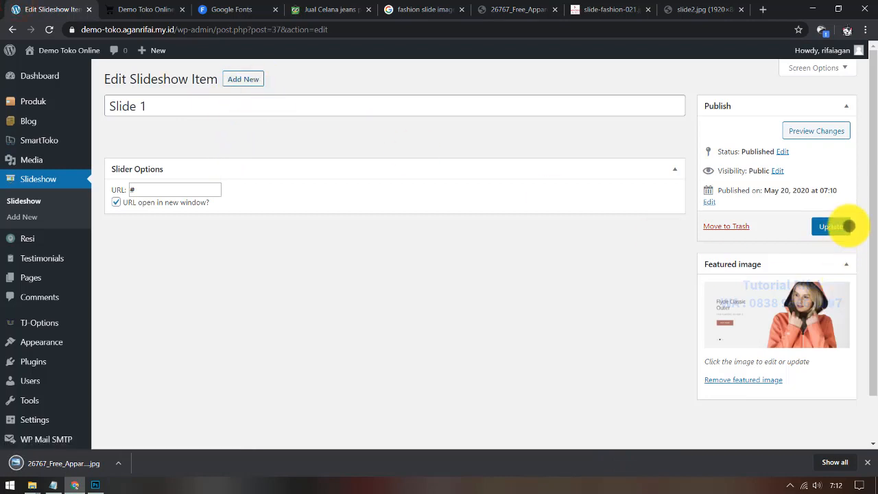
Step: Update Slide 1 and start a new slideshow item titled Slide 2
click(845, 227)
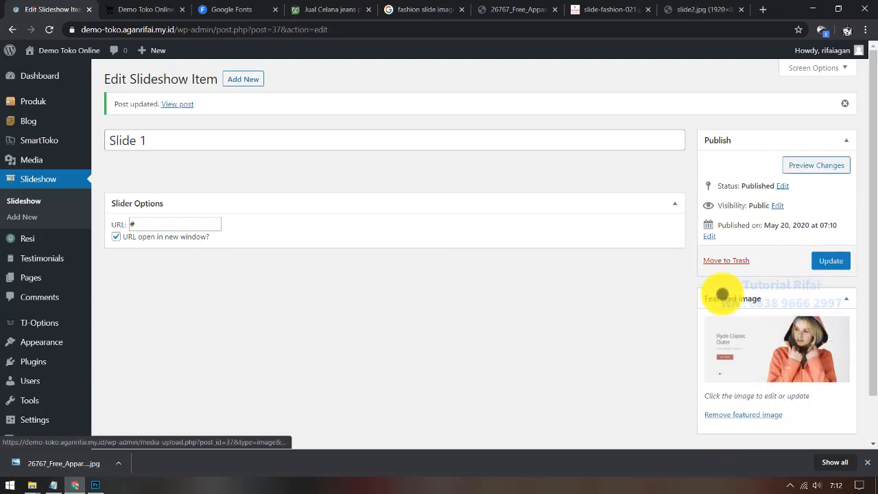
click(249, 83)
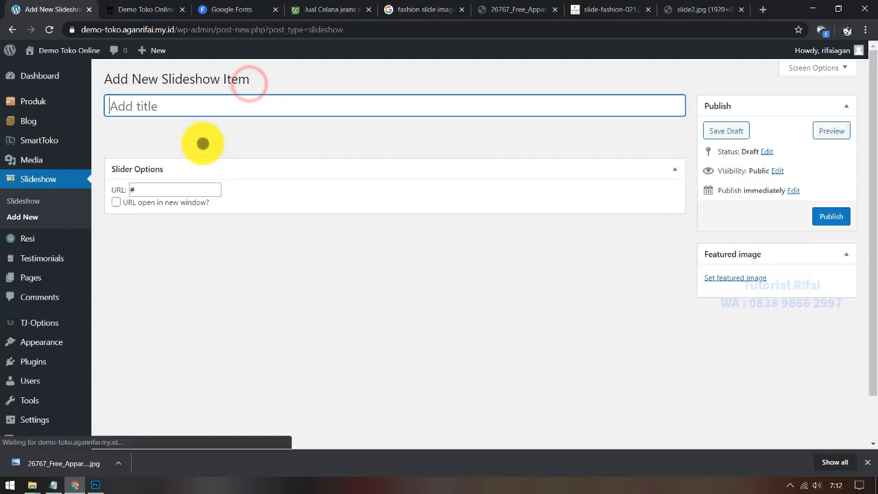
click(181, 110)
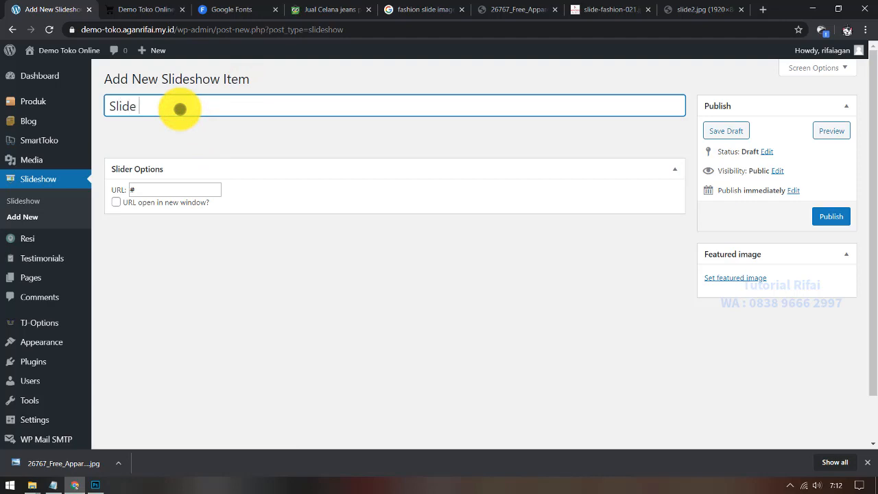
Step: Upload the Spring and Fall Release image as Slide 2's featured image and publish it
click(759, 278)
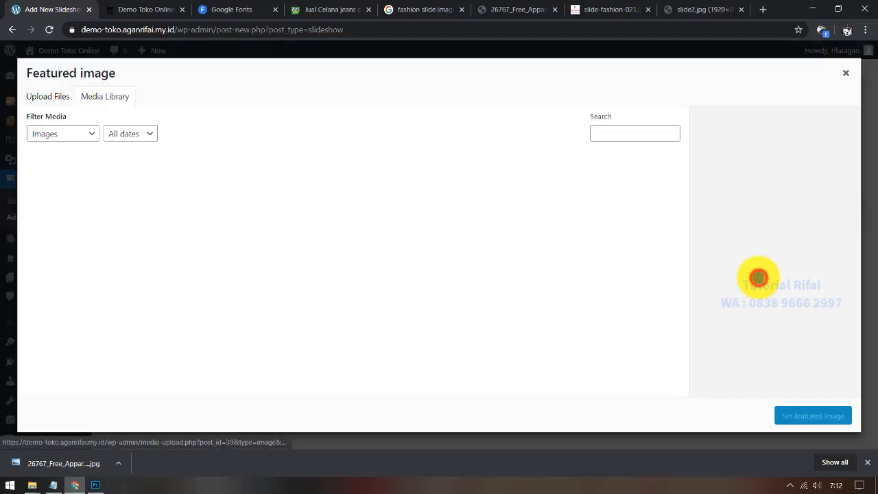
drag(102, 458, 534, 267)
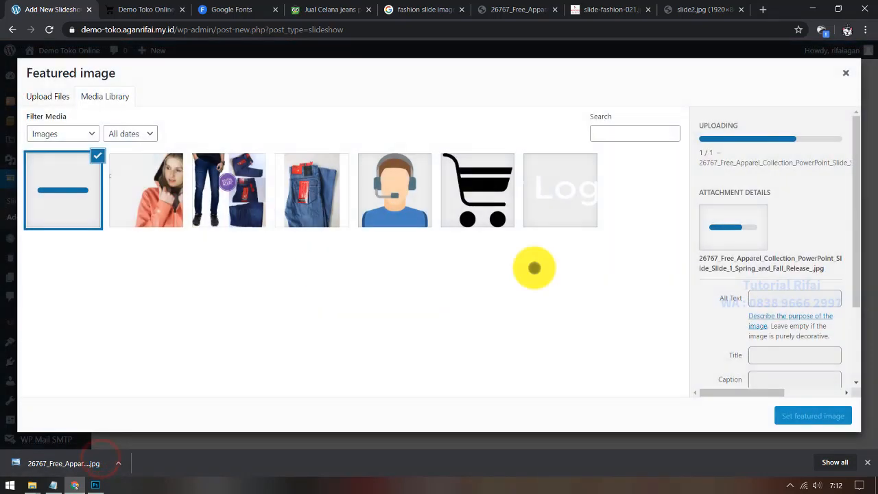
click(869, 460)
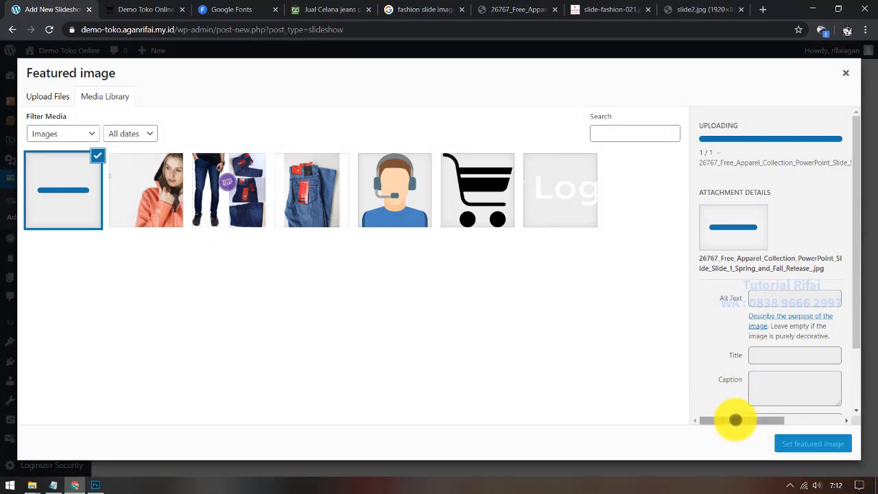
click(812, 443)
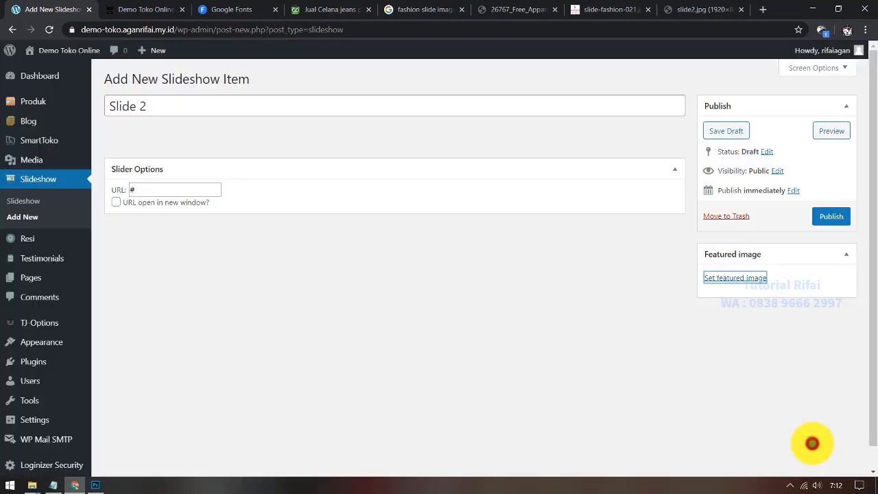
click(830, 216)
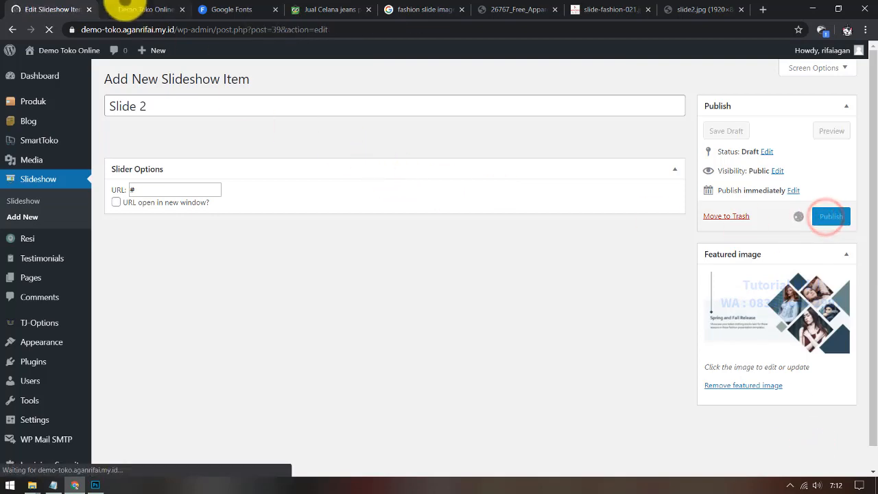
click(140, 5)
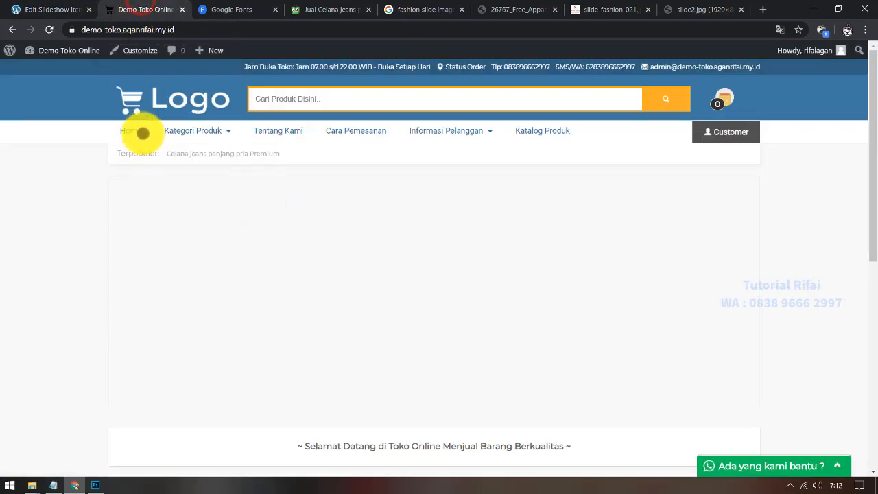
Step: Reload the storefront and check the slider shows both Flyde Classic Outer and Spring and Fall Release
click(148, 102)
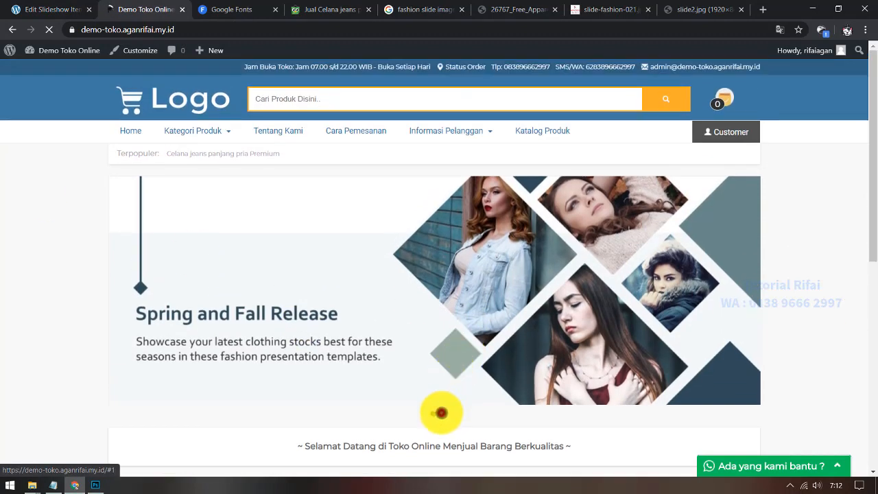
click(441, 413)
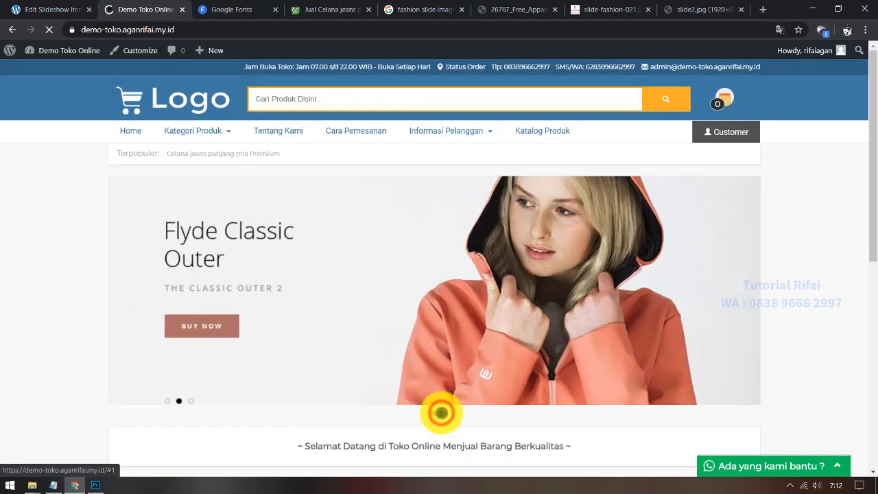
click(432, 415)
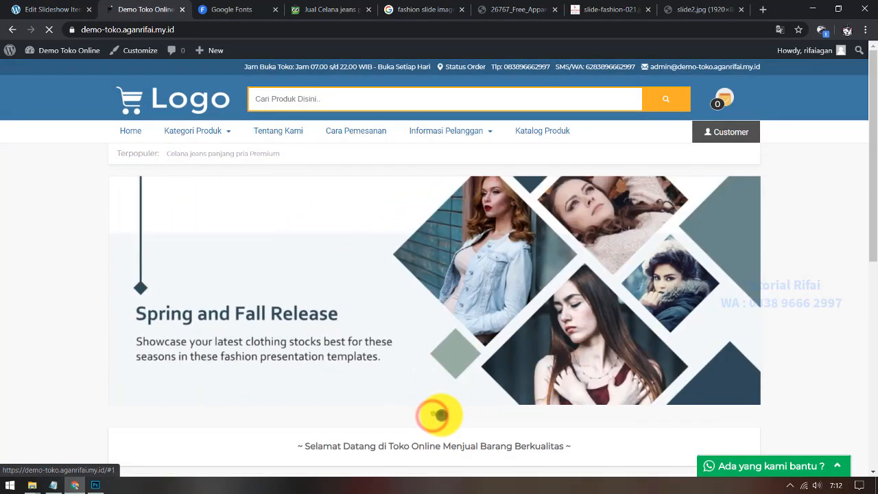
click(443, 412)
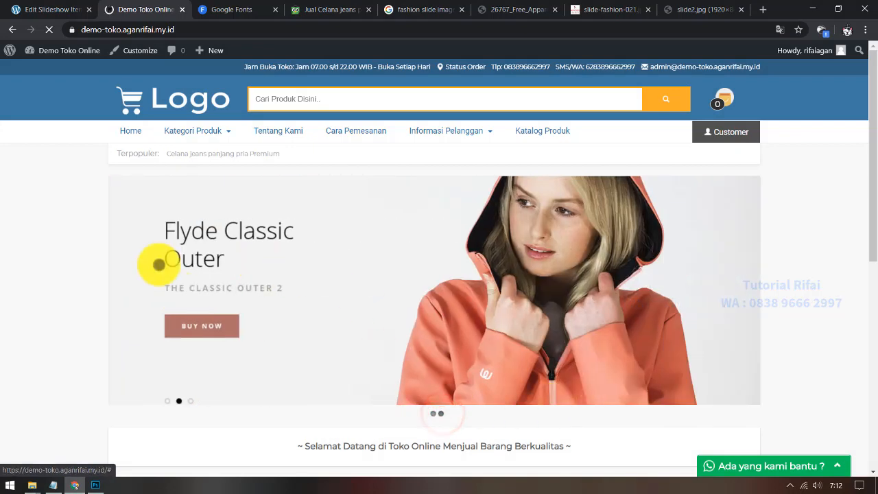
scroll(149, 262, down, 4)
scroll(309, 268, down, 3)
scroll(405, 290, up, 8)
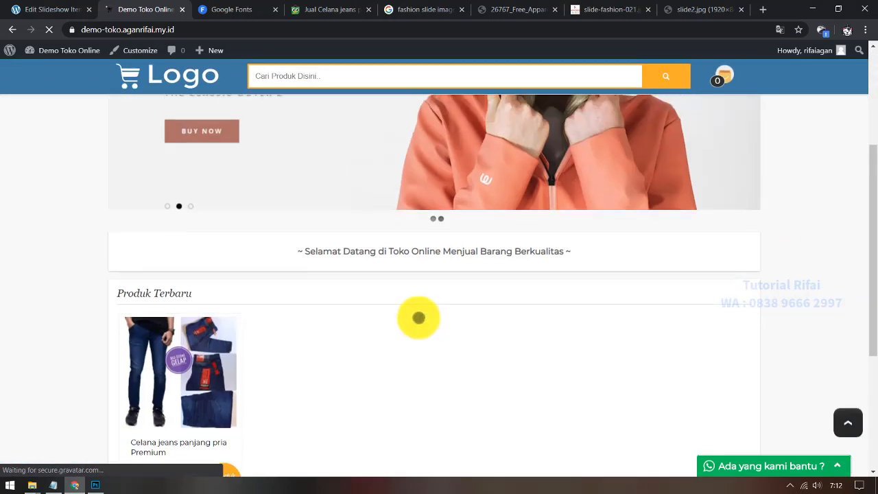
Step: Mark 'kategori box' as the next topic in the tutorial notes
click(54, 484)
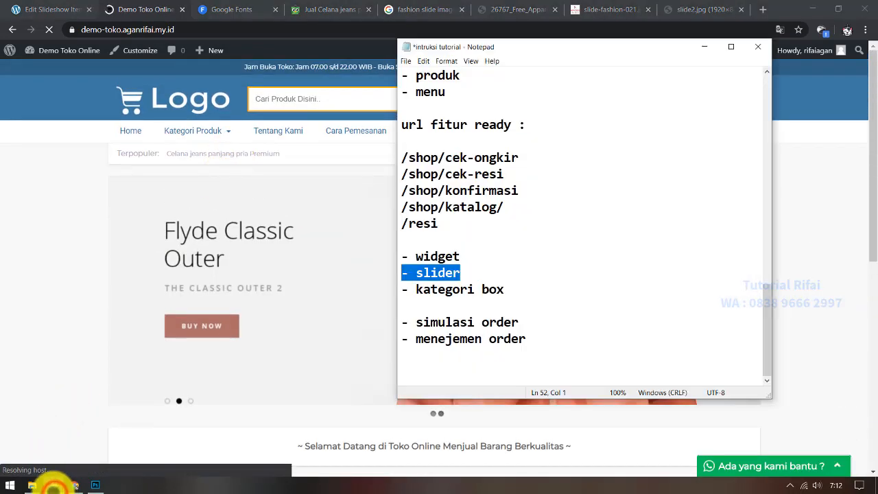
click(55, 9)
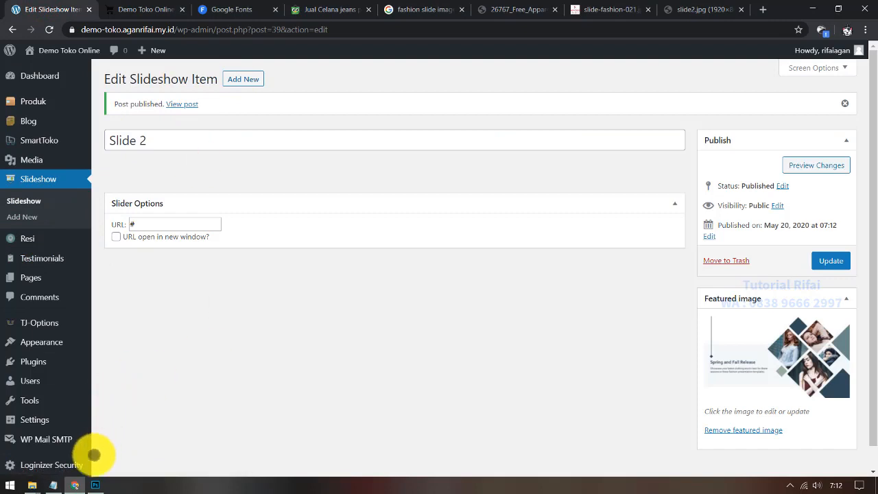
click(52, 485)
drag(562, 290, 407, 290)
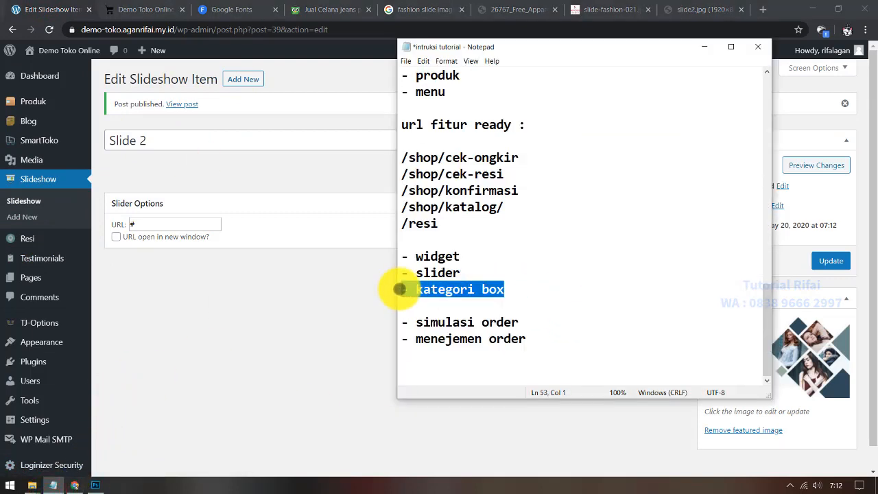
Step: Review the Produk Terbaru heading on the store homepage, then go back to the Slide 2 editor
click(144, 8)
scroll(147, 330, down, 3)
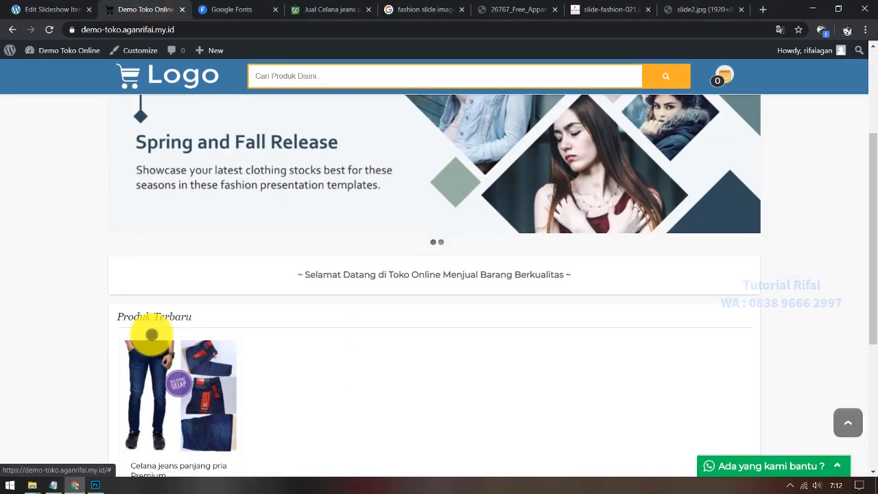
double_click(172, 200)
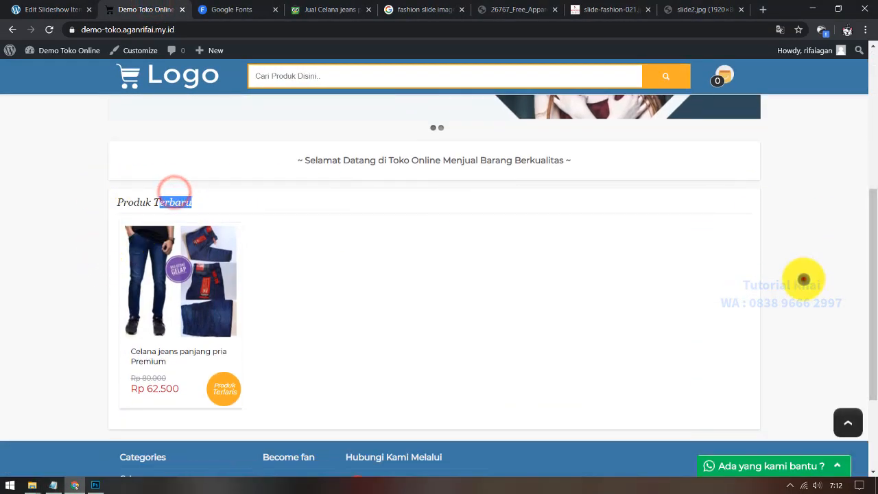
click(804, 279)
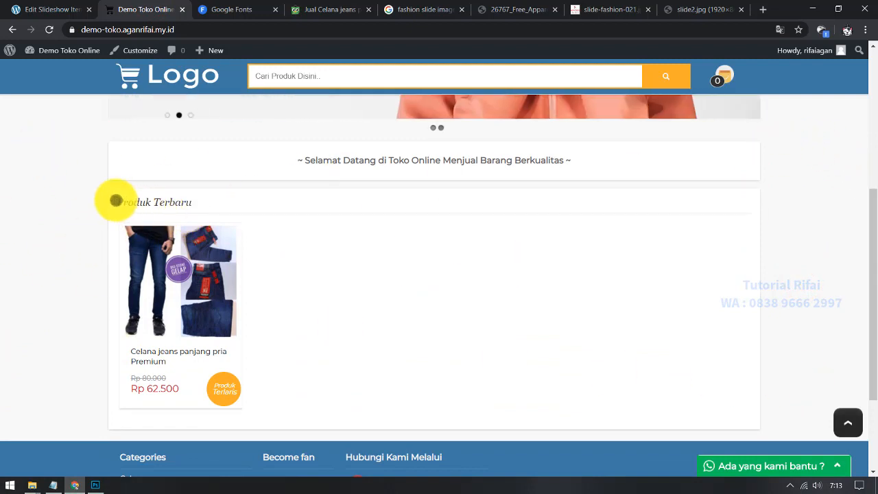
drag(115, 201, 219, 203)
click(252, 203)
scroll(419, 321, up, 2)
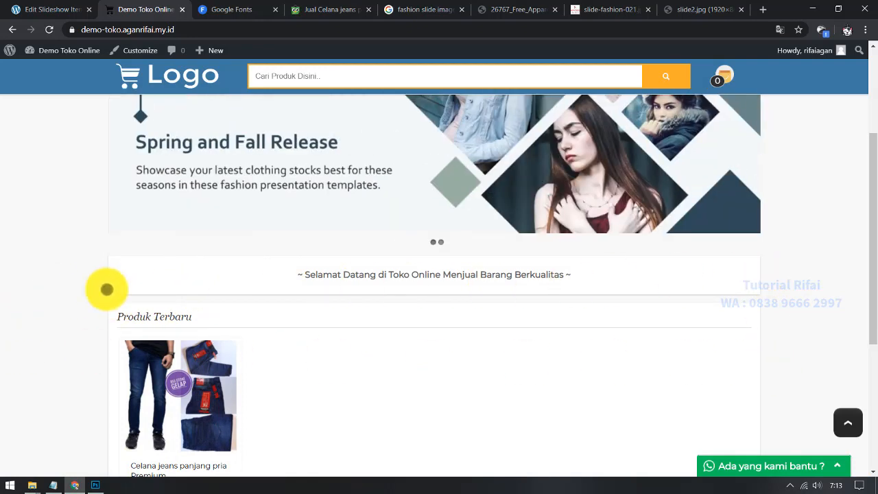
click(36, 9)
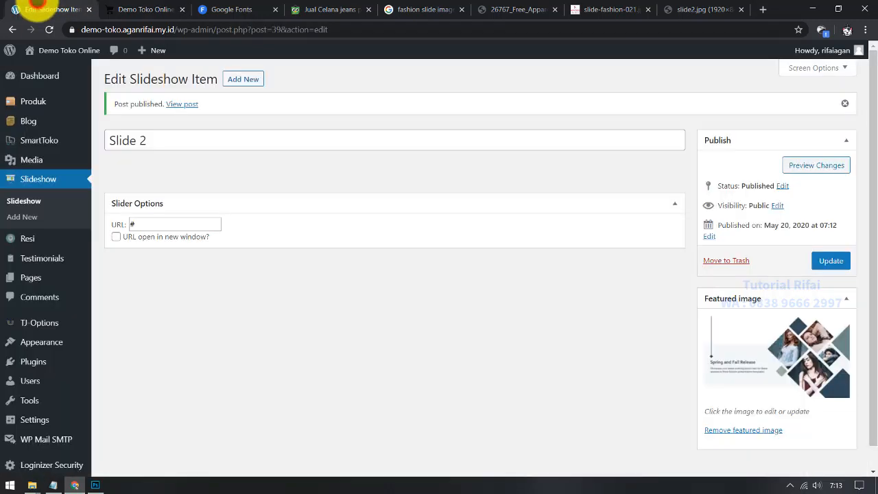
scroll(241, 339, down, 1)
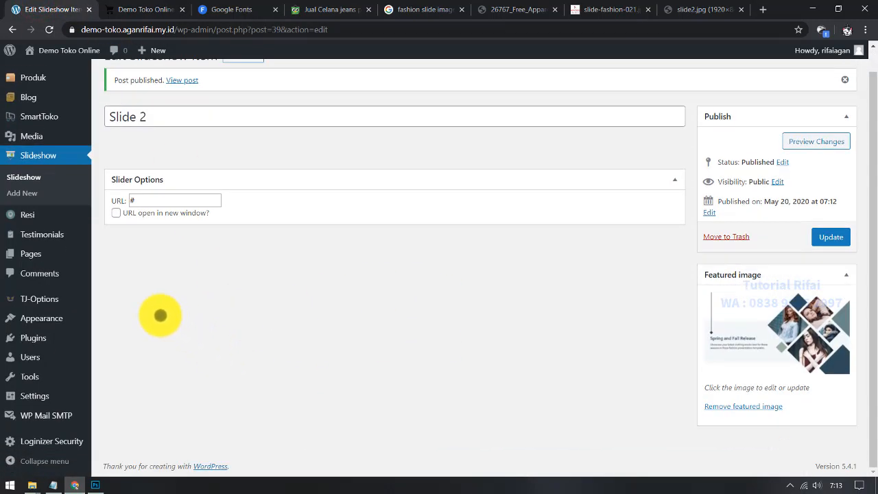
Step: Add a homepage category box in TJ-Options titled Celana Pria Terbaru showing 5 Celana products
click(53, 295)
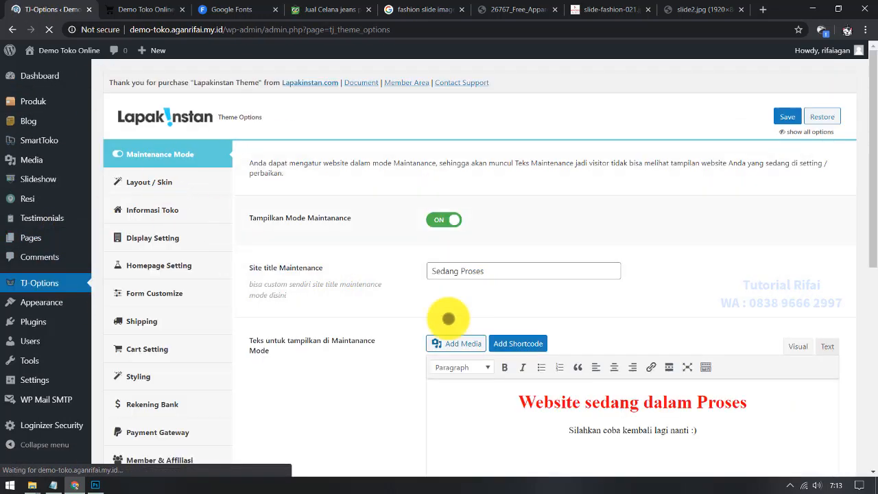
scroll(376, 177, down, 2)
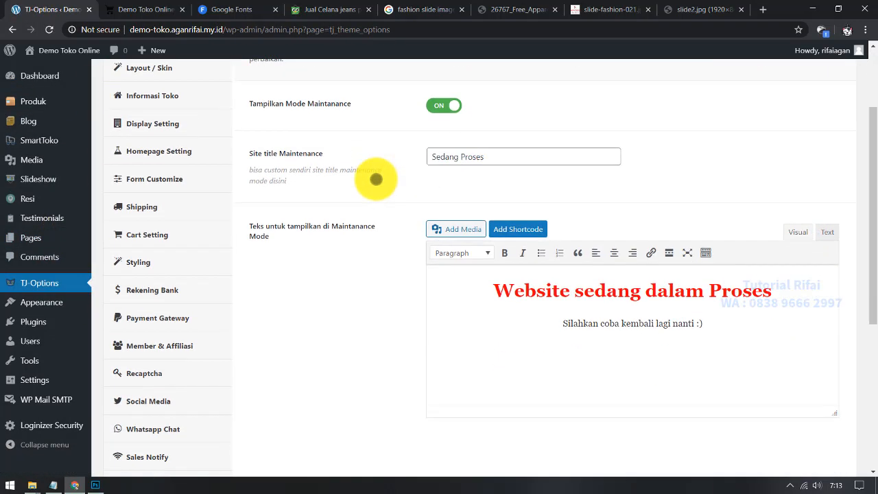
scroll(376, 179, down, 1)
scroll(240, 156, up, 2)
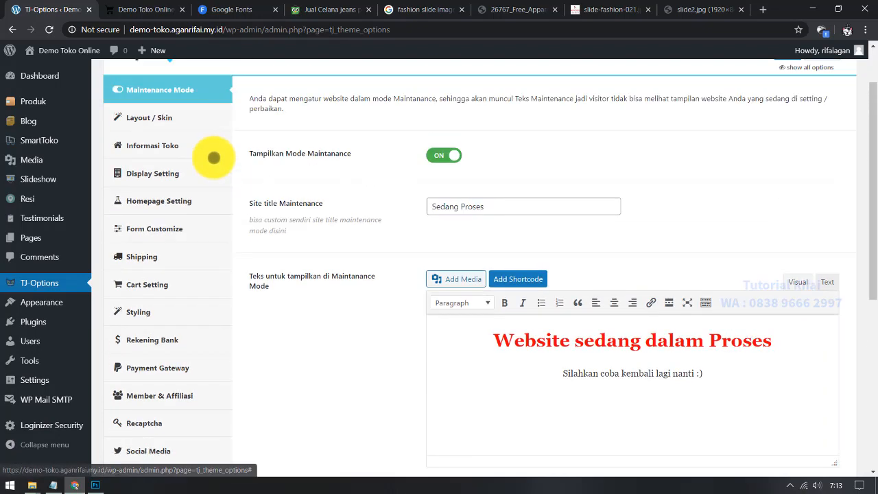
click(196, 209)
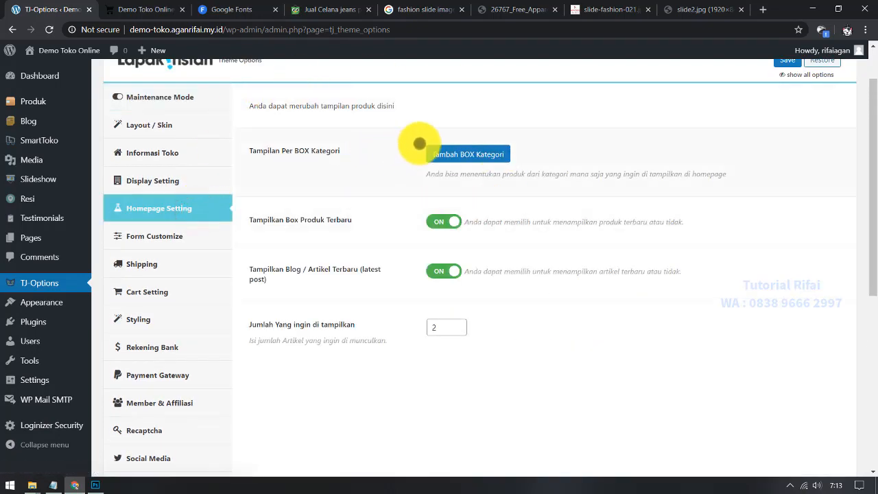
click(461, 154)
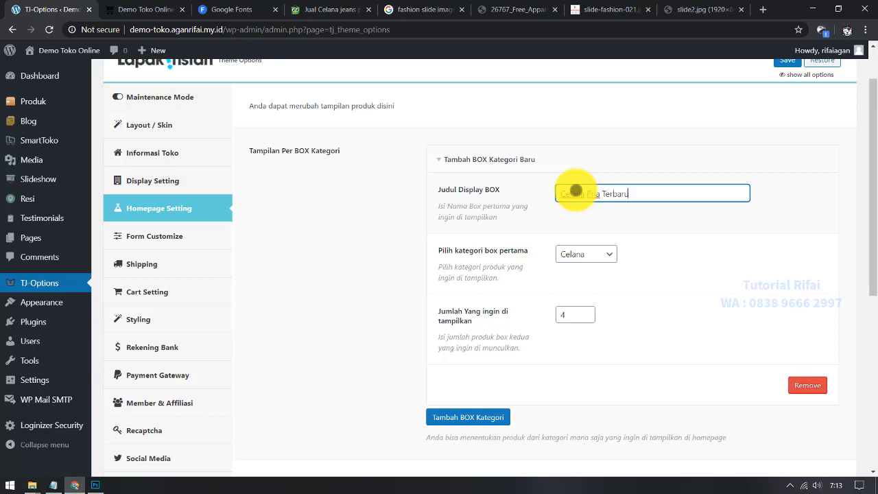
click(174, 5)
scroll(337, 354, down, 3)
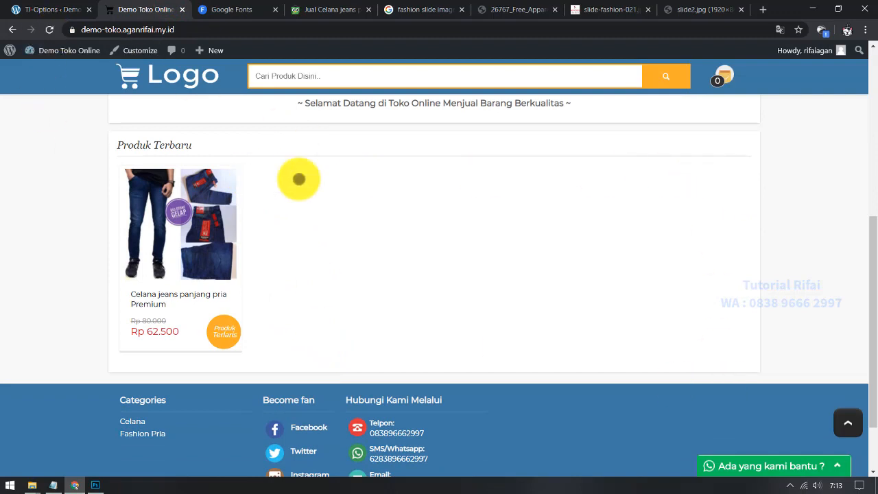
click(45, 9)
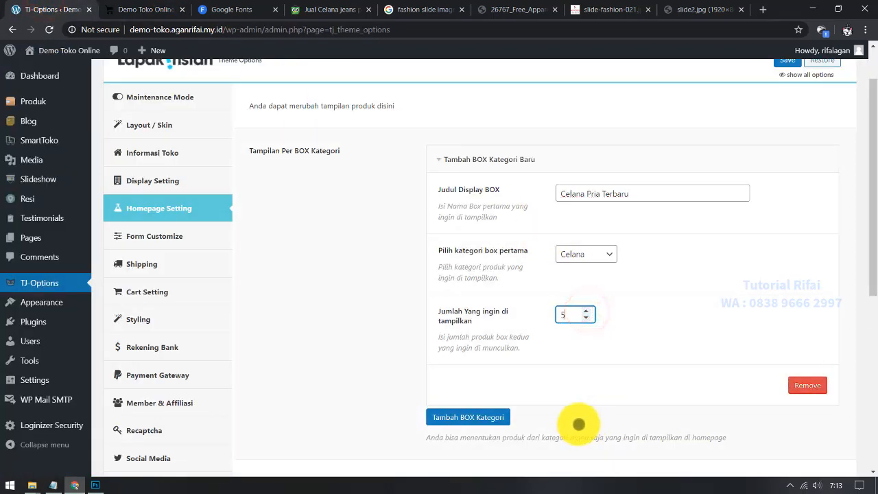
scroll(577, 390, down, 1)
scroll(775, 150, up, 2)
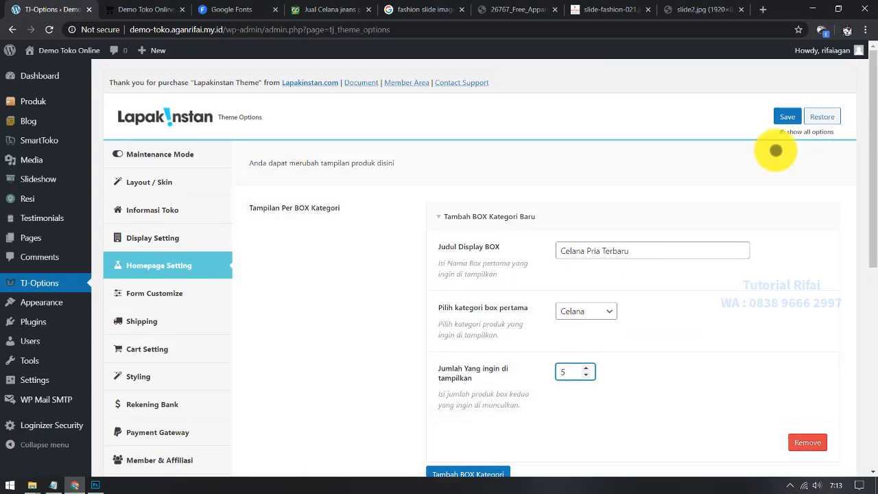
Step: Save the homepage settings, then add and remove an empty second category box
click(790, 120)
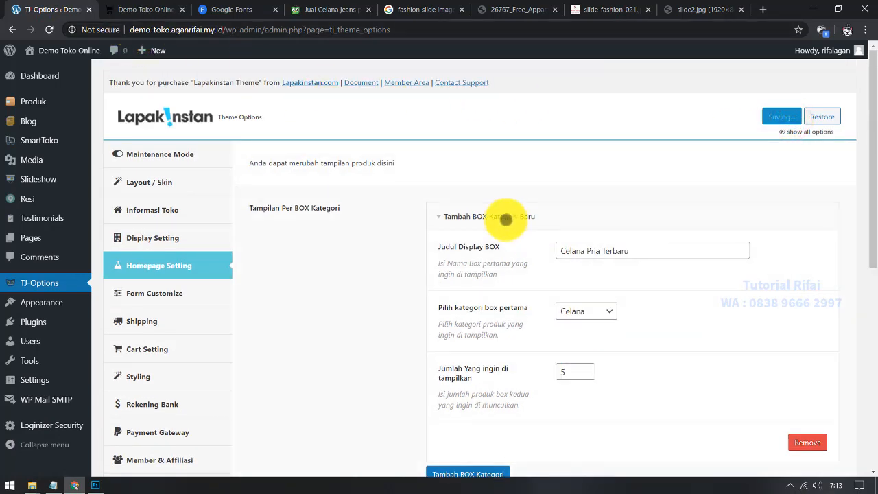
click(506, 216)
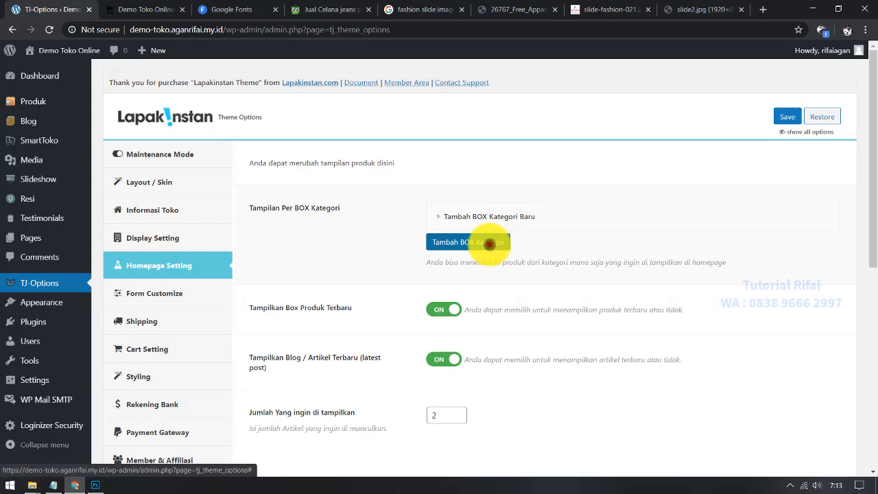
click(487, 242)
click(600, 281)
scroll(506, 322, down, 1)
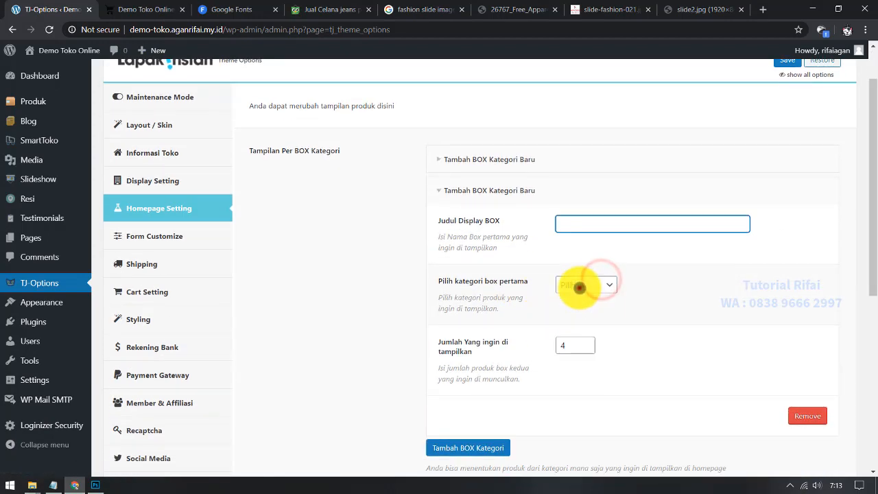
click(578, 284)
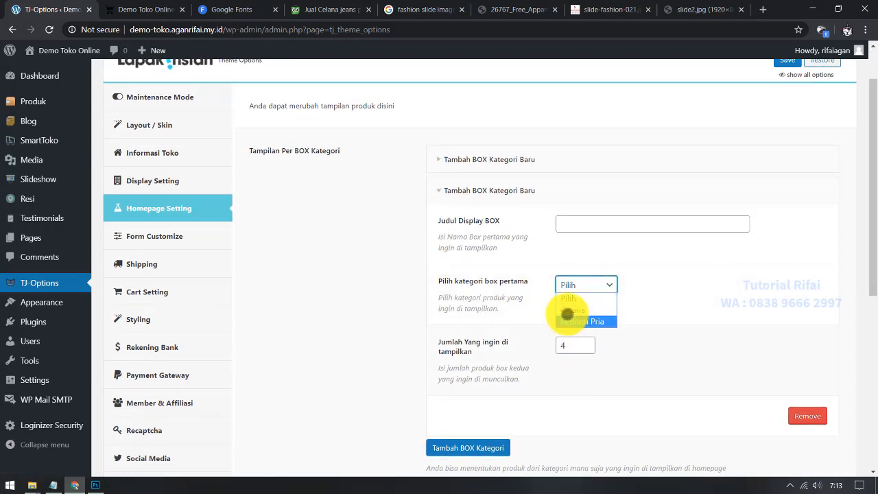
click(566, 347)
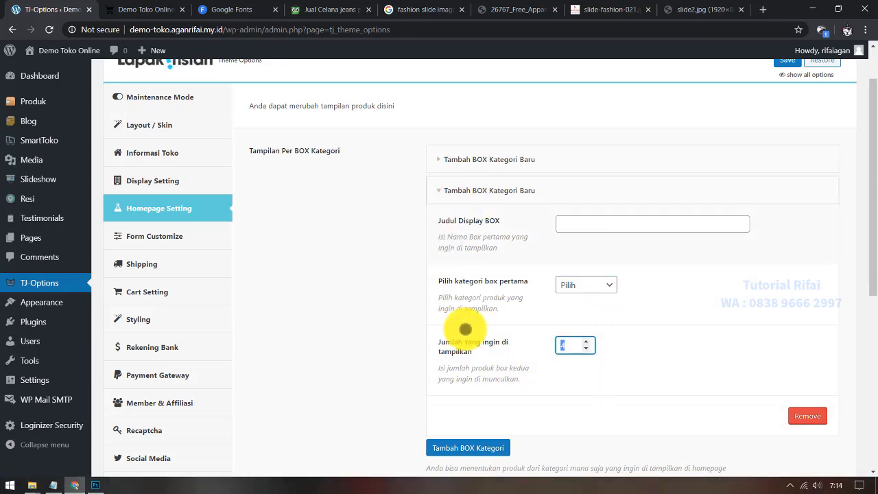
scroll(398, 269, up, 1)
scroll(473, 309, down, 1)
click(809, 405)
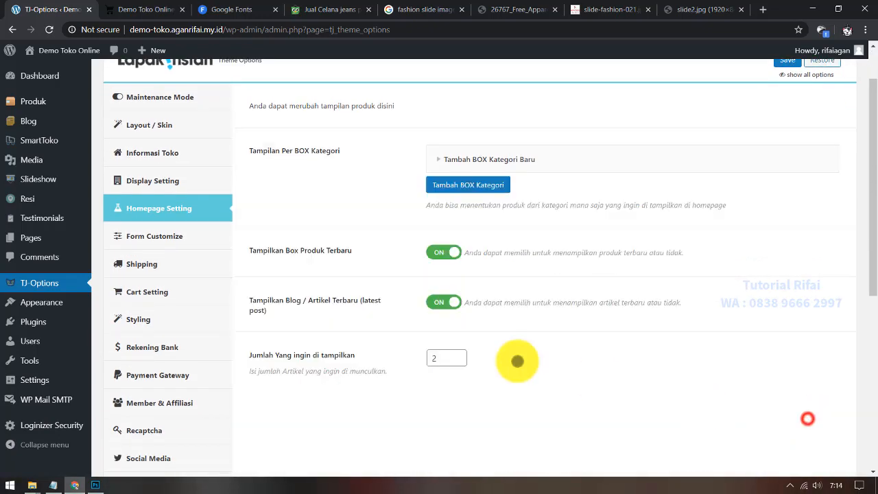
scroll(370, 185, up, 1)
click(147, 9)
key(F5)
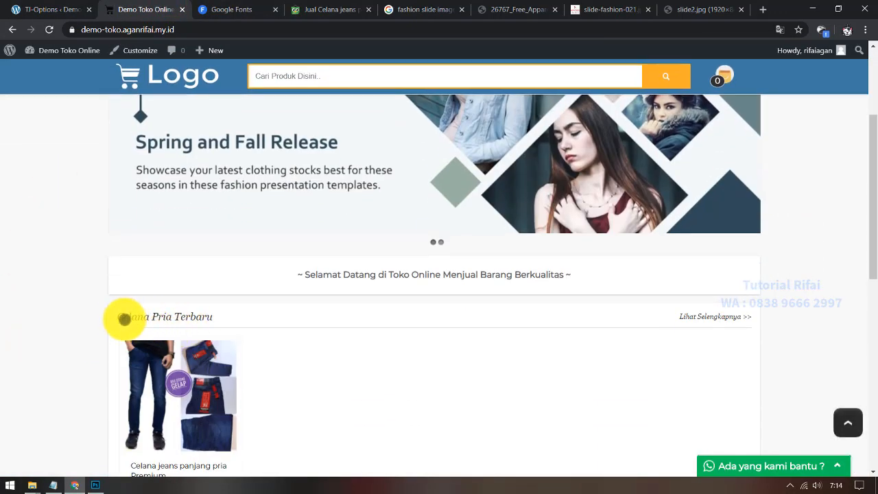
drag(150, 318, 231, 318)
click(233, 318)
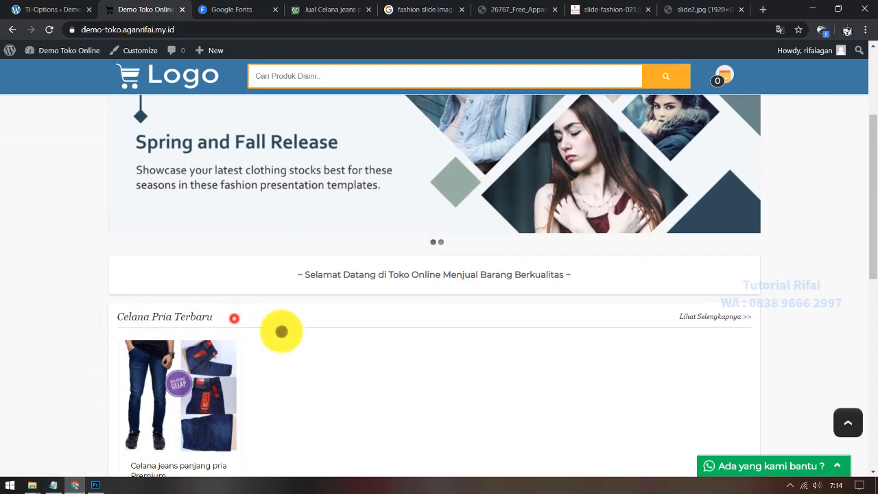
scroll(272, 268, down, 4)
scroll(242, 334, down, 3)
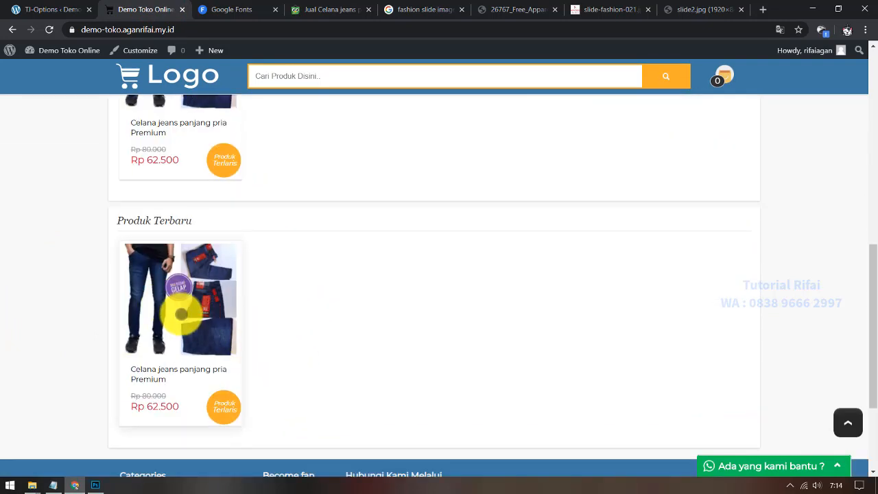
scroll(181, 313, down, 2)
scroll(57, 293, up, 10)
scroll(219, 334, down, 5)
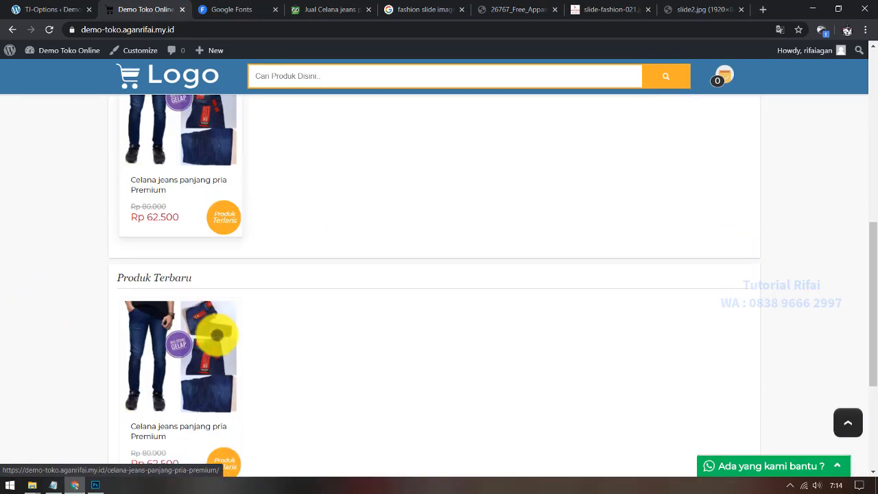
scroll(206, 245, up, 4)
scroll(144, 305, down, 3)
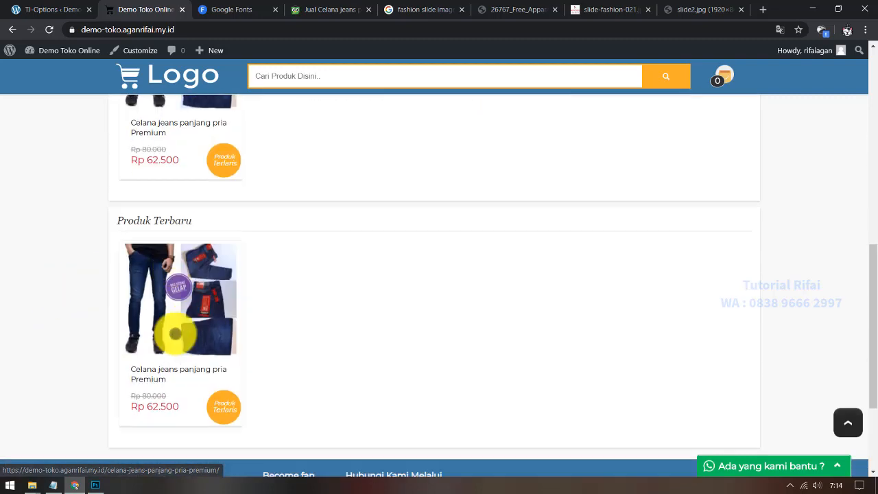
scroll(172, 337, up, 3)
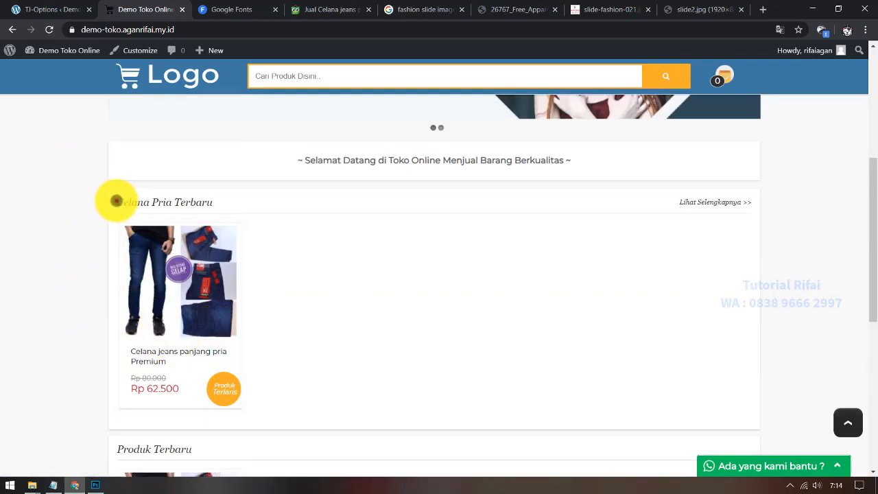
drag(115, 200, 245, 208)
scroll(390, 305, down, 3)
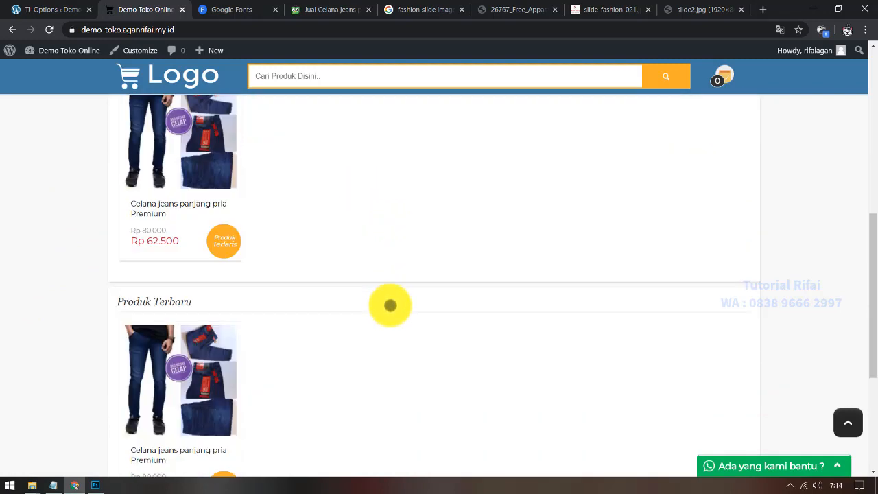
drag(119, 277, 284, 276)
click(294, 279)
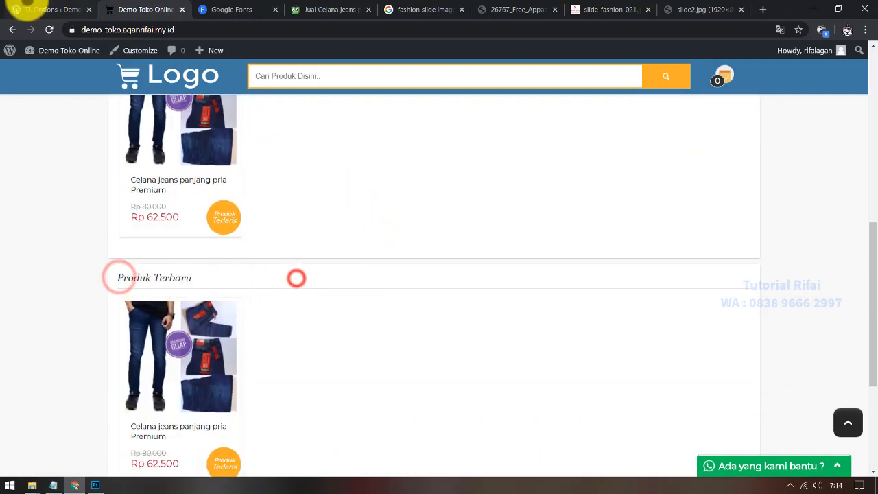
click(13, 10)
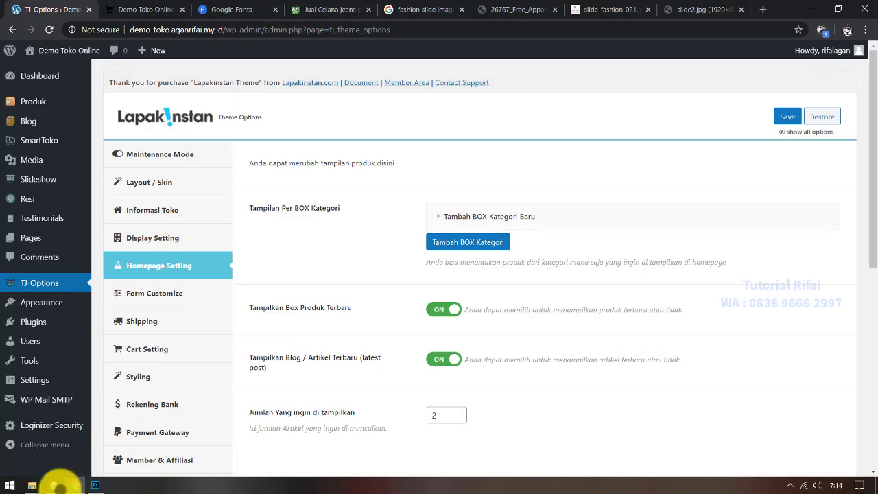
Step: Compare the tutorial notes with the storefront, highlighting the simulasi order line
click(53, 485)
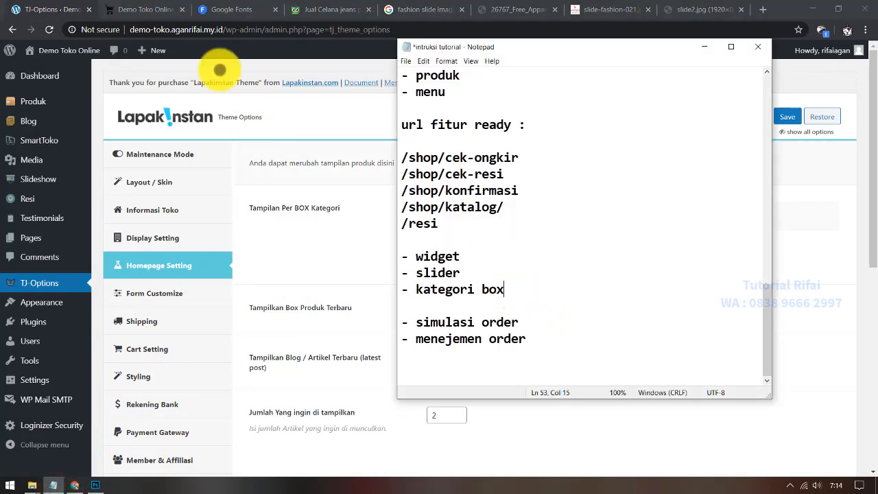
click(116, 9)
scroll(416, 374, up, 6)
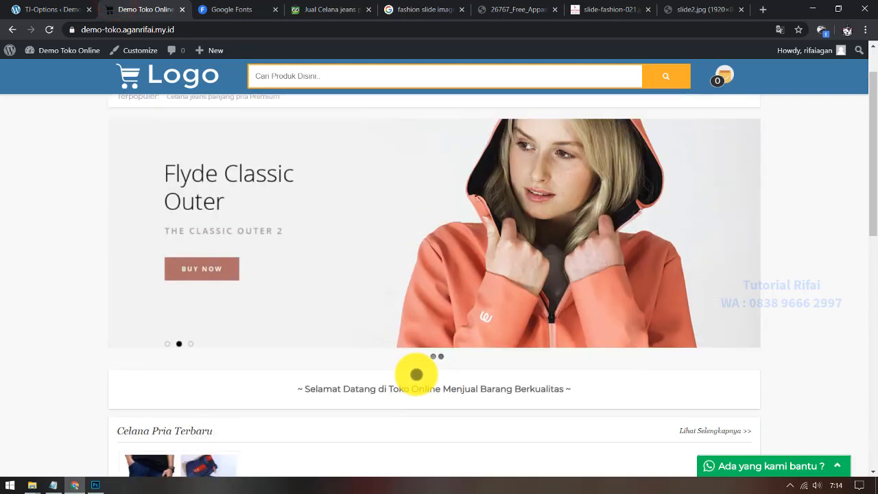
scroll(416, 372, down, 3)
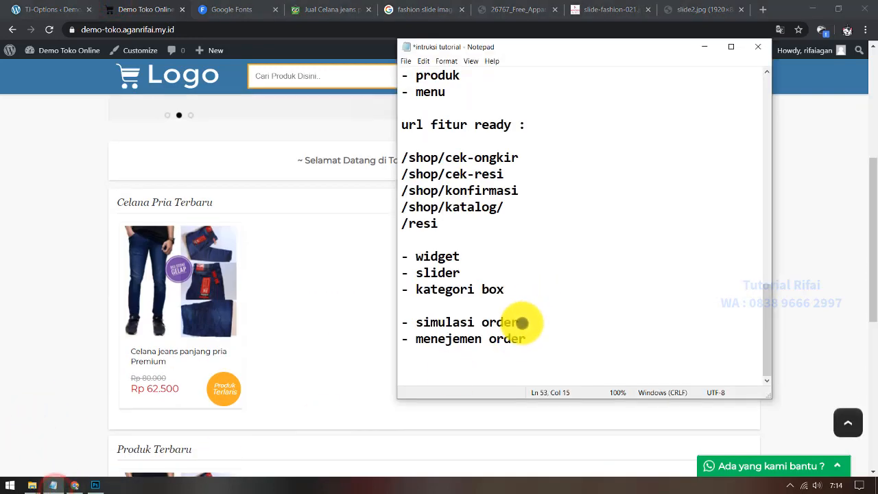
drag(526, 321, 385, 321)
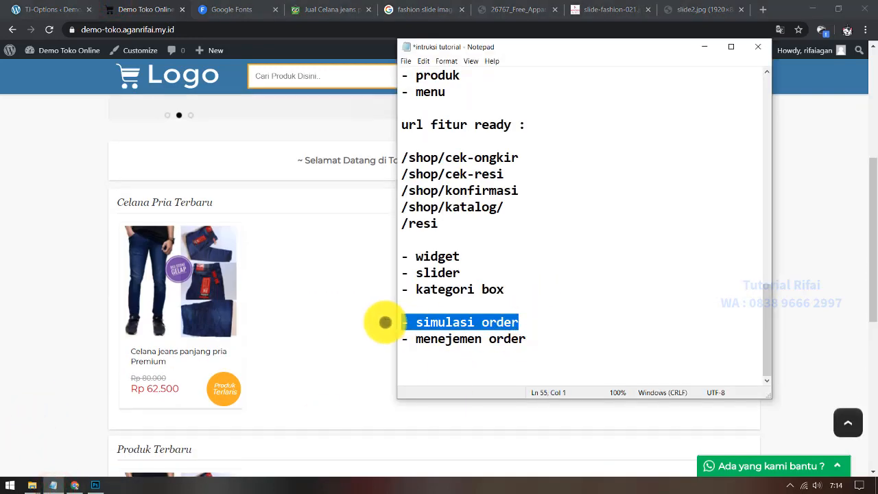
click(7, 305)
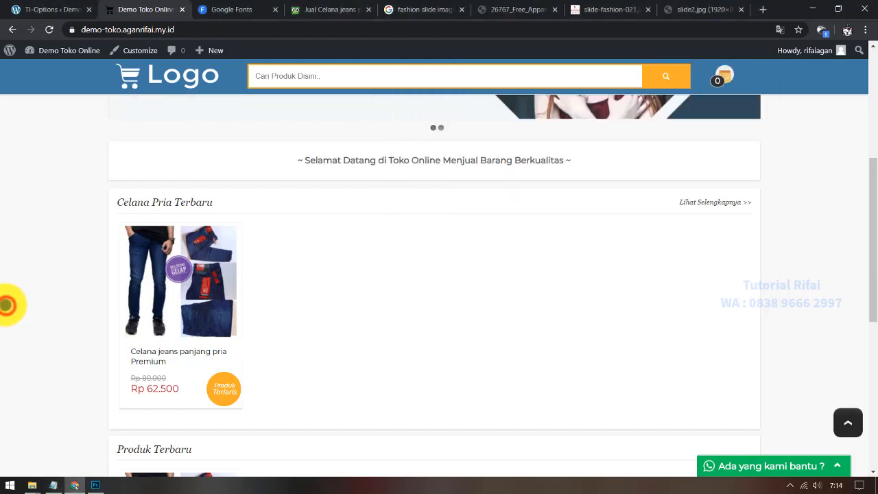
scroll(6, 305, up, 7)
scroll(6, 304, down, 9)
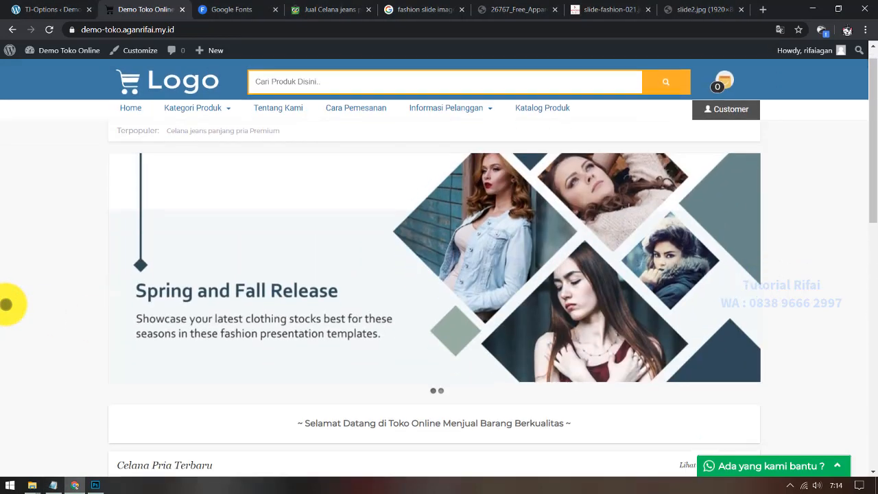
scroll(8, 303, down, 3)
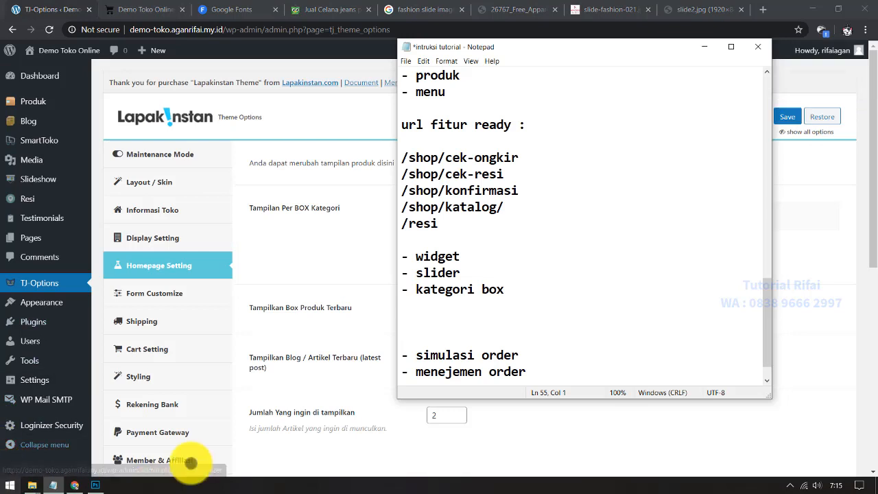
Step: Add the line '- artikel blog' under '- kategori box' in the notes
click(444, 304)
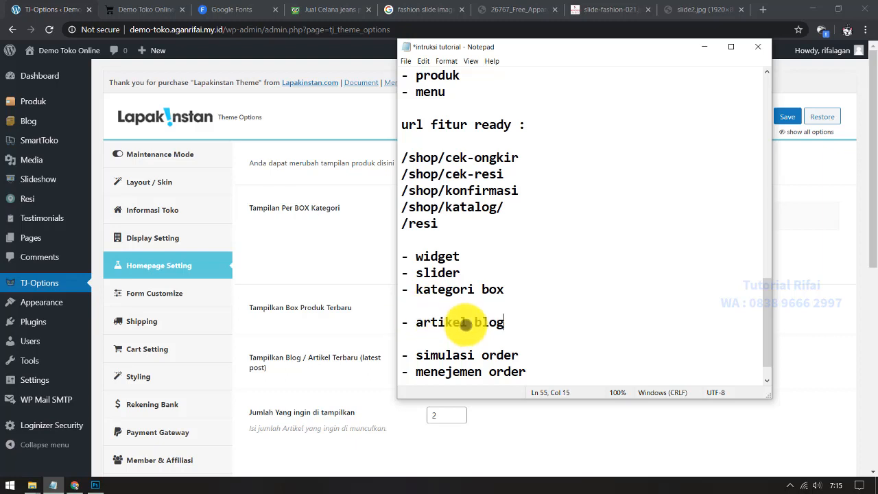
drag(516, 322, 398, 323)
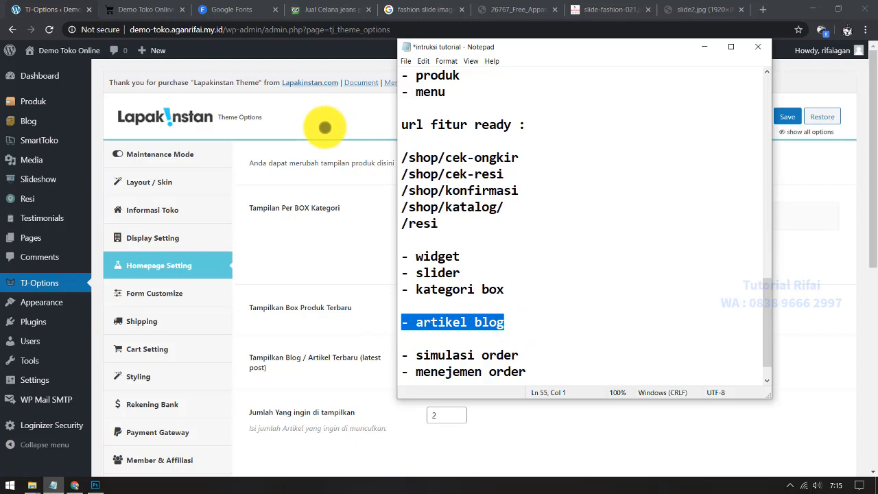
click(325, 126)
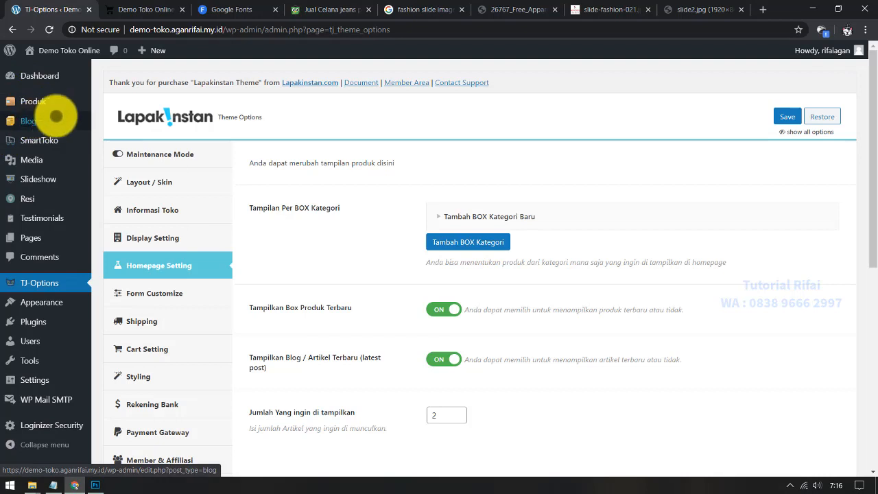
Step: Add the blog categories Informasi and Tips & Trick on the Blog Categories page
click(61, 121)
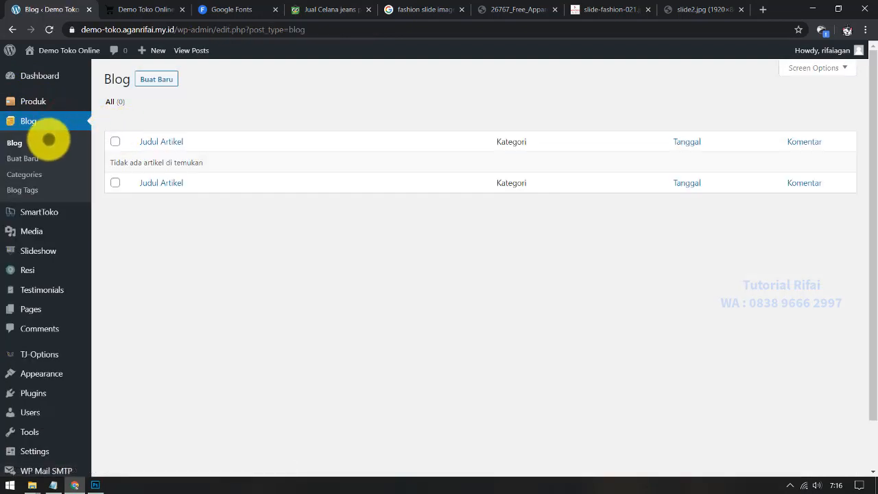
click(67, 172)
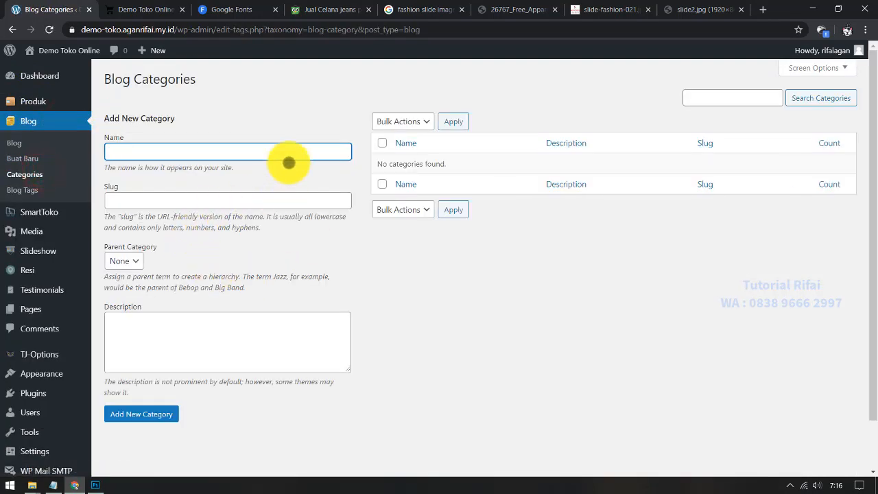
click(164, 148)
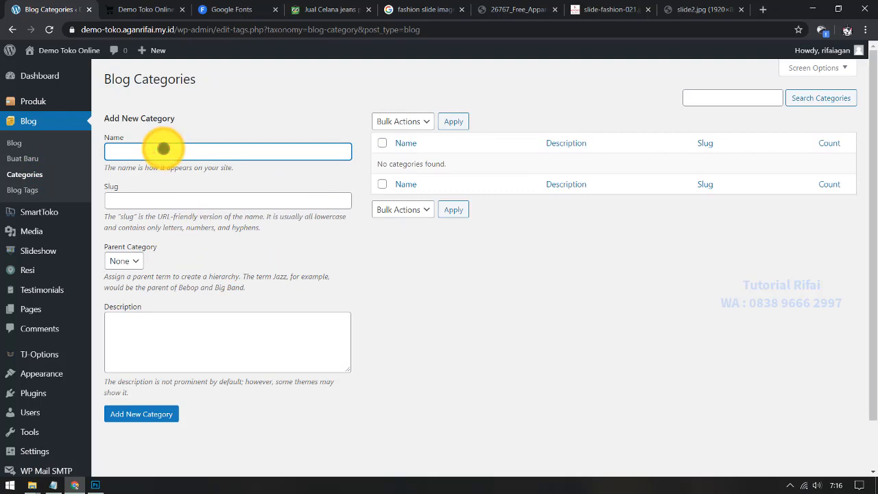
click(163, 148)
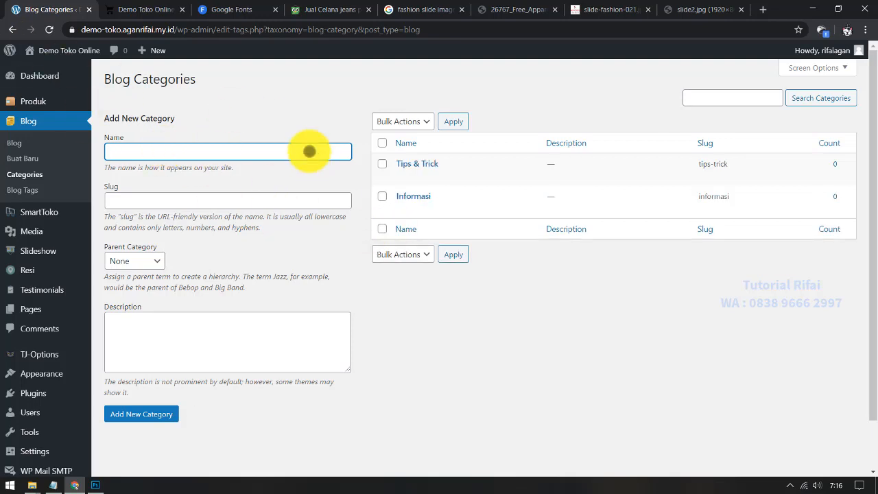
click(44, 159)
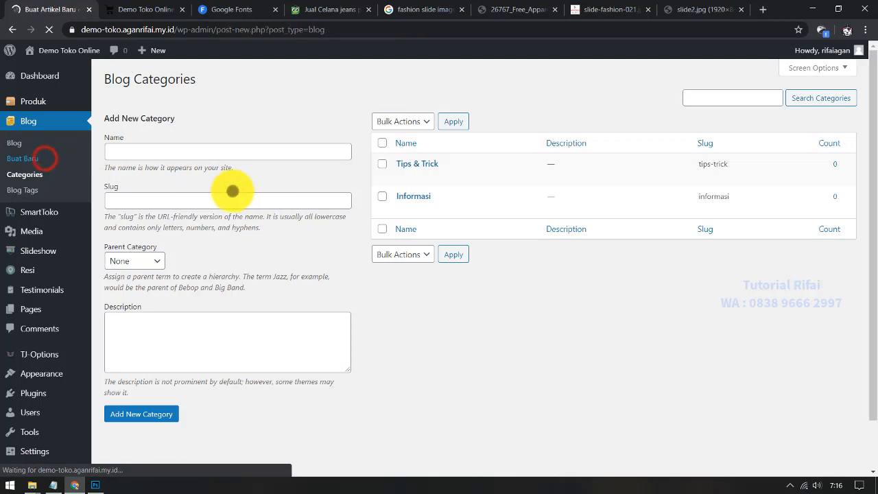
Step: Write the article 'Launching Toko Online Kami' with a one-line announcement and tick the Informasi category
click(167, 104)
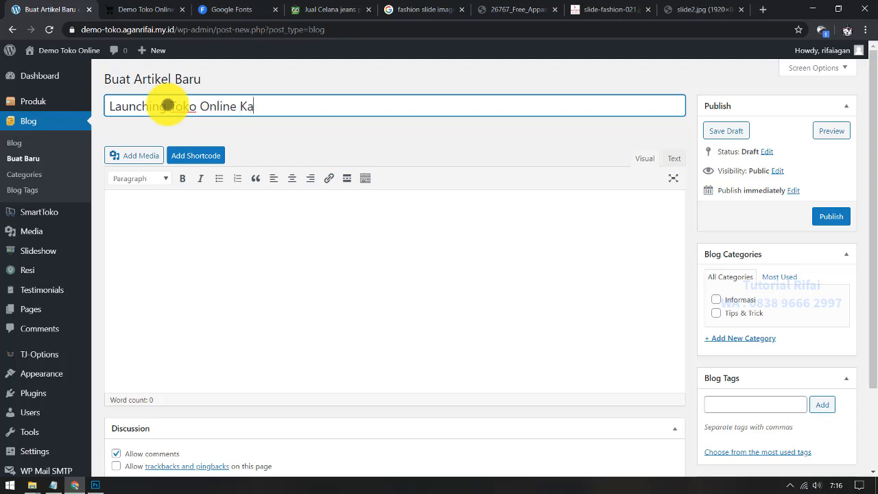
click(201, 221)
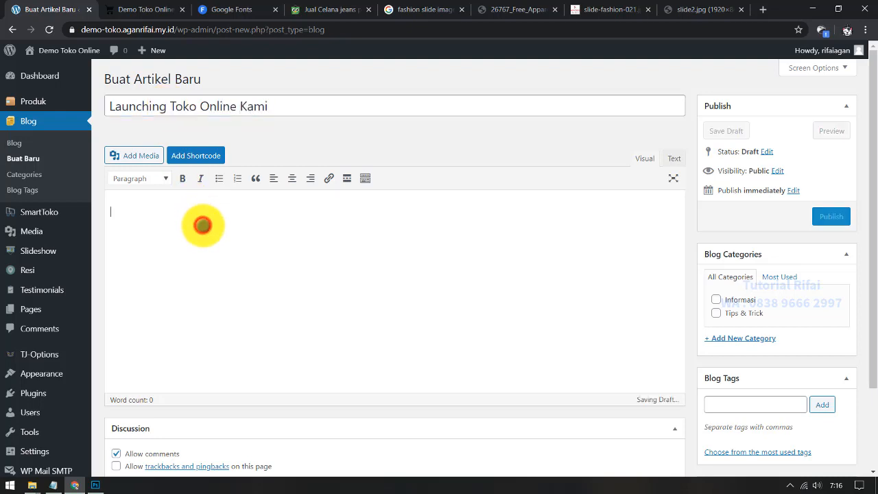
text(Se)
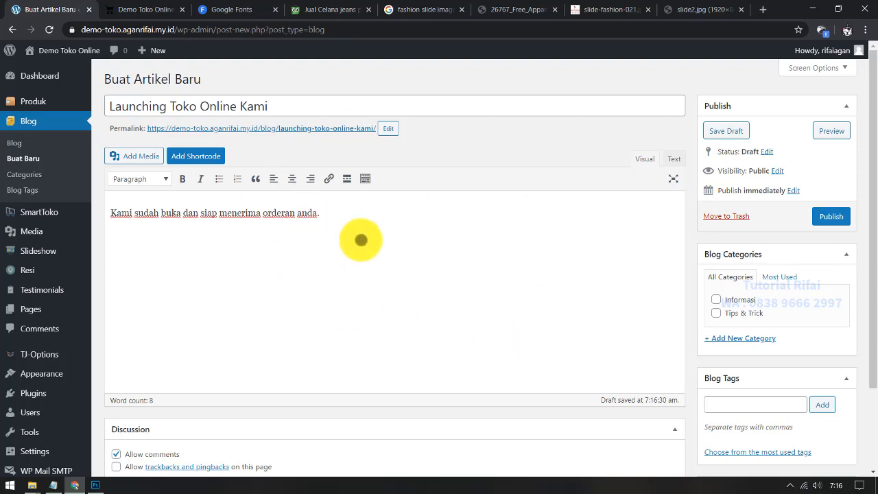
click(318, 102)
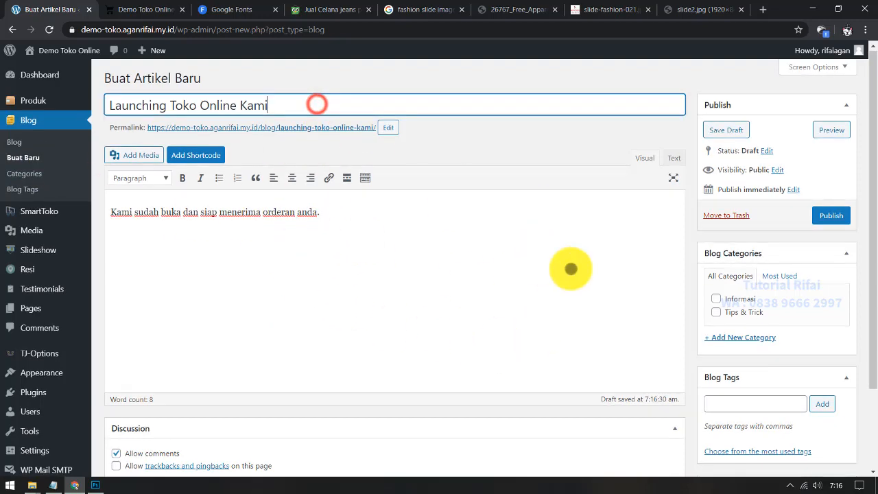
scroll(618, 240, down, 2)
click(739, 197)
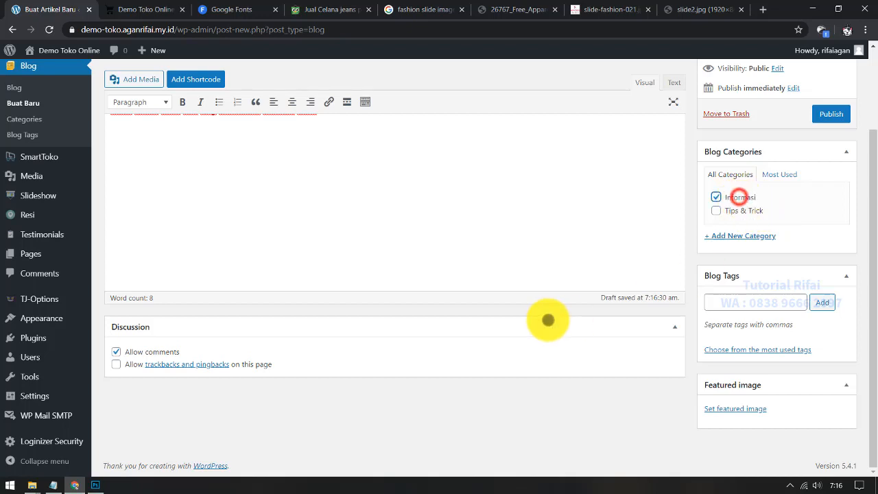
Step: Set slide-fashion-021 as featured image, tag the article artikel, and publish it
click(749, 409)
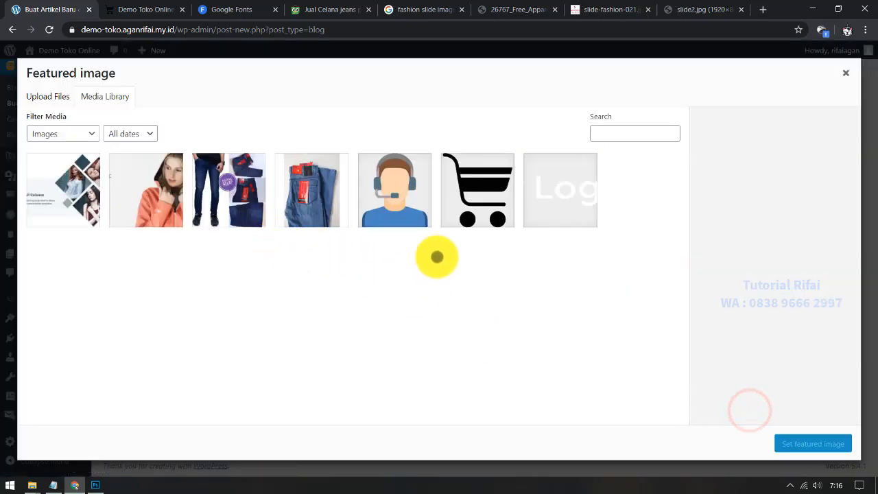
click(567, 204)
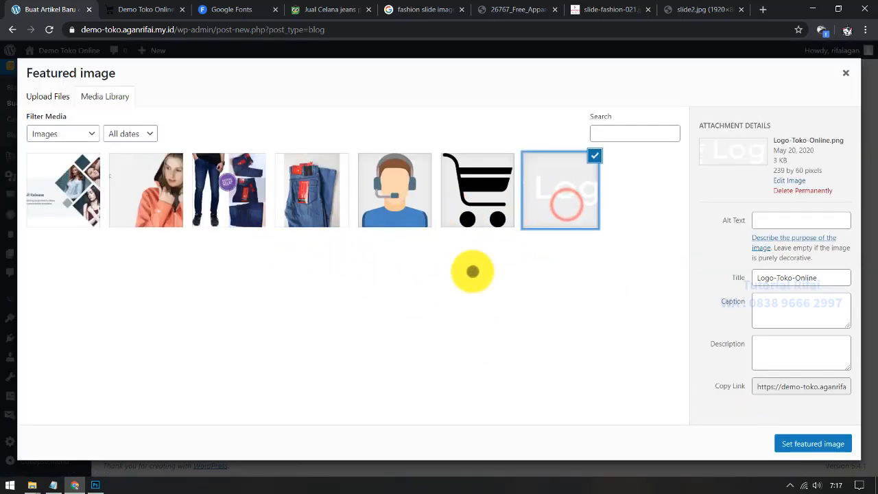
click(164, 204)
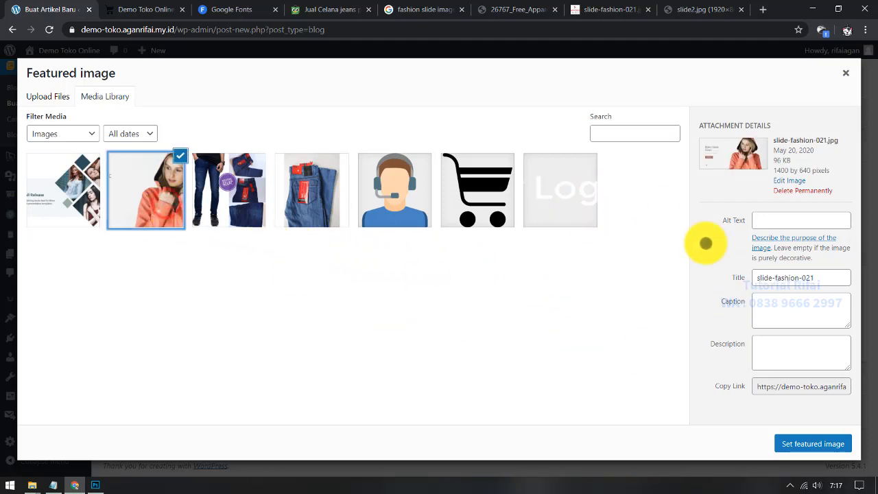
click(835, 439)
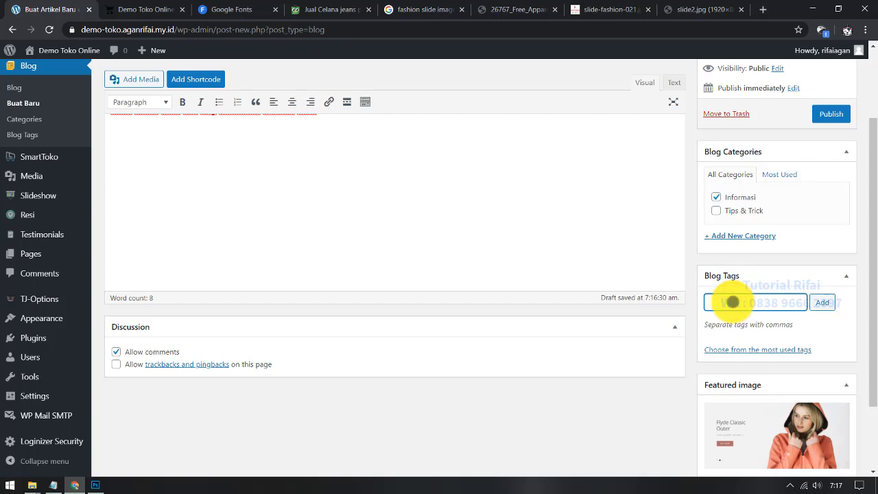
scroll(556, 278, up, 2)
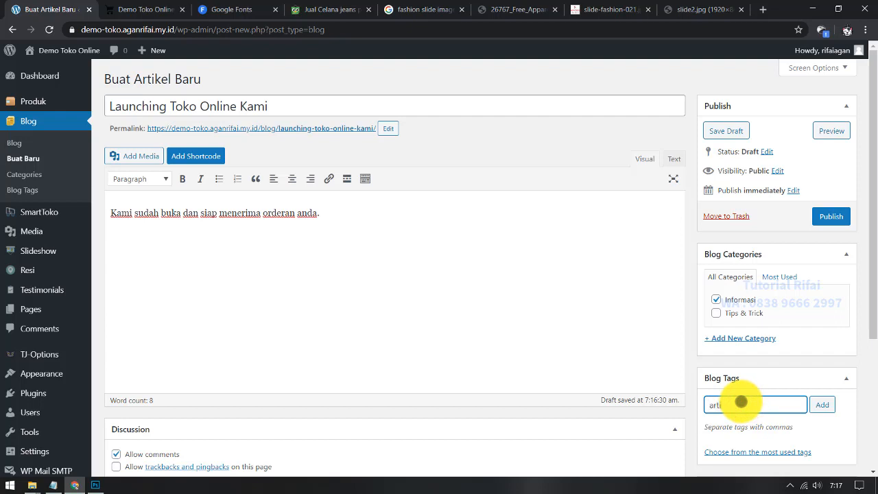
key(Return)
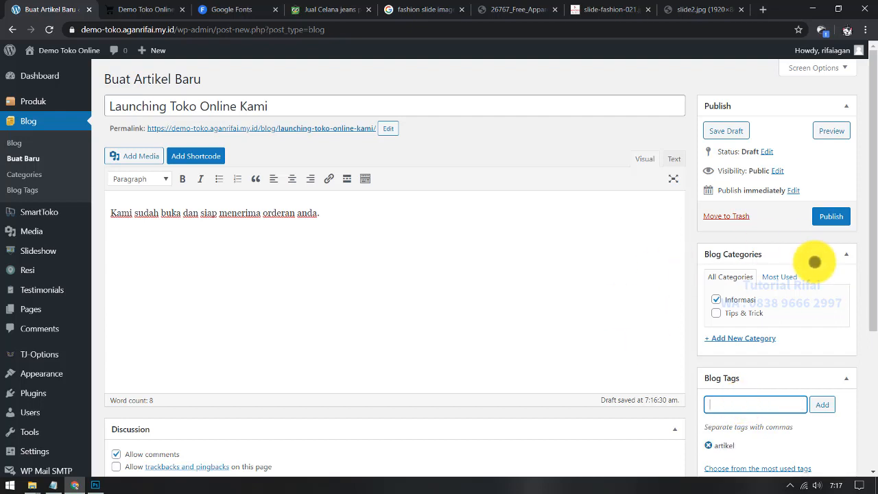
click(823, 216)
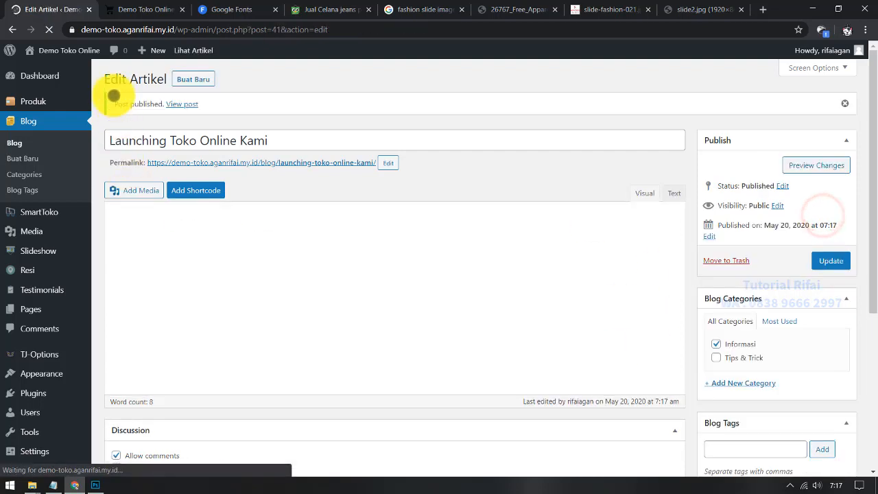
click(135, 9)
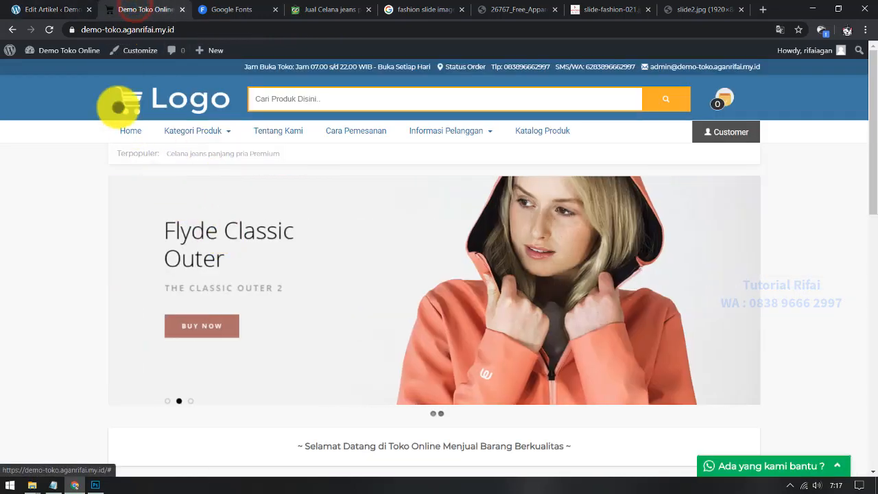
click(48, 29)
scroll(51, 218, down, 10)
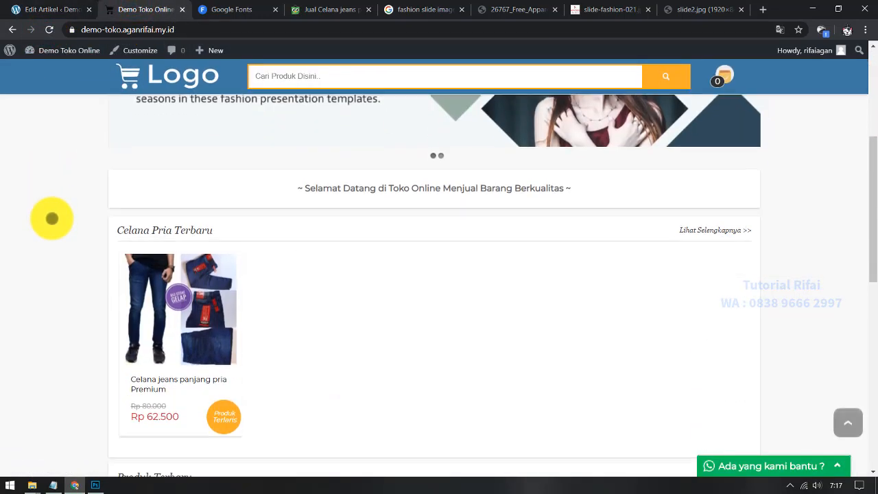
scroll(51, 218, down, 1)
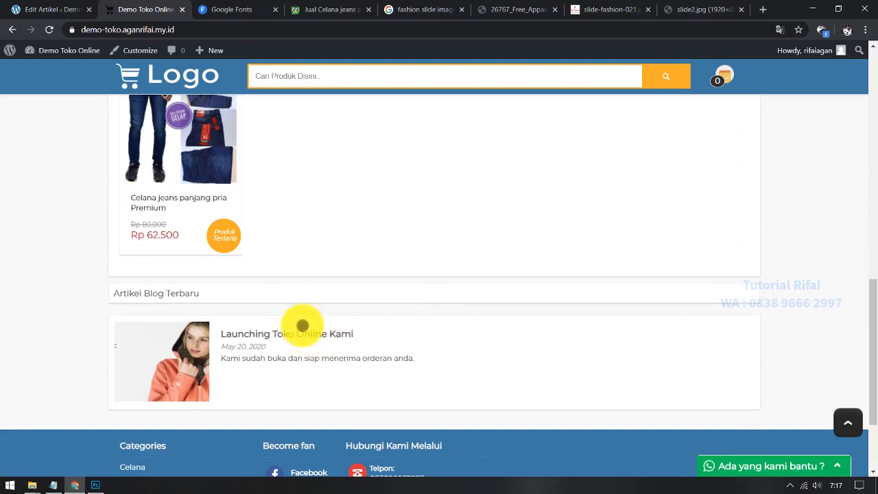
click(319, 334)
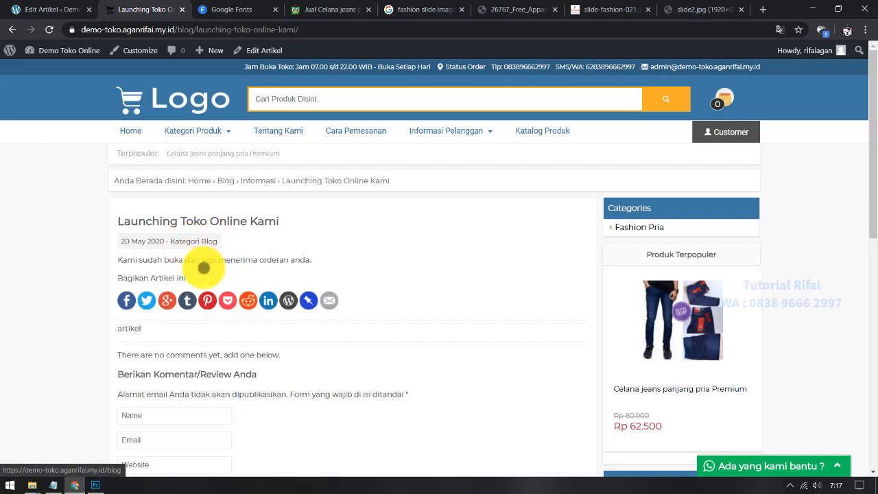
scroll(129, 283, down, 1)
scroll(128, 284, down, 2)
scroll(208, 194, up, 2)
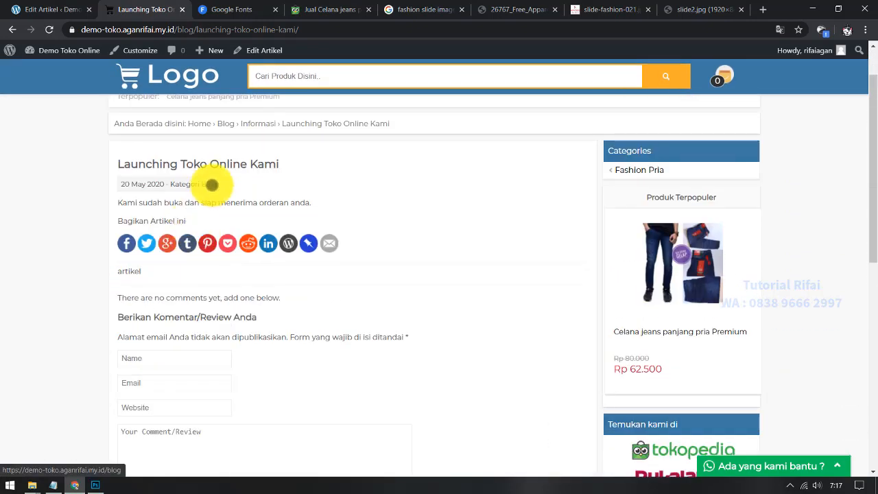
drag(123, 203, 183, 188)
click(37, 8)
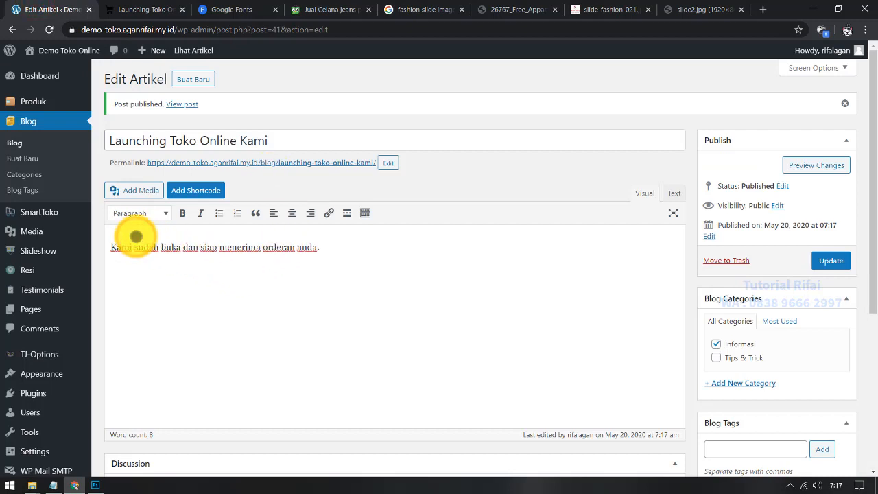
Step: Insert the fashion slide image above the article text and update the post
key(Return)
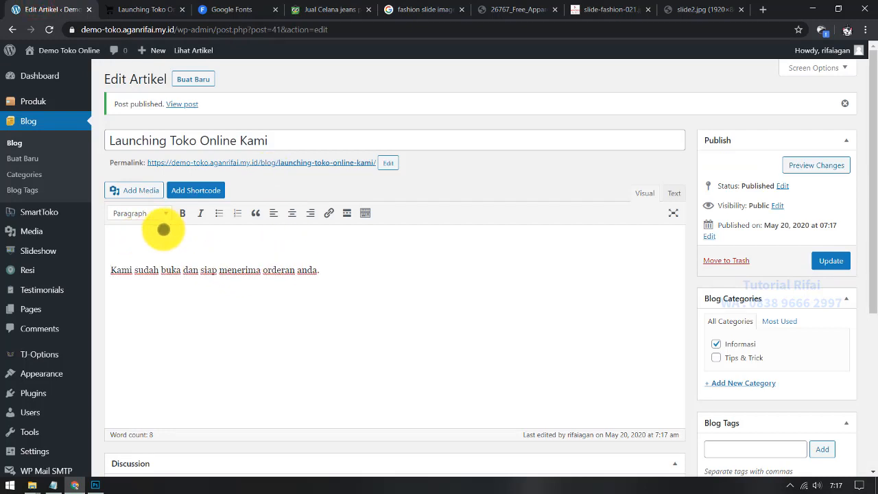
click(134, 190)
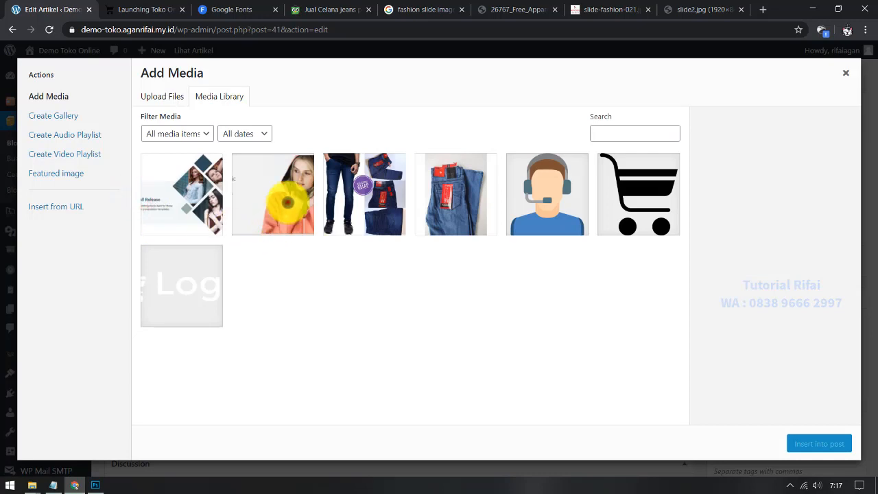
click(274, 195)
click(816, 443)
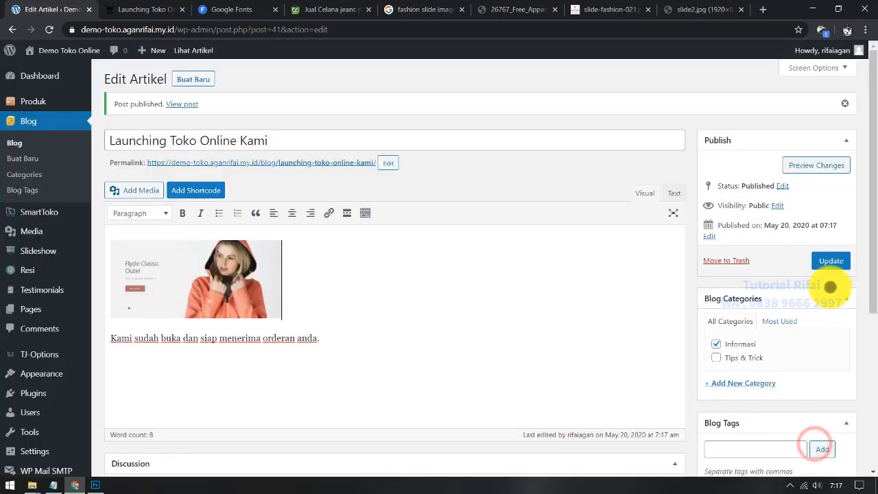
click(831, 261)
Step: Reload the published article to confirm the inserted image appears
click(127, 8)
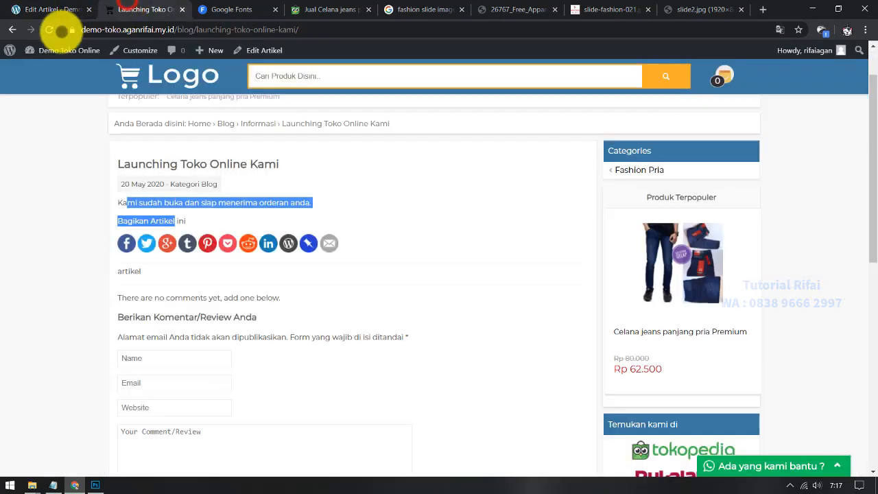
click(50, 29)
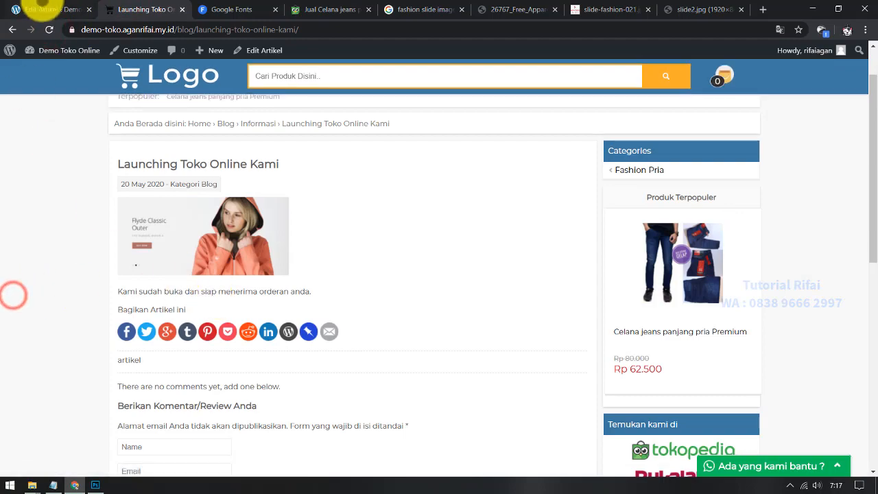
click(48, 9)
scroll(327, 353, down, 4)
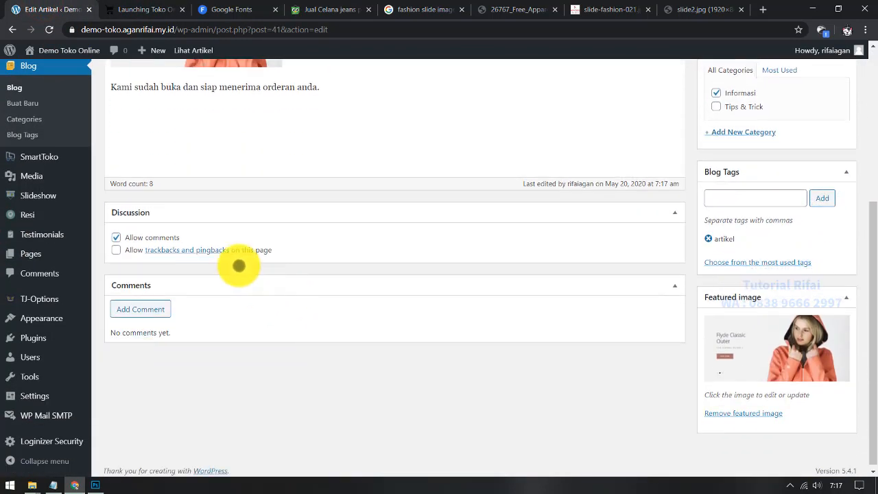
scroll(235, 265, up, 3)
click(233, 200)
scroll(483, 299, down, 3)
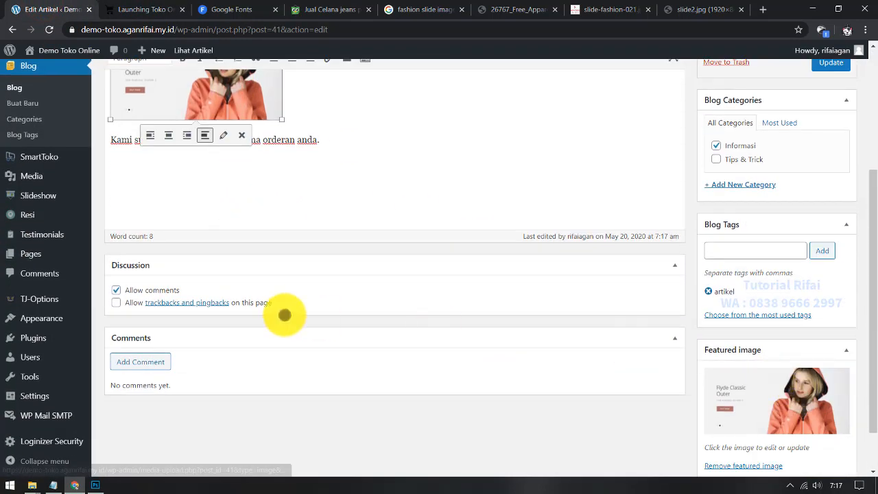
scroll(283, 372, up, 4)
Step: Open the Demo Toko Online blog listing page and copy its URL
click(162, 7)
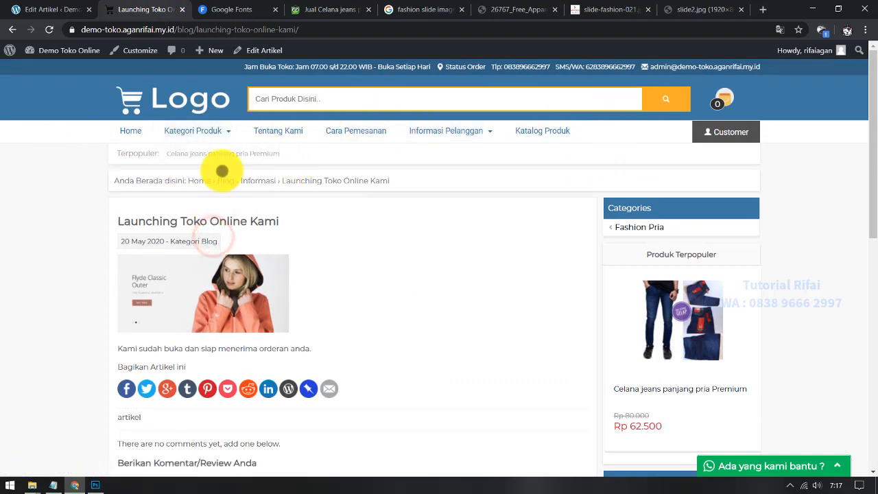
click(207, 240)
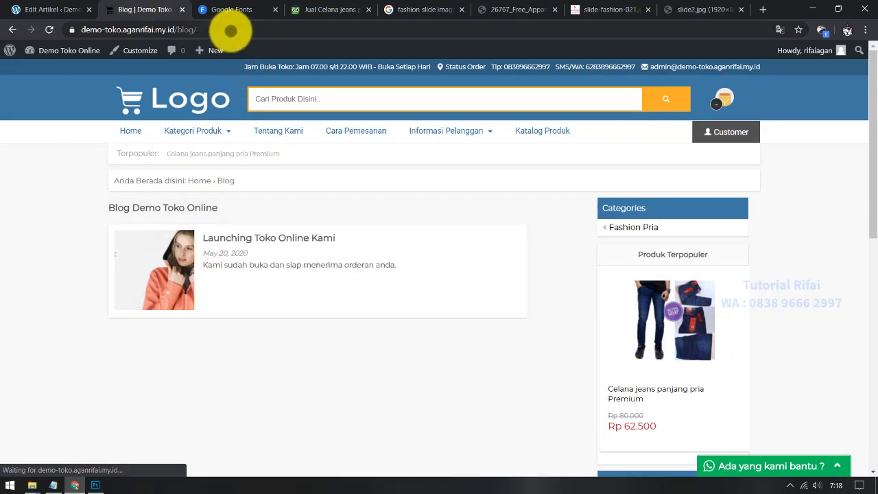
right_click(231, 29)
click(260, 87)
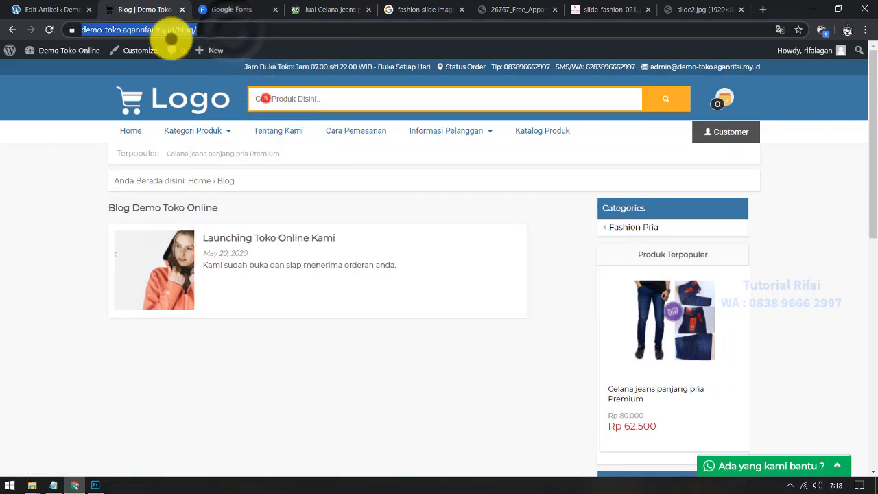
click(41, 9)
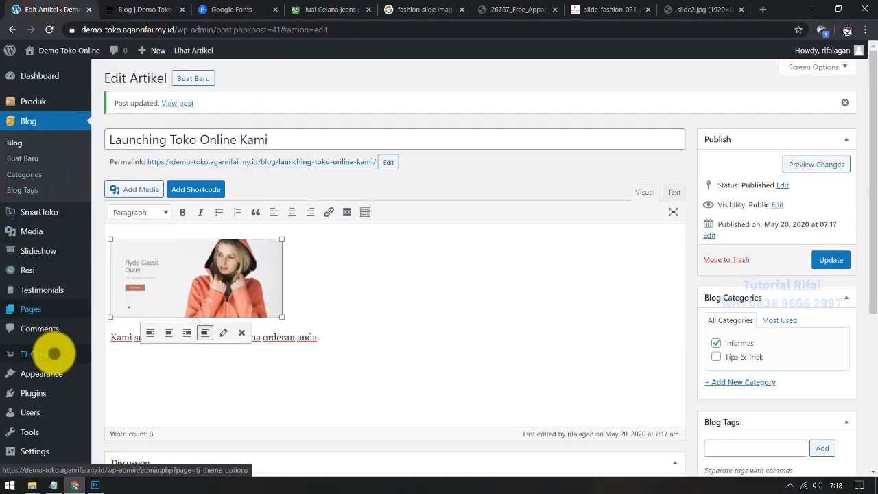
Step: Add an 'Artikel' custom link to the blog in the Header Menu, save, and reload the blog tab
scroll(55, 343, down, 1)
mouse_move(51, 313)
click(110, 368)
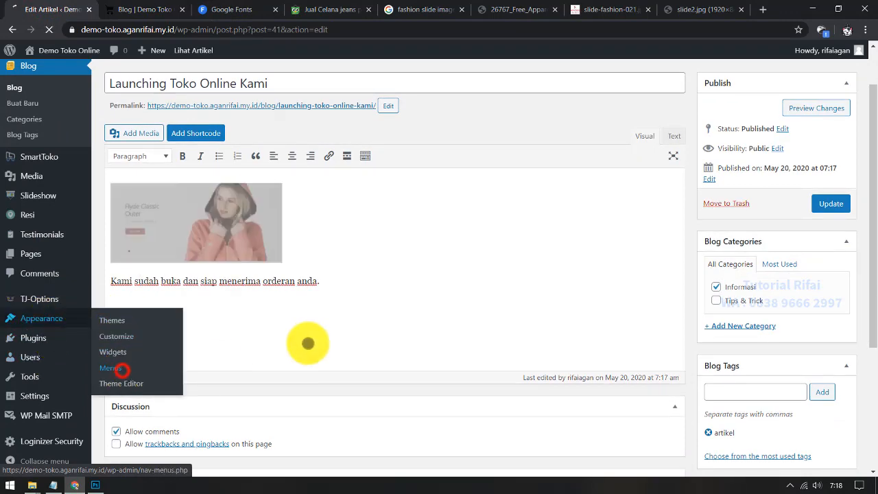
scroll(198, 312, down, 2)
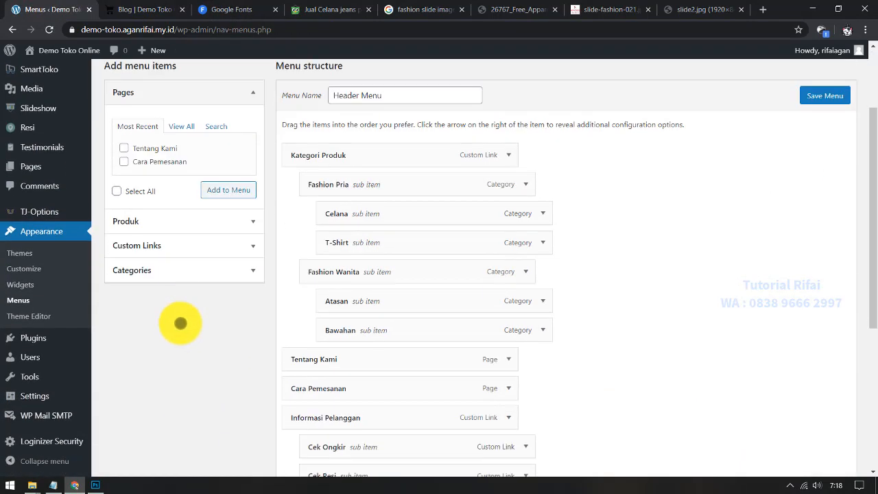
click(168, 244)
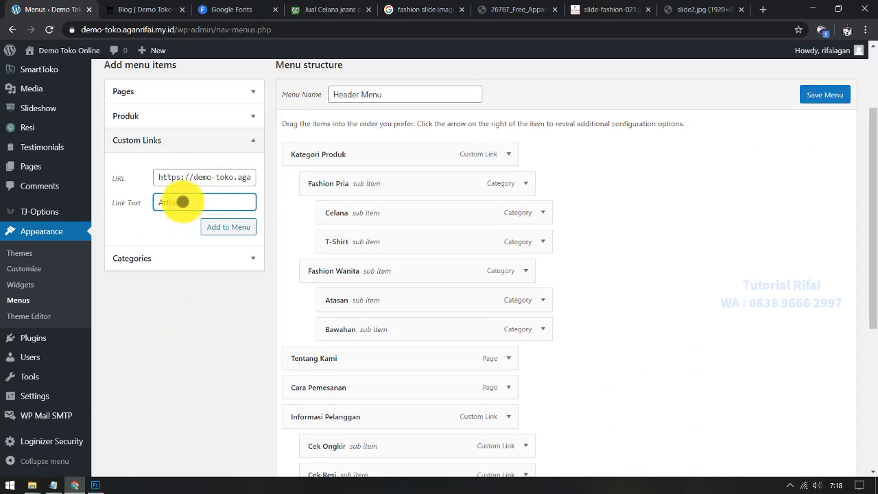
click(228, 226)
scroll(304, 357, down, 4)
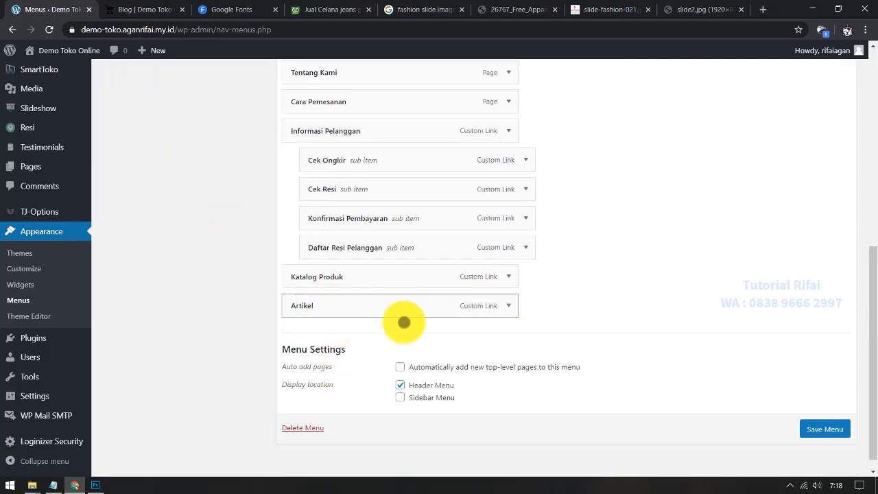
click(836, 423)
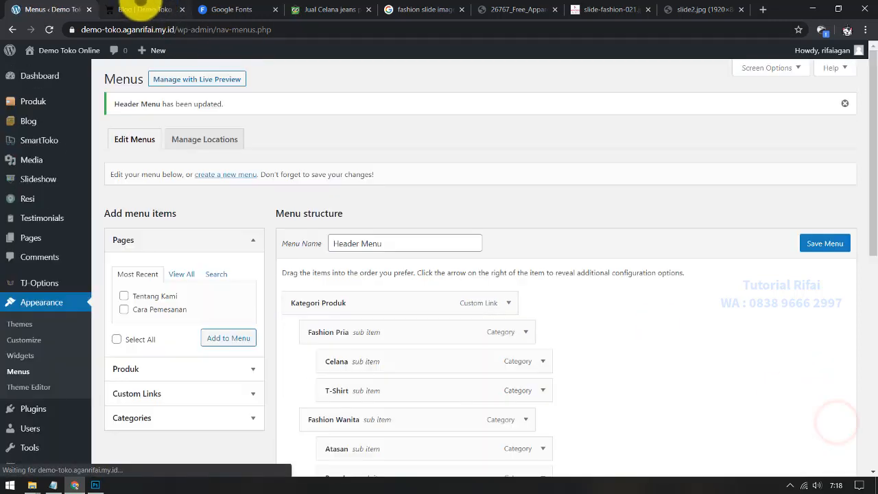
click(130, 9)
click(48, 30)
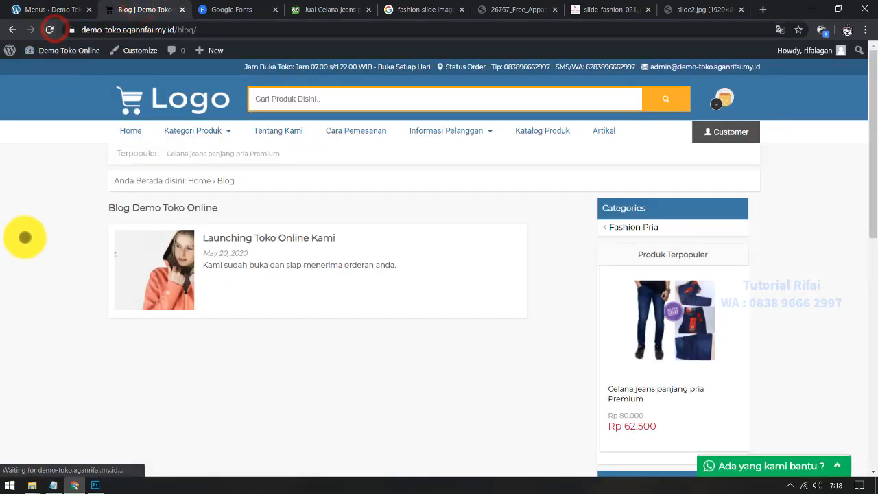
Step: Follow the new Artikel link, then return Home and scroll to the Artikel Blog Terbaru section
click(600, 132)
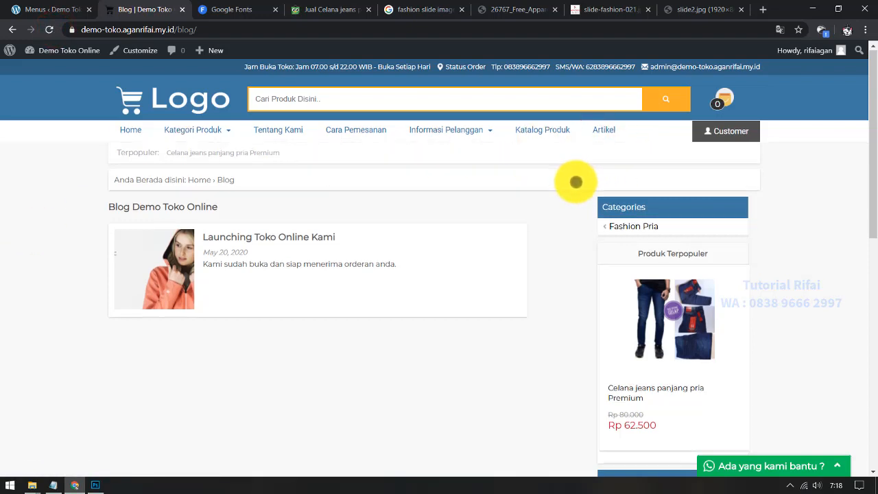
scroll(574, 181, down, 8)
scroll(569, 214, up, 8)
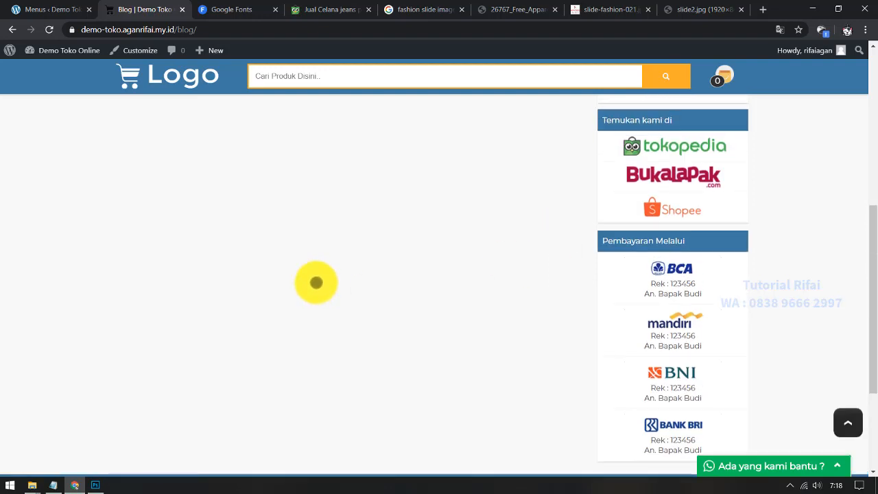
click(131, 124)
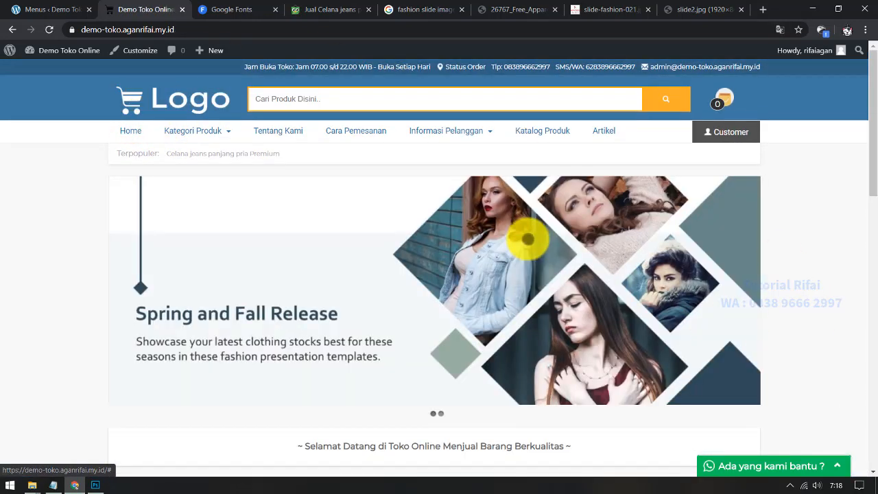
scroll(417, 216, down, 5)
scroll(419, 216, down, 7)
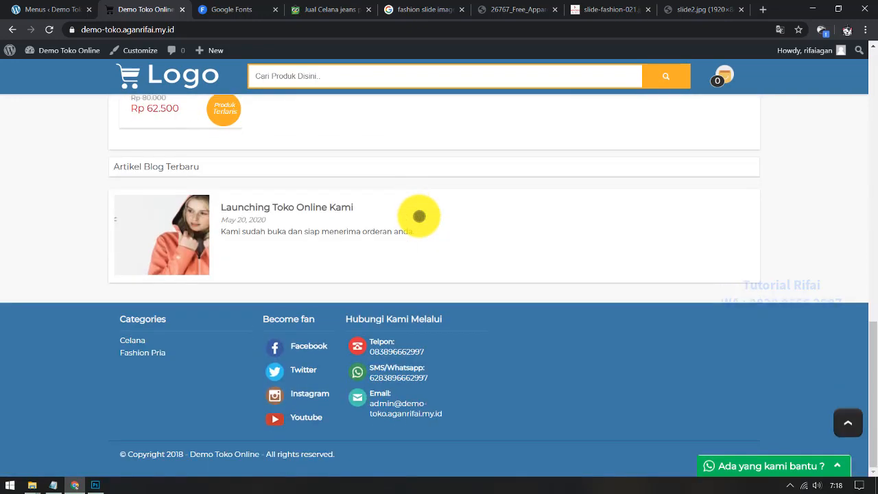
scroll(57, 276, up, 7)
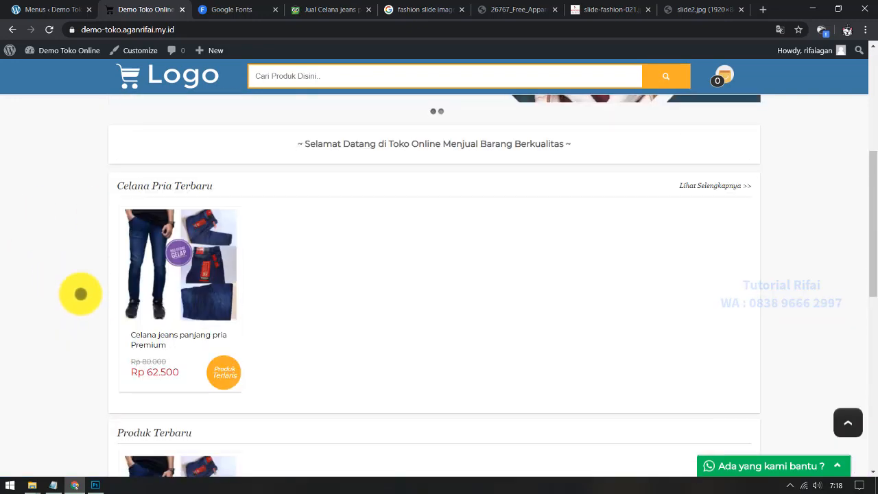
scroll(91, 292, up, 5)
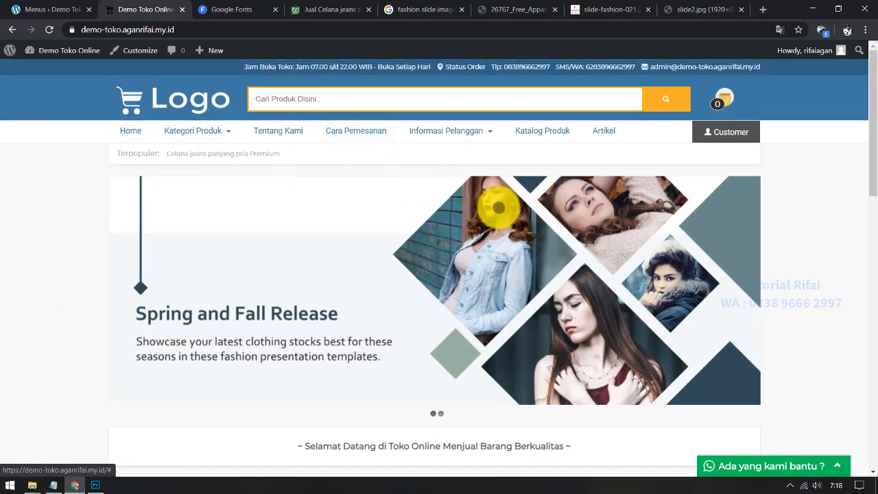
scroll(500, 206, down, 3)
scroll(508, 288, down, 3)
scroll(180, 249, down, 5)
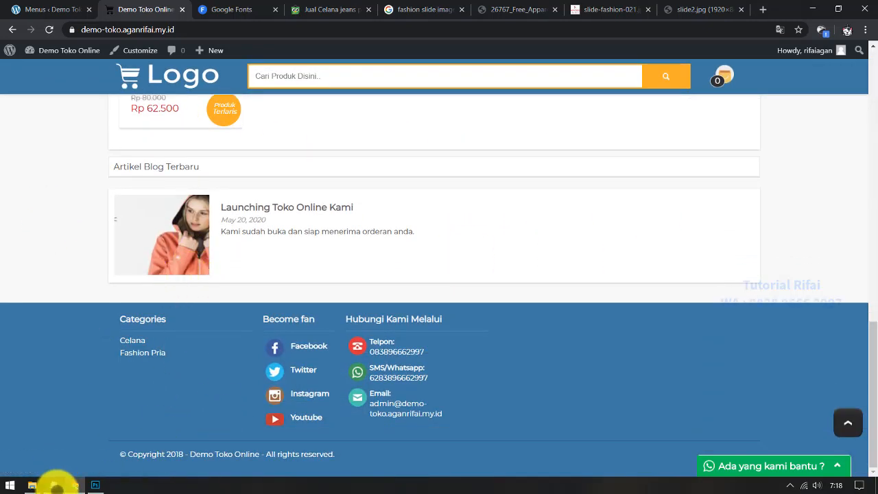
Step: Glance at the tutorial notes, then review the store homepage again
click(54, 484)
click(12, 222)
scroll(61, 199, up, 3)
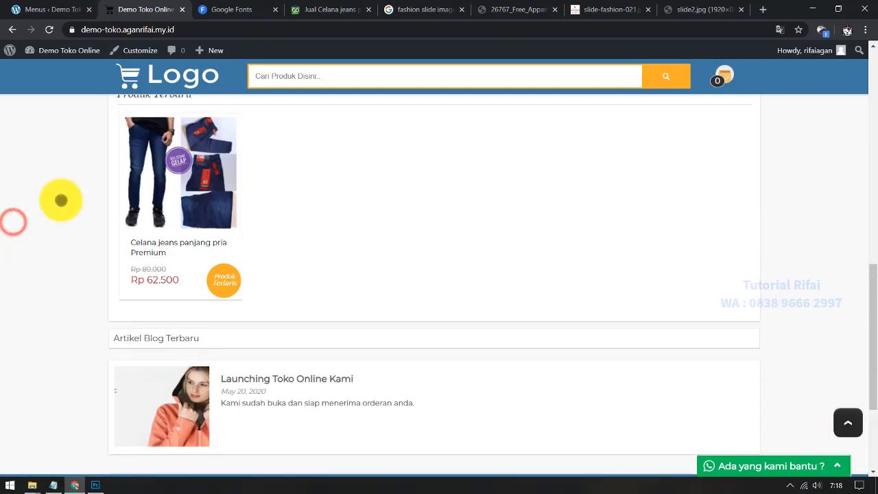
scroll(61, 199, up, 3)
scroll(227, 269, down, 3)
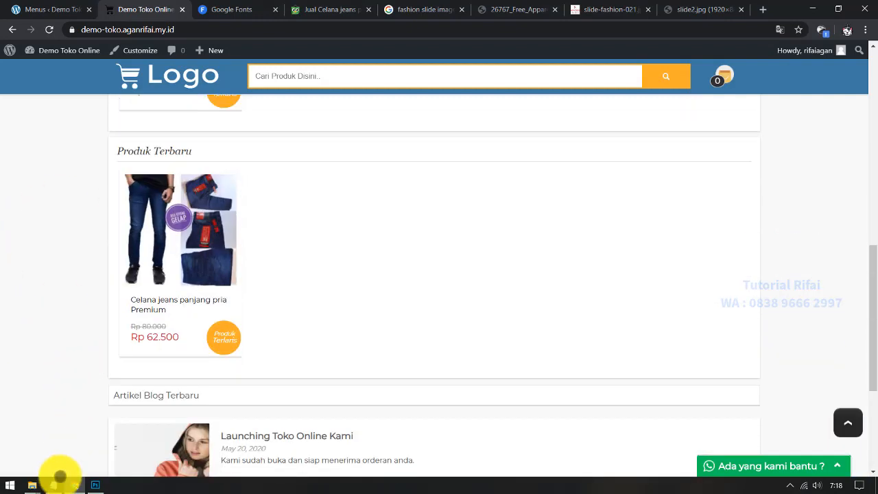
Step: Highlight the simulasi and menejemen order lines in the notes, then return to the storefront
mouse_move(53, 484)
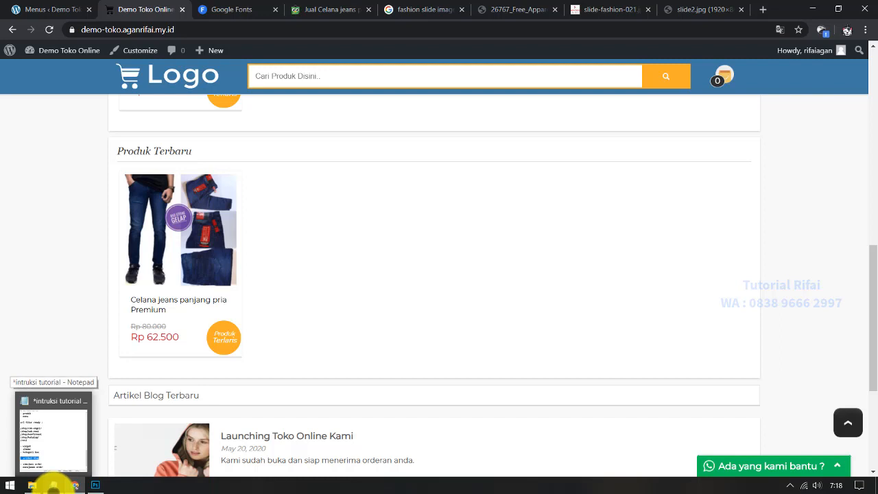
click(54, 484)
scroll(568, 309, down, 1)
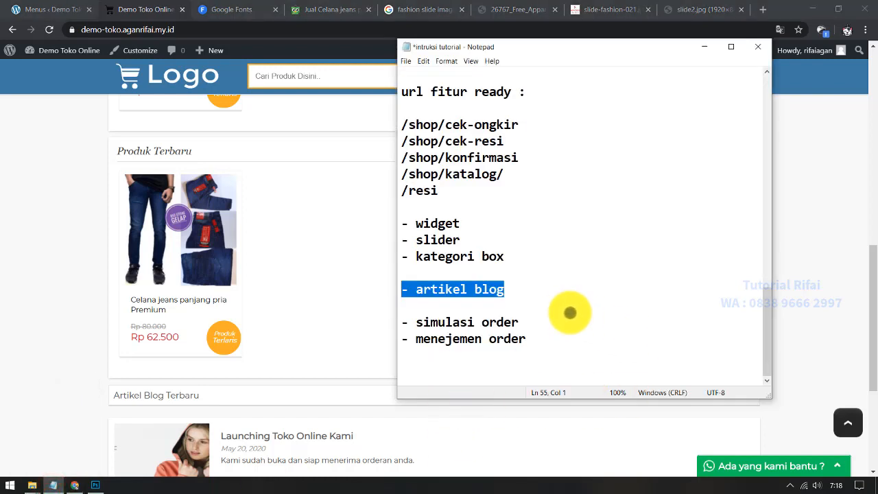
click(545, 322)
drag(580, 322, 385, 321)
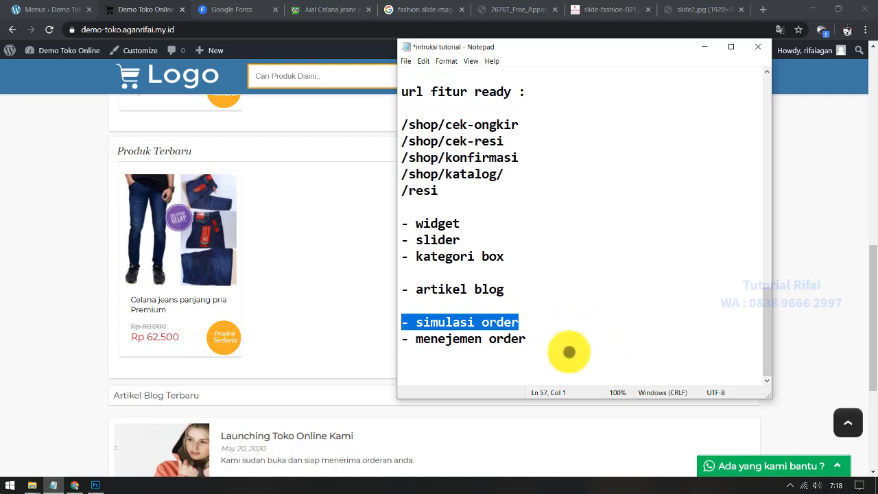
drag(557, 343, 37, 328)
click(3, 360)
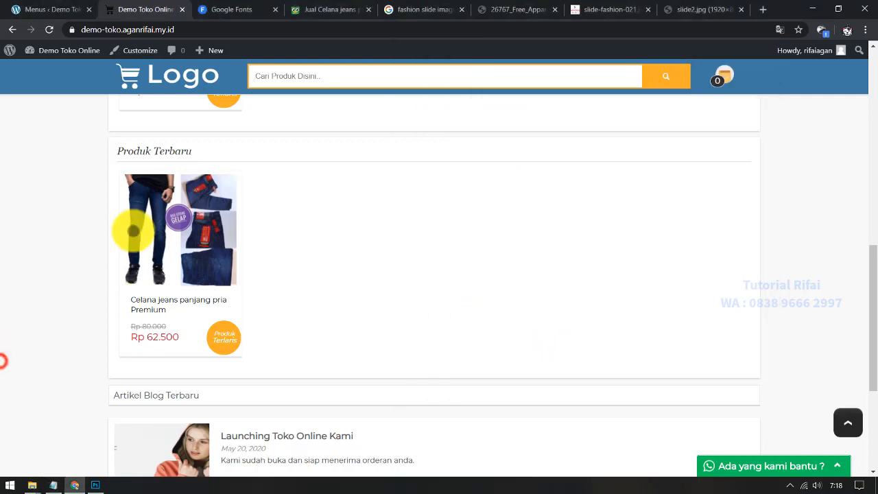
scroll(225, 122, up, 4)
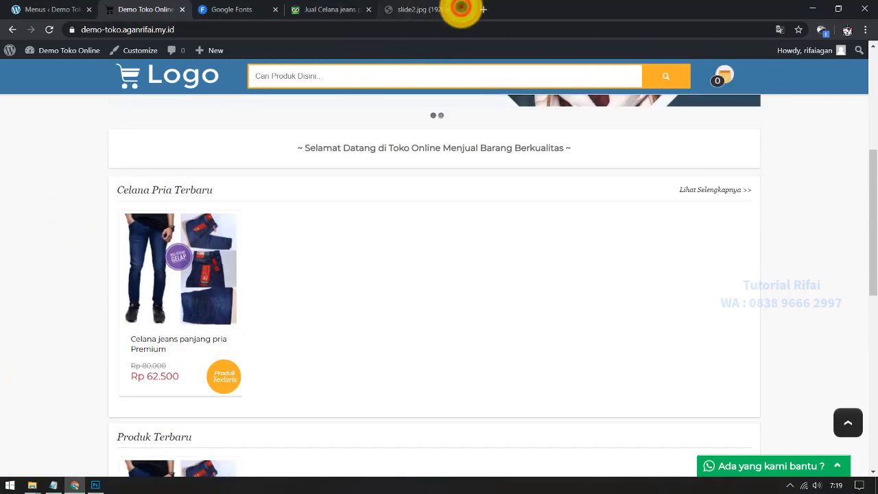
Step: Close the slide2.jpg, jeans listing and Google Fonts tabs in Chrome
click(461, 9)
click(460, 9)
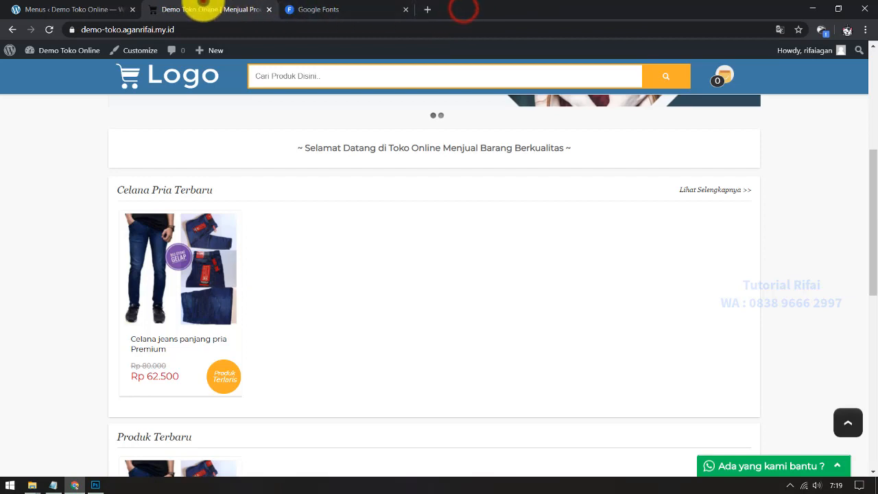
click(96, 9)
click(211, 9)
click(358, 9)
click(405, 9)
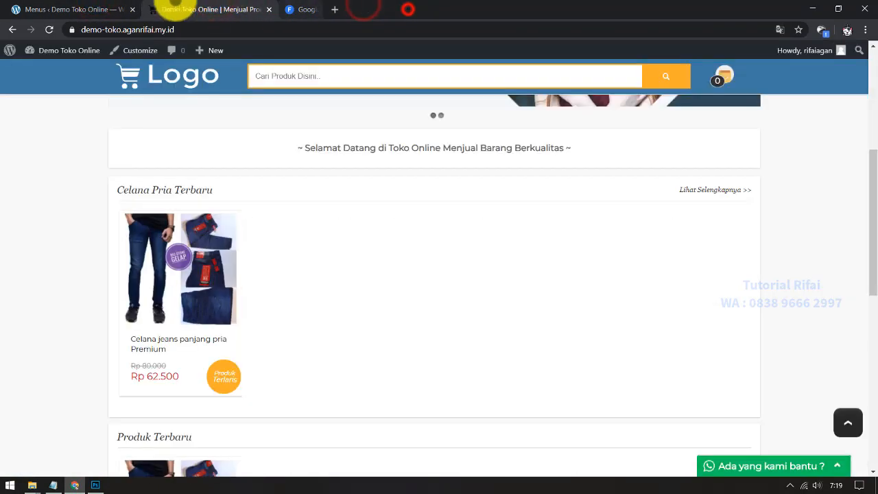
scroll(133, 324, up, 3)
scroll(132, 324, up, 1)
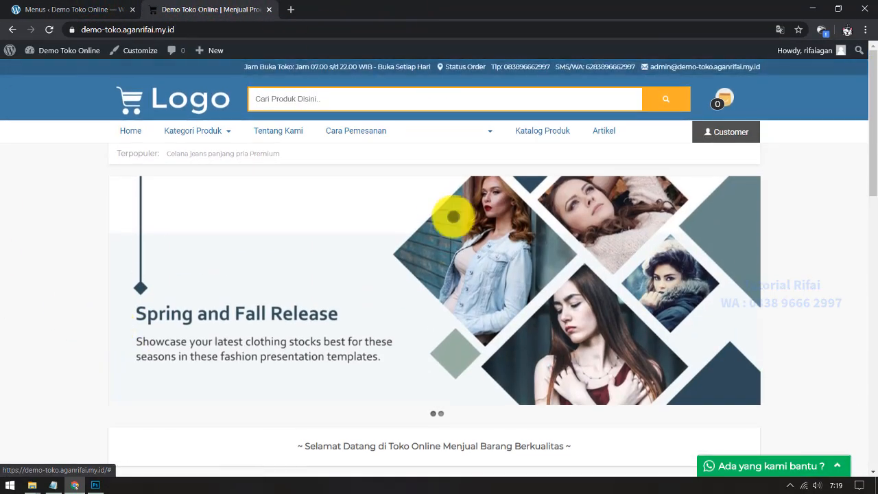
Step: Copy the store's web address from the Chrome address bar
click(214, 27)
drag(254, 27, 111, 27)
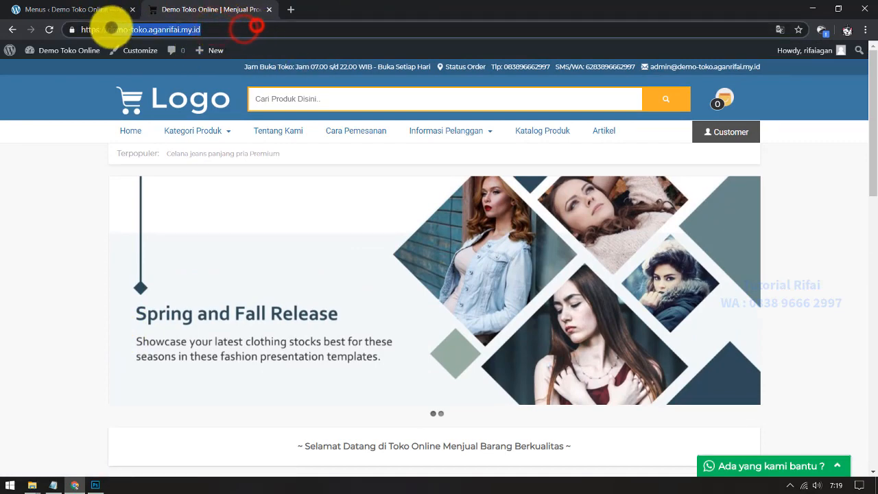
right_click(108, 27)
click(157, 84)
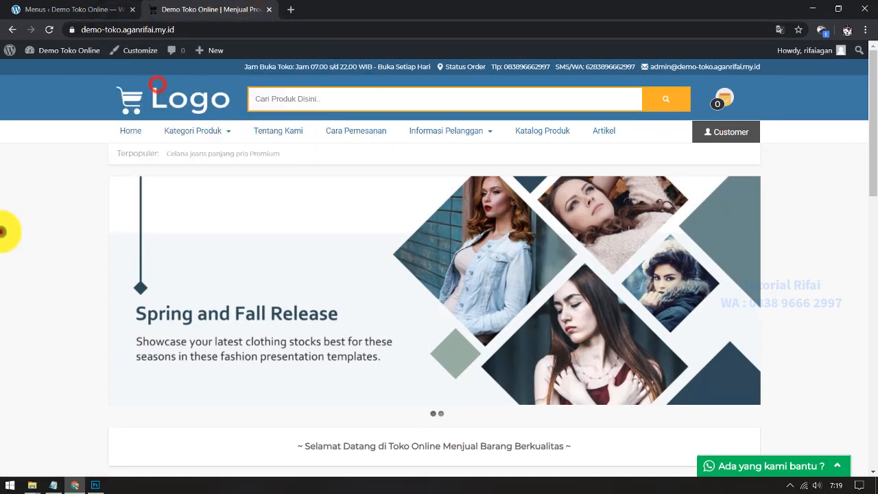
Step: Launch Firefox from Windows search and bring up paste options in its address bar
key(super)
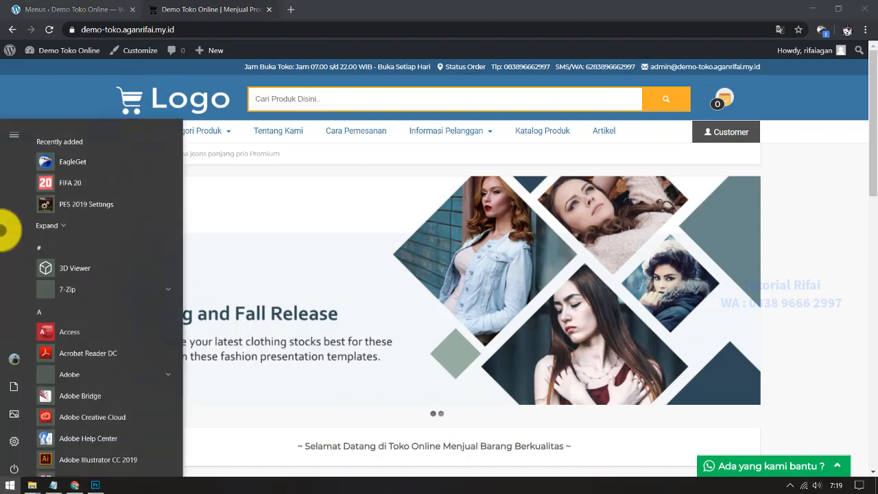
text(fire)
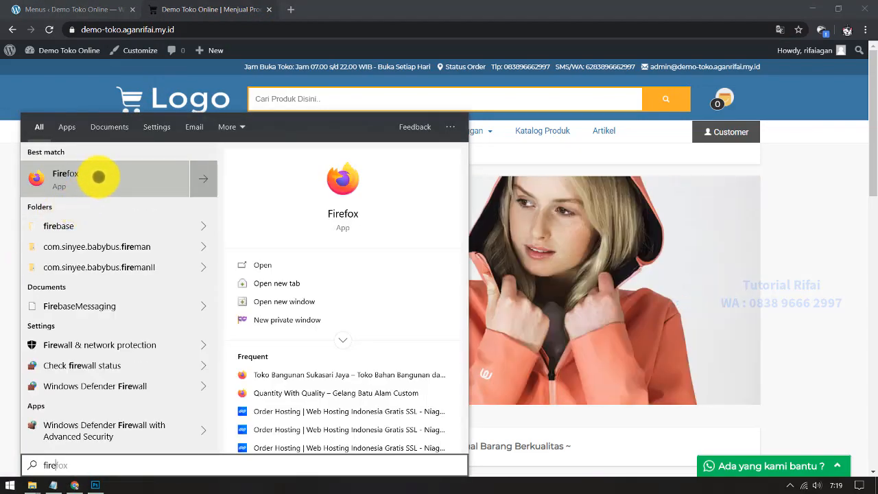
click(98, 174)
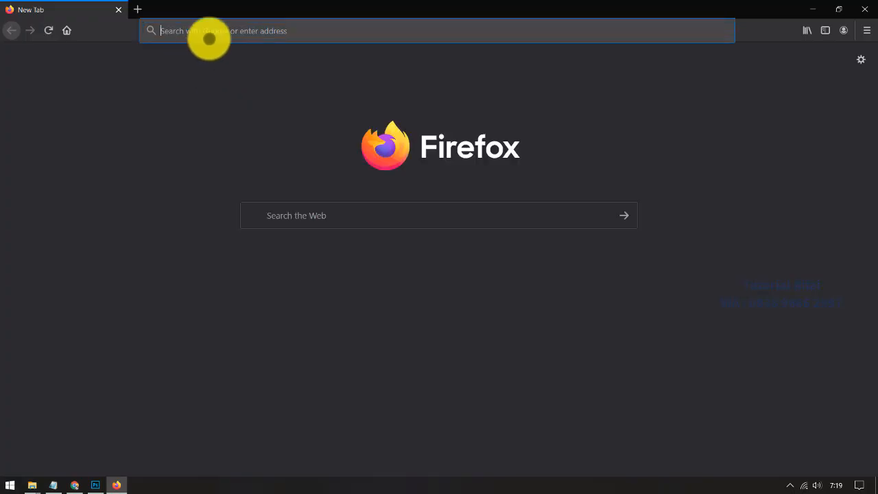
right_click(216, 32)
Step: Paste and go to the store address in Firefox, which shows the maintenance page
click(251, 83)
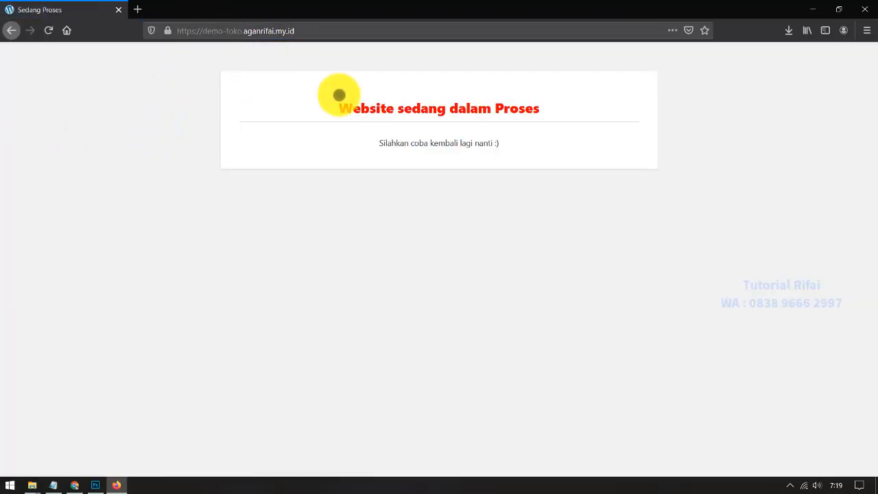
drag(364, 92, 555, 117)
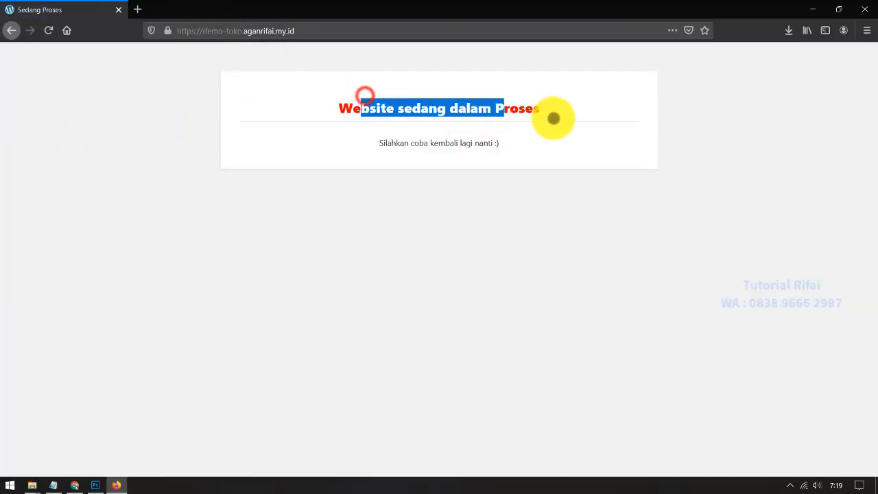
click(553, 117)
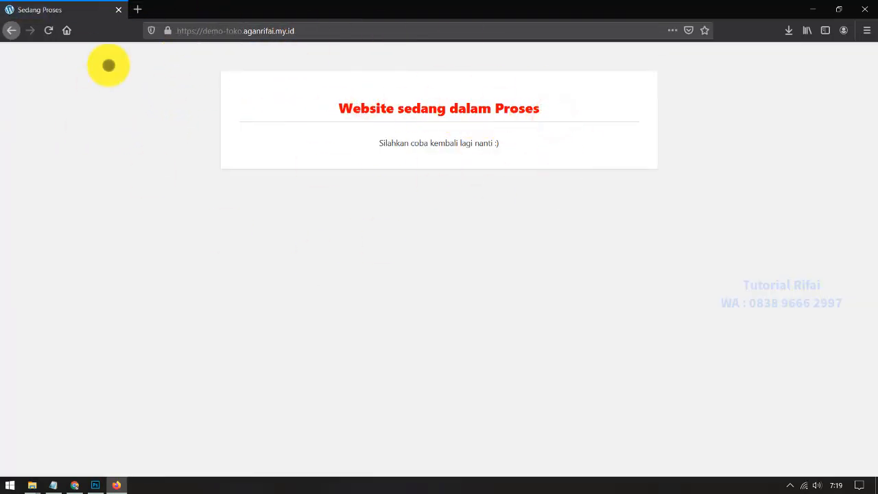
Step: Turn Maintenance Mode off in TJ-Options, save, and reload the store in Firefox
click(77, 485)
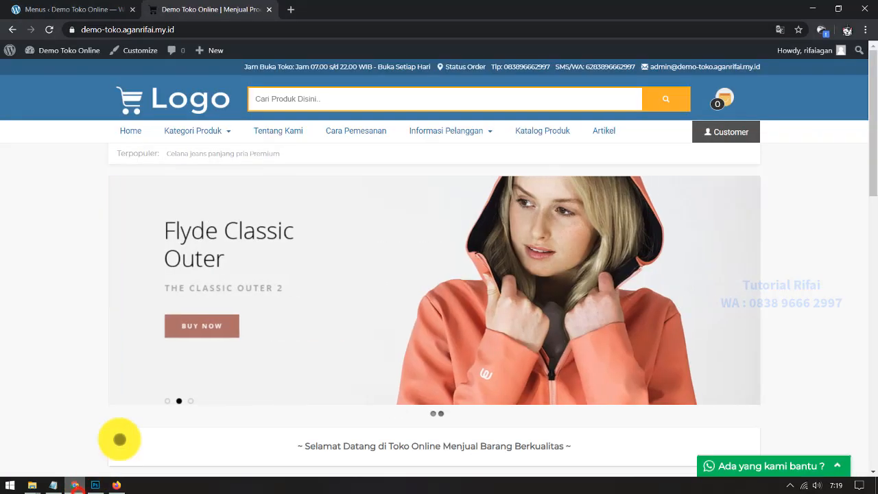
click(62, 9)
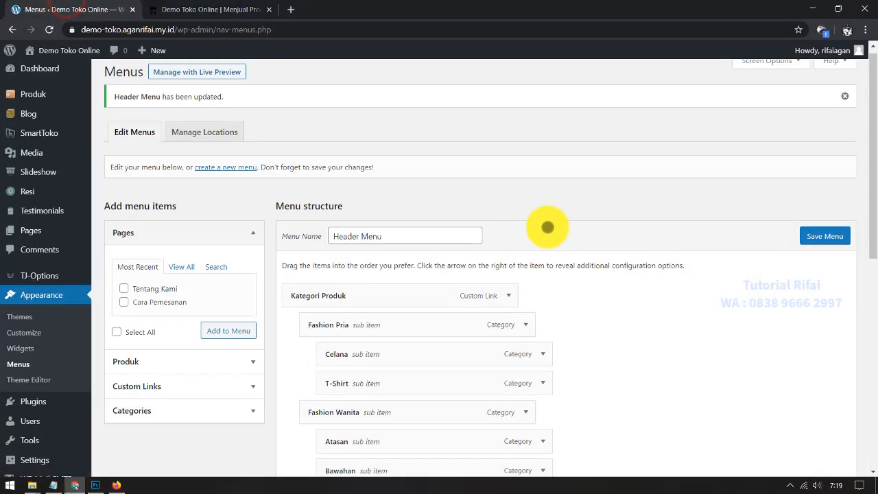
scroll(535, 275, down, 2)
click(46, 225)
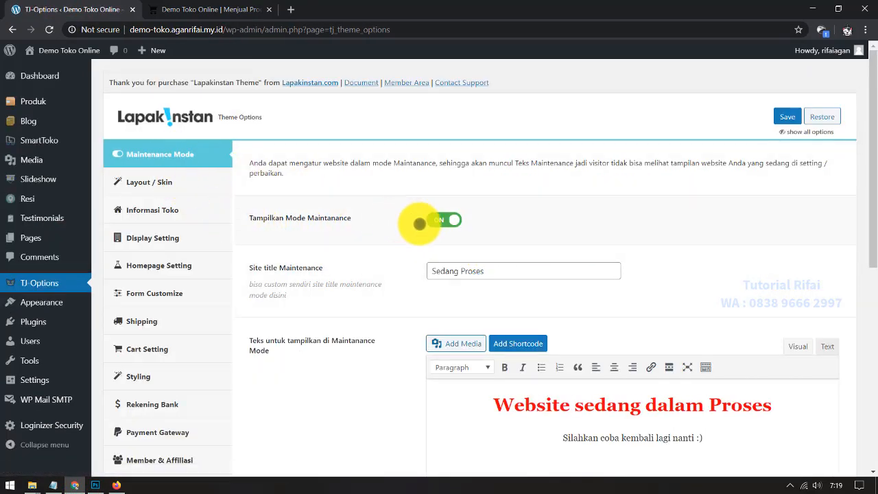
click(441, 220)
click(783, 116)
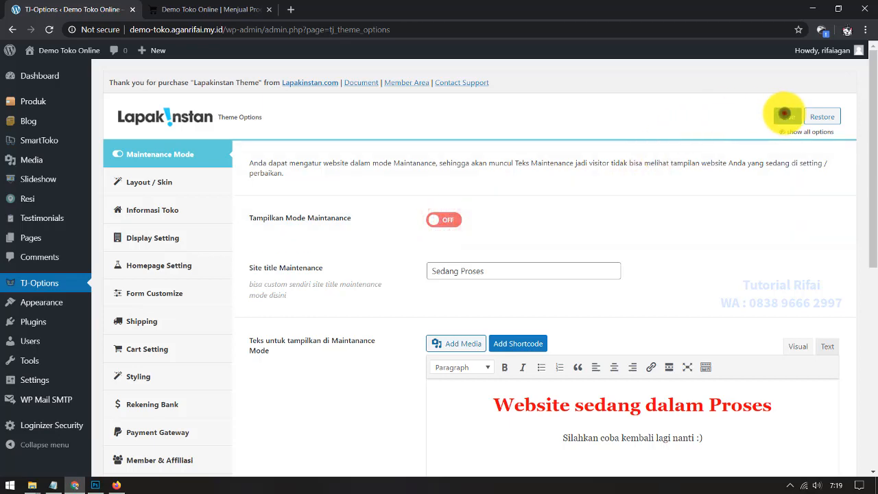
click(116, 485)
click(49, 30)
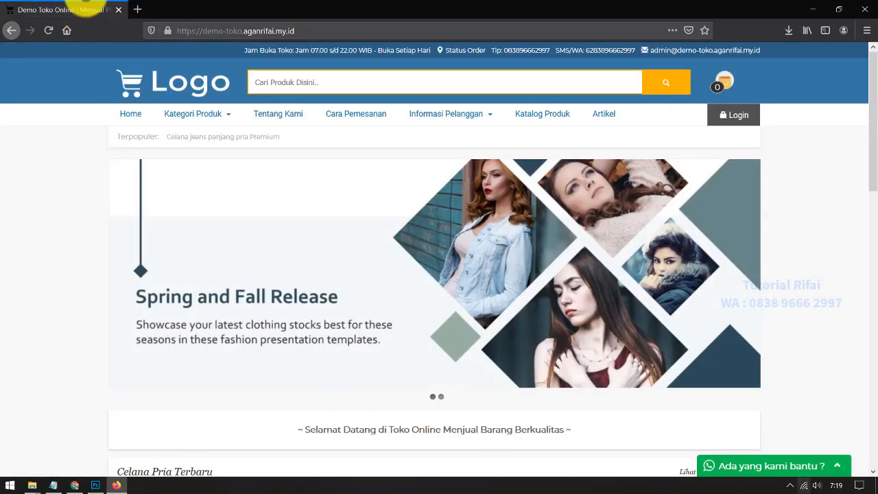
Step: Open the Celana jeans panjang pria Premium product page from the storefront
scroll(441, 288, down, 9)
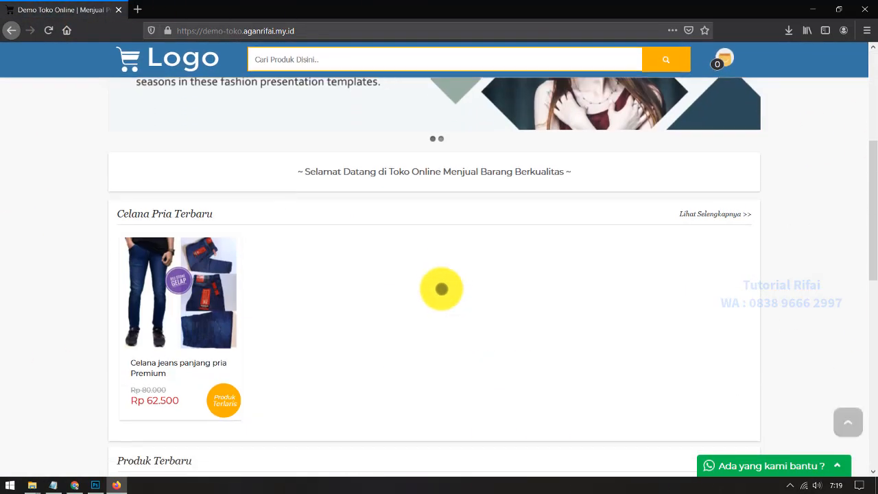
scroll(6, 159, down, 3)
scroll(139, 368, up, 10)
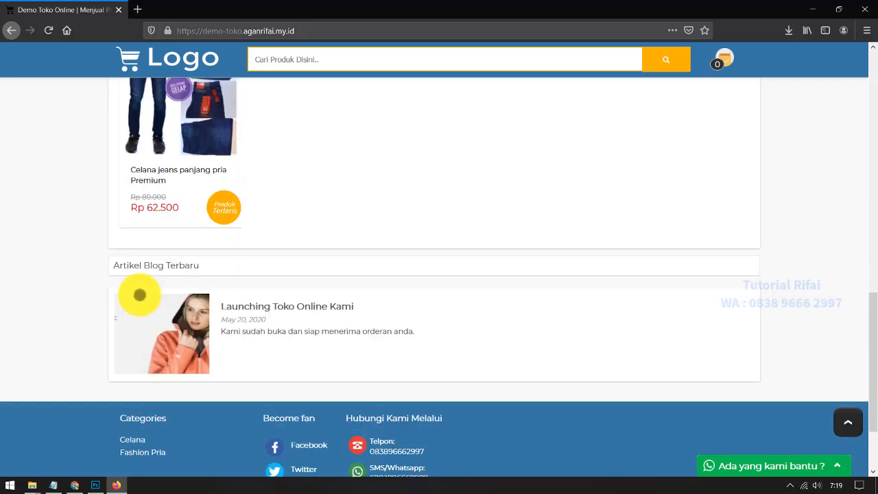
scroll(182, 336, up, 3)
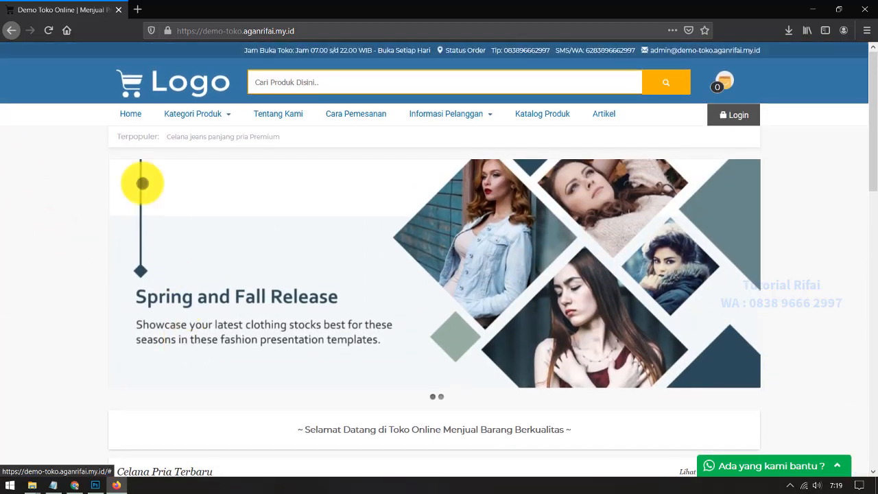
scroll(138, 189, down, 5)
click(194, 214)
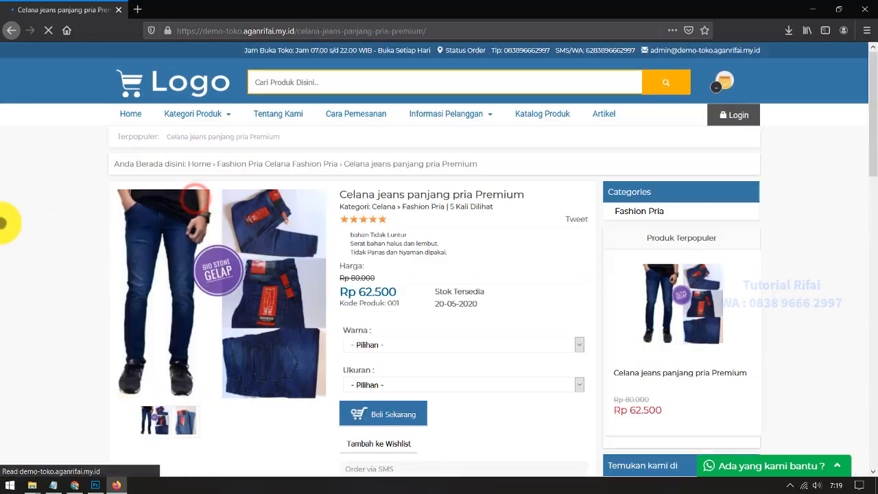
Step: Buy the jeans in Hitam, size 27, then go from the cart to Checkout
scroll(27, 189, down, 3)
click(400, 223)
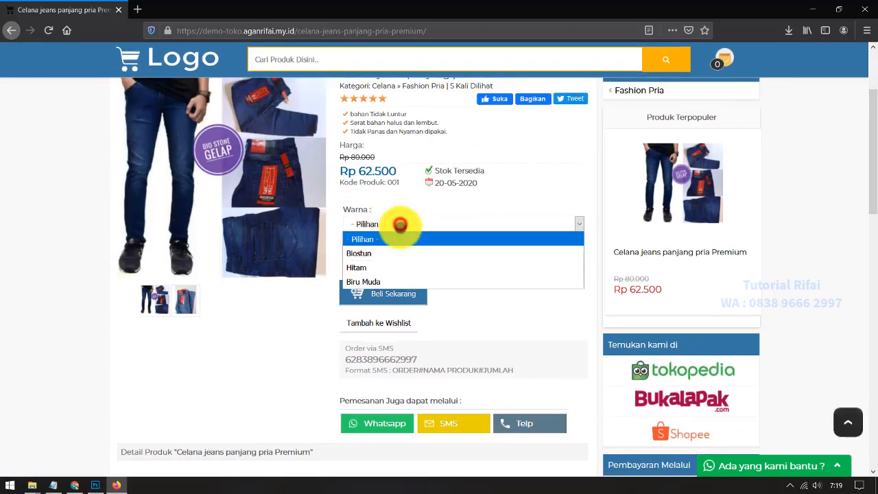
click(385, 252)
click(384, 266)
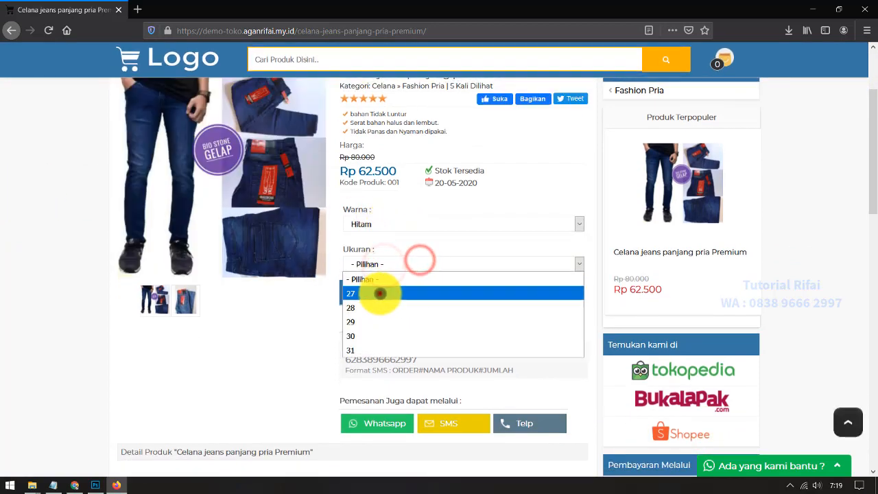
click(380, 291)
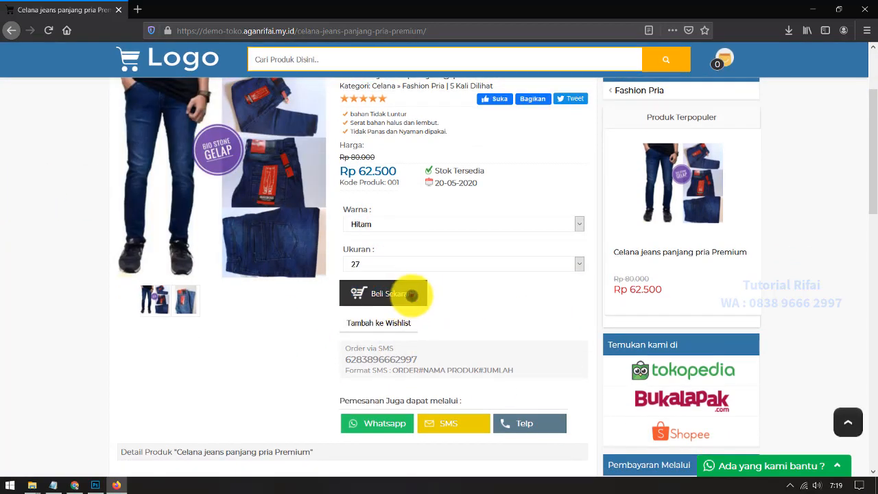
click(411, 293)
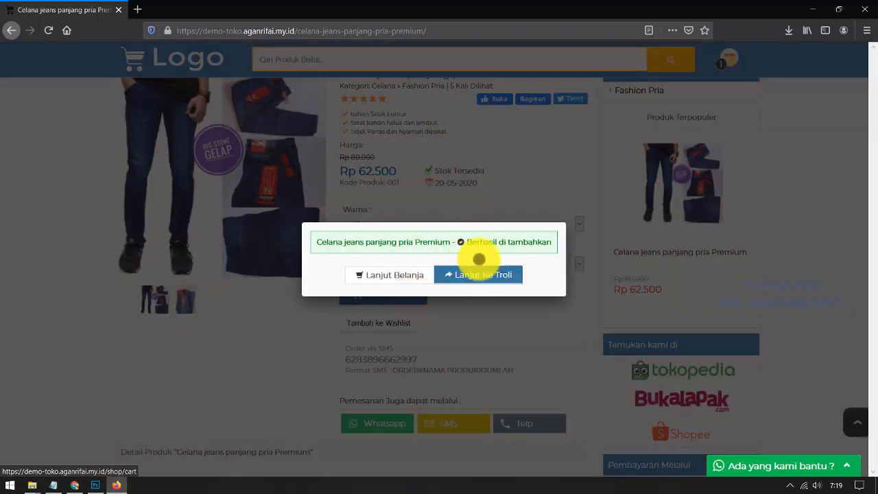
click(500, 275)
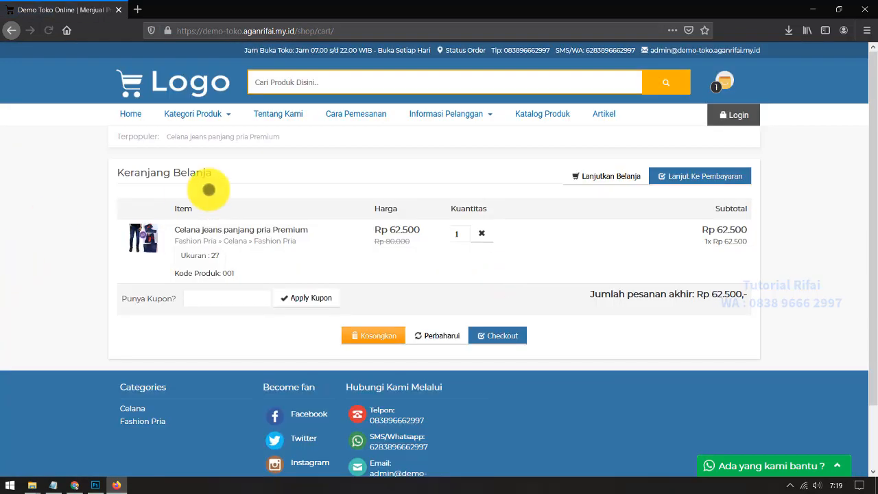
click(515, 334)
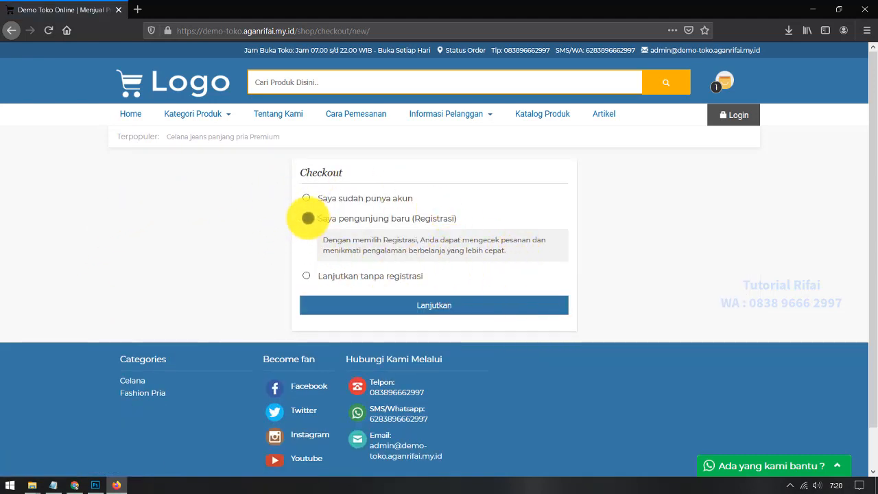
Step: Register as a new visitor with the customer's e-mail and password, declining to save the login
click(307, 218)
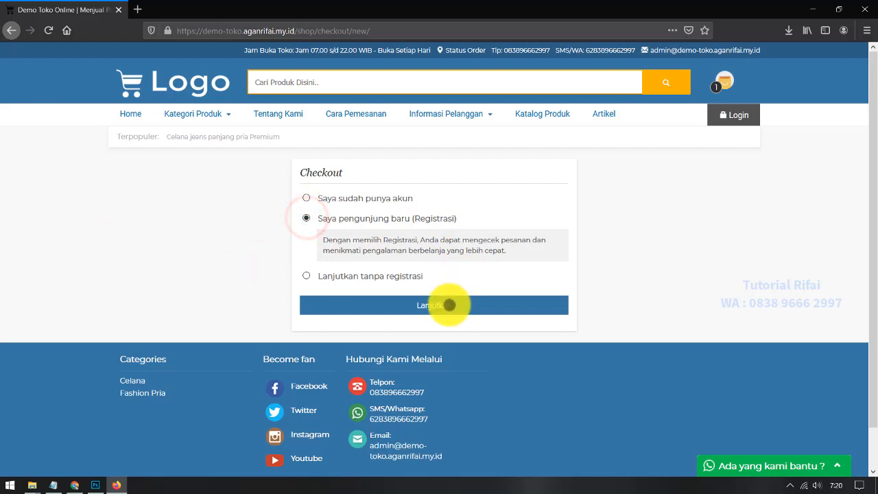
click(448, 304)
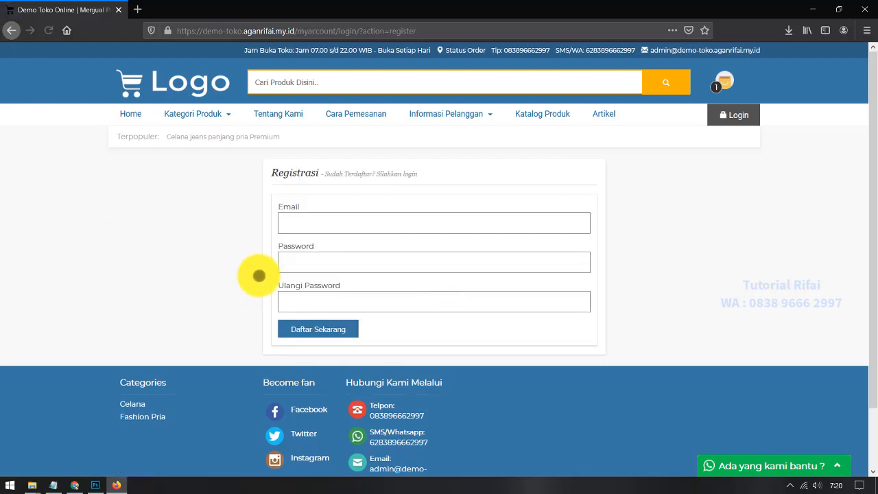
click(312, 233)
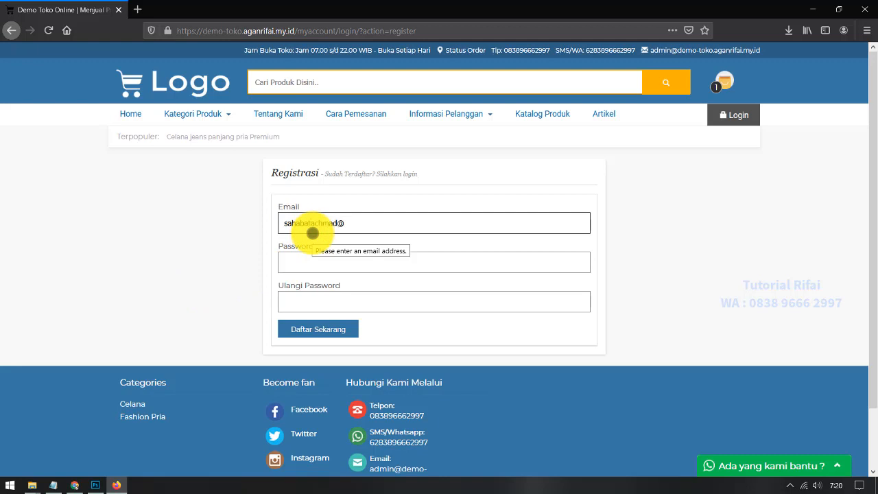
key(Tab)
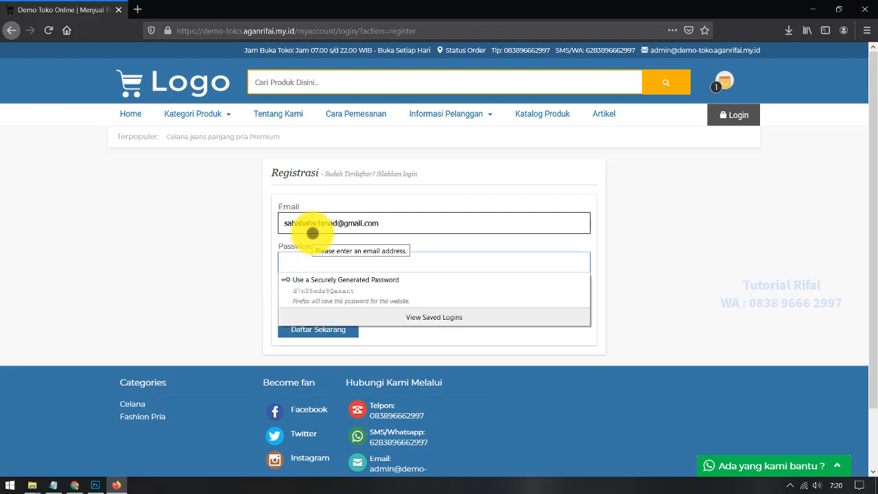
text(s)
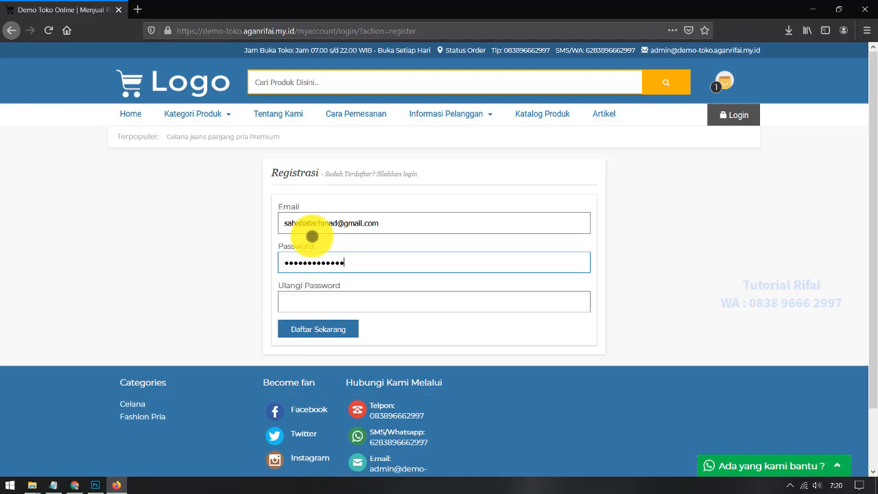
click(349, 298)
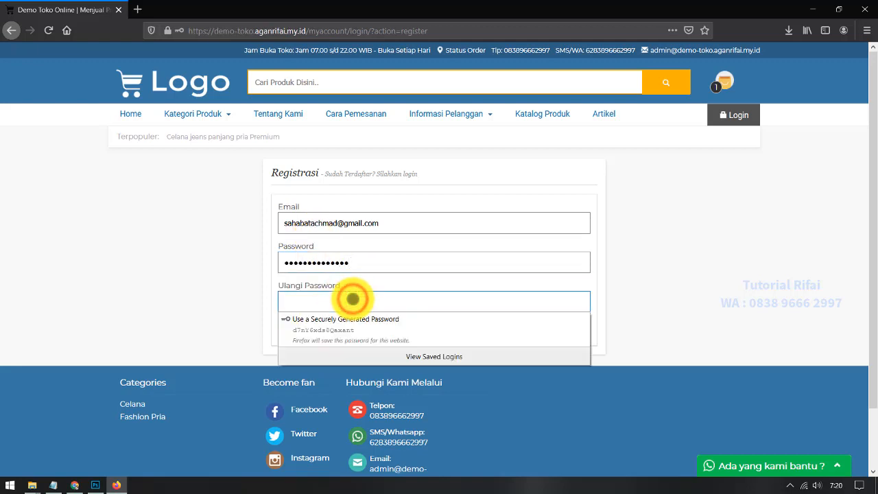
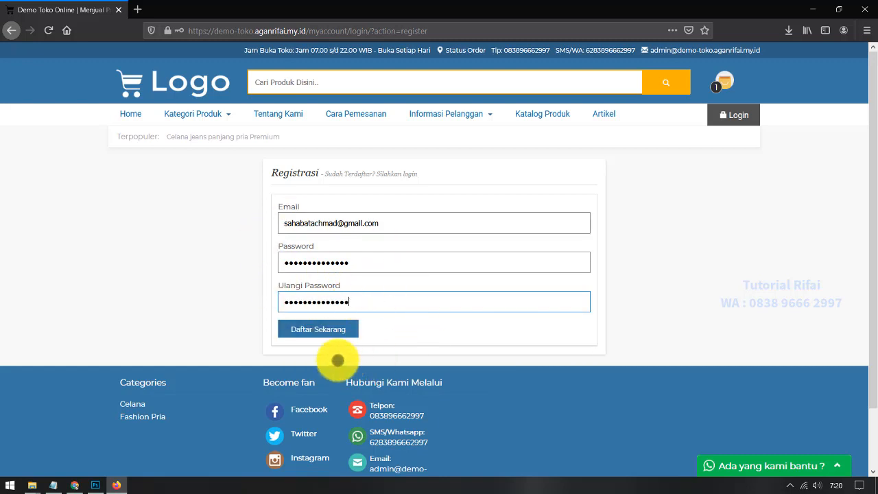
click(326, 329)
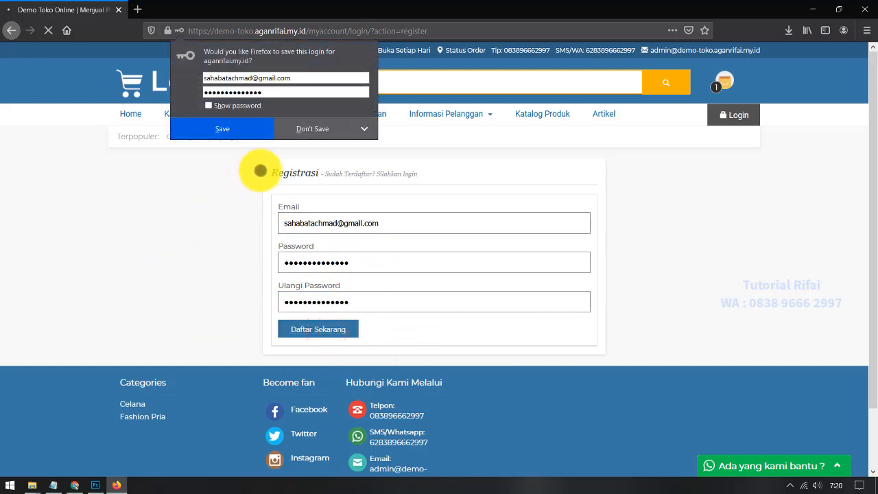
click(304, 131)
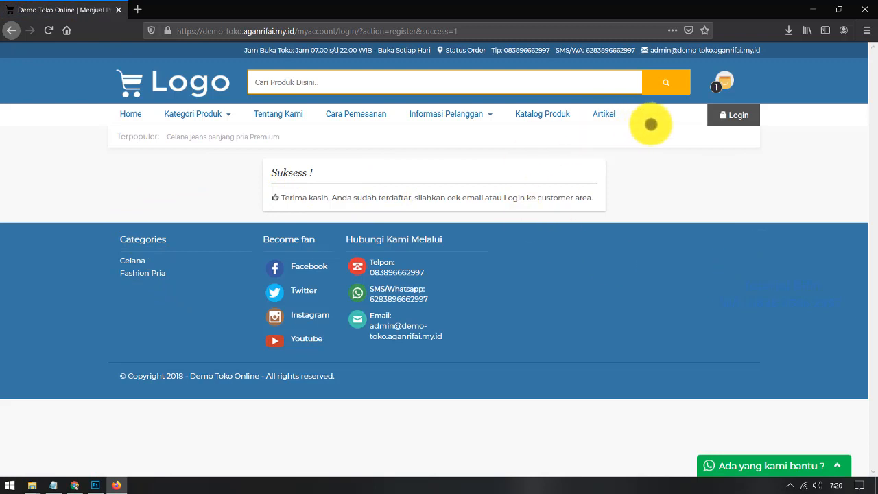
Step: Log in with the new customer account and return to shopping via Belanja Sekarang
click(736, 114)
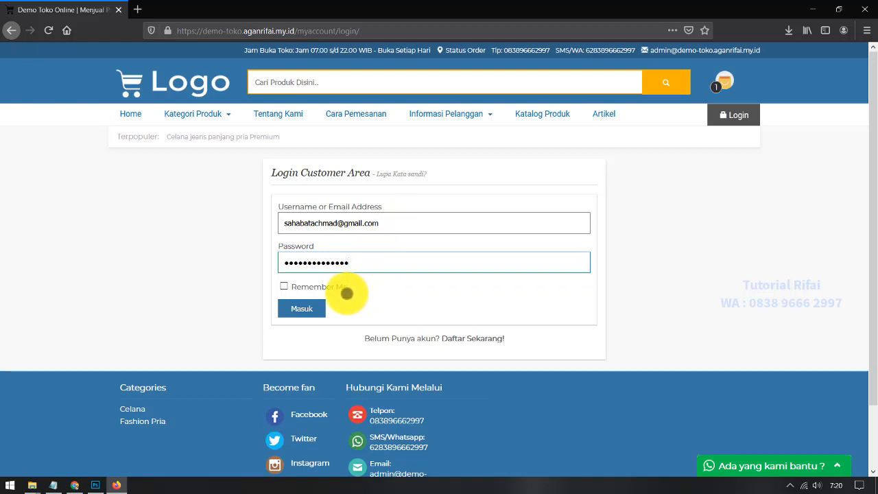
click(317, 306)
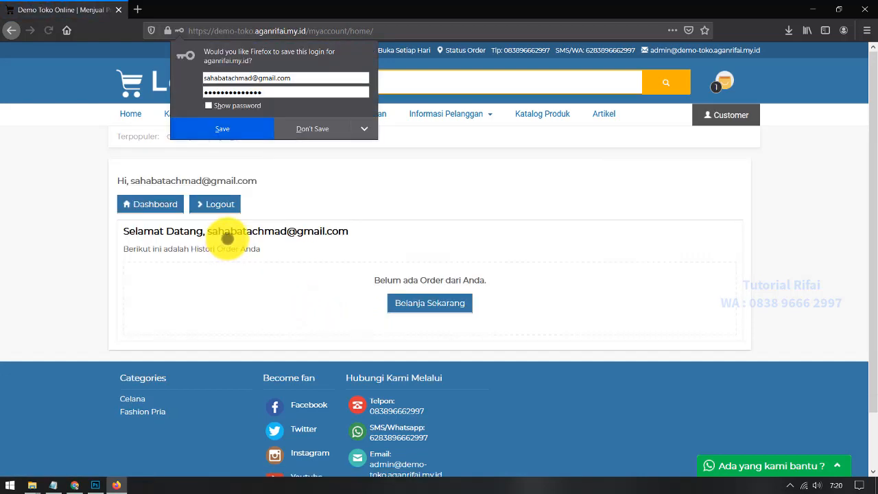
click(188, 302)
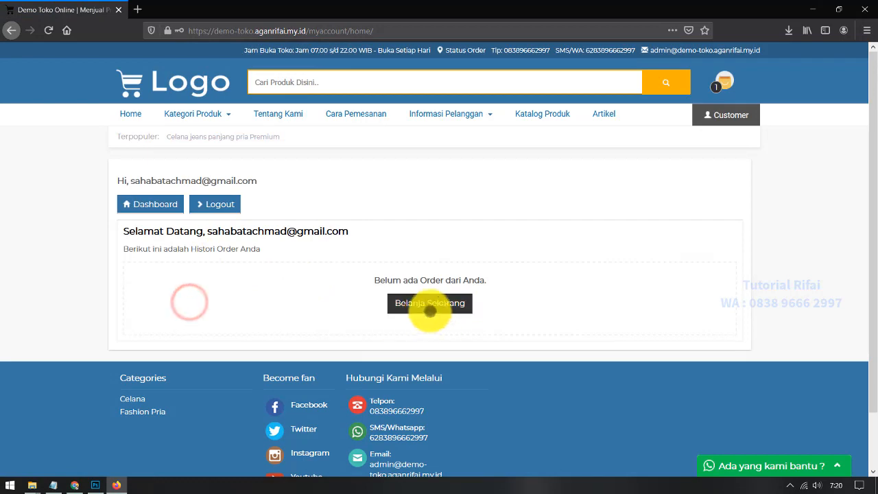
click(431, 307)
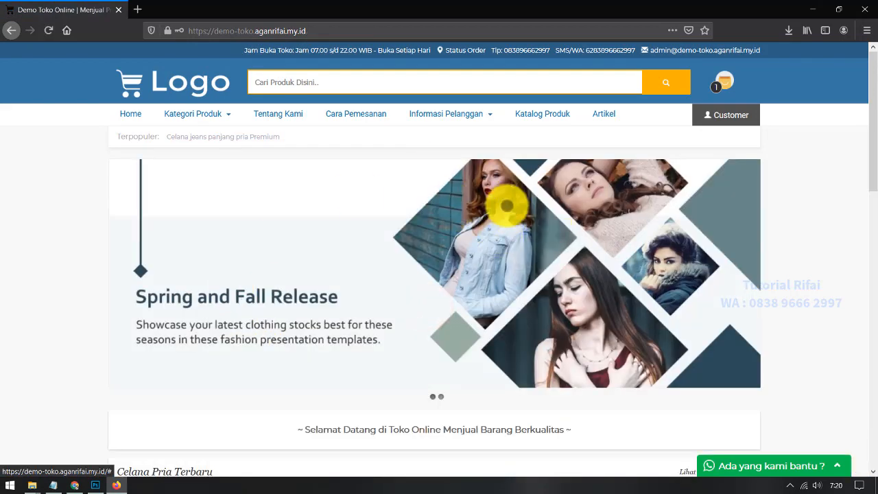
scroll(100, 377, down, 2)
scroll(100, 377, down, 4)
scroll(206, 308, up, 6)
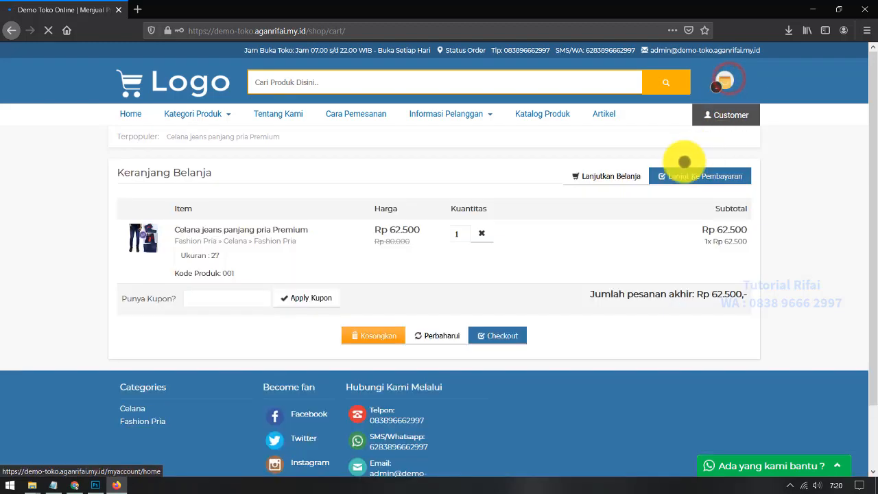
Step: Proceed to checkout and open the Customer Dashboard link in a new tab
click(504, 336)
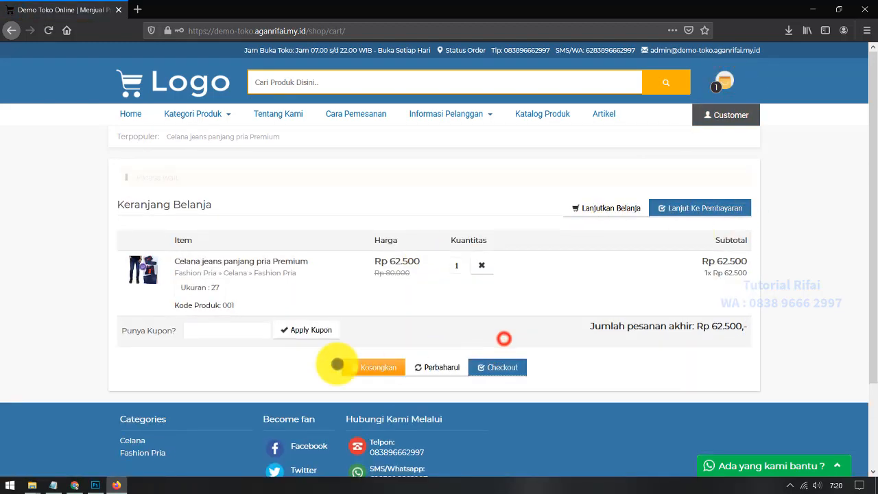
mouse_move(740, 120)
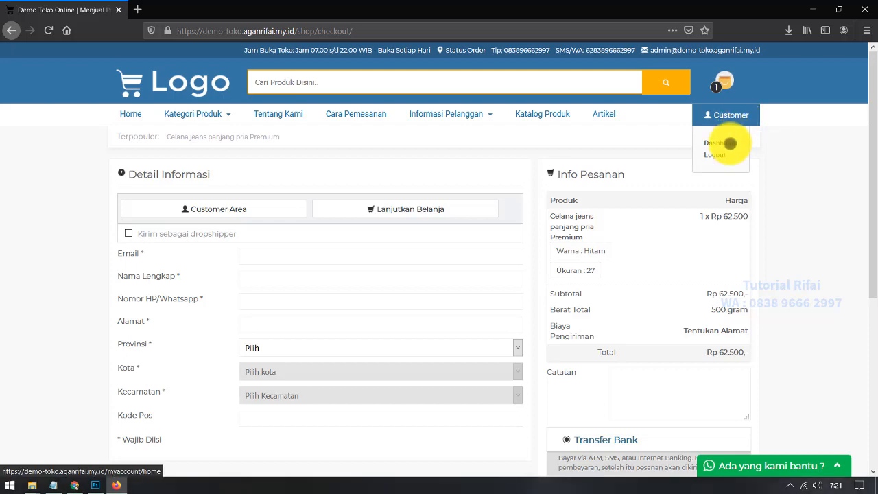
right_click(730, 143)
click(748, 149)
Step: View the account dashboard, then return to the checkout page
click(193, 10)
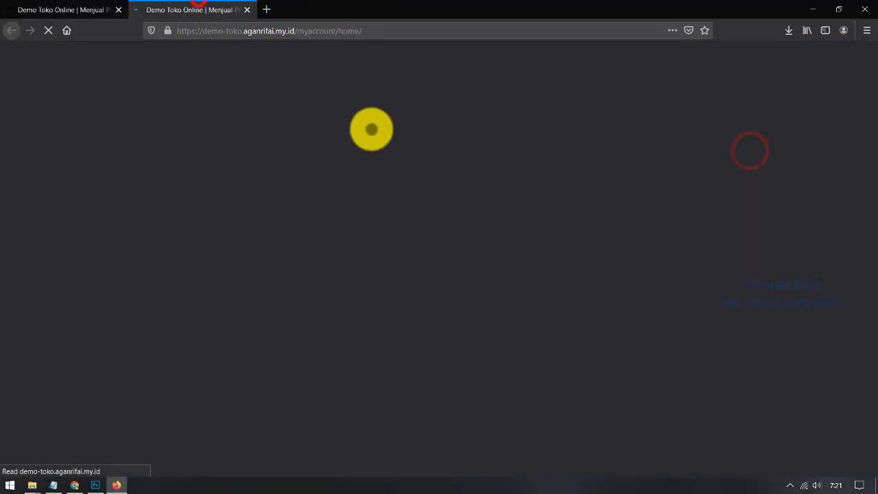
scroll(64, 263, down, 1)
scroll(65, 262, up, 1)
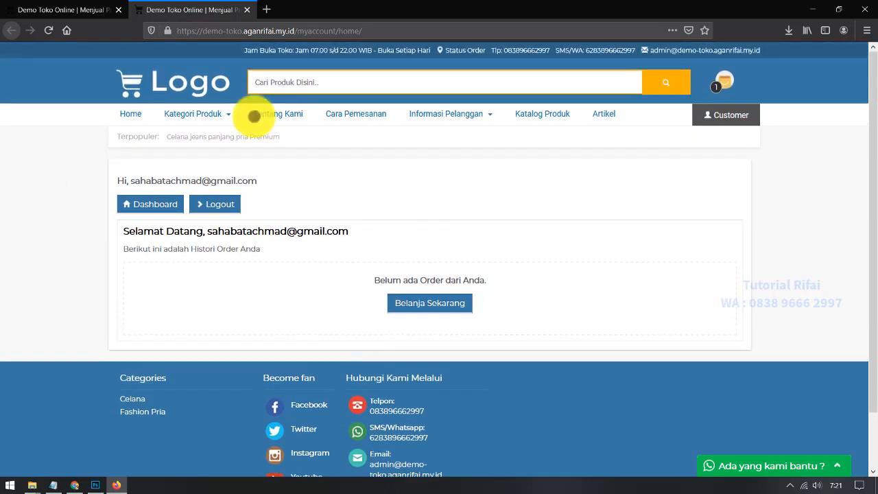
click(60, 8)
scroll(121, 306, down, 1)
scroll(121, 305, up, 1)
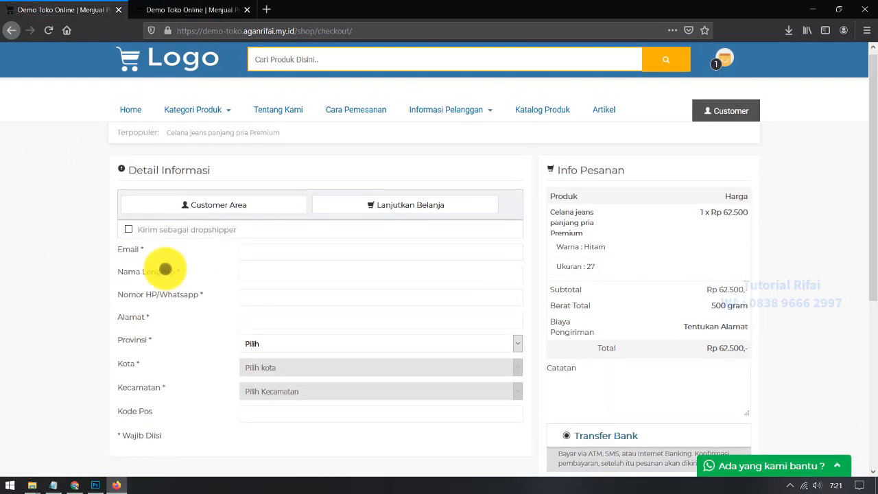
scroll(243, 260, up, 1)
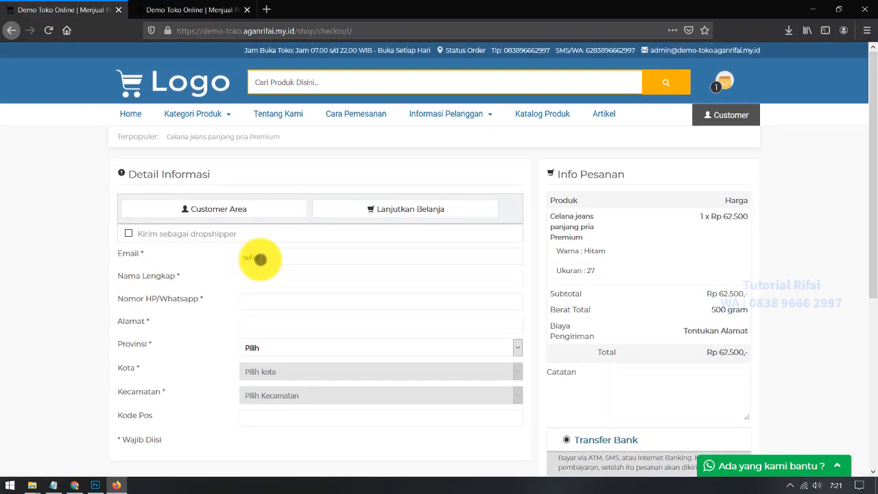
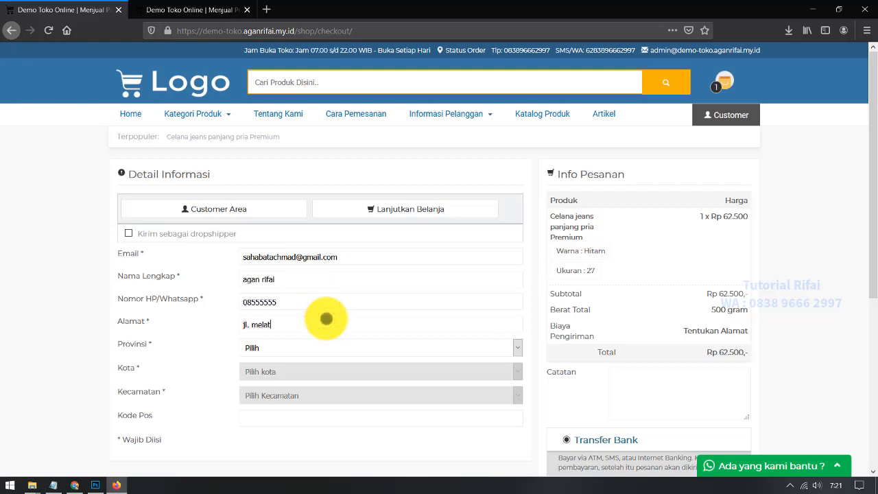
Step: Choose Jawa Barat, Kab. Bandung Barat and Rongga as the province, city and district
click(308, 345)
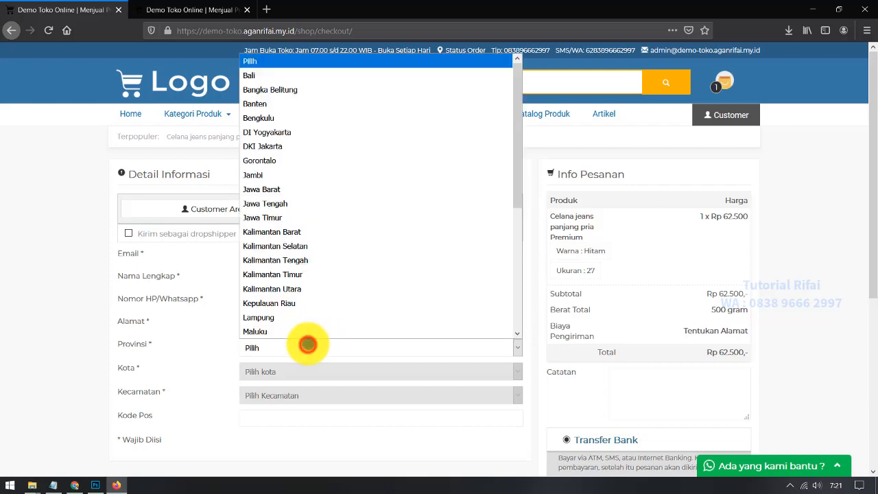
click(284, 189)
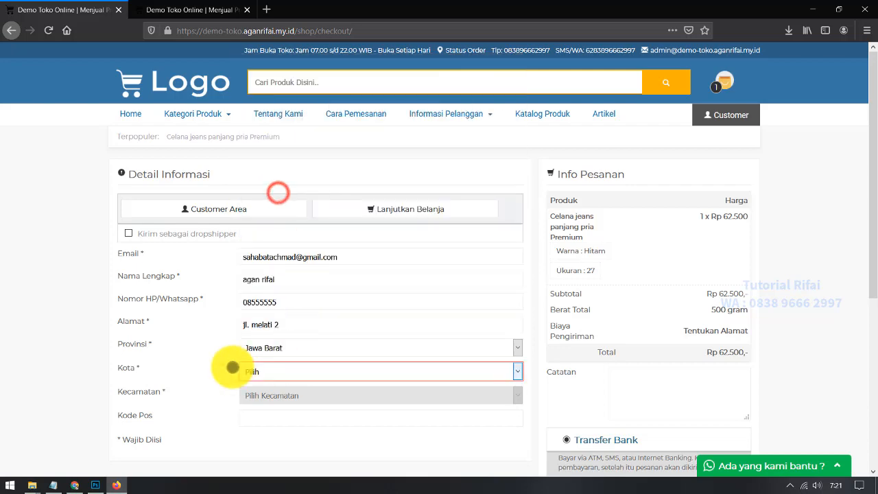
scroll(261, 343, down, 2)
click(266, 310)
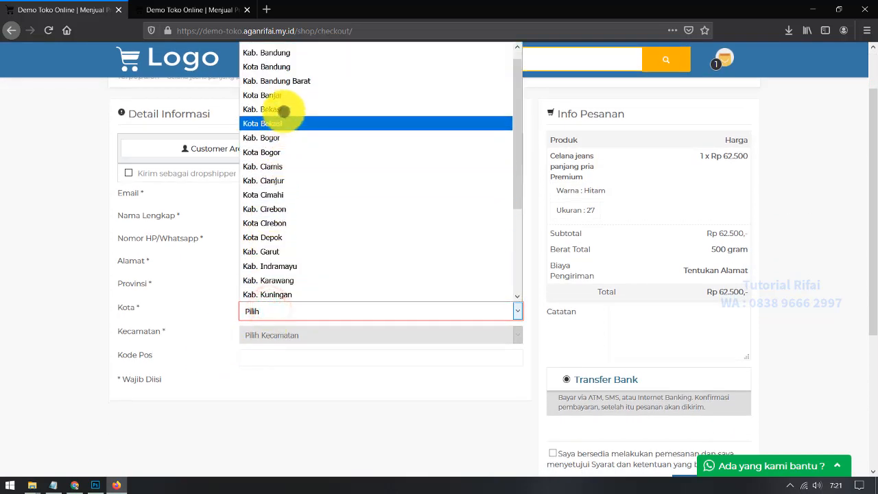
scroll(314, 237, up, 1)
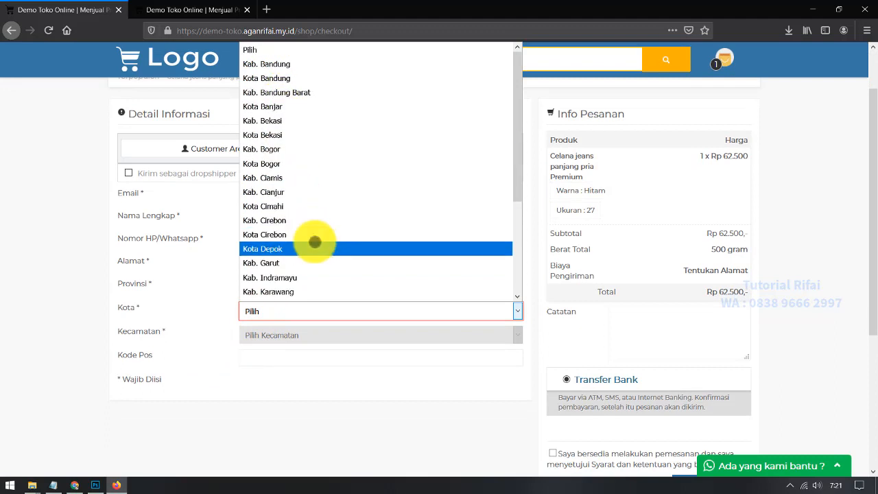
click(319, 92)
click(320, 335)
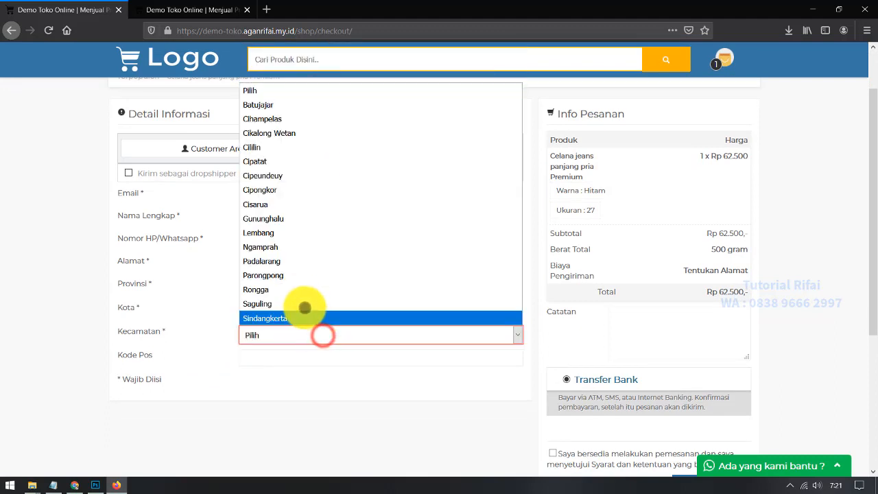
click(292, 288)
scroll(219, 350, down, 2)
Step: Enter postal code 1111111 and check the shipping cost options without choosing one
click(265, 295)
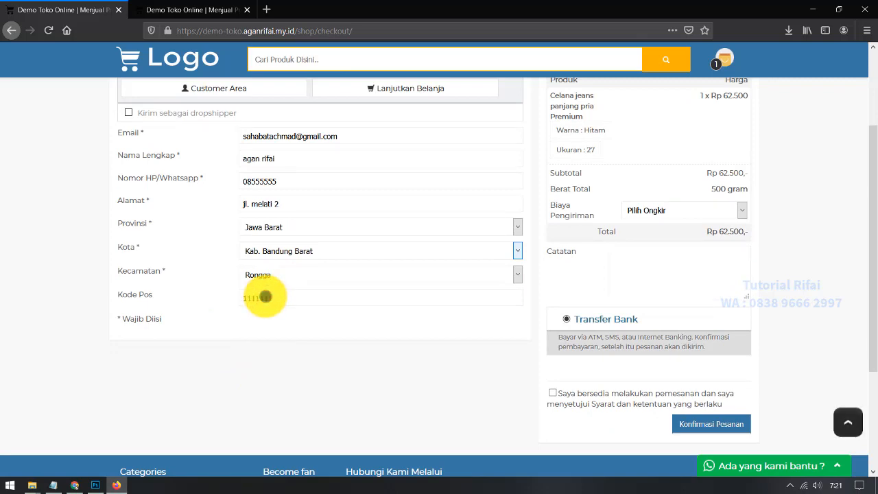
text(1111111)
scroll(265, 296, up, 4)
click(678, 340)
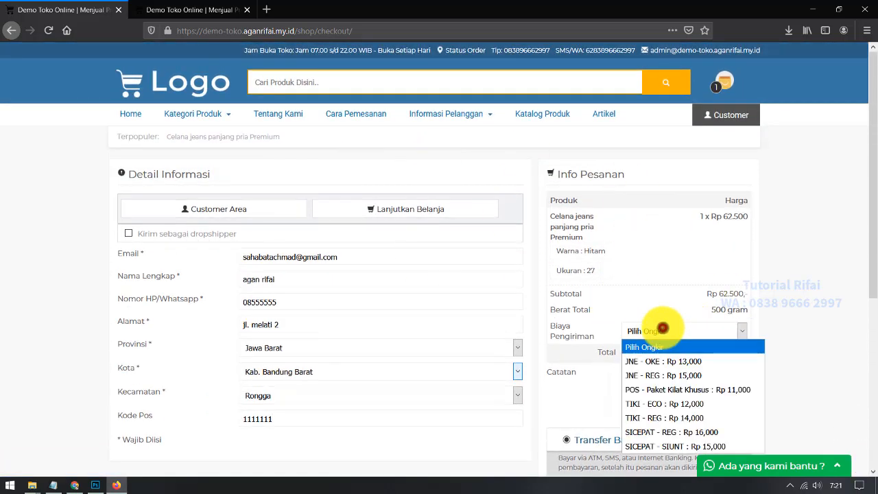
click(662, 328)
scroll(729, 249, down, 2)
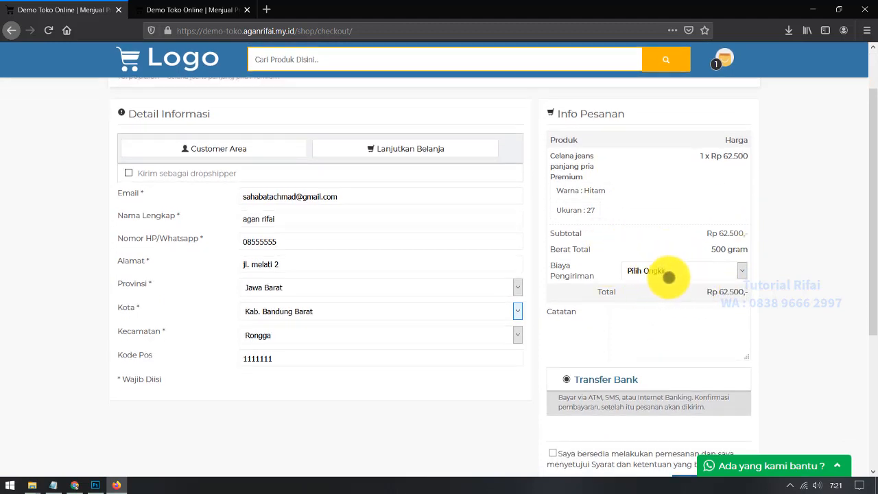
Step: Change the destination to province Jawa Timur, city Kab. Kediri, district Papar
click(665, 273)
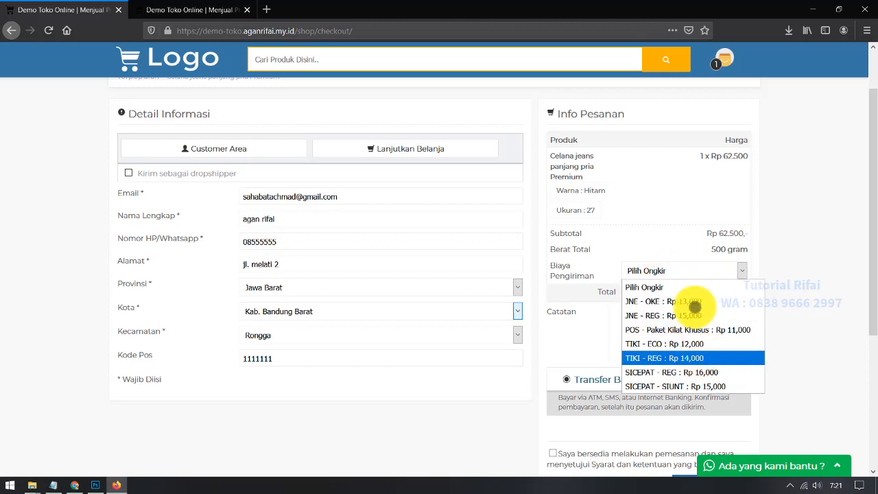
click(663, 274)
click(356, 313)
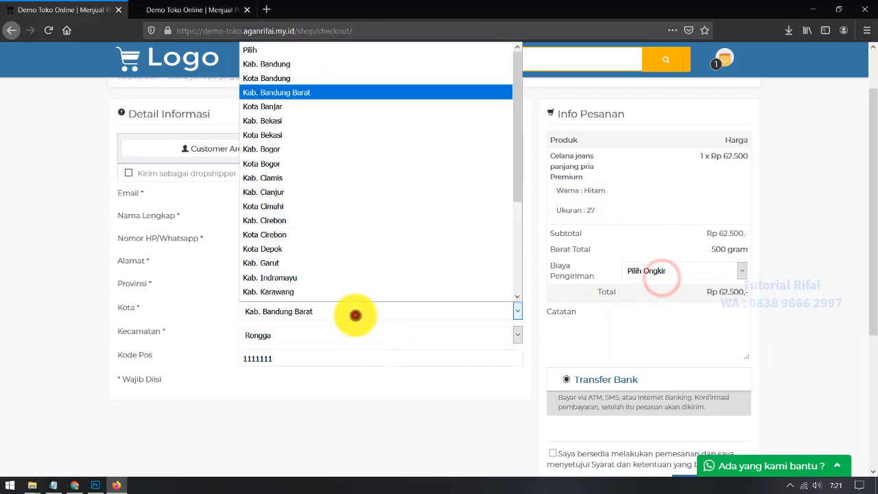
click(355, 314)
click(337, 283)
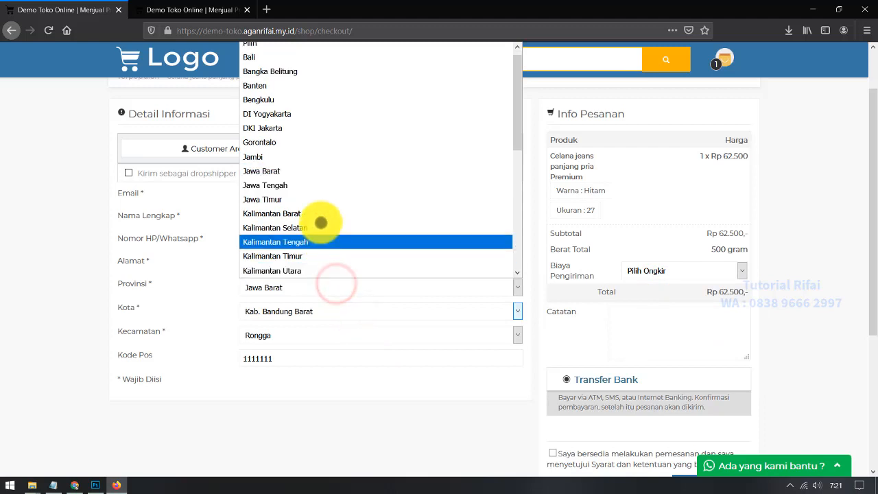
click(313, 199)
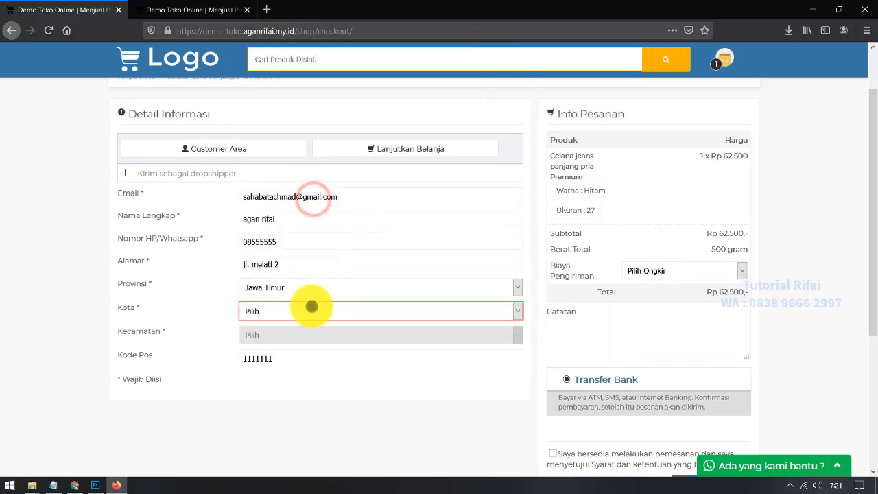
click(309, 310)
click(283, 195)
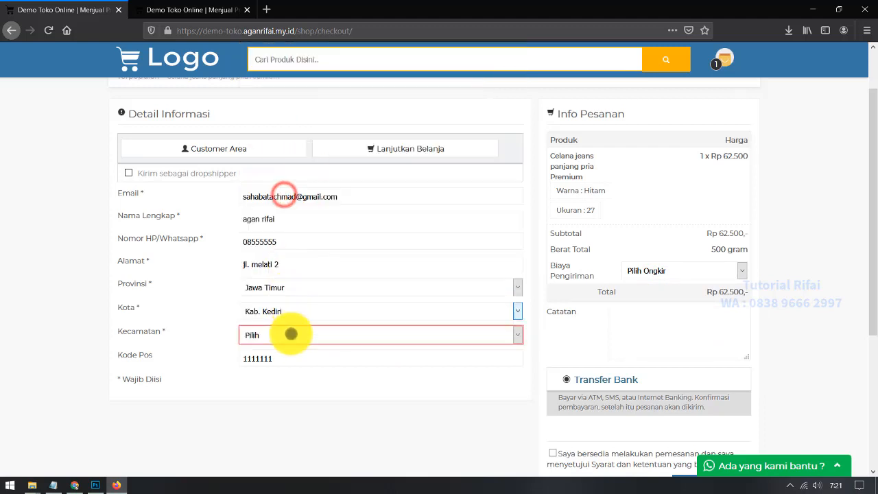
click(290, 334)
click(286, 294)
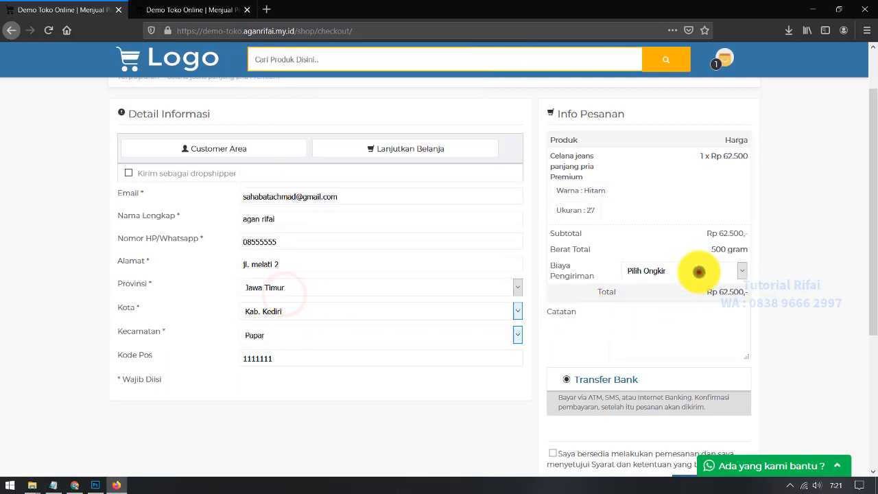
Step: Choose JNE - OKE shipping at Rp 24,000, bringing the total to Rp 86.500
click(699, 271)
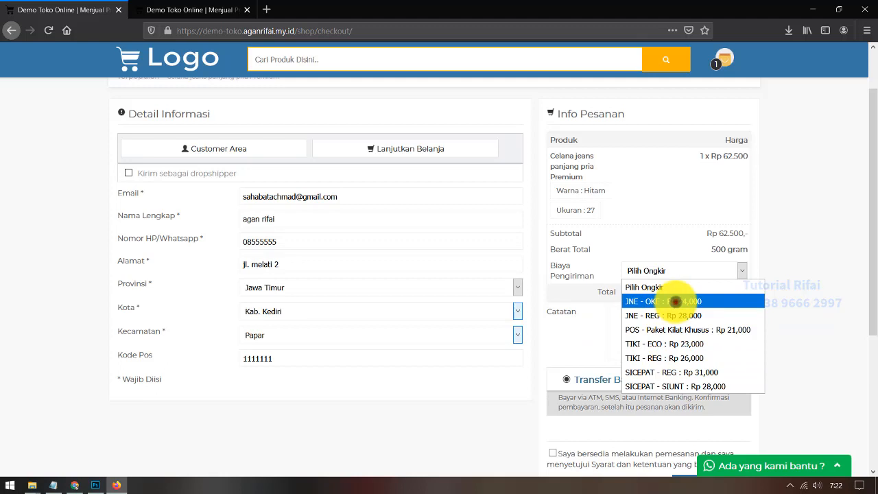
click(675, 301)
scroll(701, 363, down, 2)
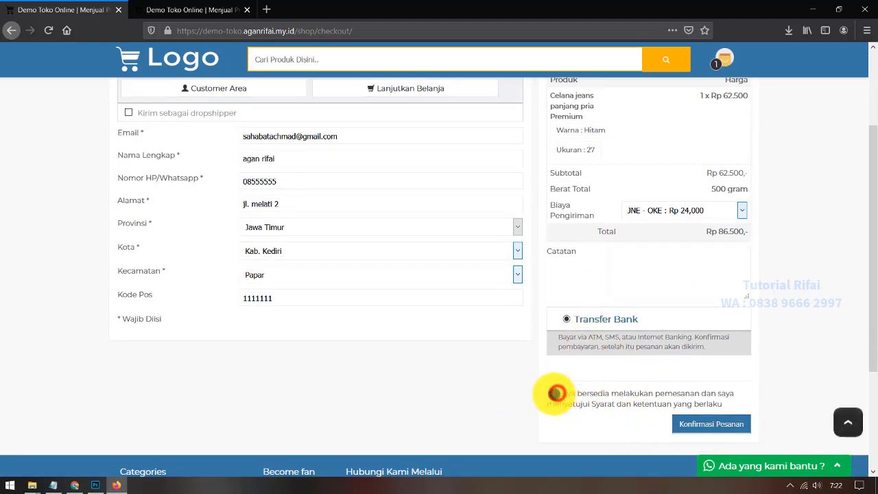
Step: Accept the terms, complete the note 'mohon sgera proses', and confirm the order
click(554, 393)
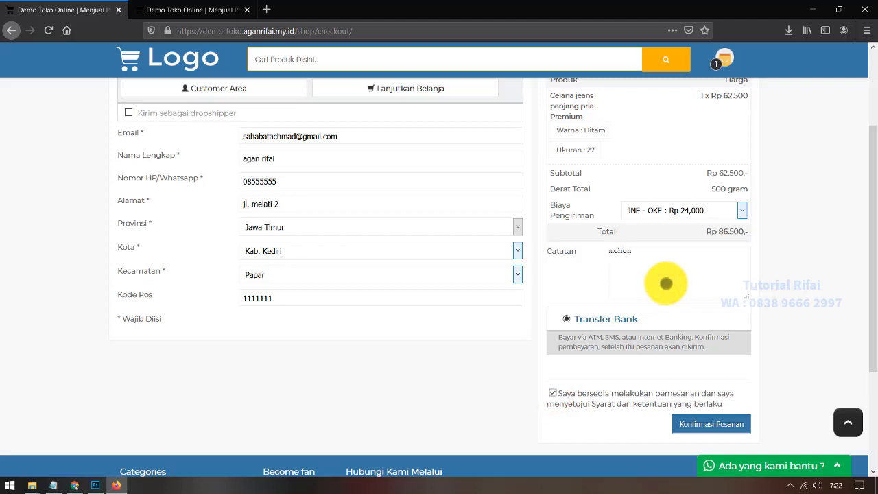
text(sgera proses)
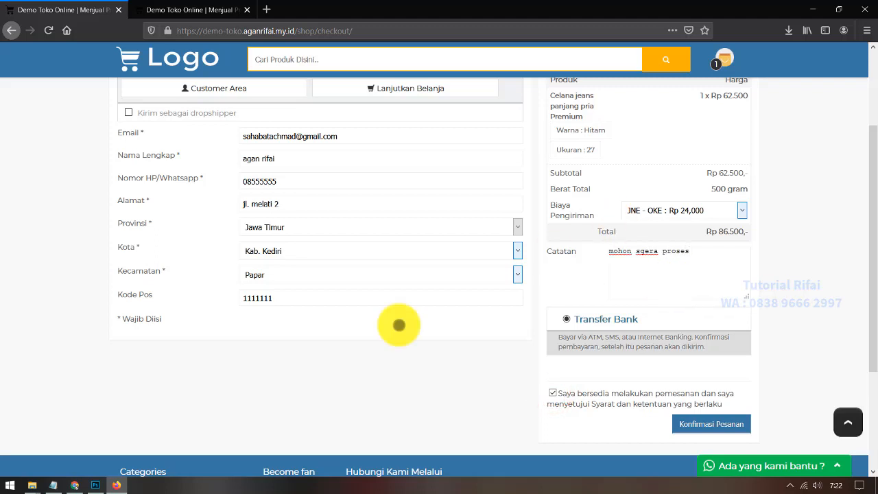
scroll(3, 295, up, 3)
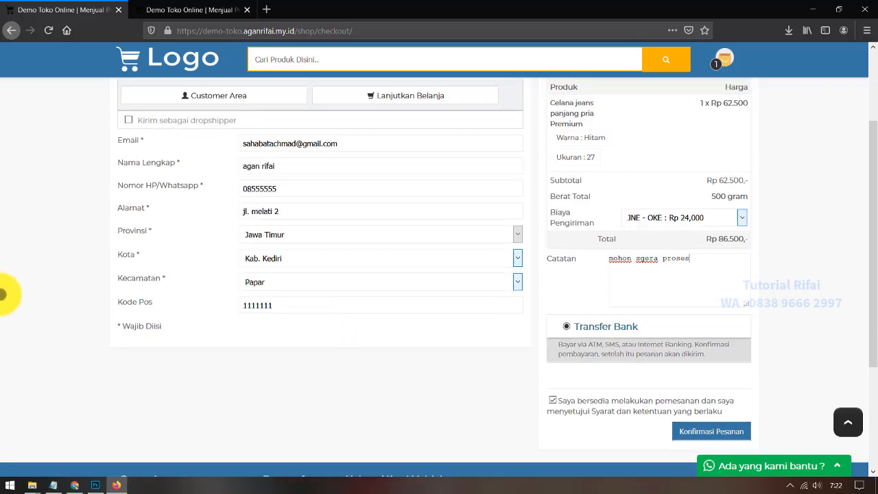
scroll(566, 228, down, 3)
scroll(568, 225, down, 3)
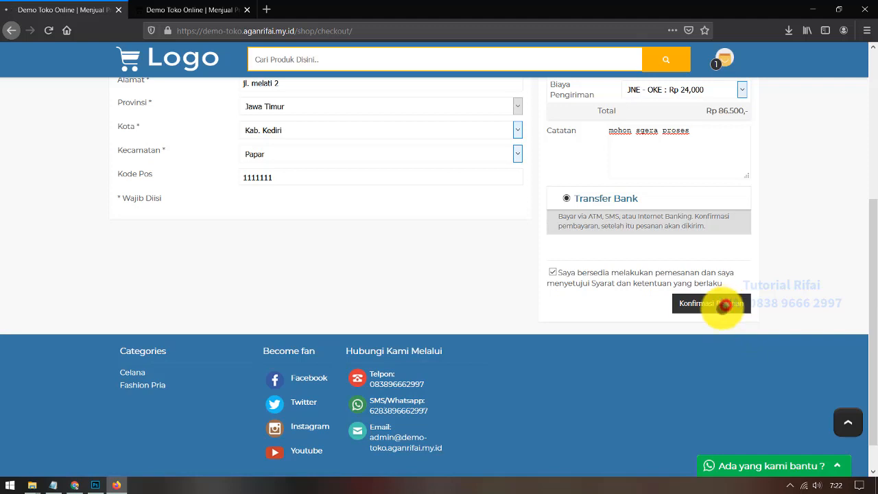
click(724, 306)
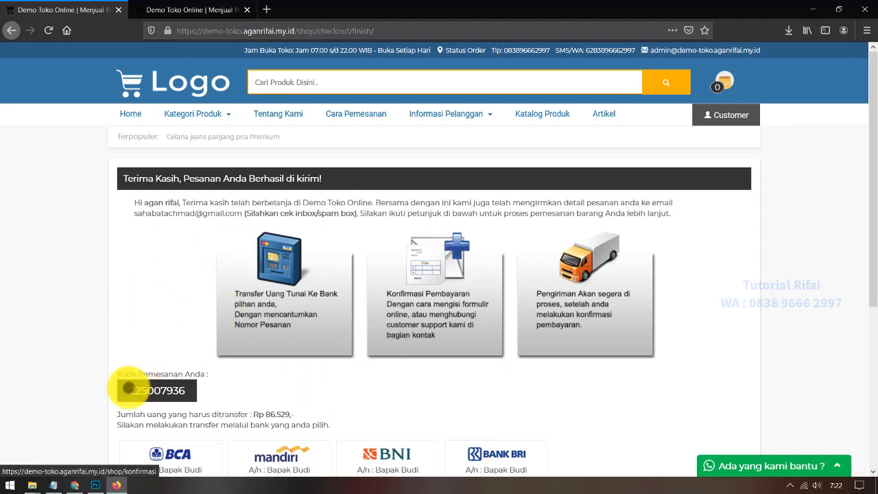
Step: Load gmail.com in a new tab and refresh the inbox
click(75, 485)
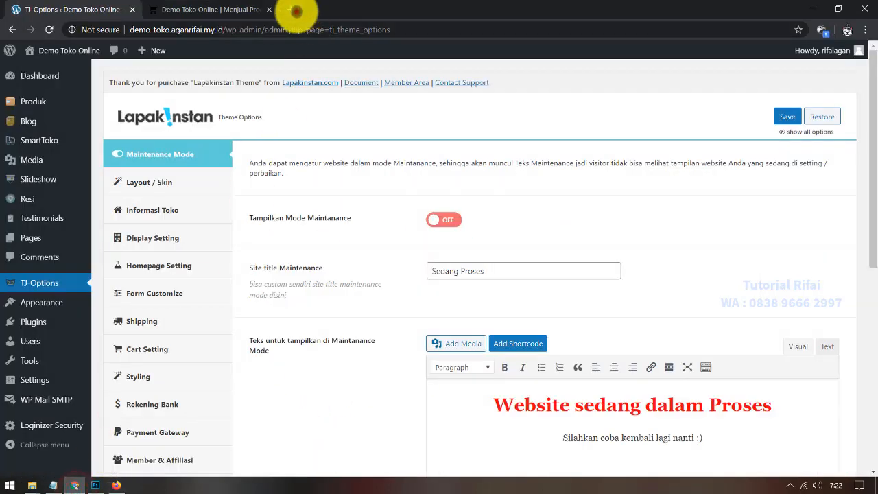
click(296, 10)
text(gmail.com)
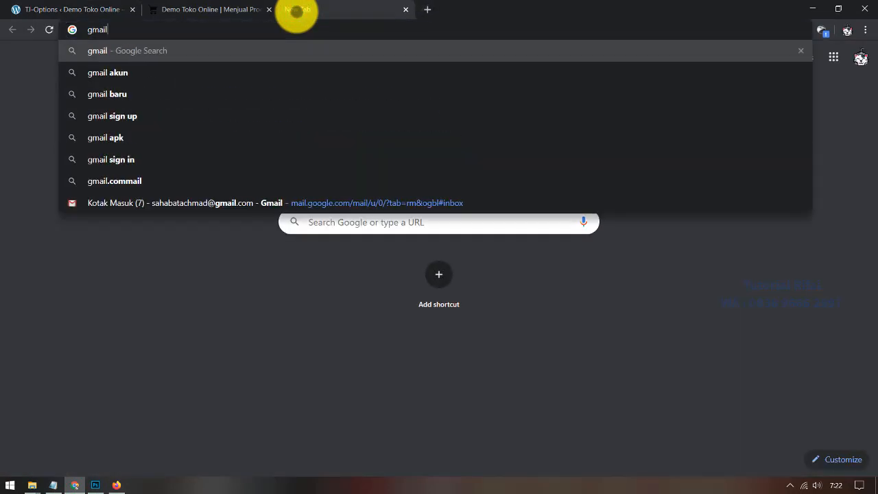
key(Return)
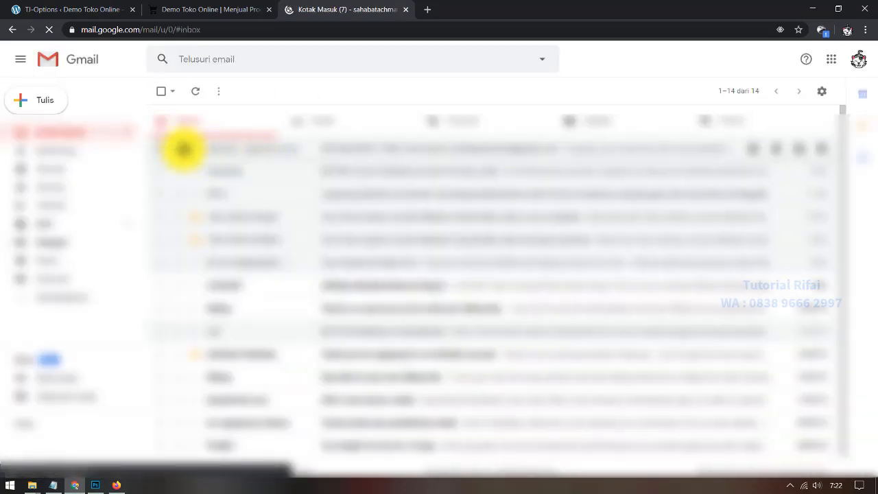
click(202, 91)
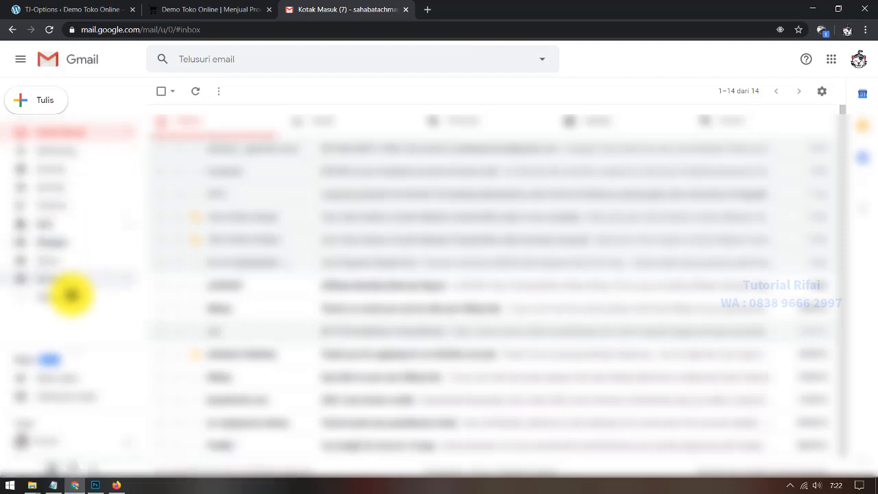
click(74, 295)
scroll(78, 267, down, 3)
click(83, 260)
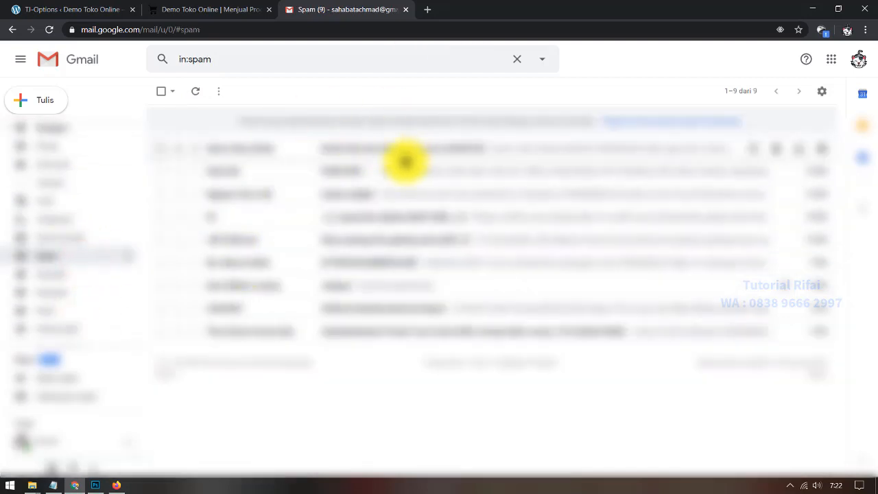
click(406, 147)
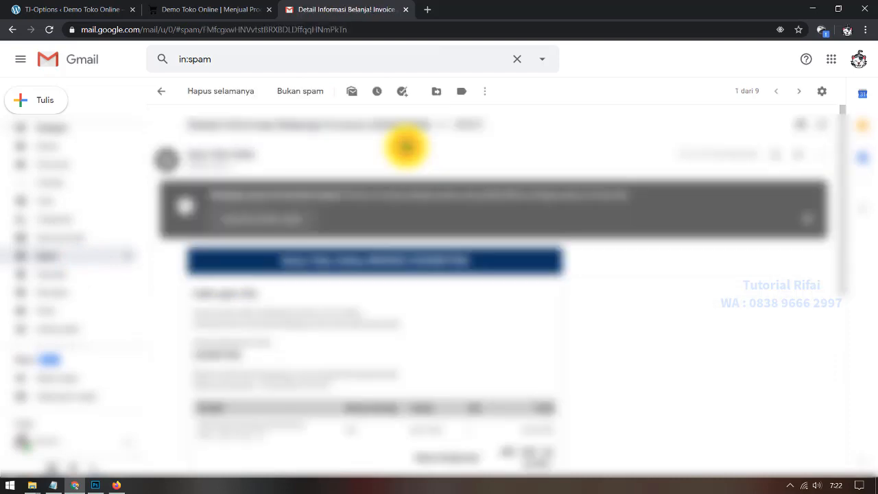
click(287, 217)
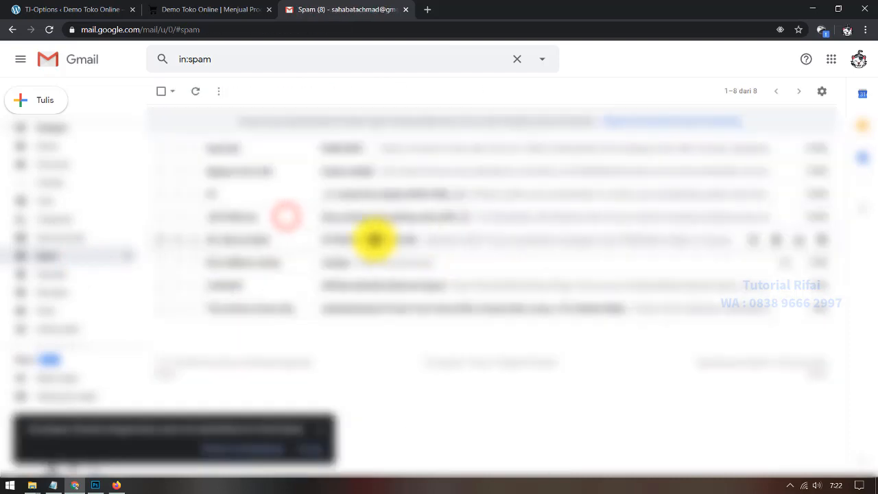
Step: Open the Demo Toko Online invoice from the inbox and review its Rp 86.529 total
click(82, 130)
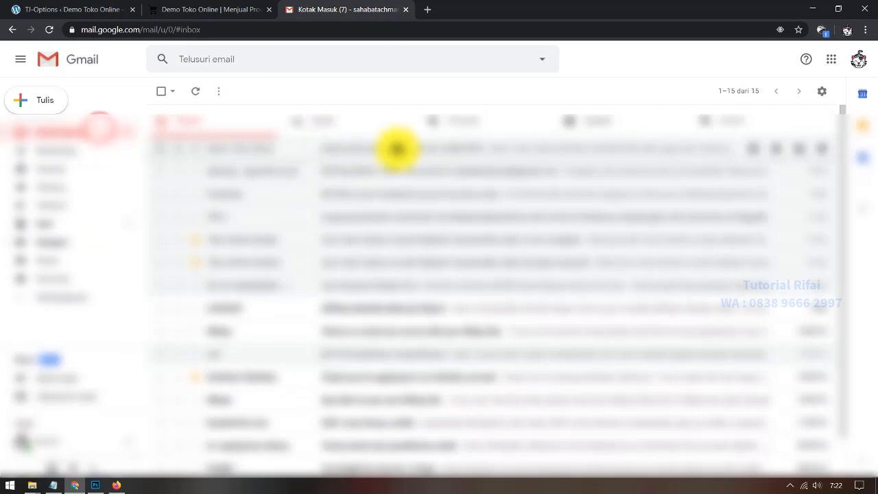
click(421, 148)
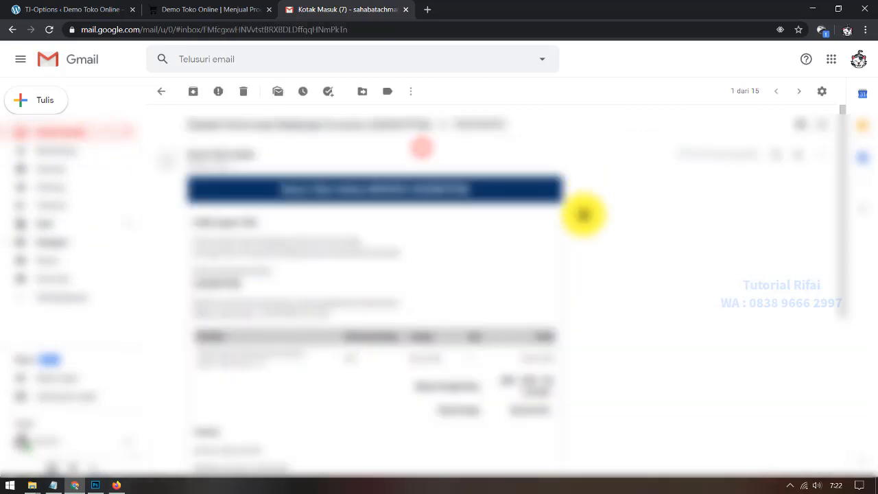
scroll(295, 299, down, 4)
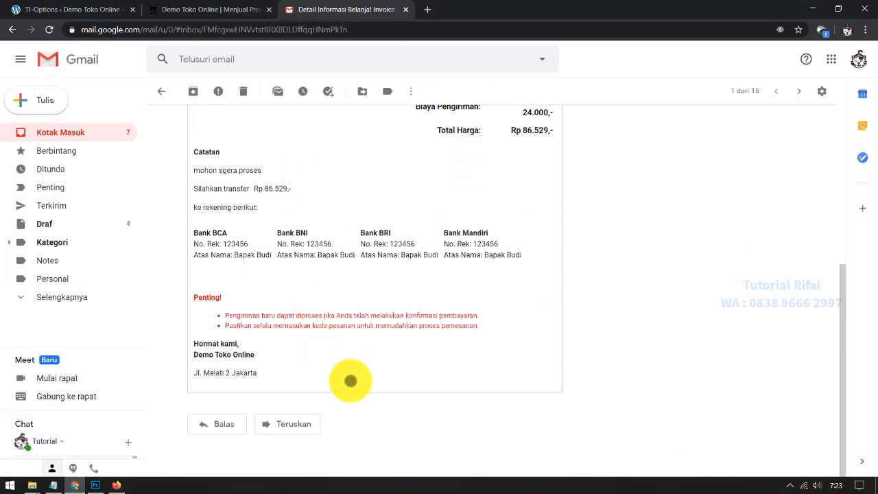
scroll(350, 380, up, 4)
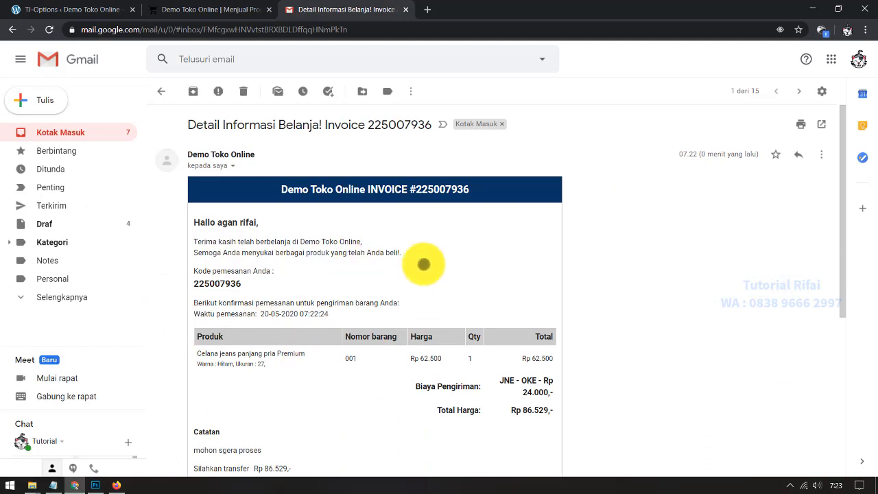
click(287, 290)
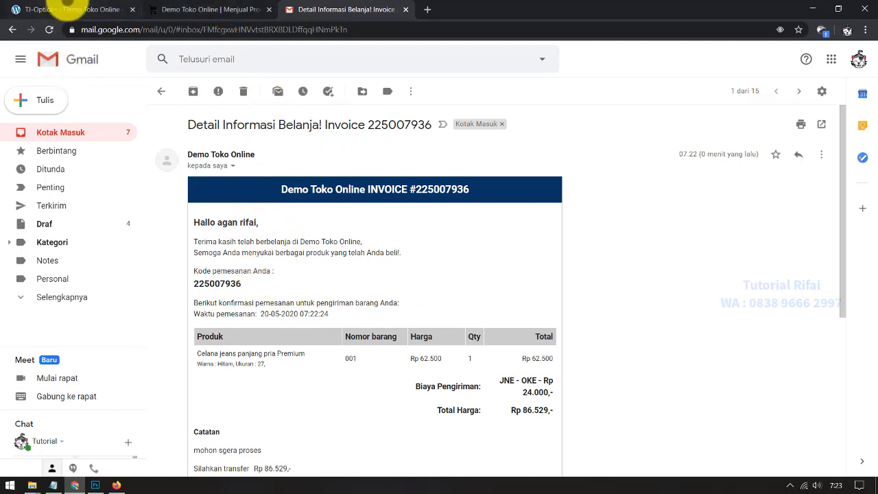
click(71, 9)
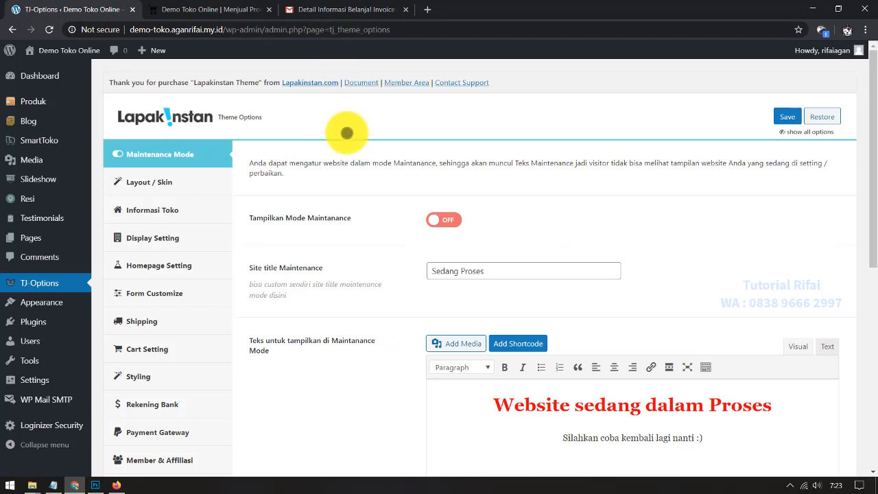
scroll(355, 220, down, 1)
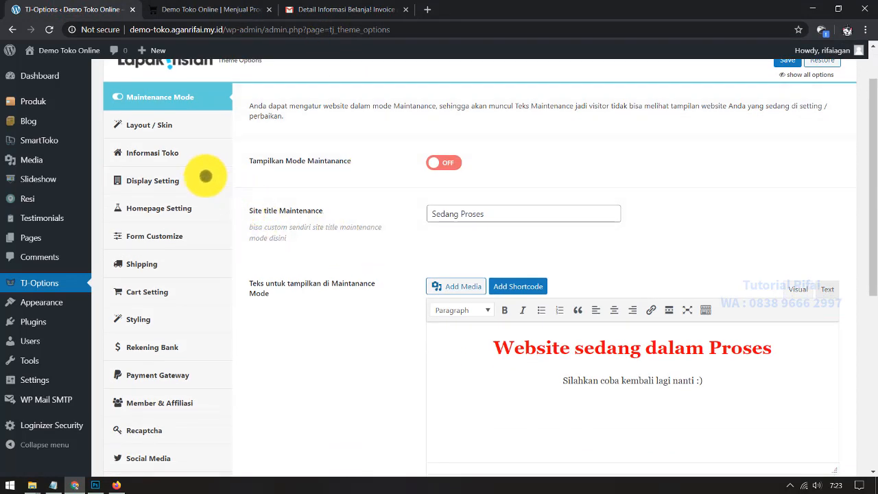
mouse_move(55, 134)
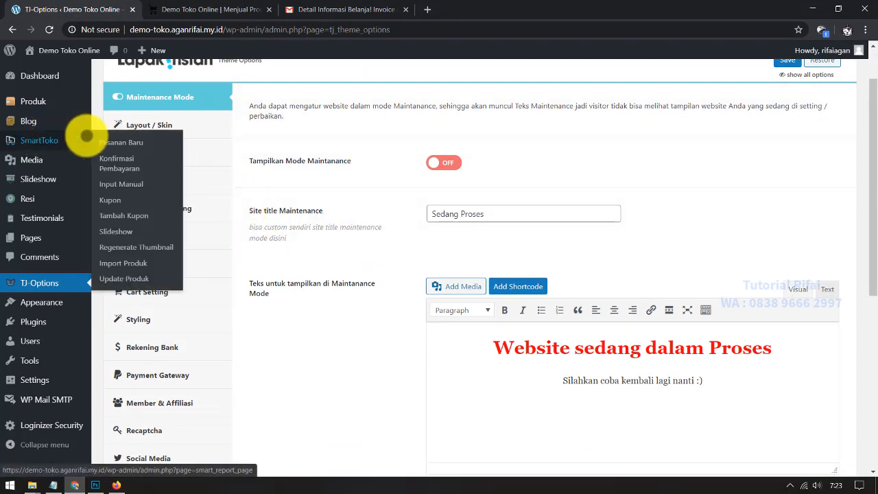
click(118, 142)
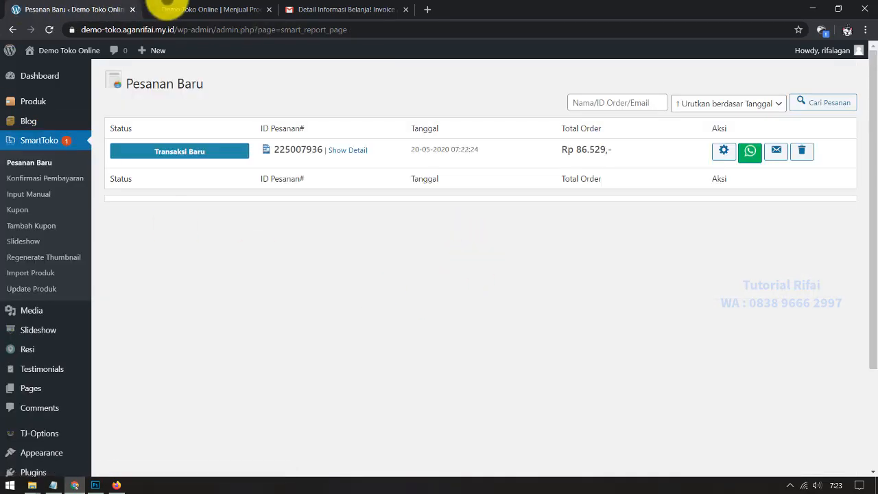
click(206, 9)
click(343, 9)
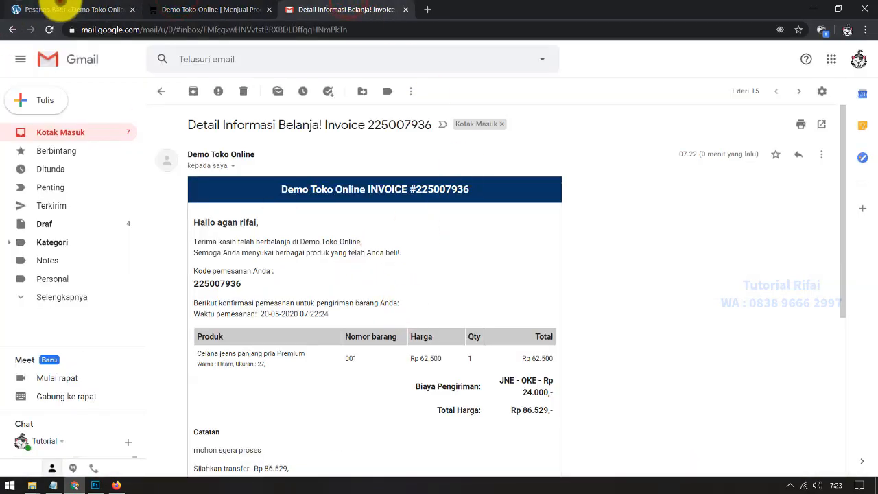
click(59, 9)
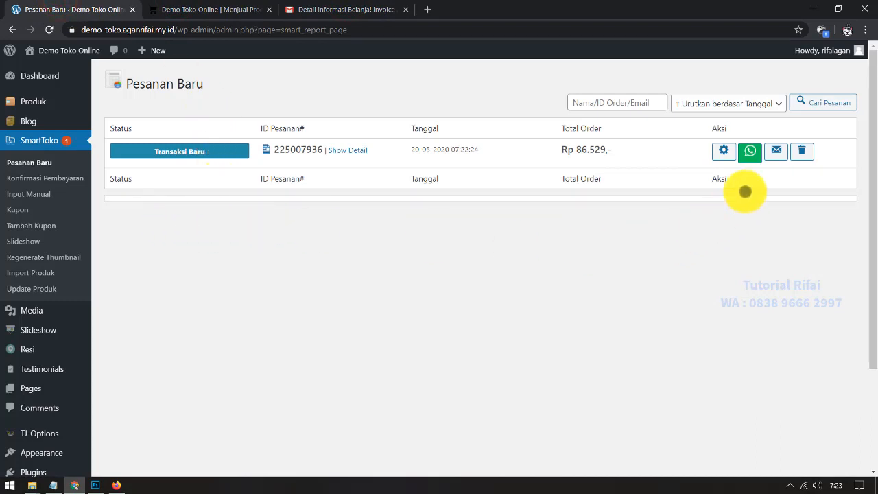
click(725, 149)
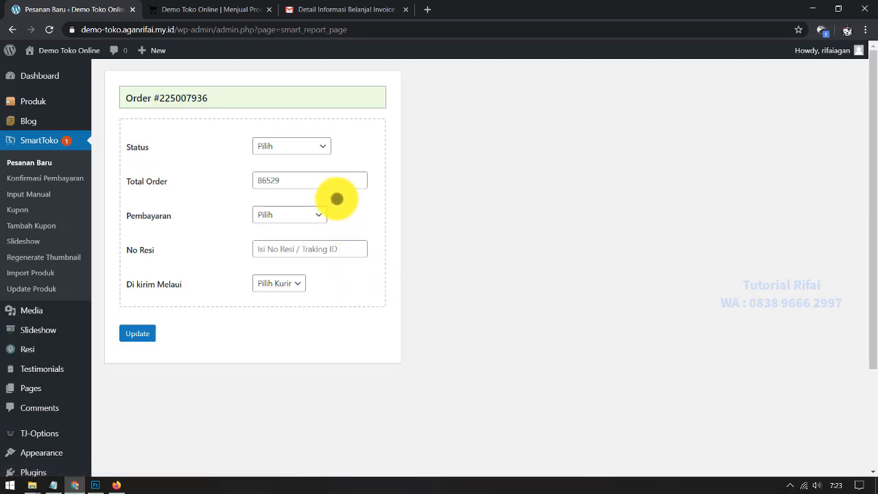
Step: Set the order to Transaksi Lunas with Bank BCA payment and Jne courier, then return to Pesanan Baru
click(303, 147)
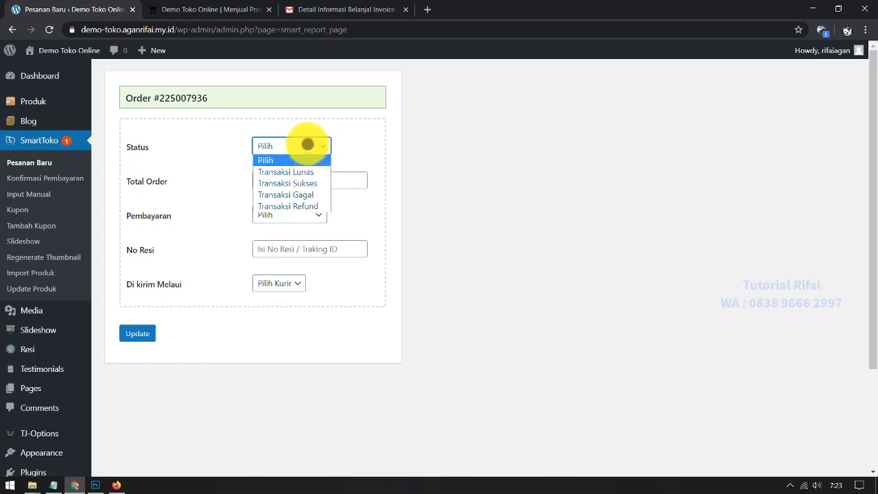
click(307, 144)
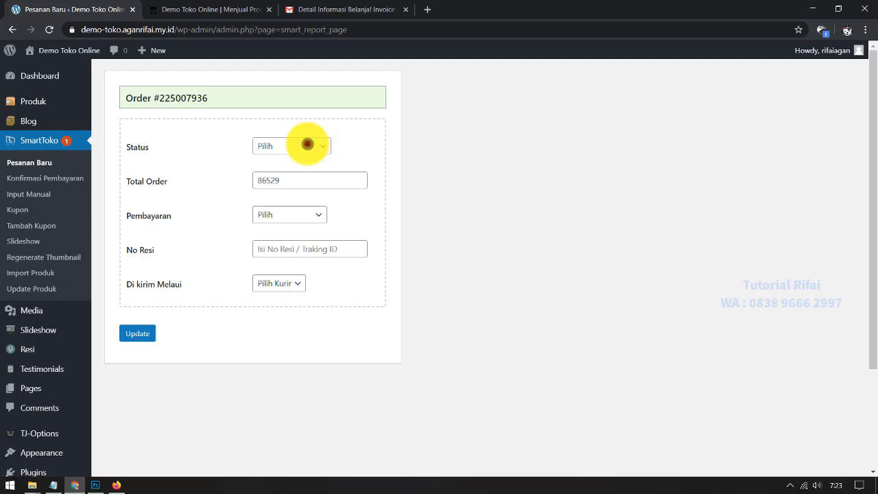
click(307, 144)
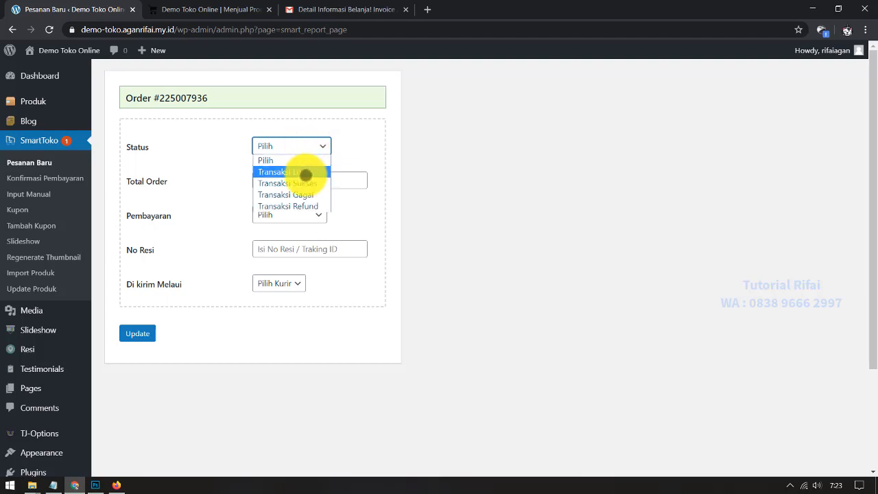
click(305, 172)
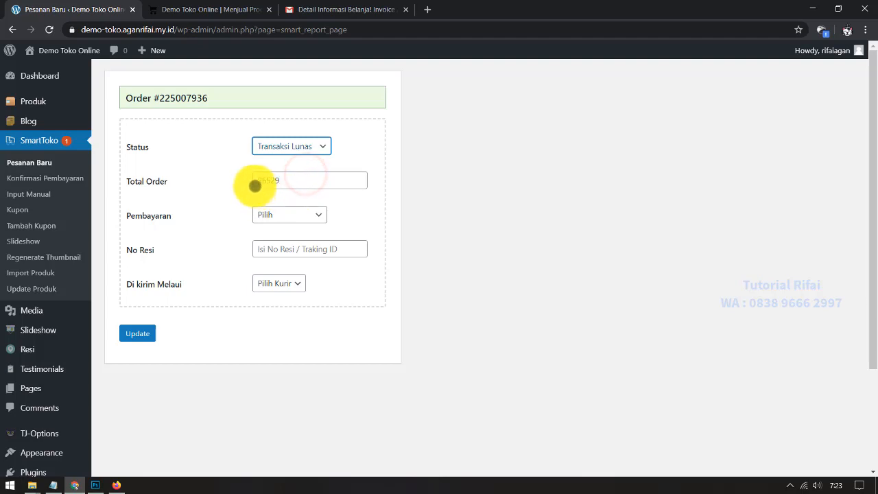
click(264, 177)
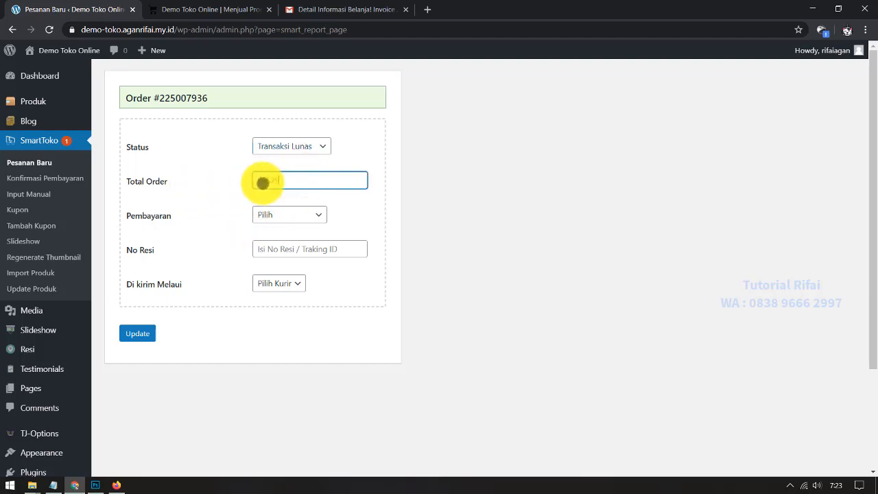
drag(280, 180, 238, 181)
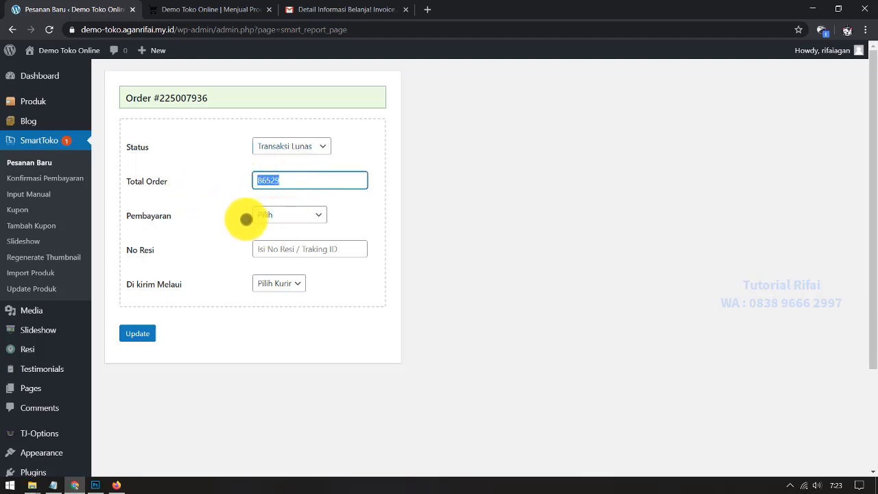
click(290, 215)
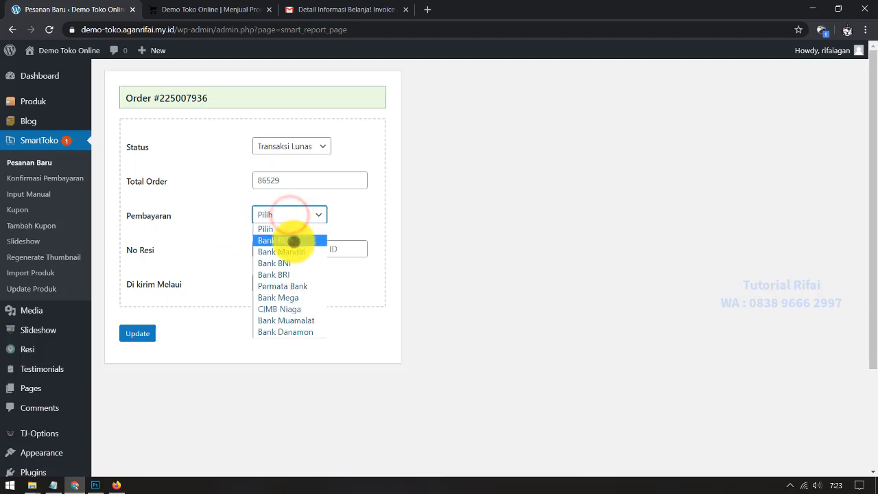
click(293, 242)
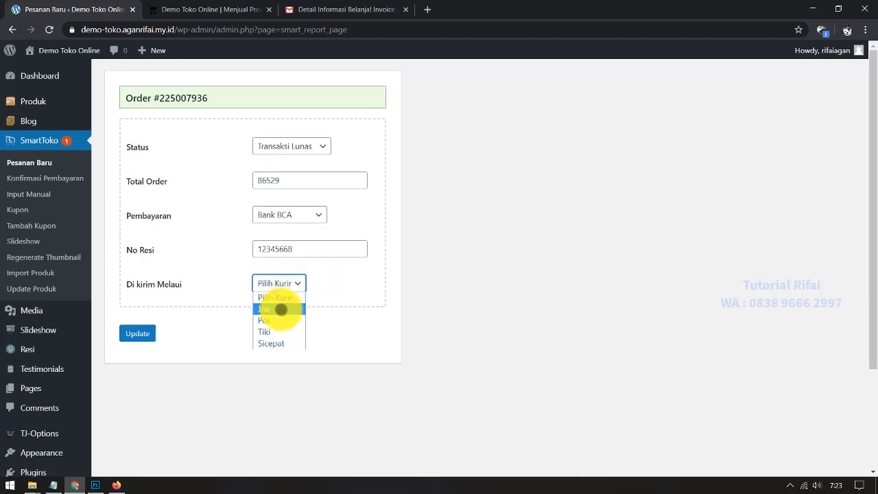
click(281, 309)
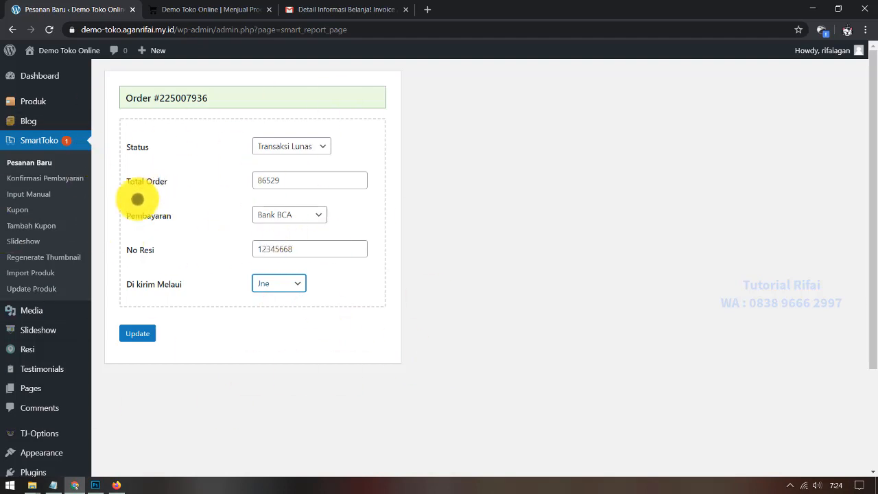
click(31, 161)
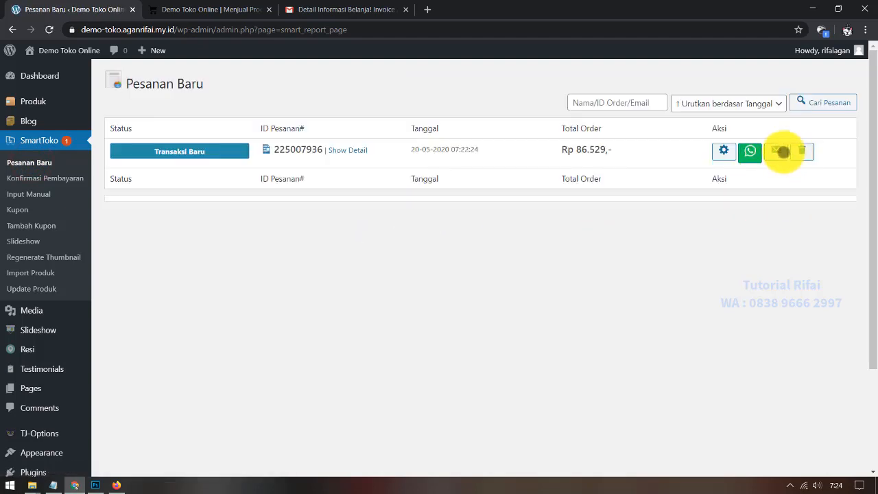
click(341, 151)
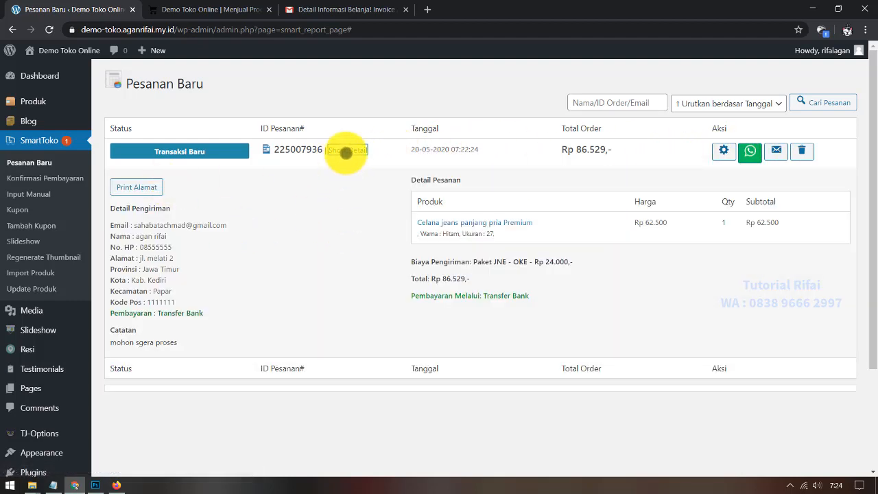
click(346, 151)
click(346, 152)
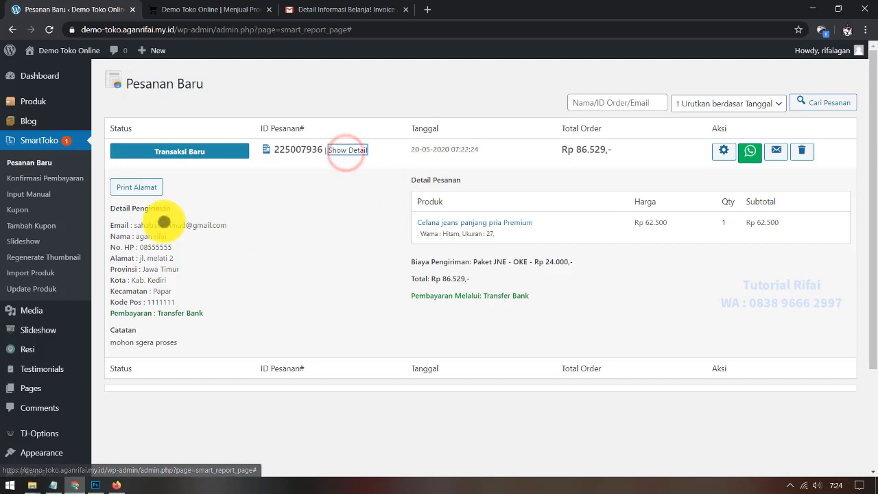
click(348, 151)
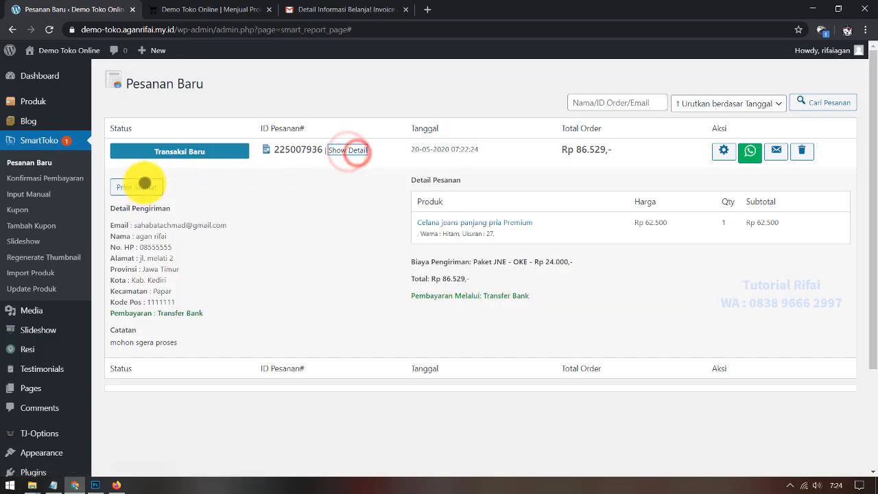
click(144, 187)
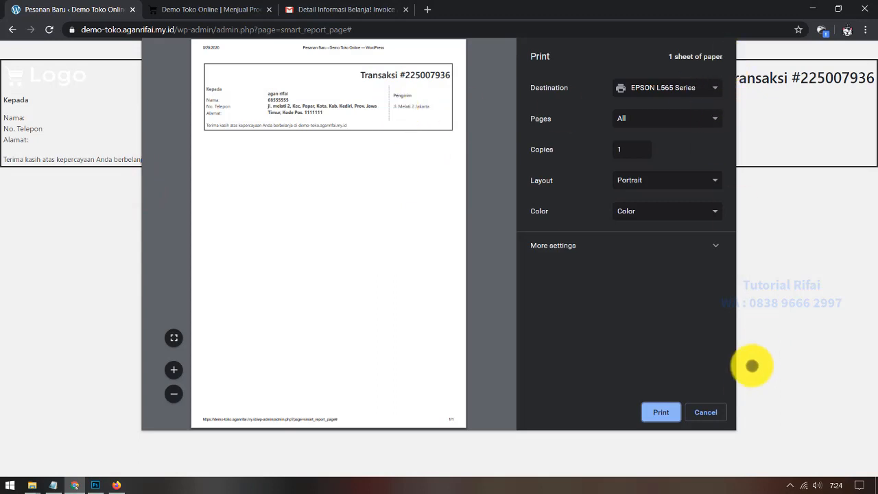
click(711, 411)
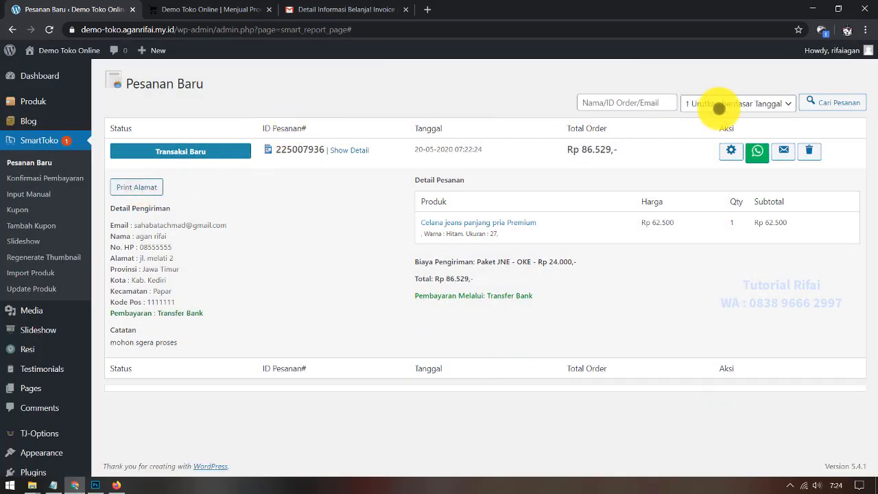
click(734, 149)
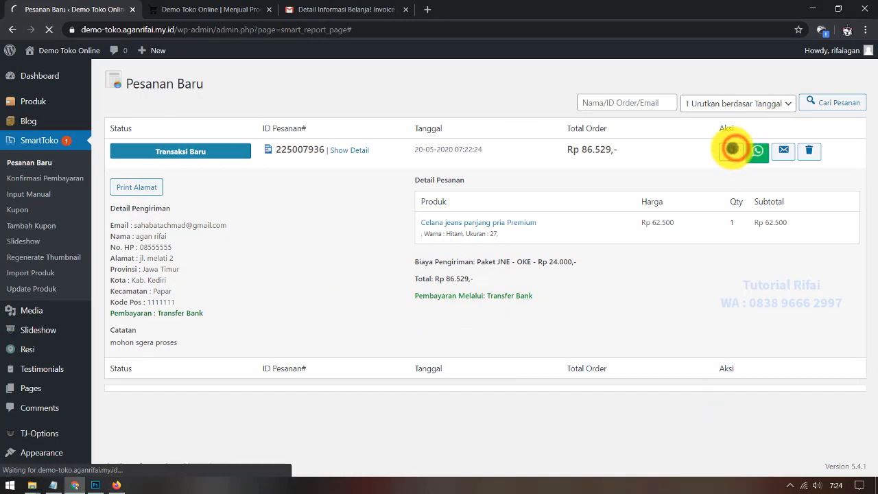
Step: Set the order to Transaksi Sukses, Bank BCA payment and Jne courier, and save it
click(281, 147)
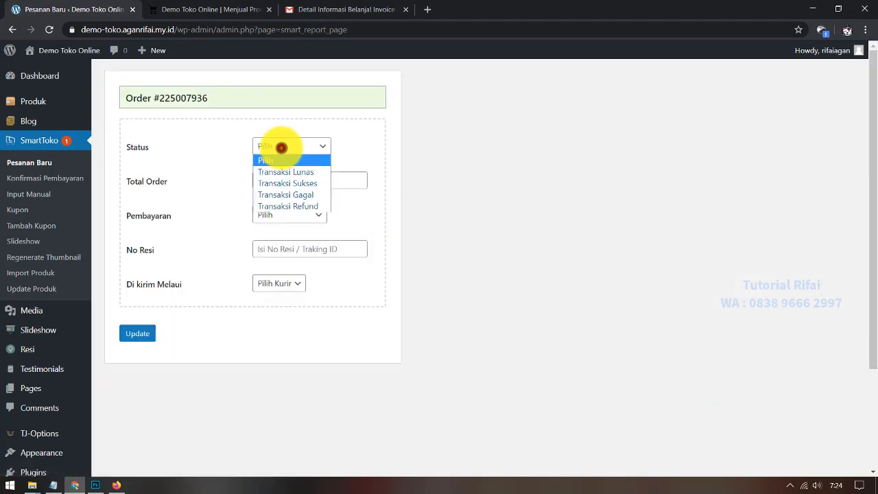
click(292, 171)
click(294, 145)
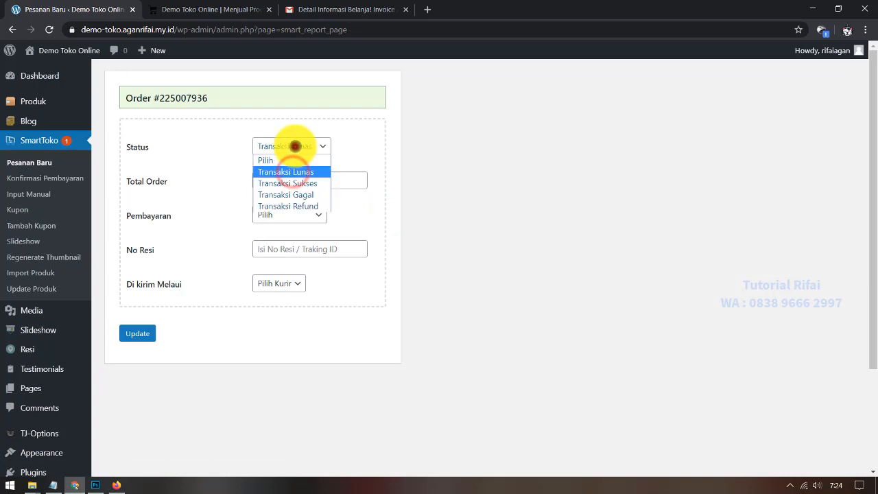
click(305, 183)
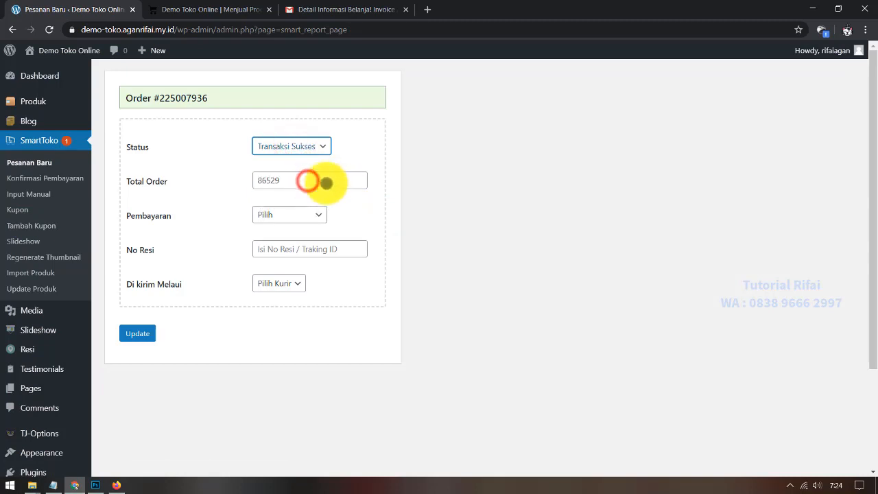
click(300, 215)
click(297, 241)
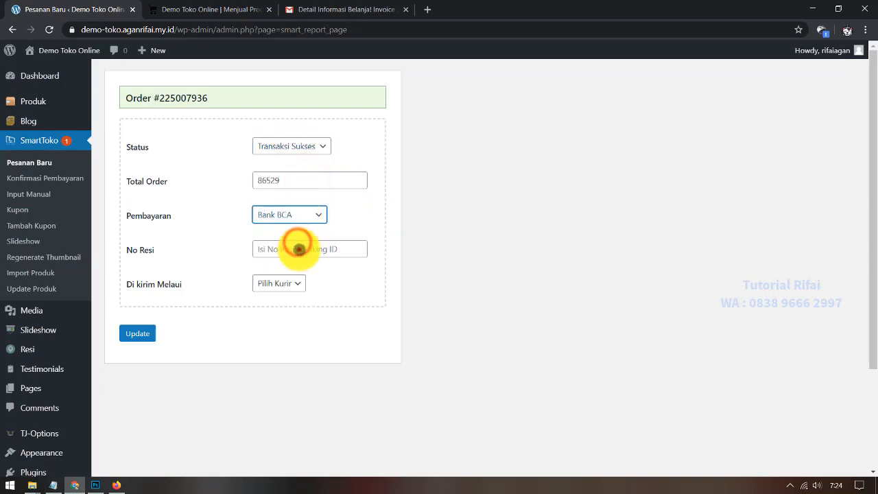
click(299, 249)
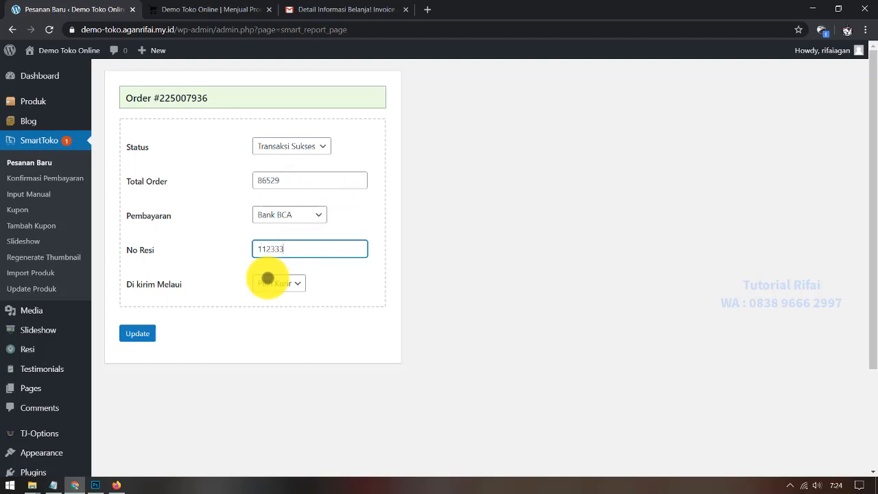
click(268, 280)
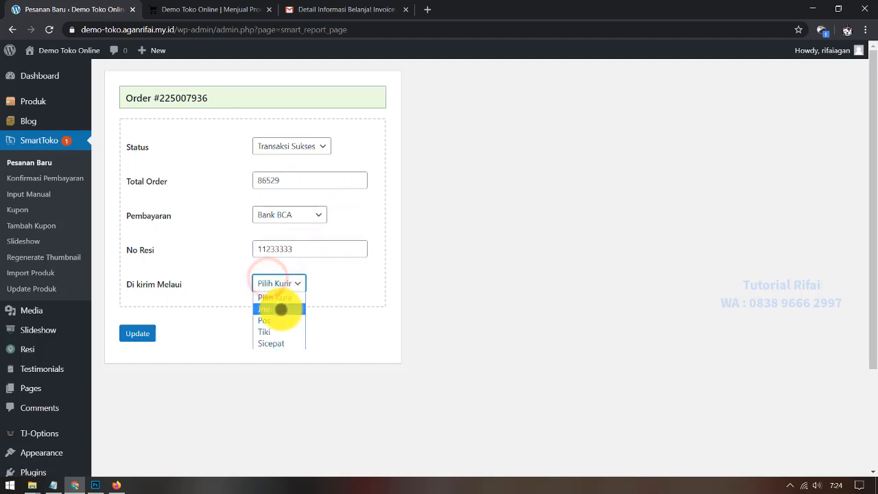
click(280, 310)
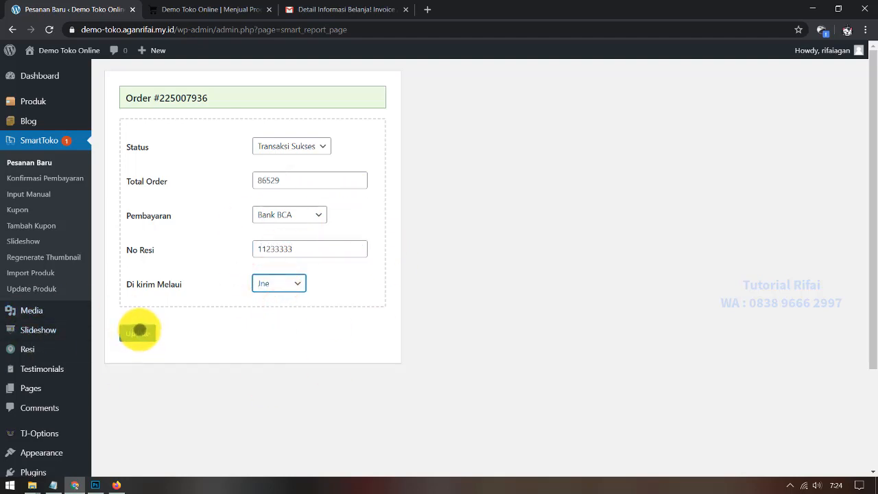
click(137, 332)
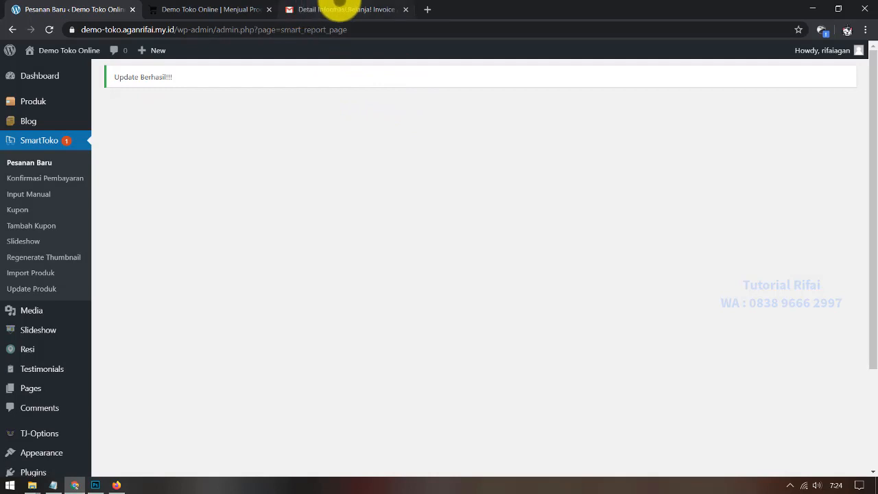
Step: Refresh Gmail and check the Spam folder for the new shipping email
click(340, 7)
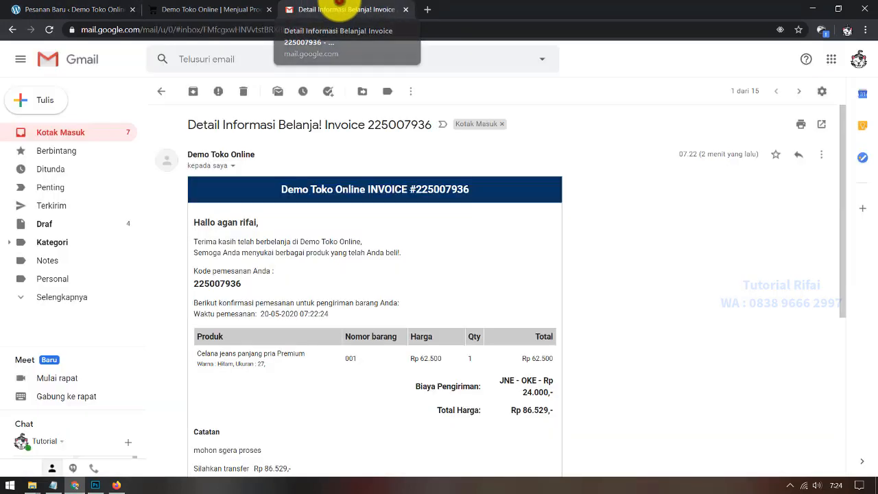
click(73, 128)
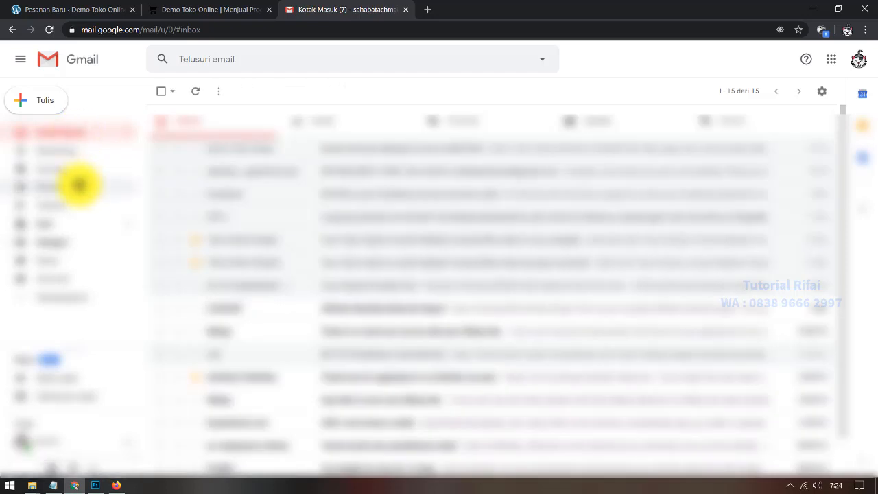
click(84, 296)
scroll(89, 266, down, 3)
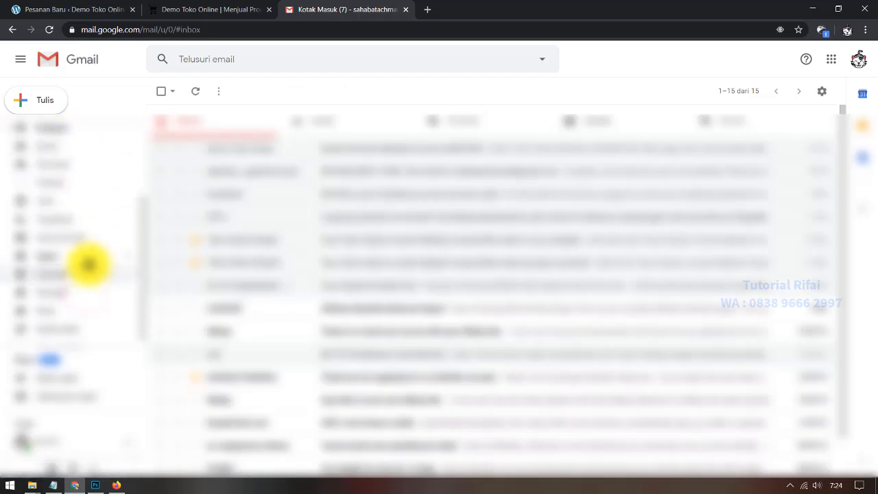
click(91, 254)
scroll(55, 220, up, 3)
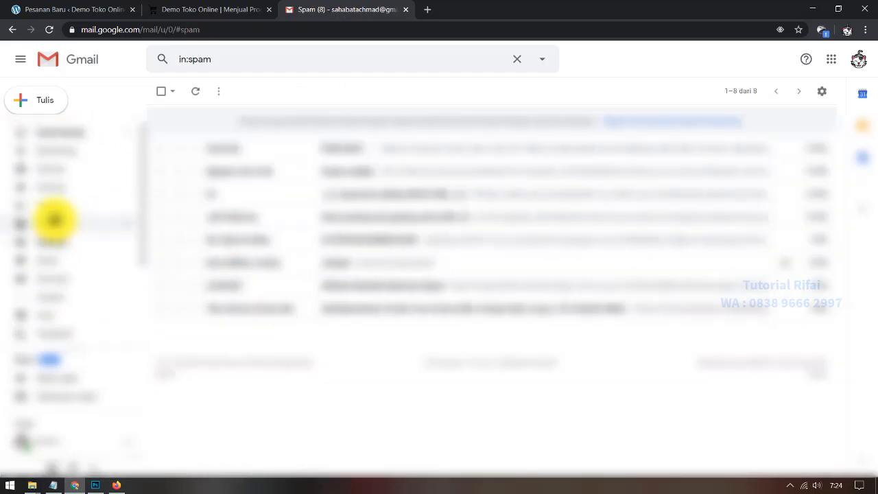
click(75, 131)
click(193, 88)
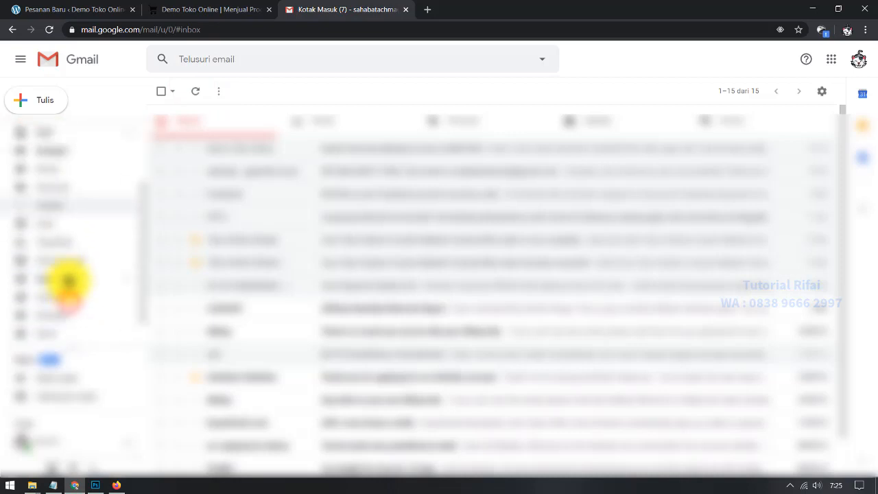
click(87, 255)
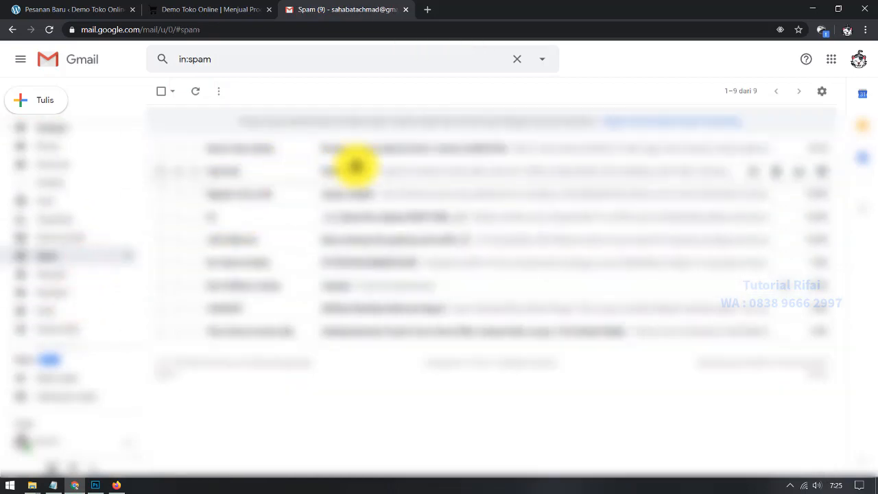
Step: Mark the 'Pesanan Anda sudah di kirim' email as not spam and open it from the inbox
click(383, 153)
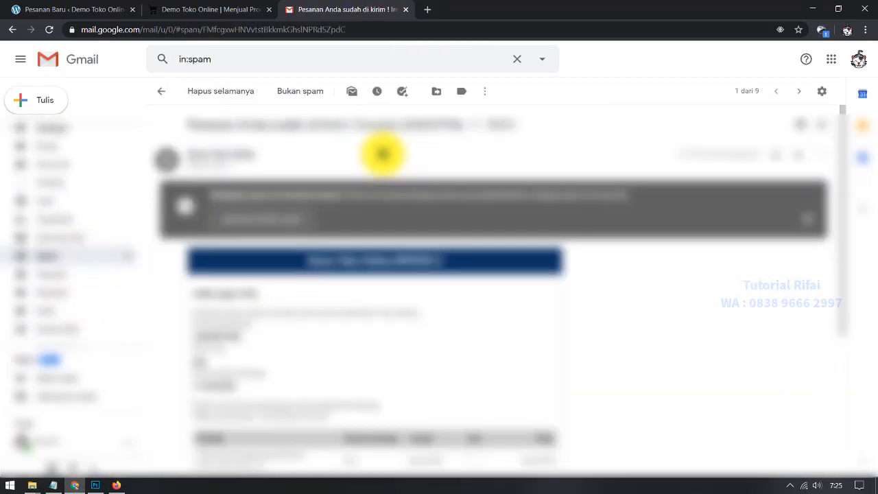
click(487, 93)
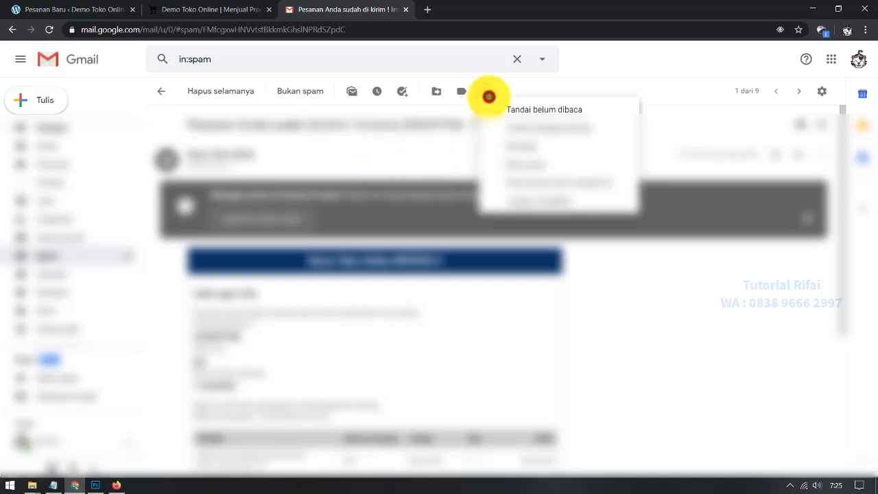
click(489, 94)
click(274, 218)
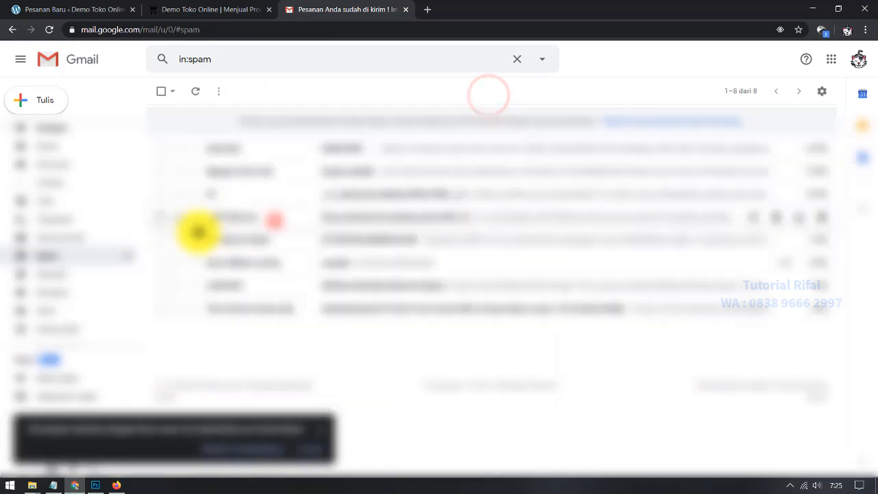
click(73, 132)
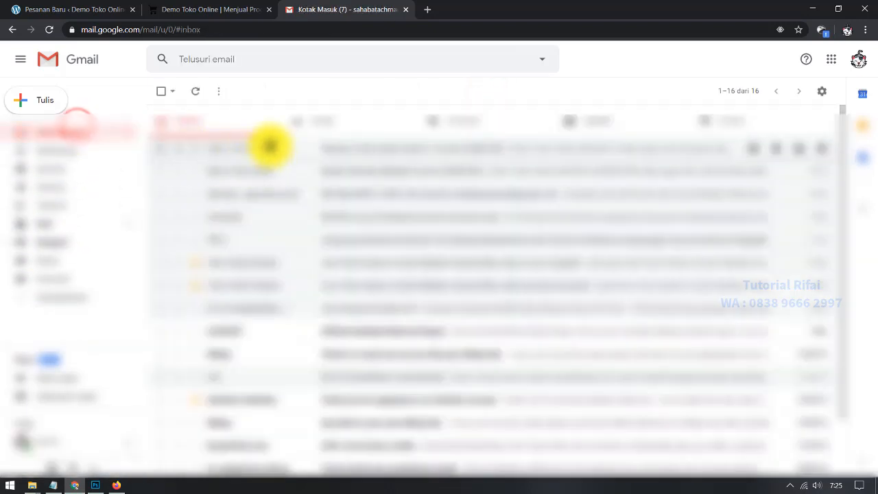
click(270, 145)
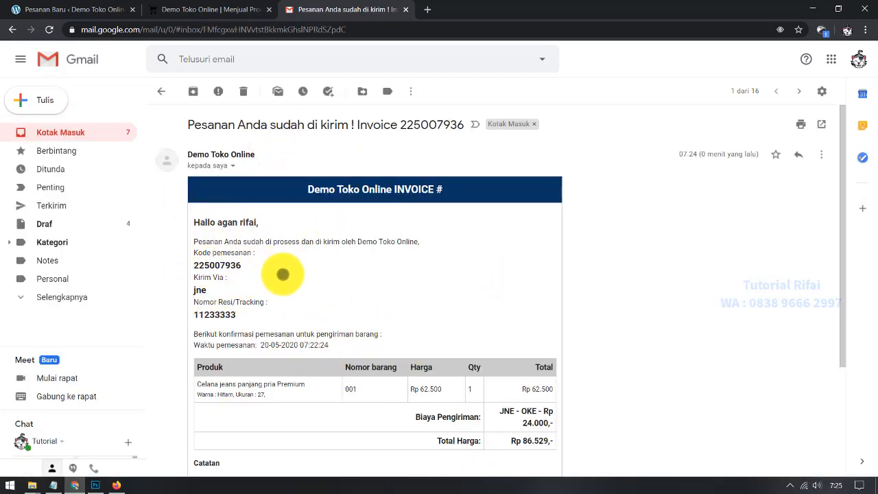
Step: Highlight tracking number 11233333 and scroll through the invoice to the order note
drag(263, 318, 186, 318)
click(311, 304)
scroll(248, 335, down, 3)
scroll(248, 335, up, 1)
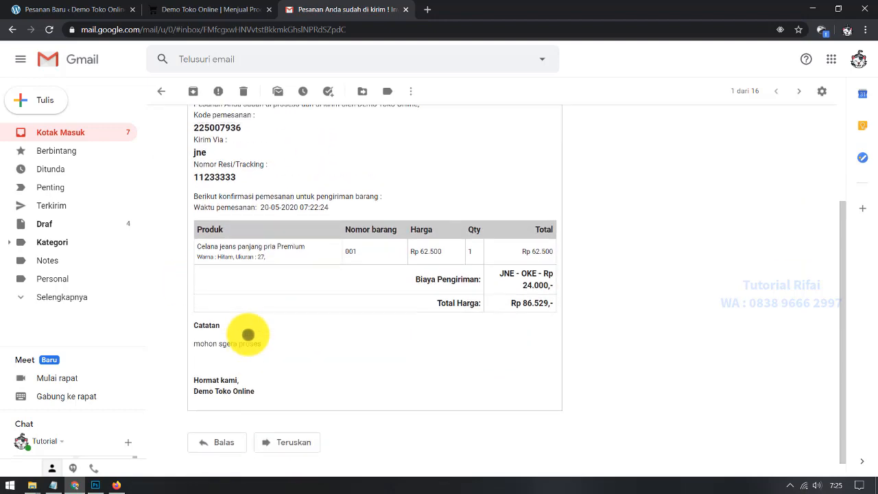
scroll(248, 334, up, 4)
click(118, 484)
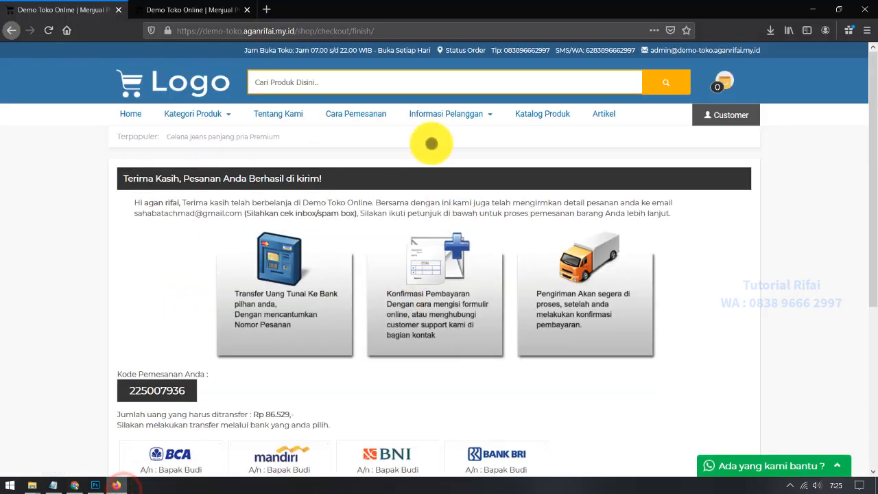
click(184, 11)
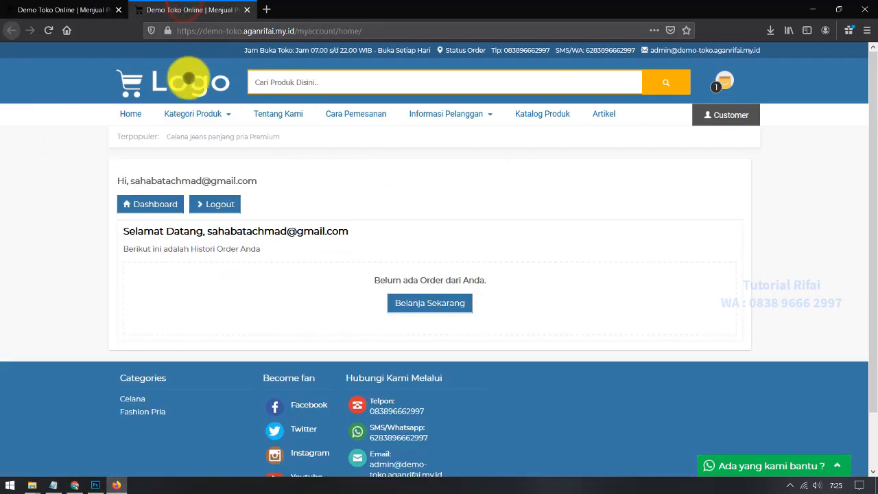
click(49, 30)
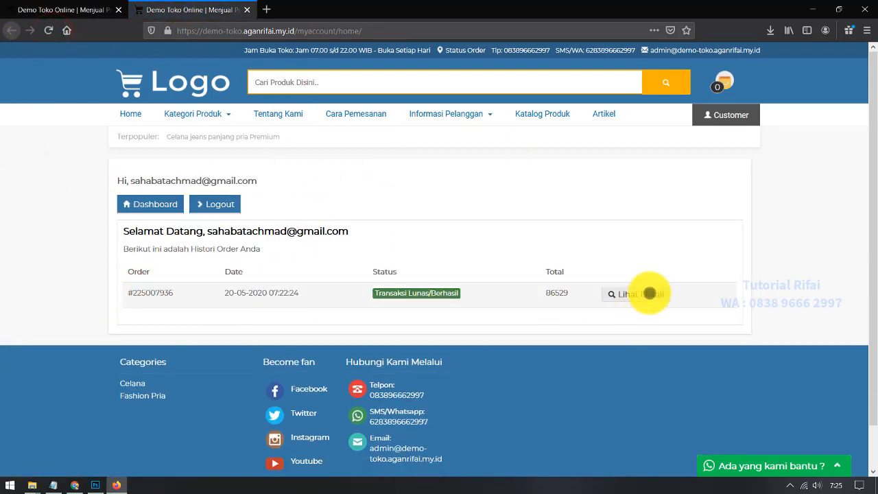
click(647, 294)
scroll(260, 319, down, 3)
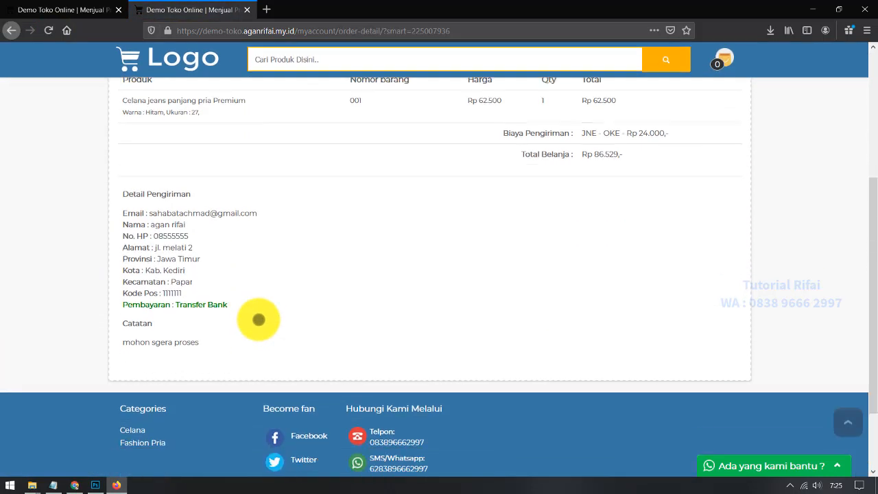
scroll(259, 319, down, 2)
scroll(256, 320, up, 5)
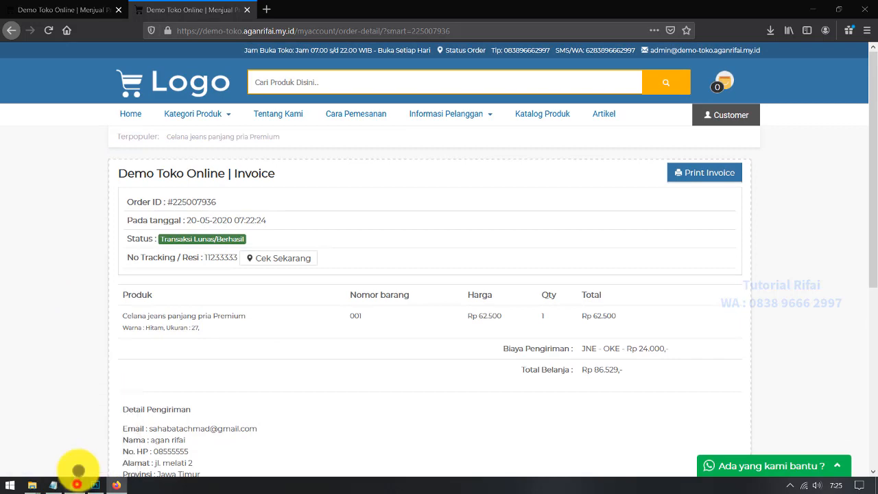
click(75, 485)
click(89, 5)
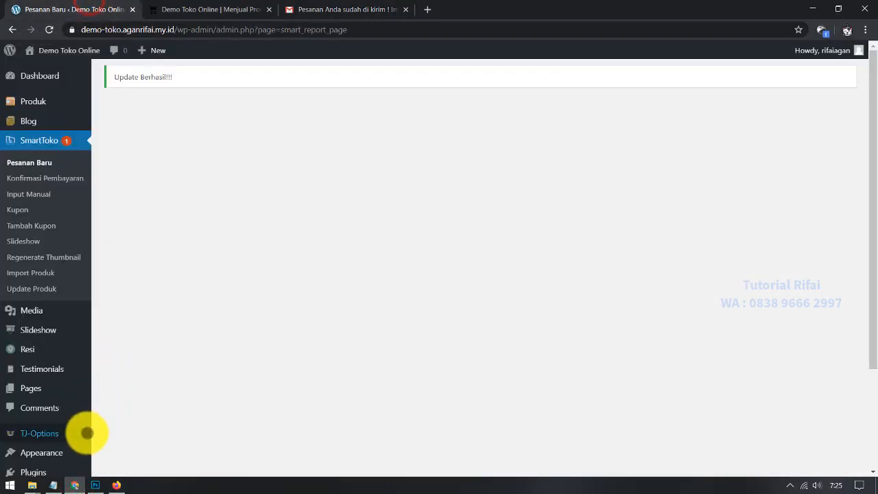
click(44, 164)
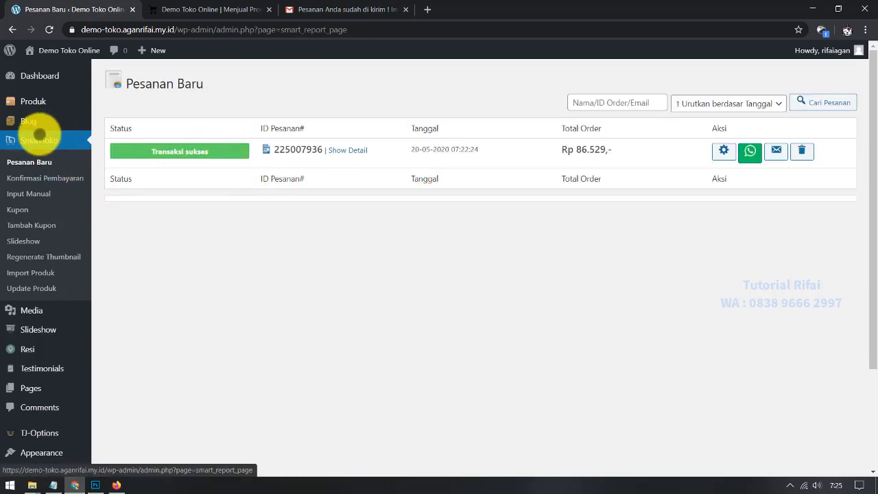
click(41, 139)
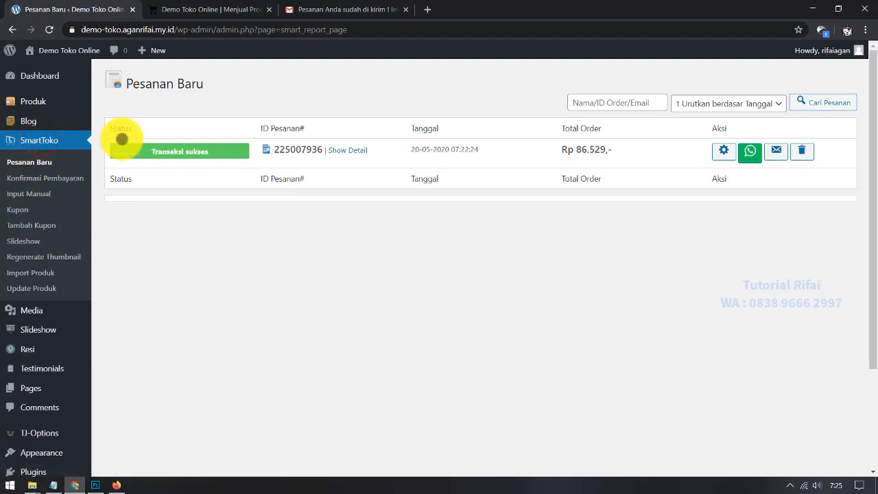
Step: Go to Dashboard > Home and review the store statistics (1 Produk, 0 Order Baru, 0 Sukses)
mouse_move(56, 74)
click(102, 75)
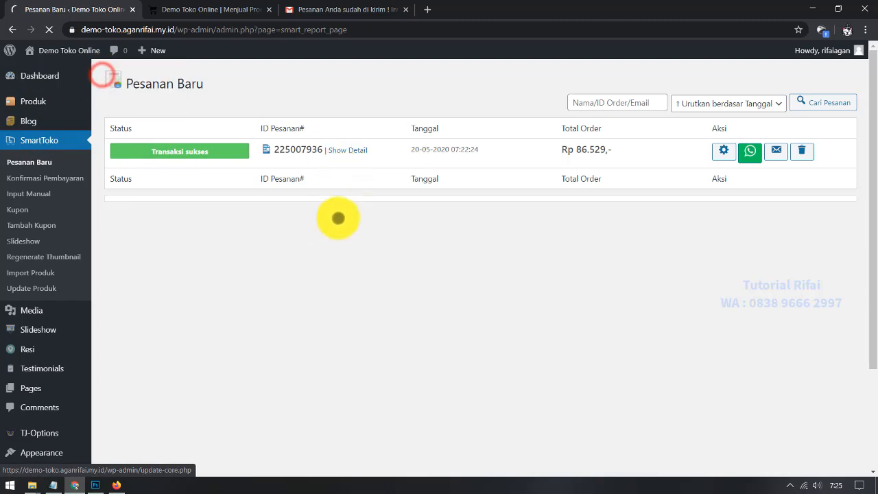
scroll(276, 295, down, 4)
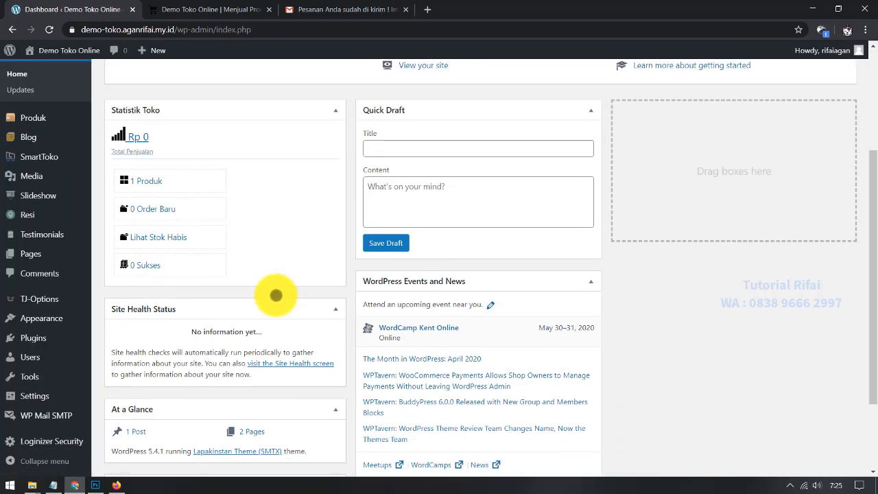
scroll(96, 176, up, 3)
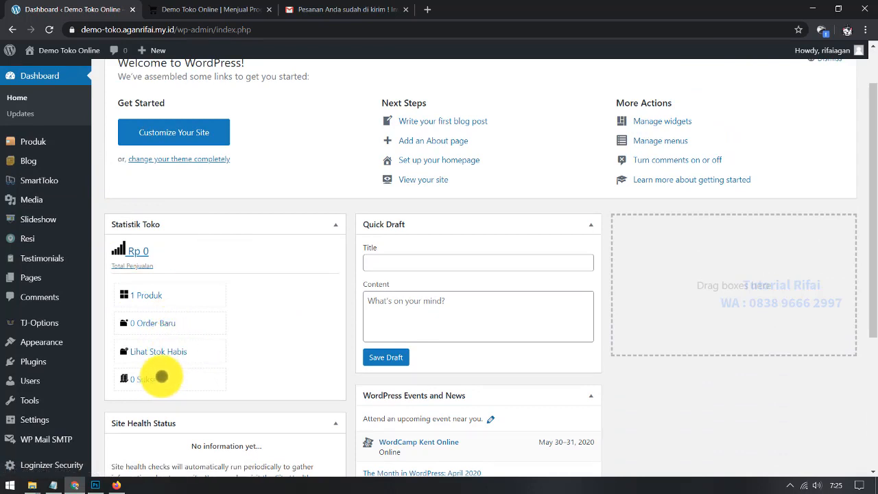
Step: Look over the product list from the Rp 0 sales total, then the Konfirmasi Pembayaran page
click(145, 263)
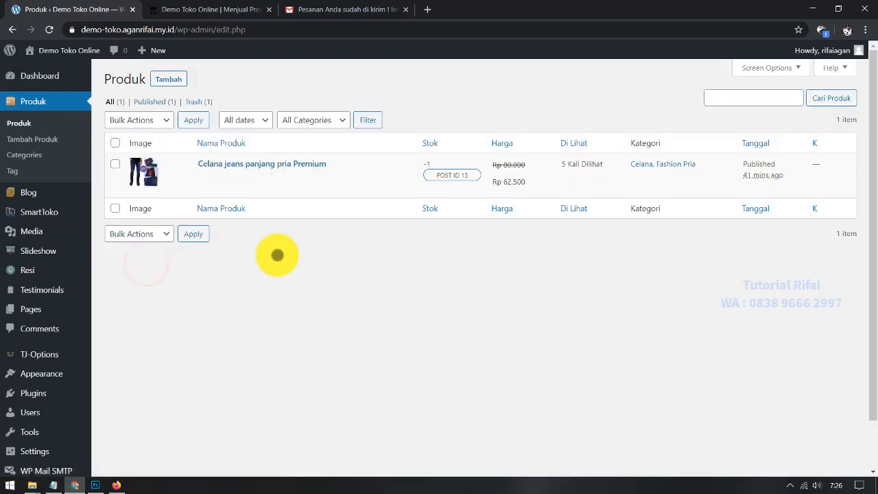
mouse_move(59, 215)
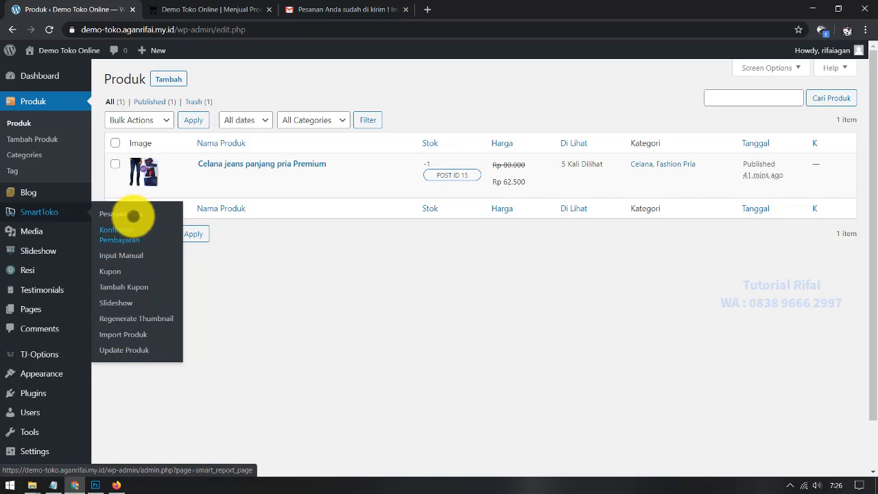
click(129, 236)
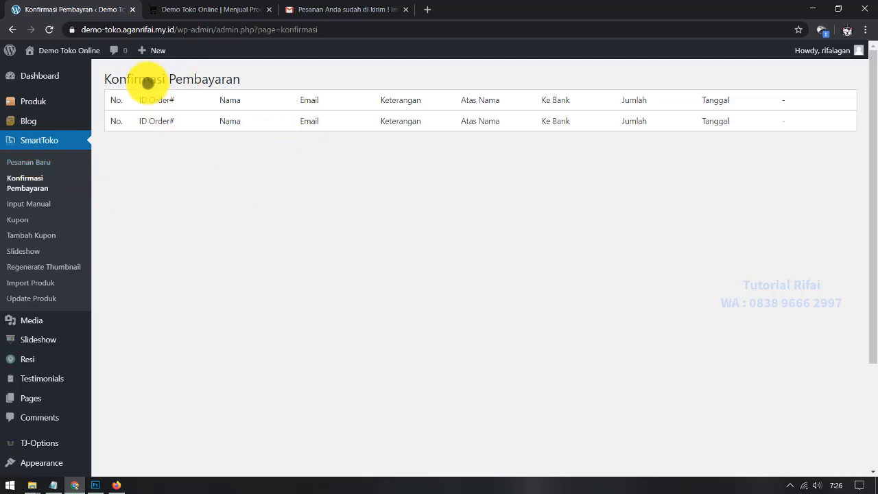
Step: Check the Pesanan Baru list and Input Manual form, then view the Demo Toko Online storefront
click(15, 159)
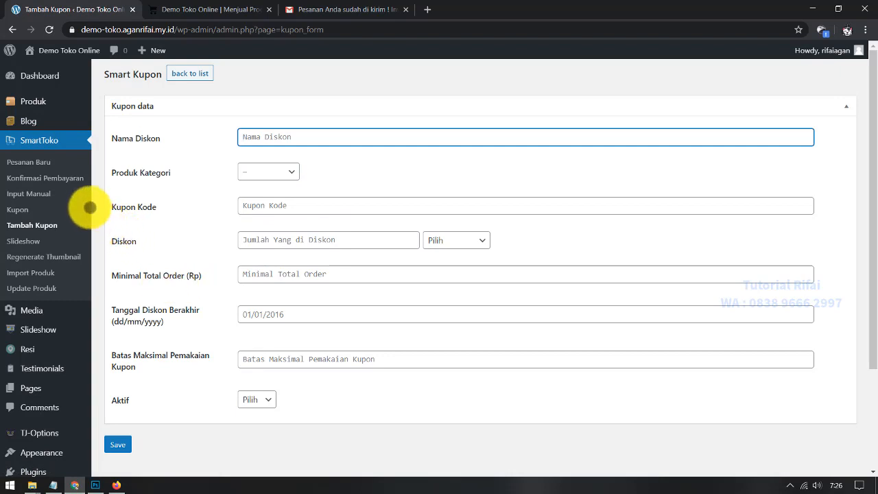
click(35, 193)
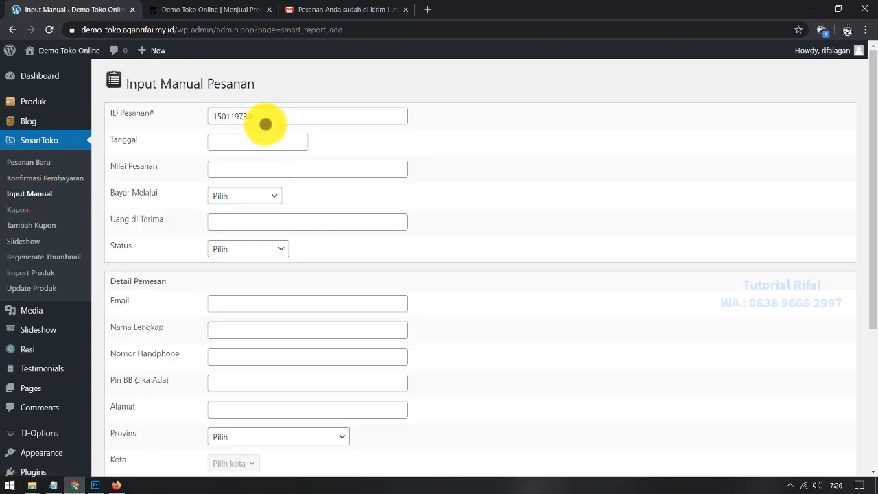
click(185, 7)
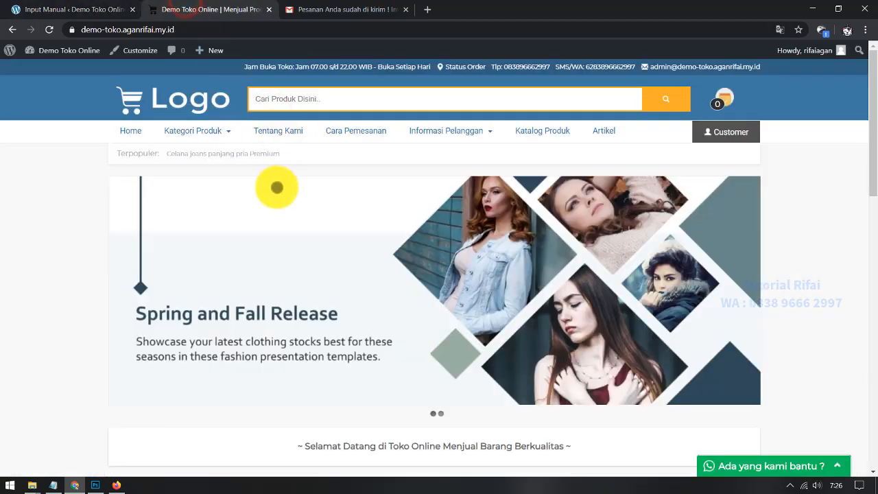
click(56, 485)
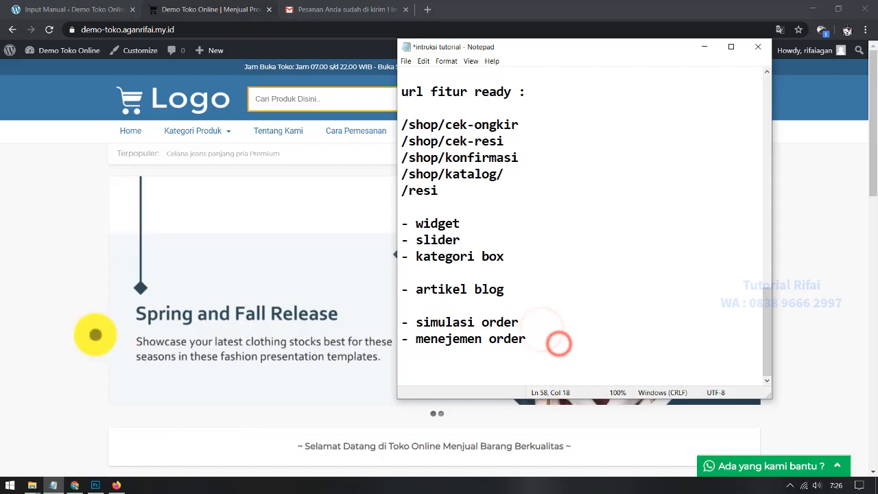
click(75, 326)
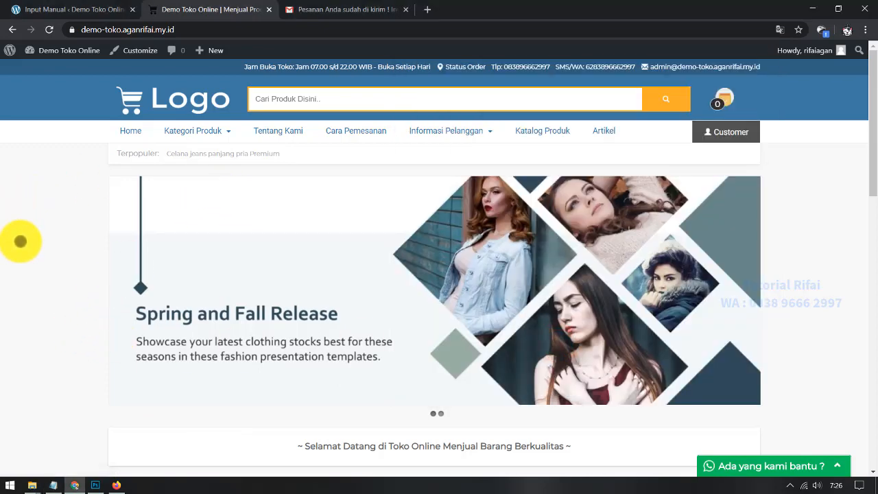
scroll(20, 240, down, 10)
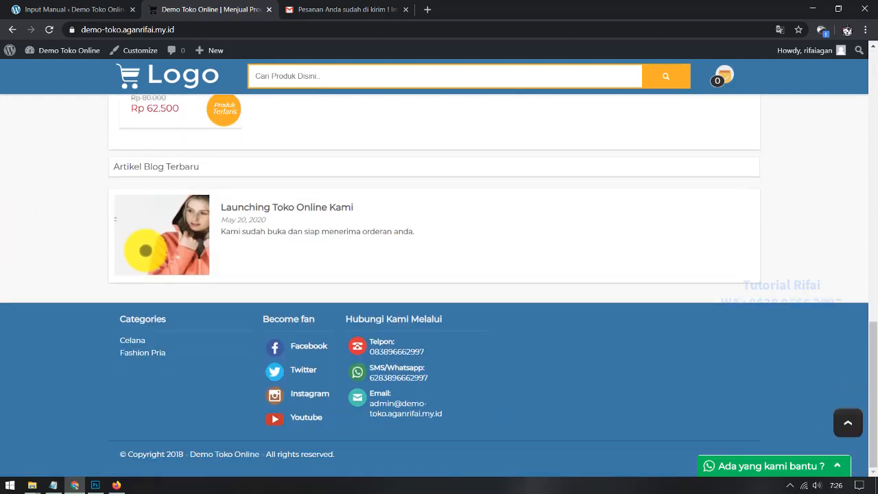
scroll(172, 360, up, 10)
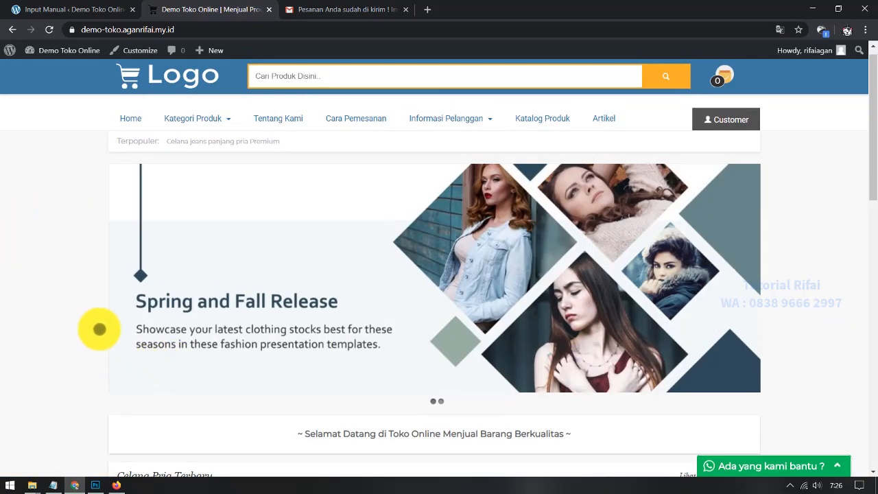
scroll(31, 304, down, 7)
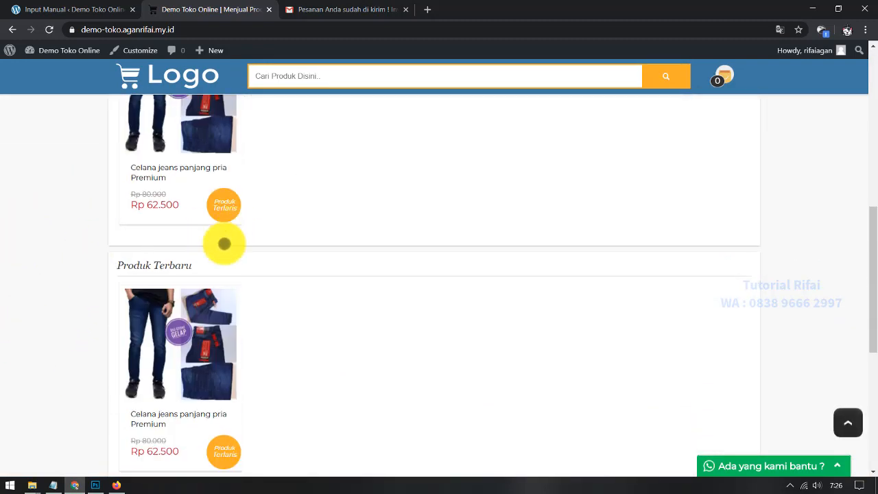
scroll(266, 332, down, 3)
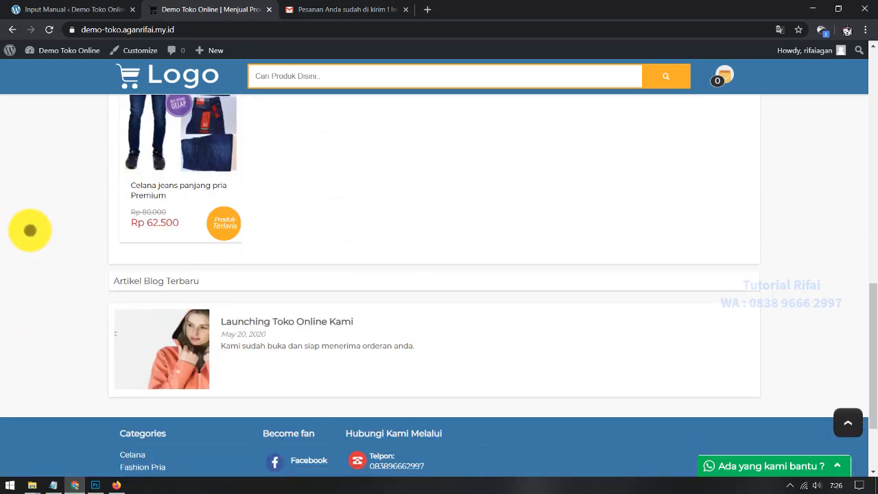